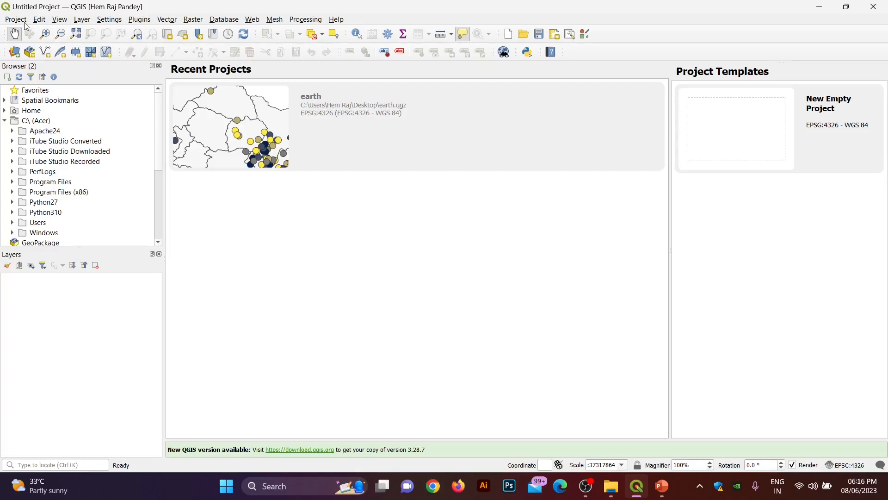
Step: Add hermes_NPL_new_wgs_1.shp to the map as a vector layer through the Data Source Manager
left_click(82, 21)
mouse_move(97, 48)
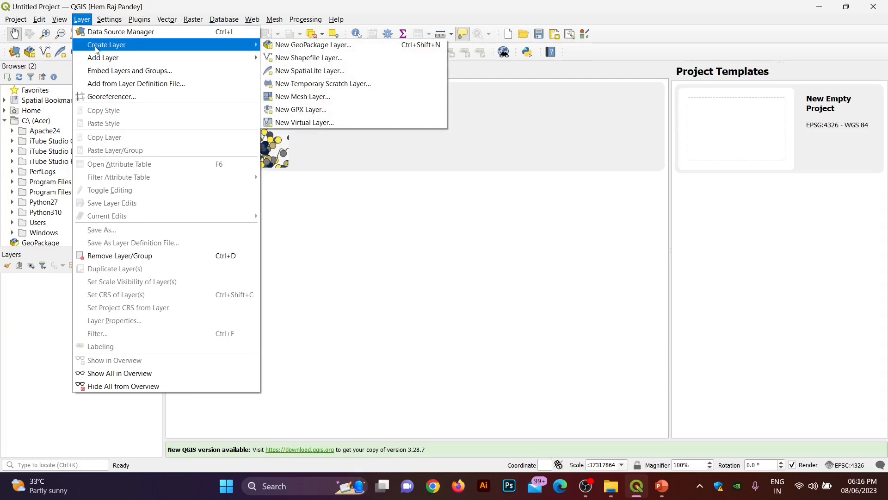
mouse_move(125, 60)
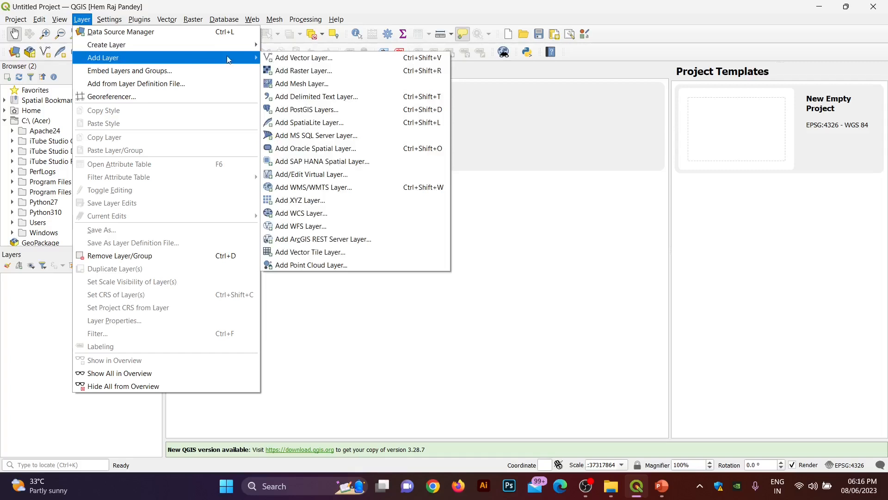
left_click(280, 58)
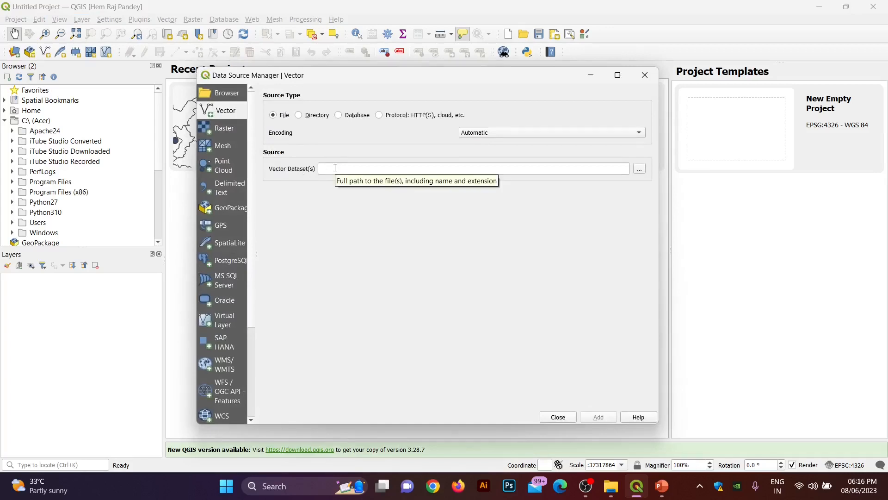
left_click(639, 170)
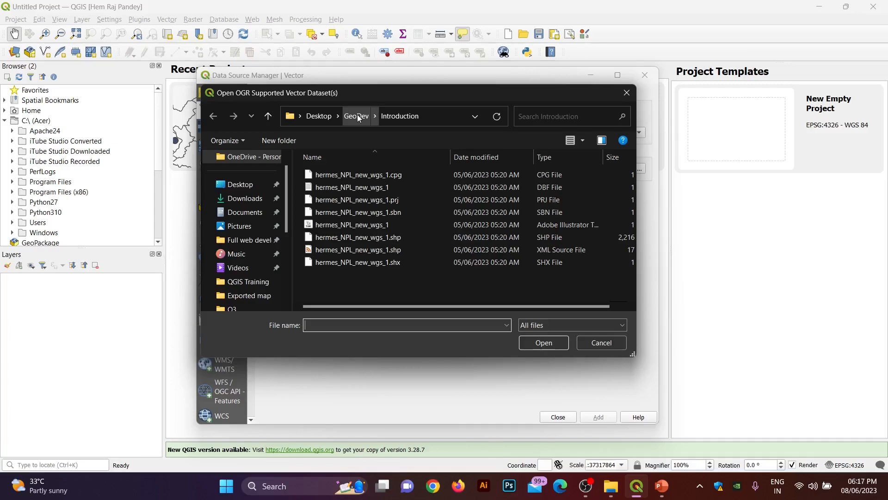
left_click(383, 239)
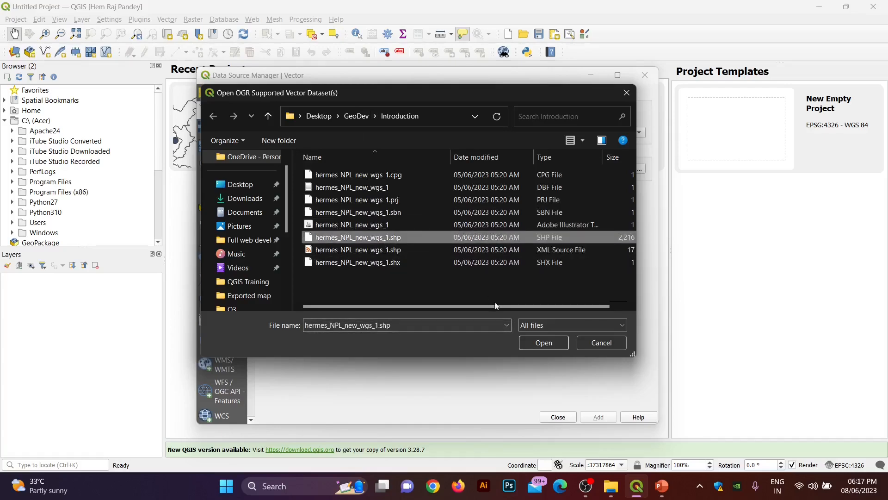
left_click(539, 344)
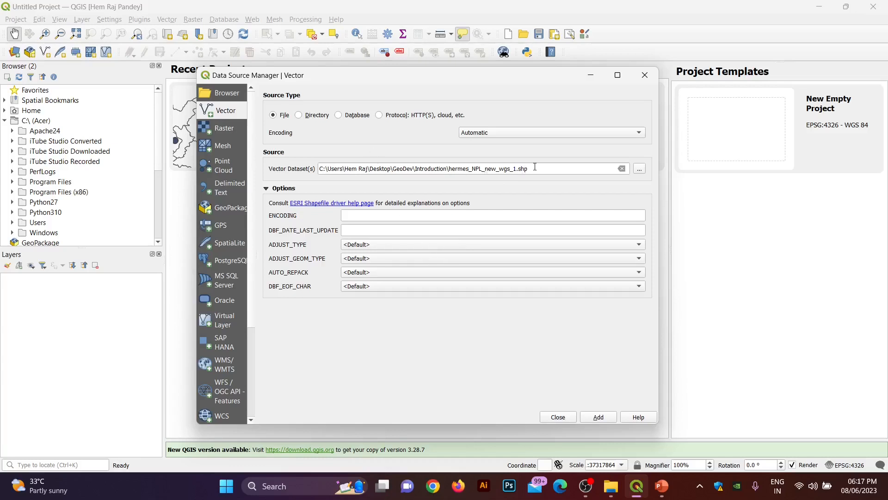
left_click(602, 418)
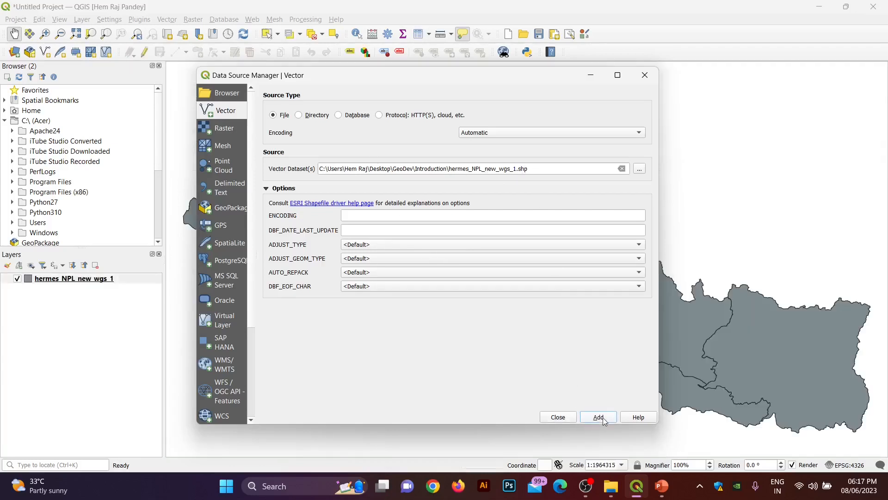
left_click(562, 420)
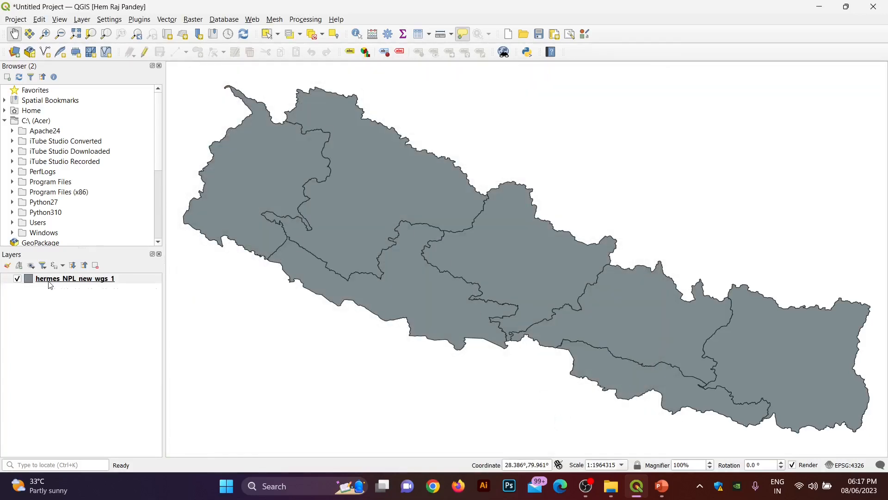
scroll(265, 234, "down", 1)
scroll(265, 234, "up", 1)
left_click_drag(266, 234, 265, 258)
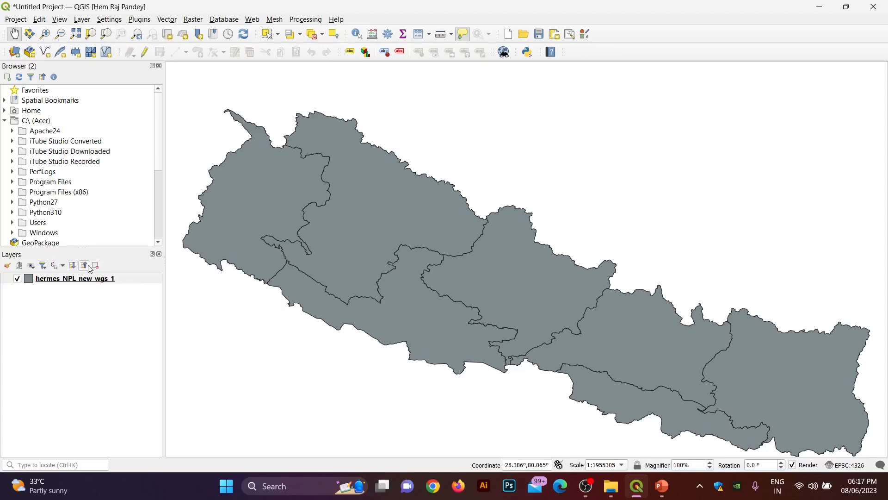
right_click(63, 285)
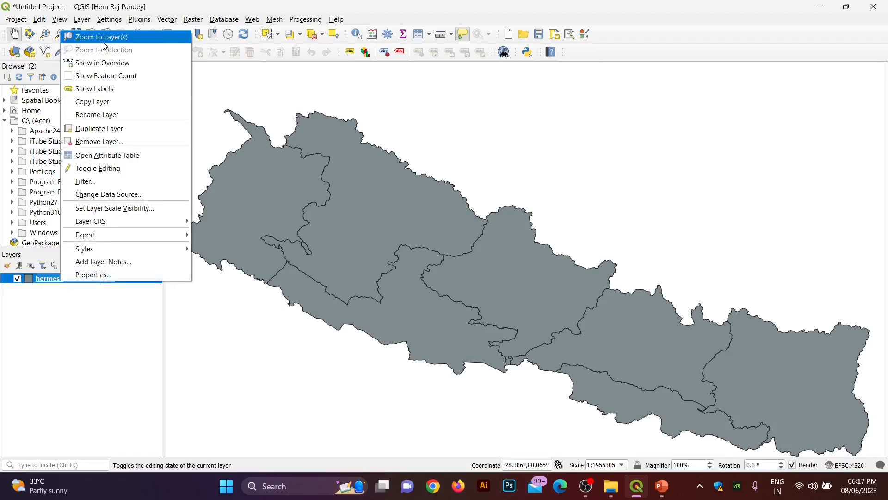
left_click(362, 275)
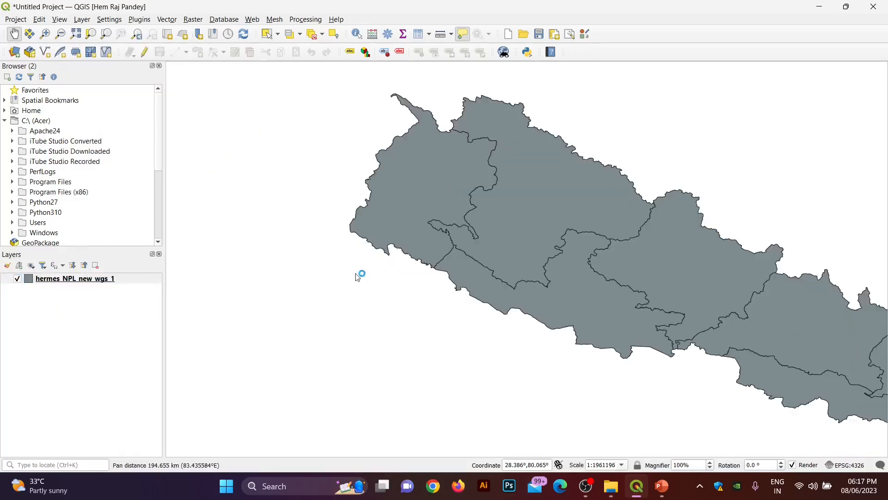
scroll(361, 275, "down", 8)
scroll(428, 211, "up", 2)
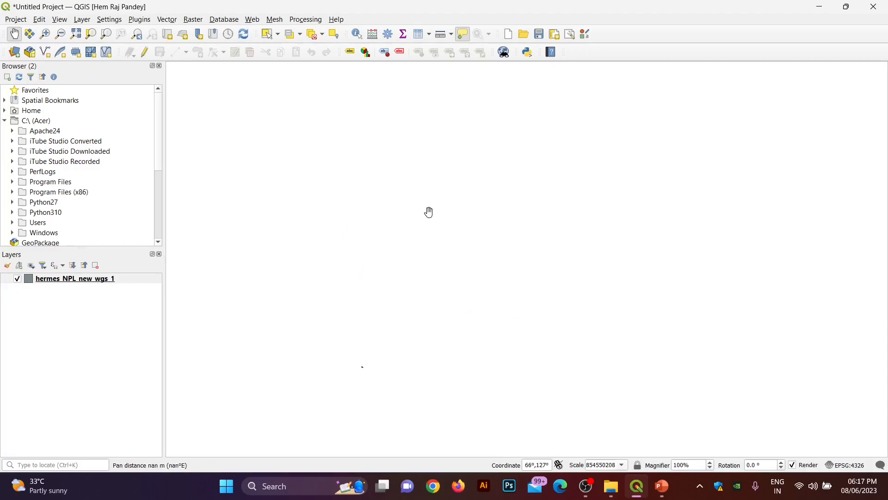
scroll(415, 284, "down", 2)
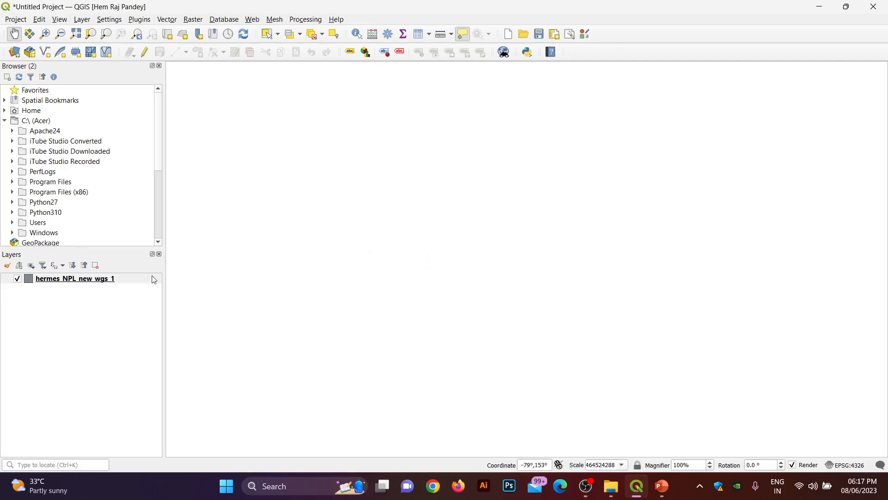
right_click(88, 281)
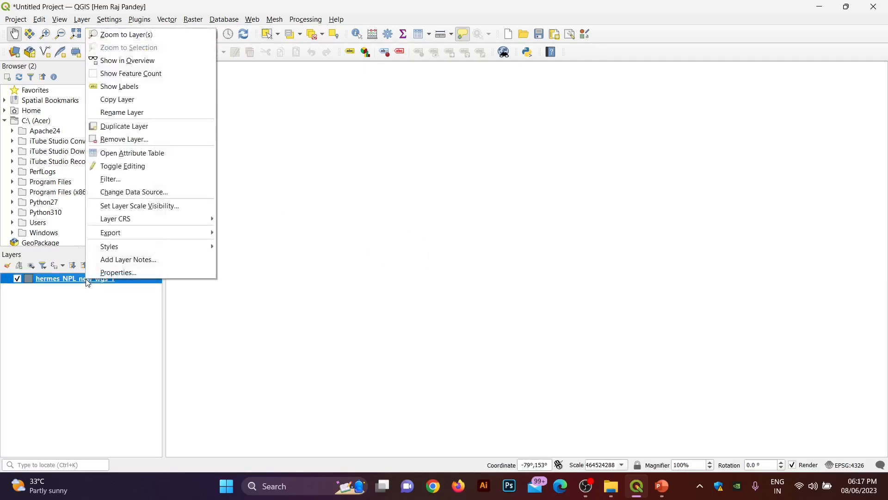
left_click(145, 35)
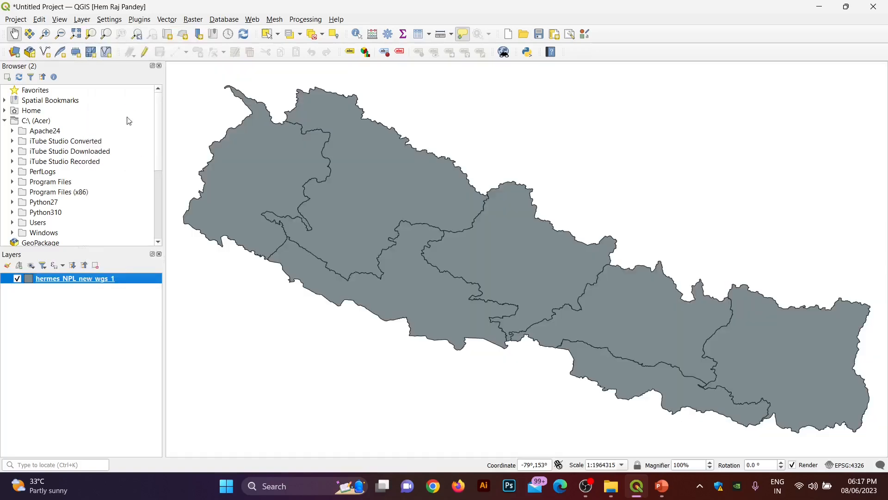
right_click(86, 282)
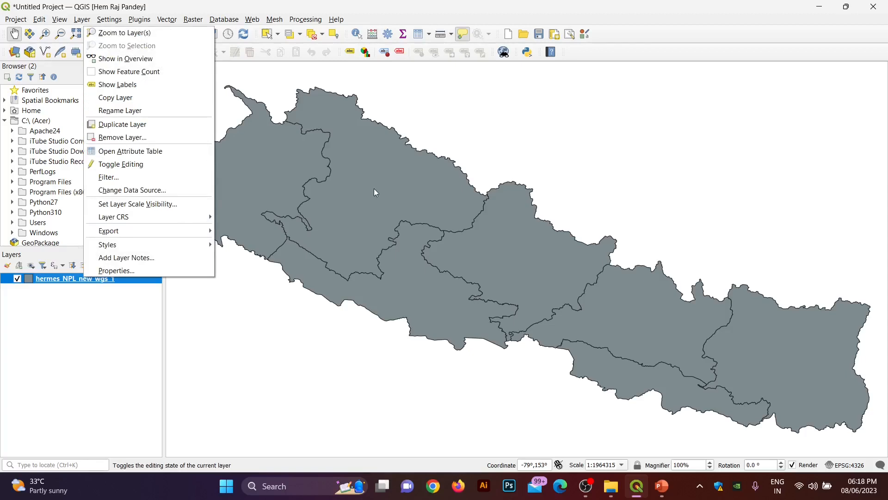
left_click_drag(222, 205, 376, 232)
scroll(375, 233, "down", 2)
scroll(375, 232, "up", 2)
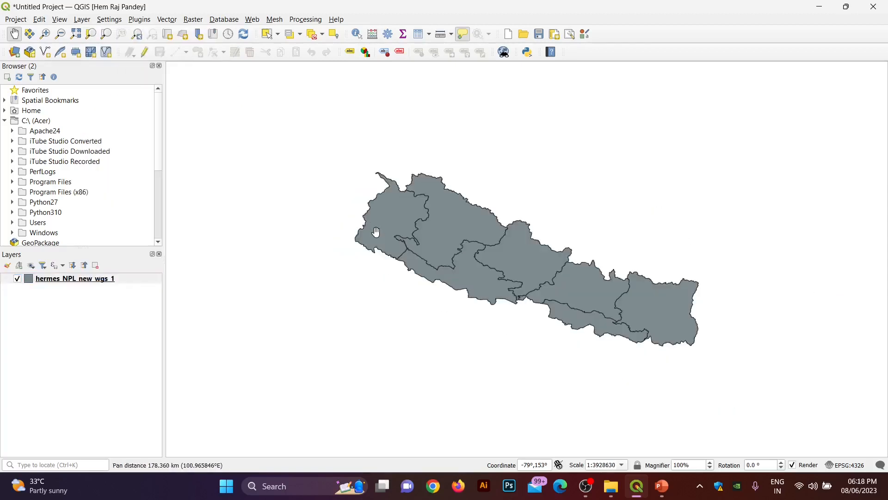
left_click_drag(376, 233, 273, 214)
mouse_move(274, 213)
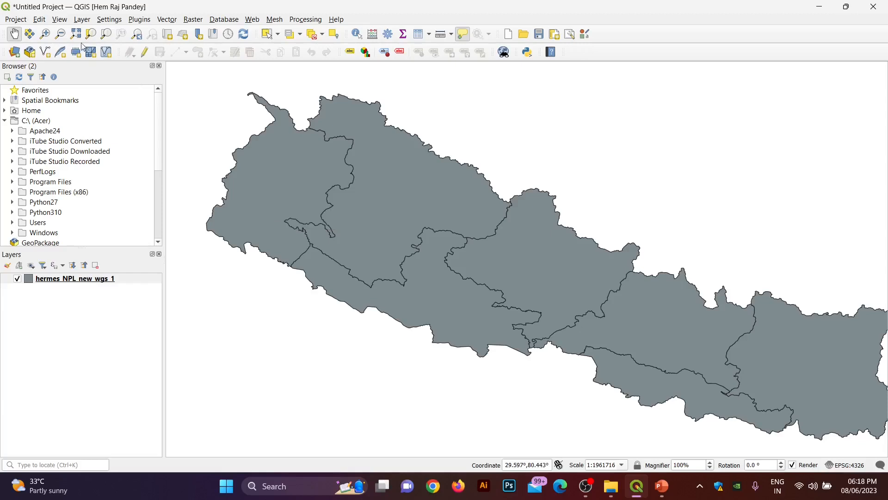
left_click(47, 37)
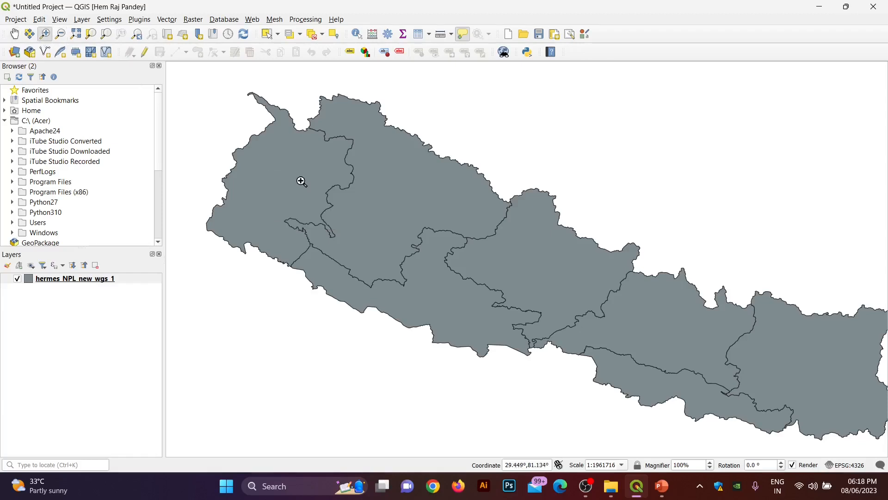
left_click_drag(308, 183, 489, 312)
left_click(489, 312)
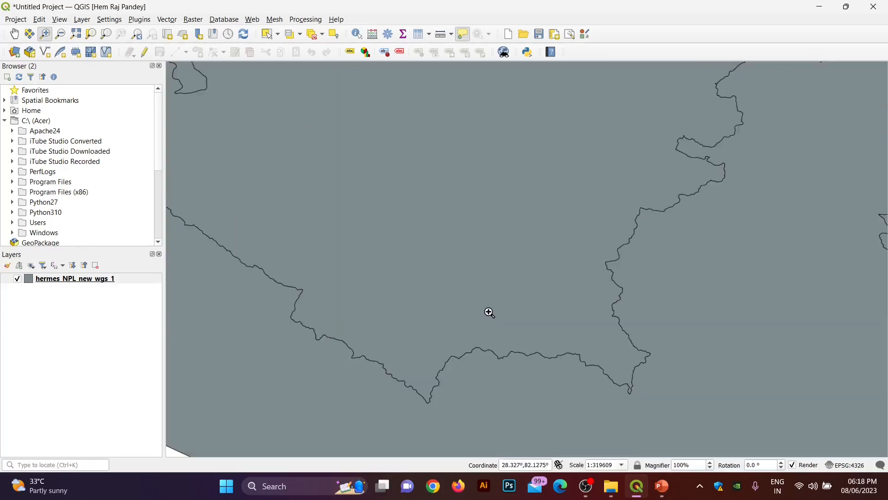
left_click(61, 34)
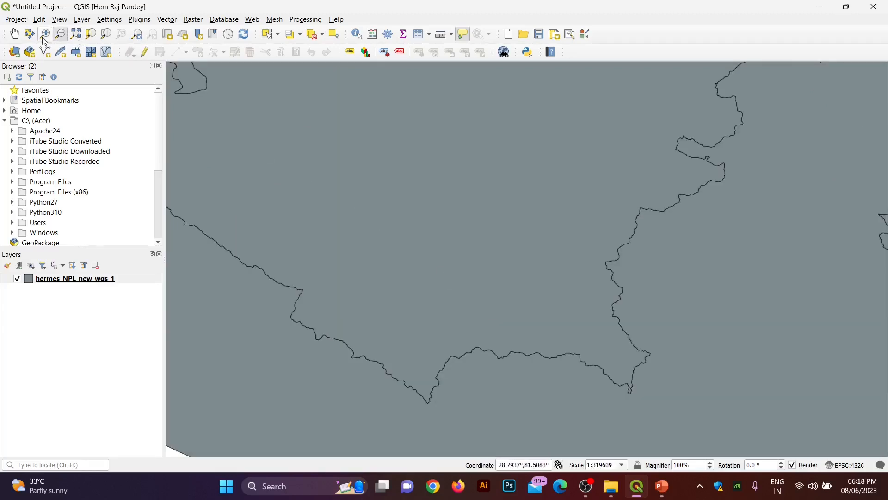
left_click(44, 39)
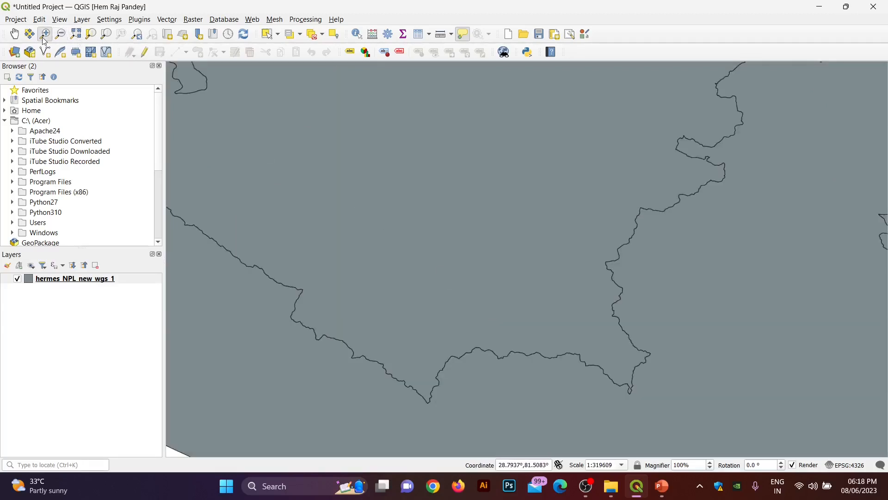
left_click(14, 39)
left_click_drag(272, 135, 500, 222)
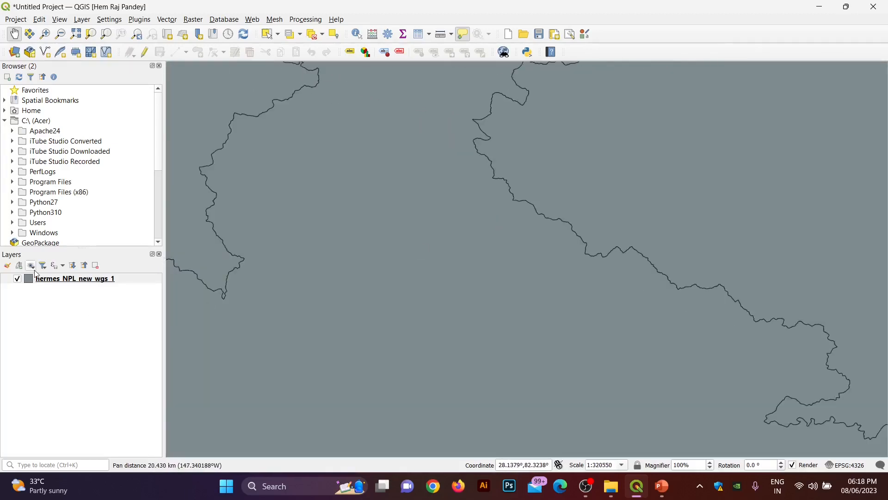
right_click(47, 280)
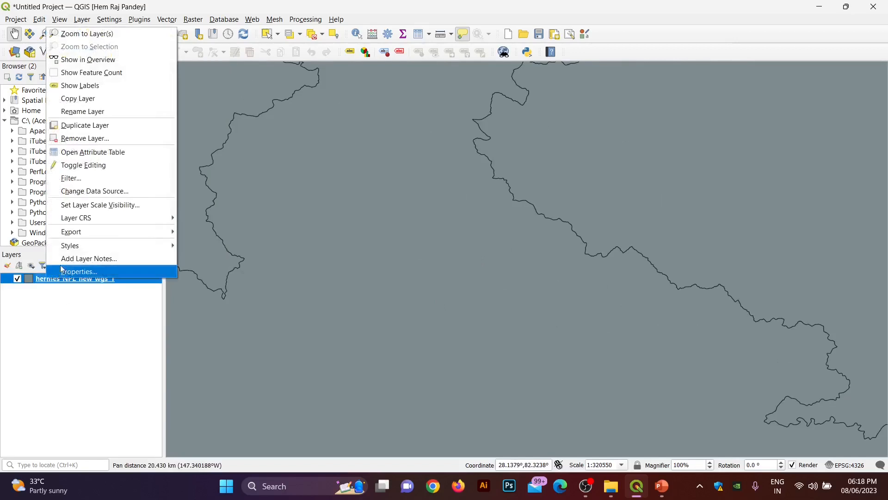
left_click(74, 34)
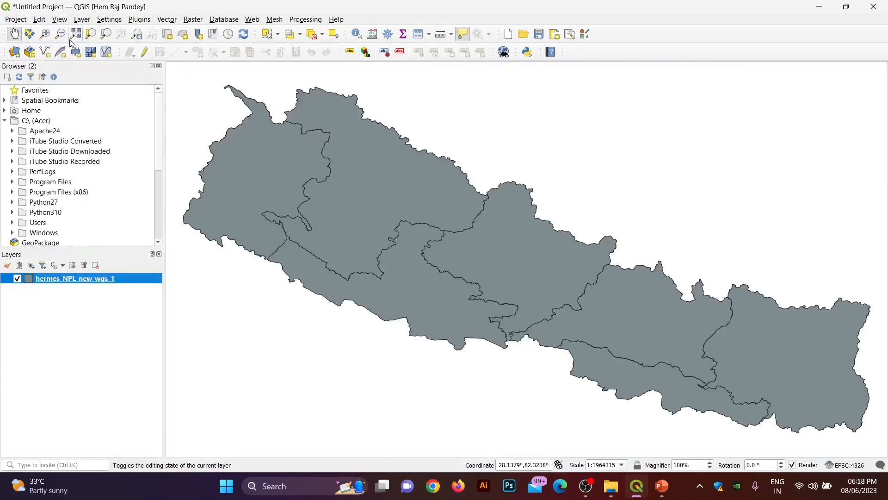
Step: Turn on labels for the provinces layer so province names show on the map
right_click(89, 280)
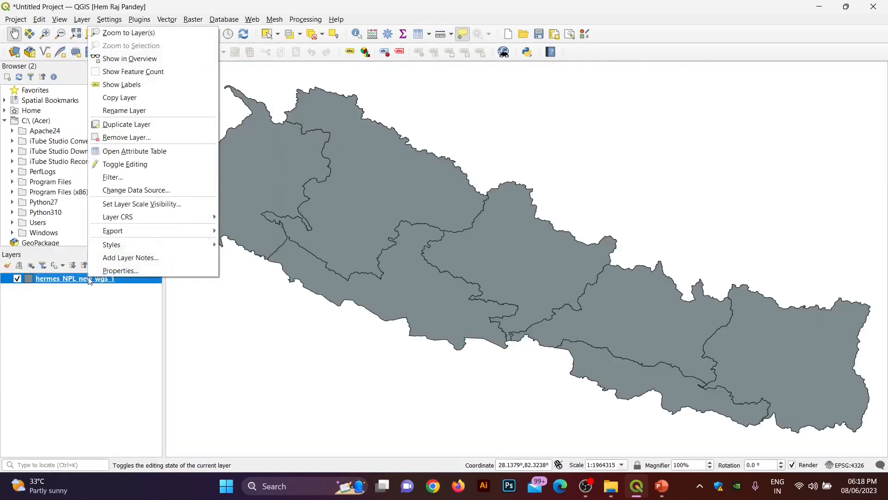
left_click(120, 86)
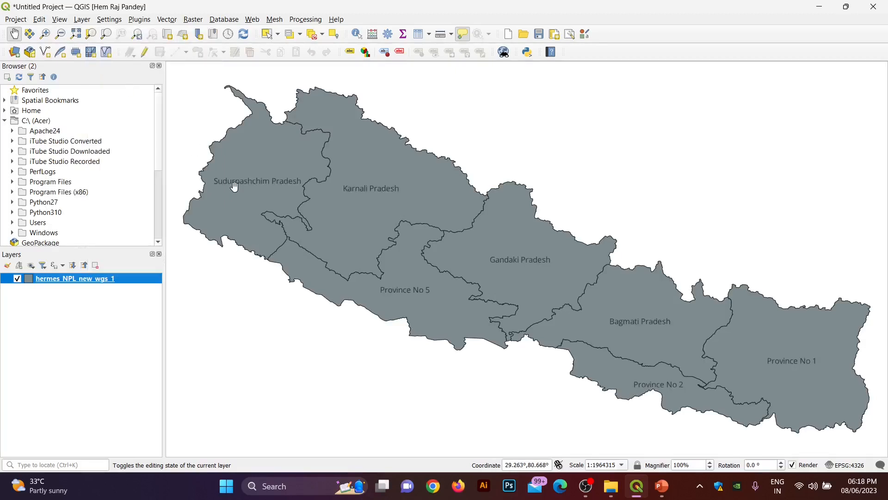
scroll(234, 186, "down", 1)
scroll(234, 187, "up", 1)
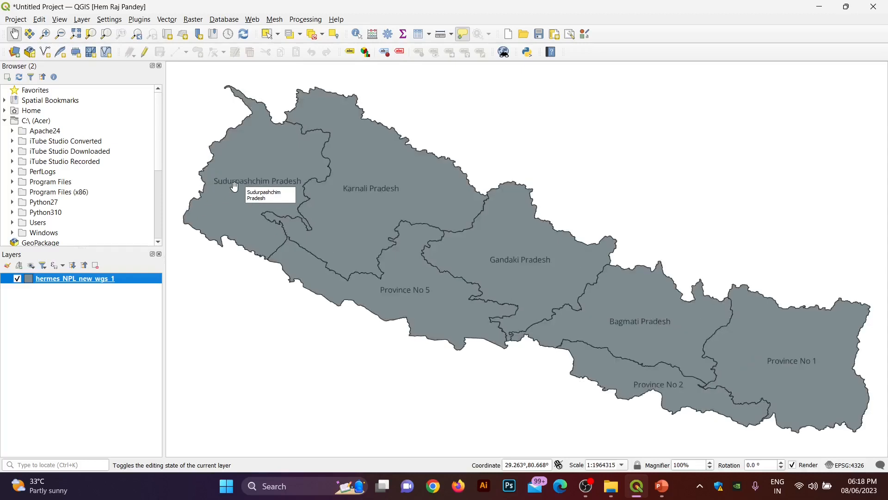
Step: Review the OBJECTID, PROVINCE and PR_NAME values in the layer's attribute table, then close it
right_click(60, 276)
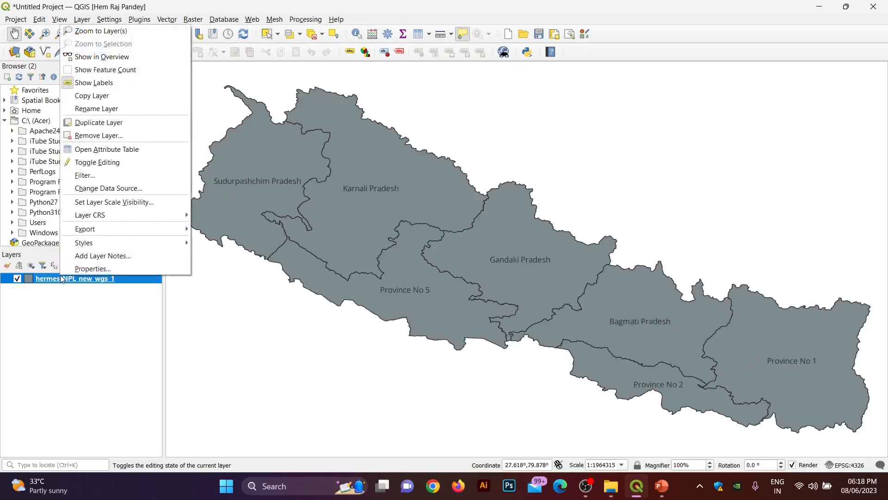
left_click(88, 149)
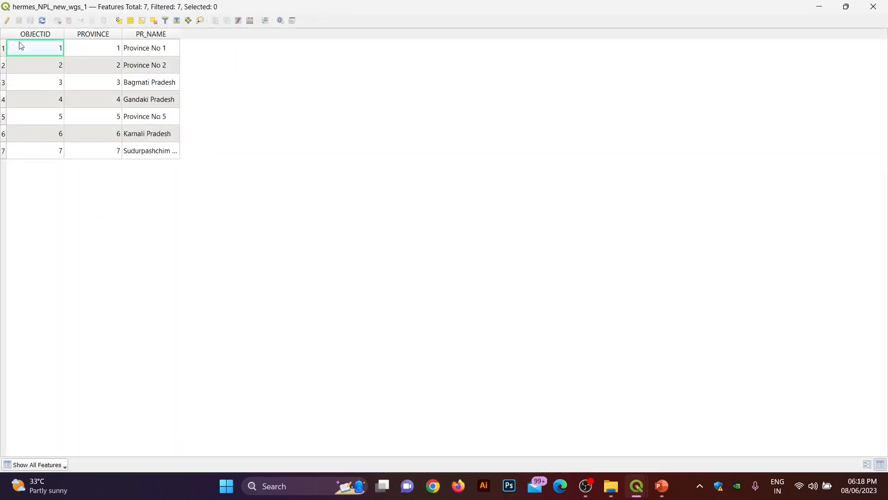
left_click(32, 68)
left_click(48, 99)
left_click(37, 117)
left_click(92, 98)
left_click(107, 65)
left_click(137, 53)
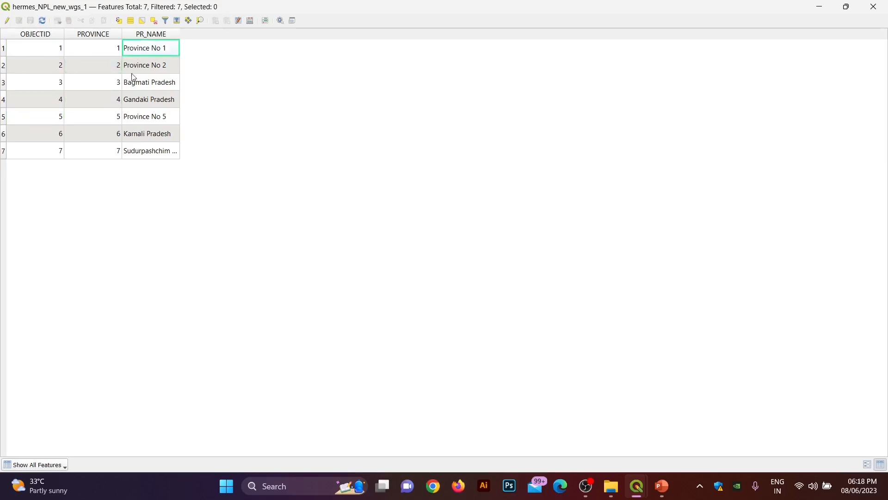
left_click(874, 6)
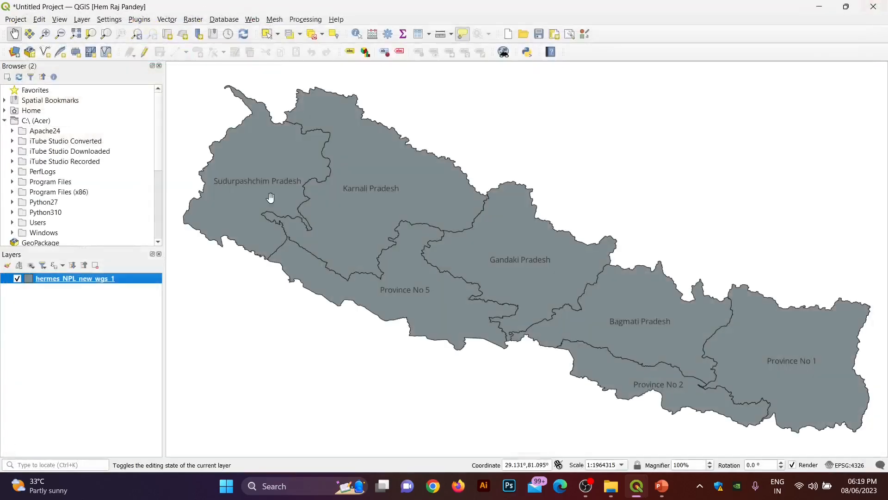
Step: Open the provinces layer's Properties and view its Information page
right_click(43, 280)
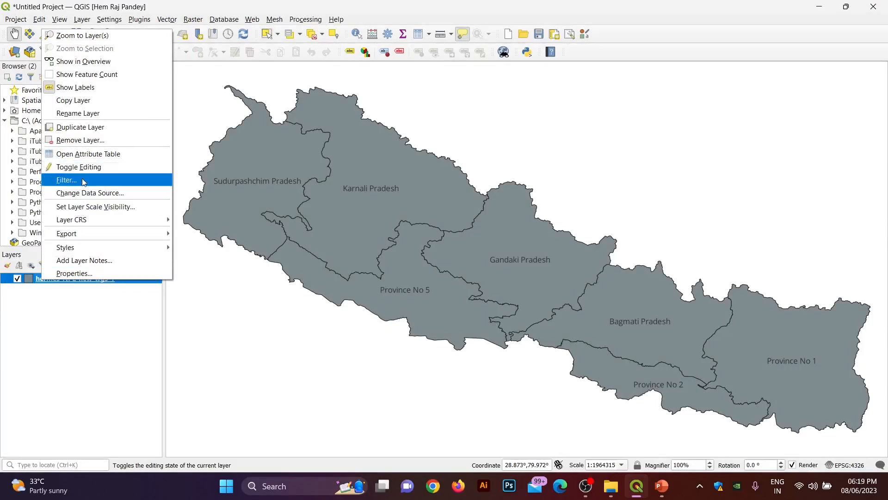
mouse_move(86, 219)
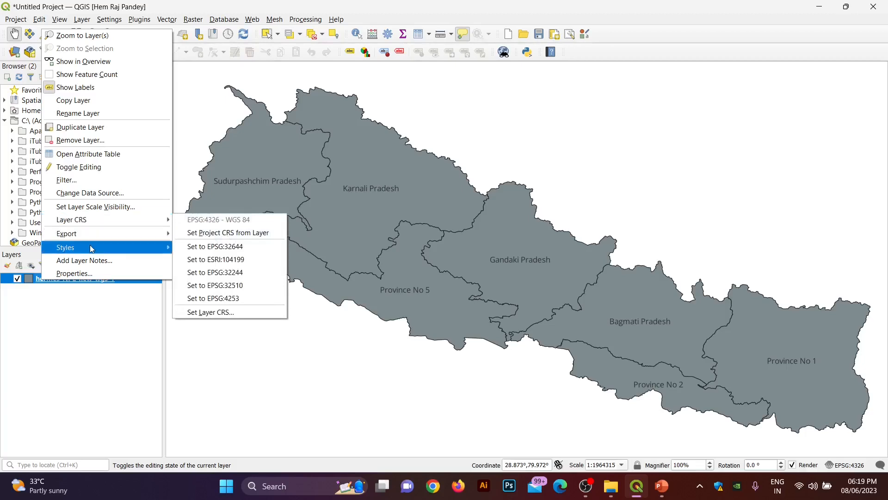
left_click(93, 333)
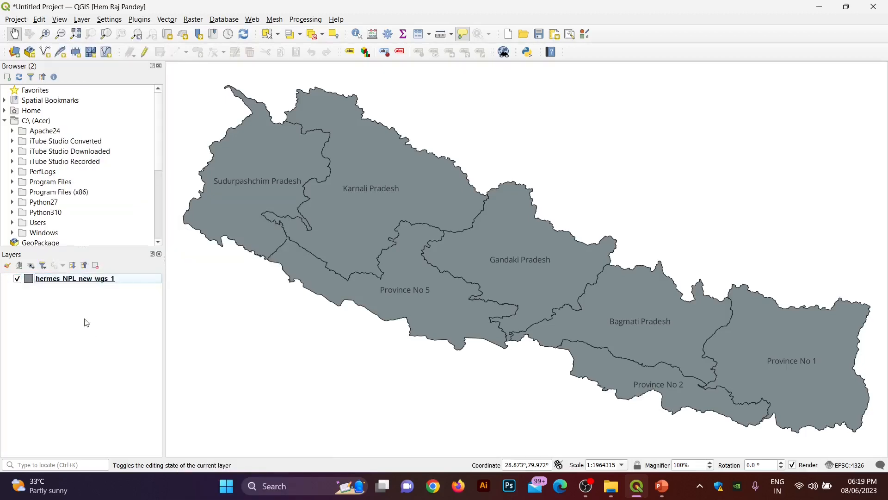
right_click(66, 278)
left_click(88, 270)
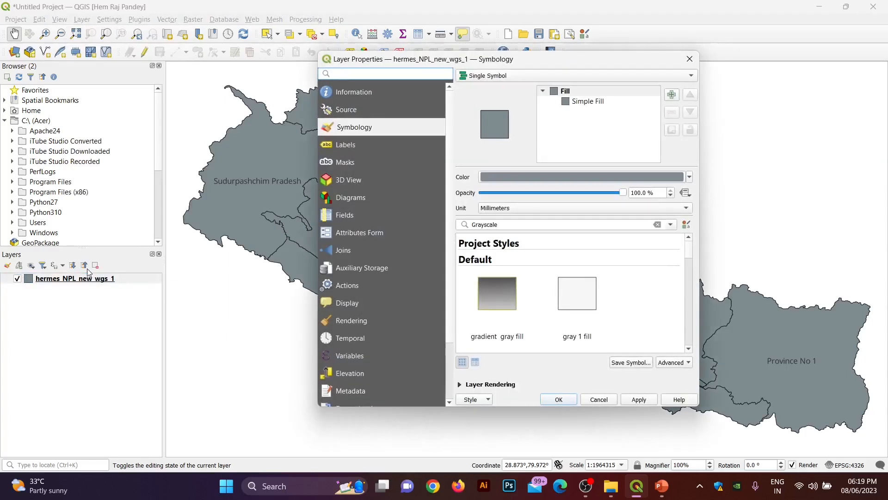
left_click(367, 95)
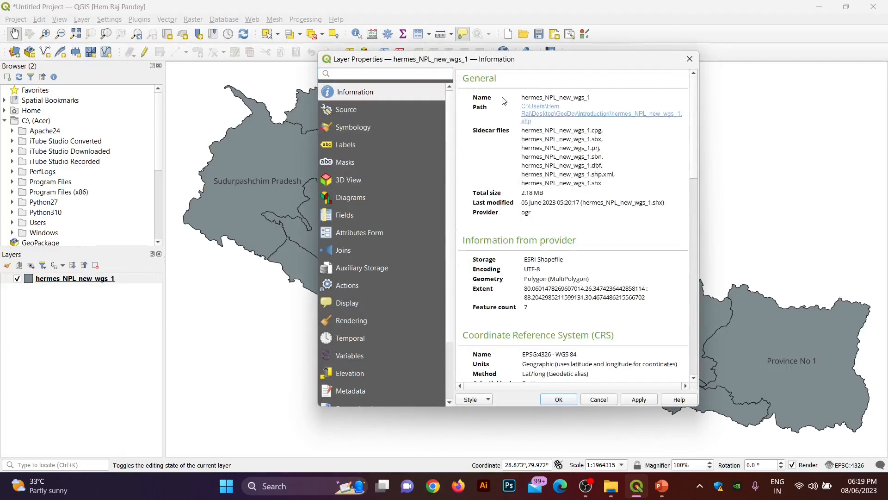
Step: Check the Source page's Assigned CRS list, leaving EPSG:4326 - WGS 84 unchanged
left_click(350, 115)
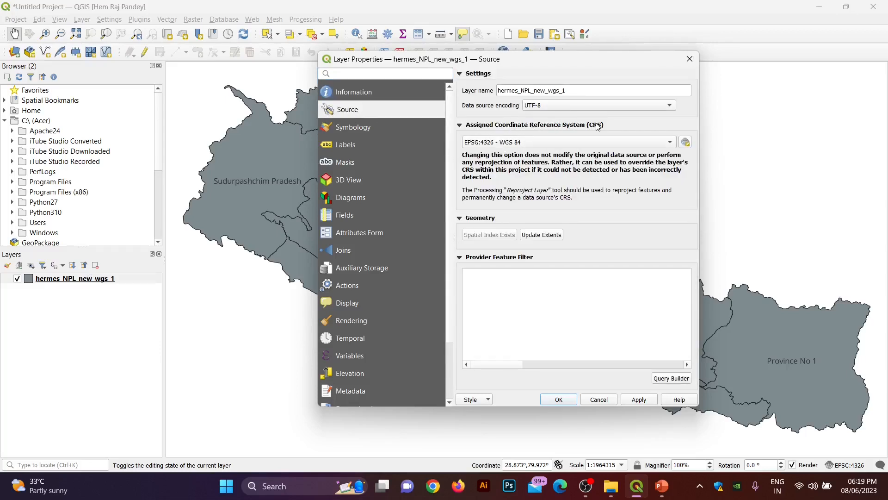
left_click(627, 143)
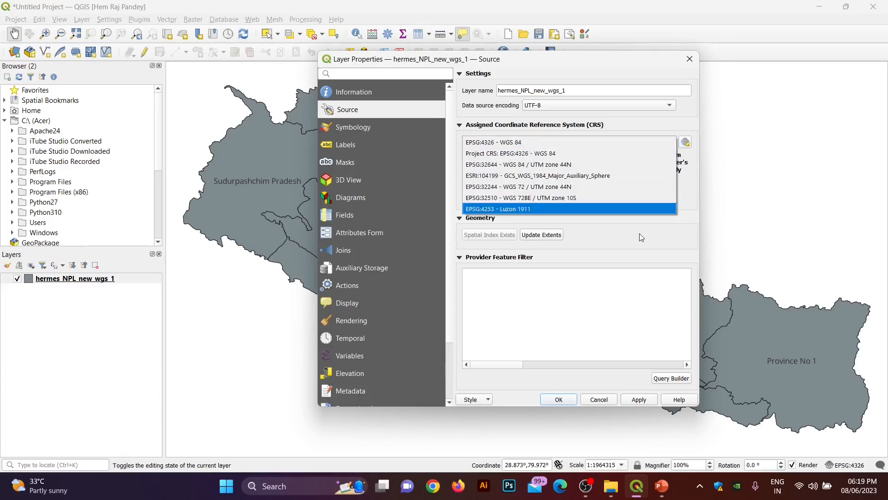
left_click(562, 143)
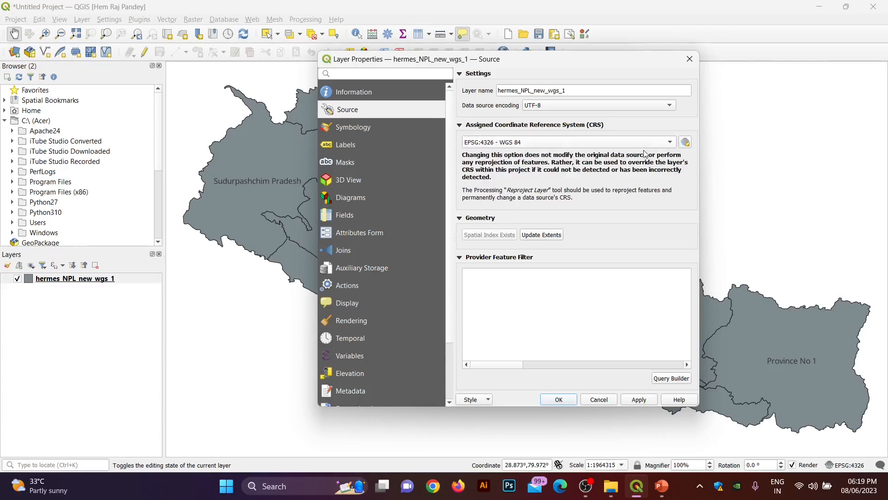
left_click(619, 143)
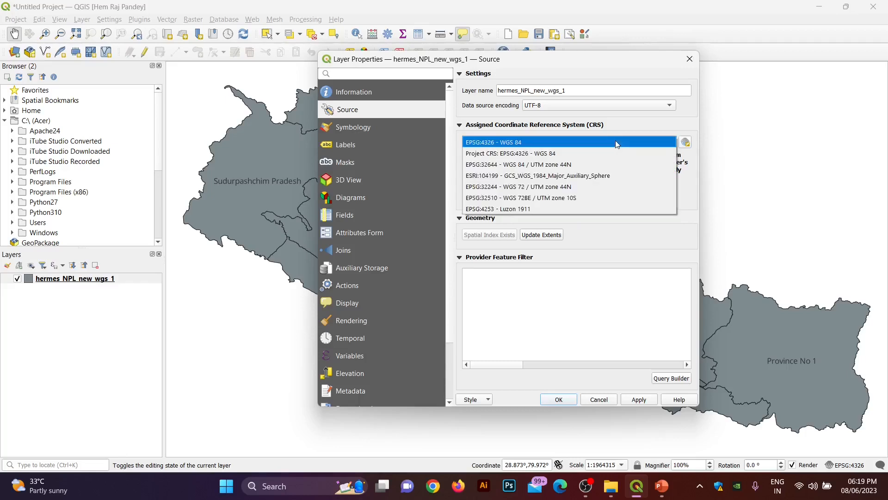
left_click(686, 146)
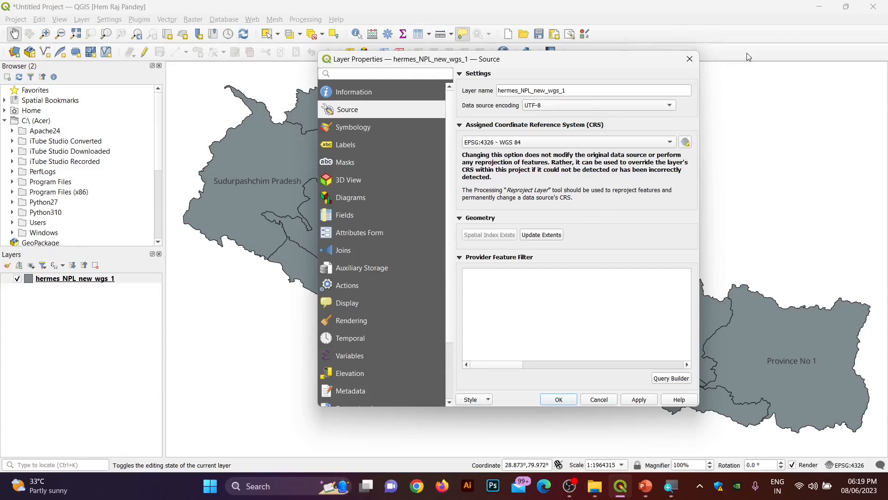
Step: Filter the CRS chooser for 'wgs', pick WGS 84 / UTM zone 44N (EPSG:32644) and apply it
left_click(685, 142)
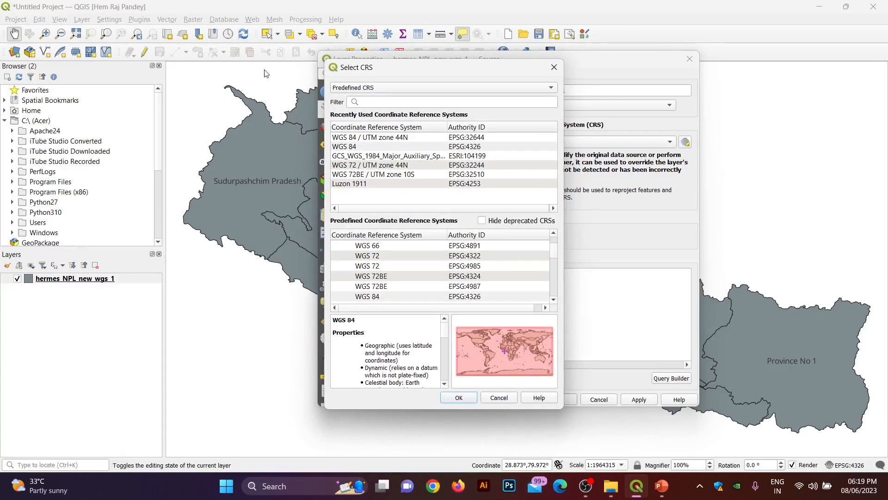
type("wr")
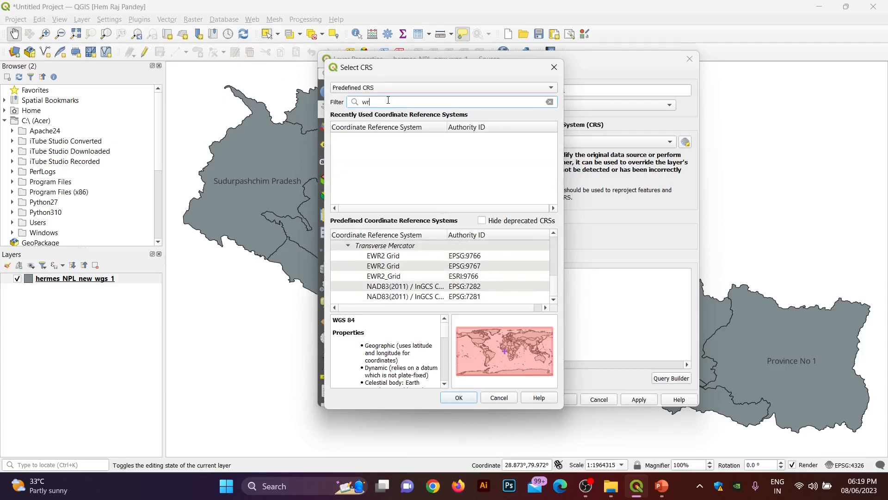
key("BackSpace")
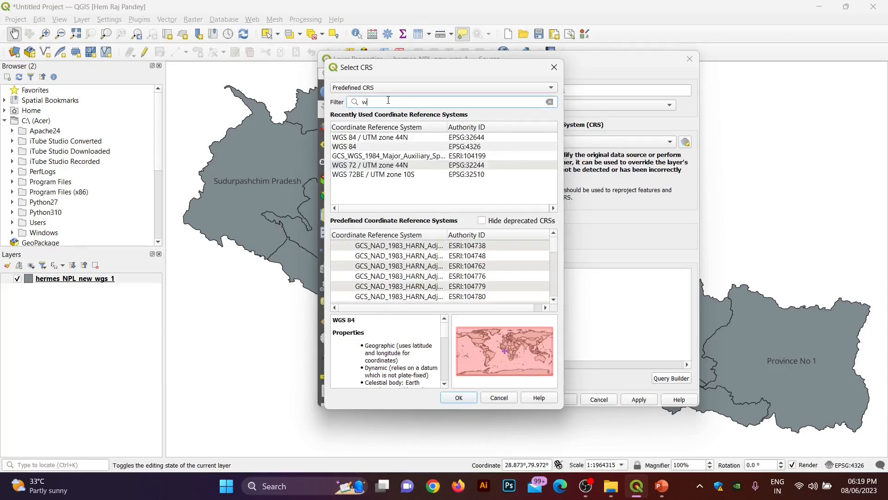
type("gs")
scroll(418, 248, "down", 2)
scroll(418, 248, "down", 5)
scroll(418, 247, "up", 2)
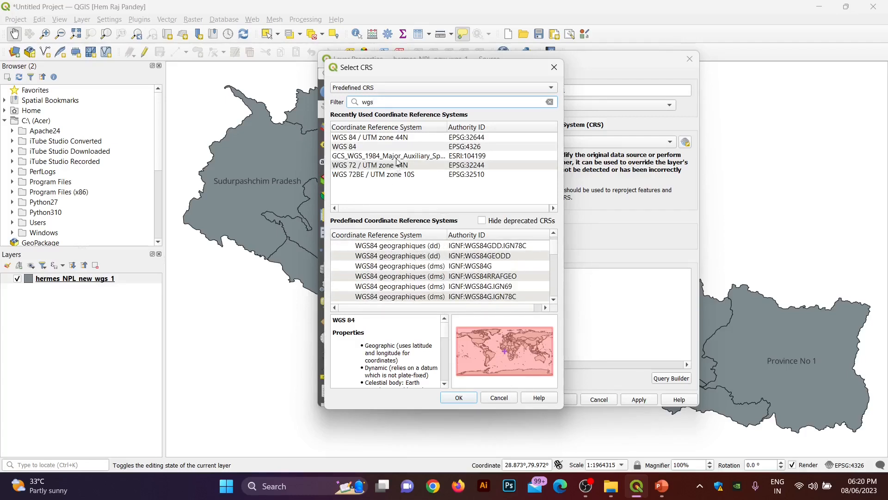
left_click(406, 137)
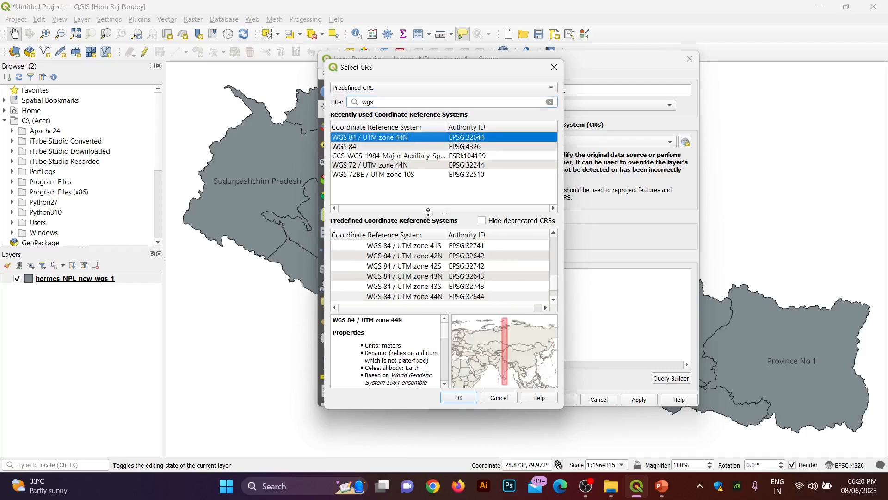
left_click(458, 398)
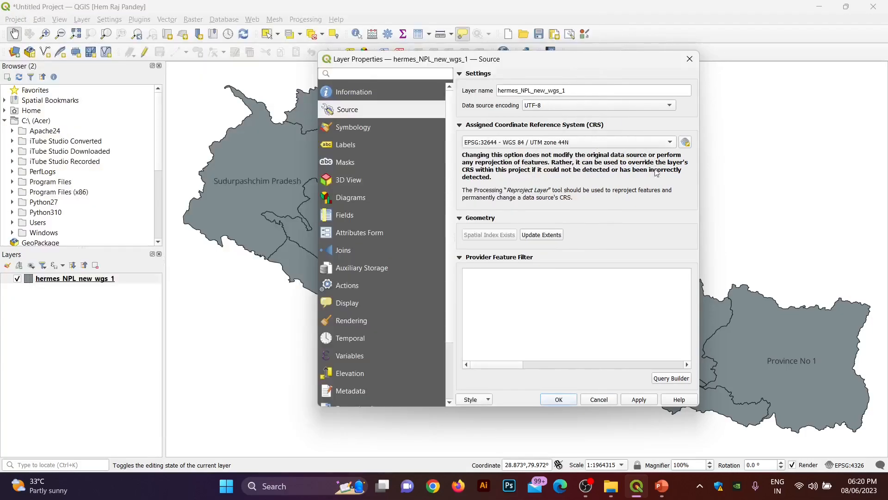
left_click(652, 400)
Step: Close the layer properties and zoom the map to the full provinces layer
left_click(560, 399)
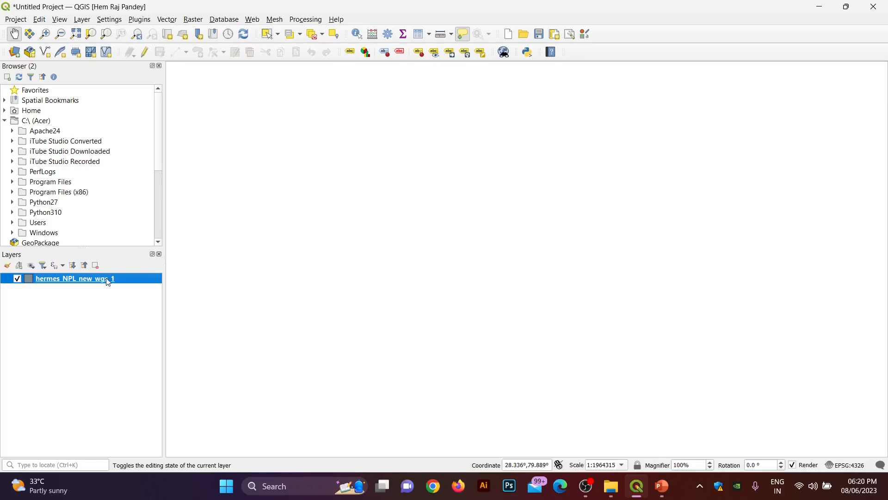
right_click(91, 278)
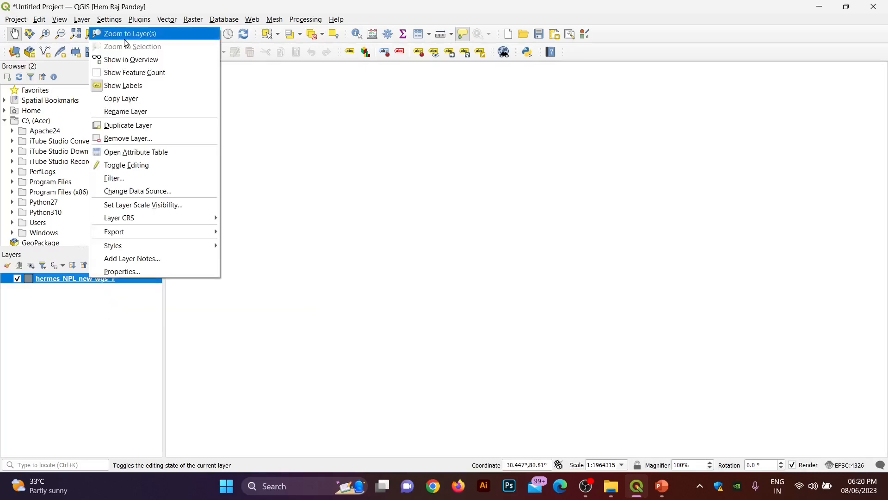
left_click(127, 36)
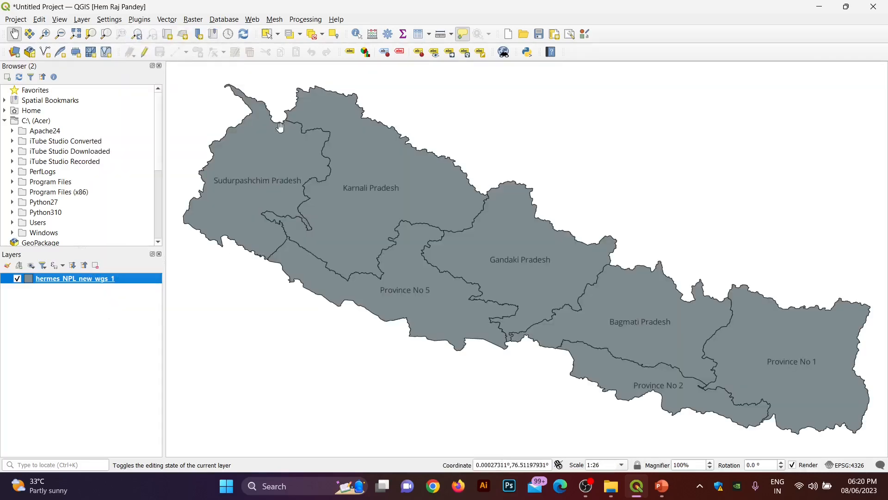
mouse_move(328, 166)
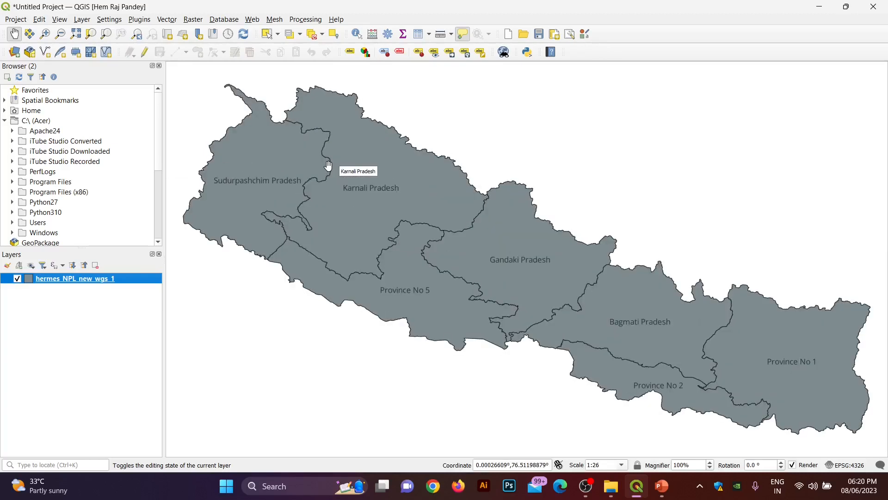
right_click(66, 283)
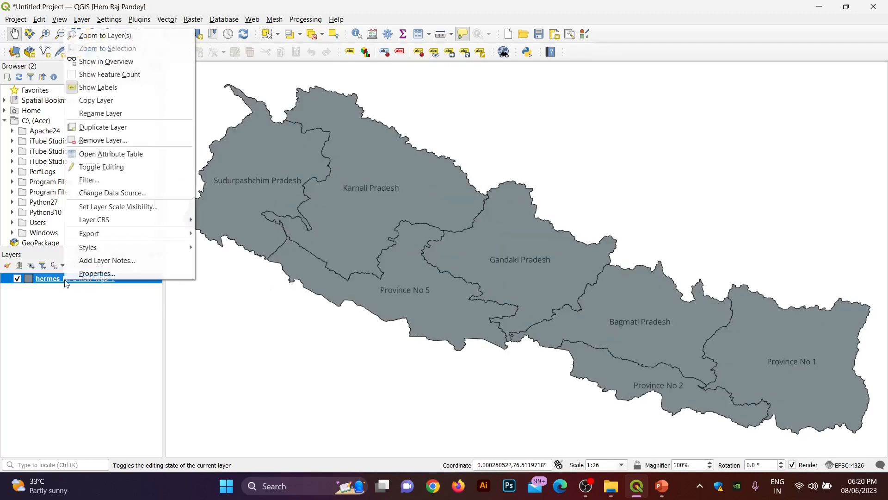
Step: Set the provinces layer's Symbology fill colour to yellow and apply it
left_click(94, 274)
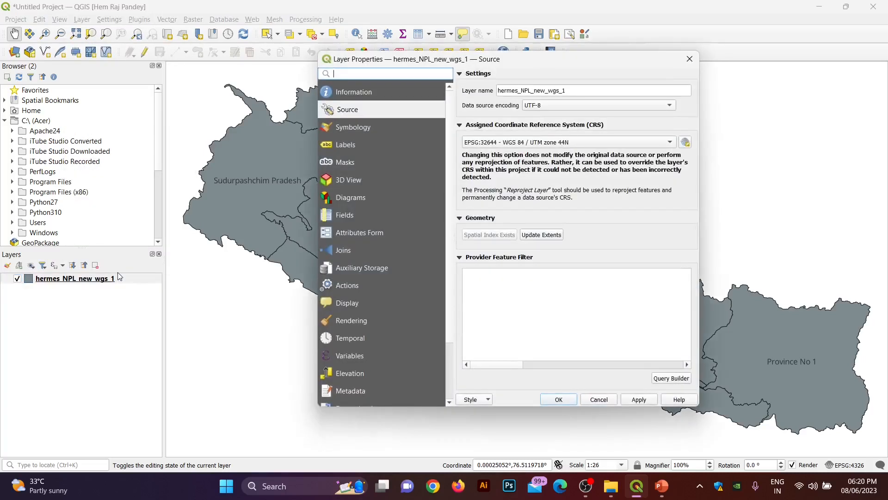
left_click(350, 129)
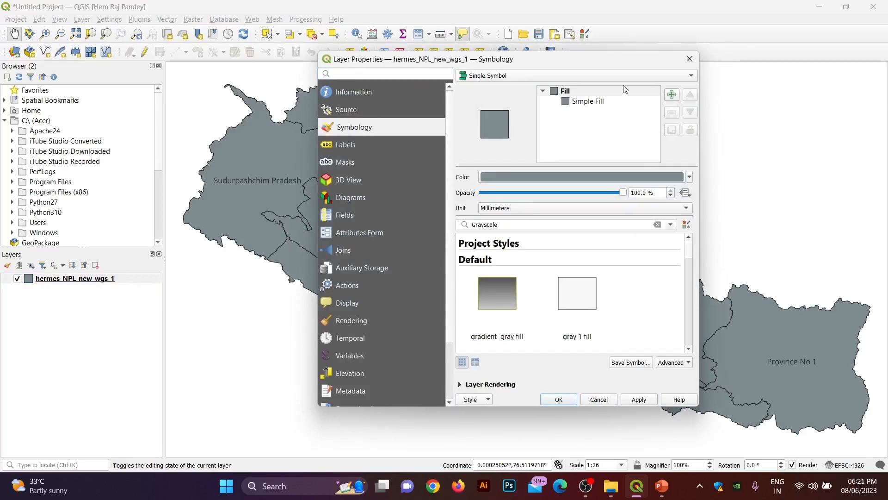
left_click(689, 177)
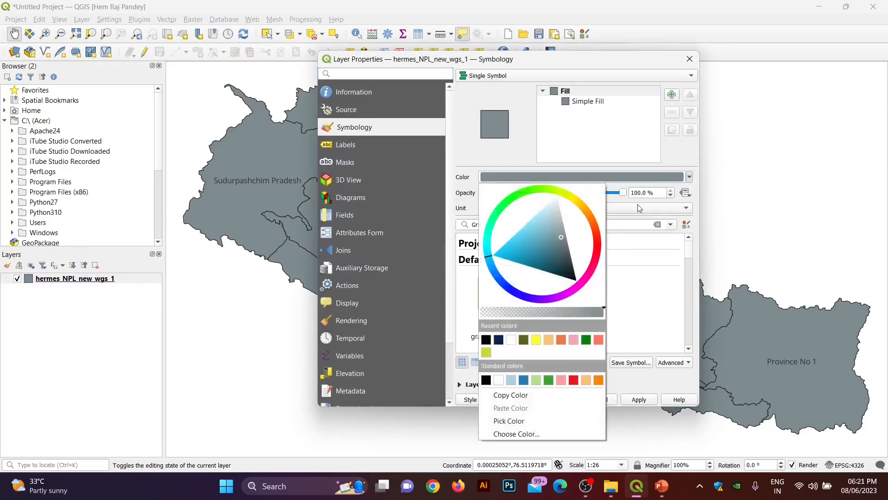
left_click(538, 338)
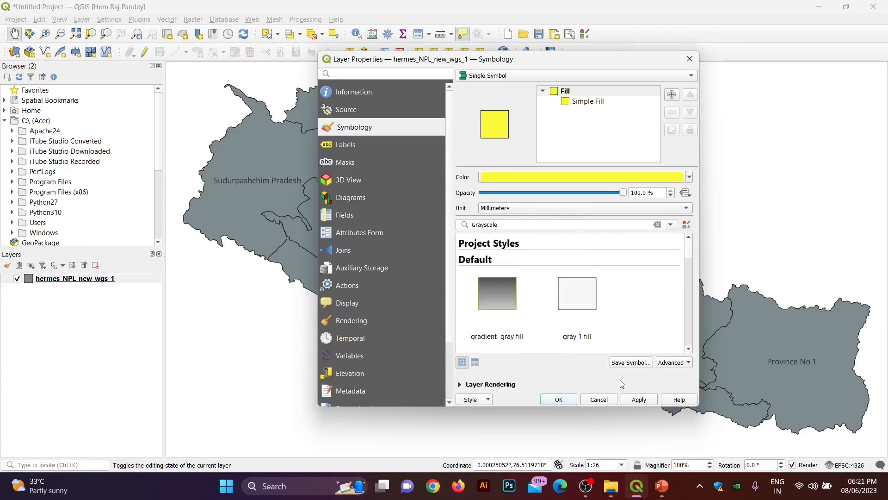
left_click(638, 397)
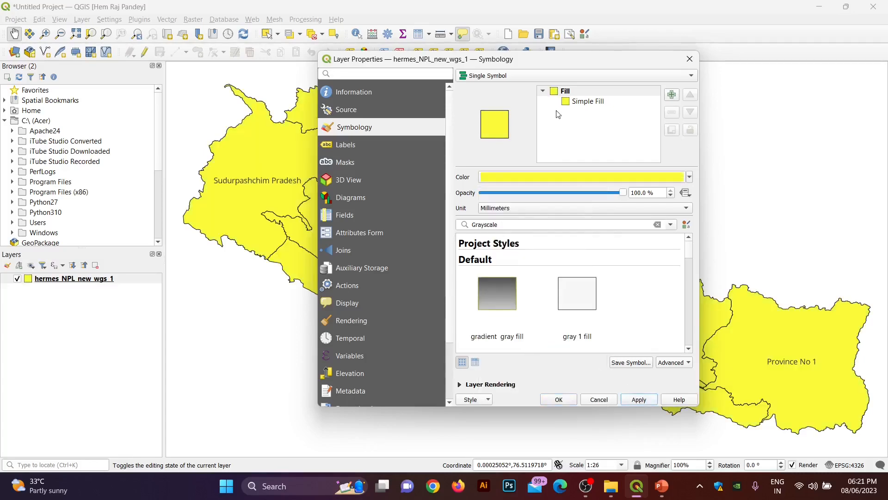
left_click_drag(600, 61, 556, 65)
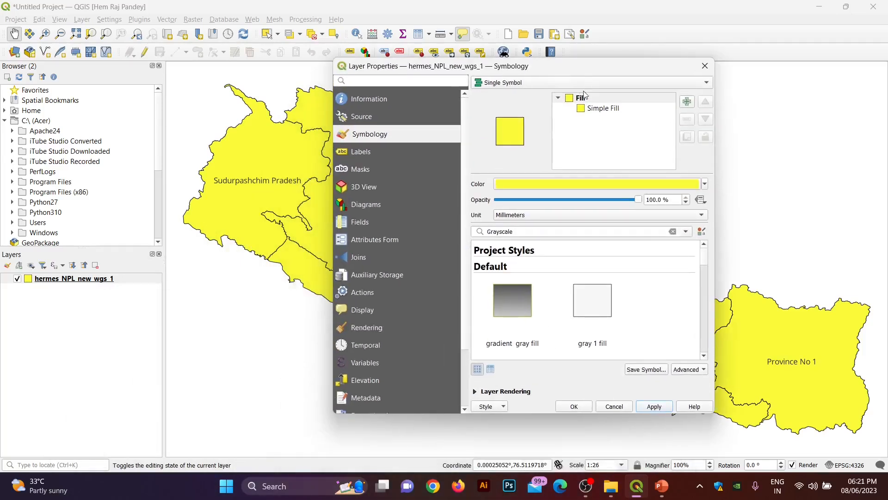
Step: Show the Simple Fill symbol layer settings and expand the renderer type list
left_click(601, 112)
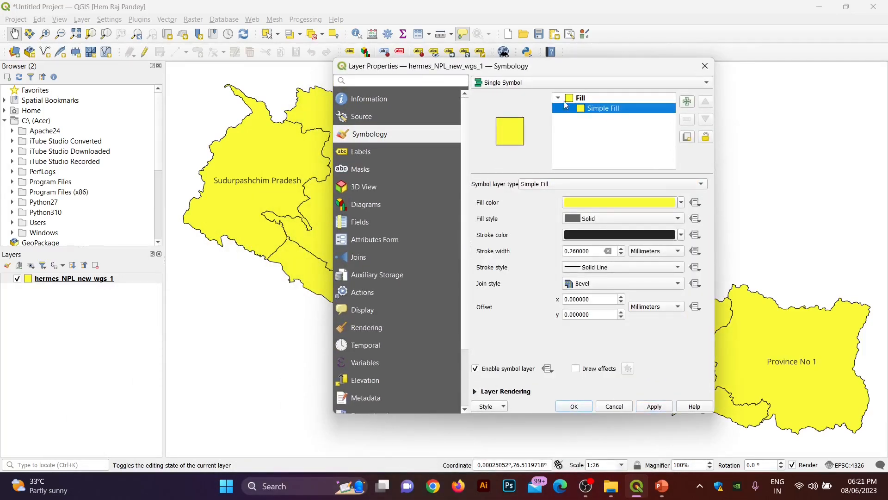
left_click(710, 84)
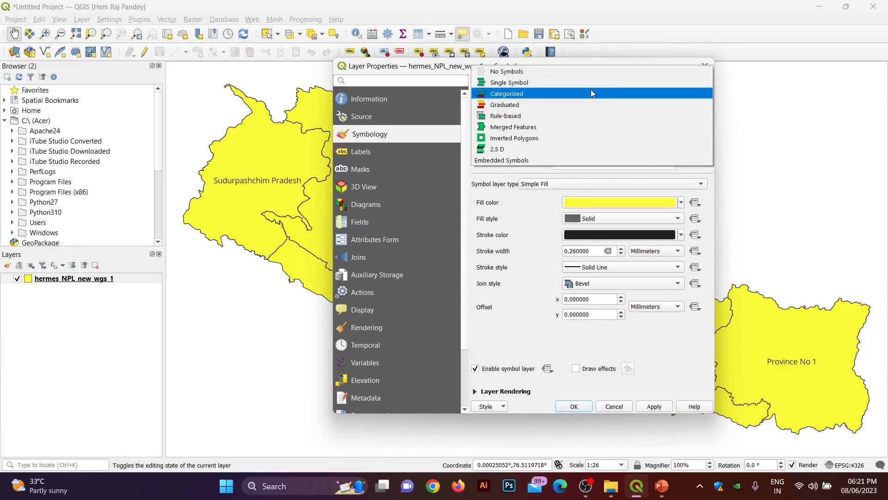
Step: Switch to Categorized with the Cividis colour ramp, classify, and delete the all-other-values class
left_click(577, 94)
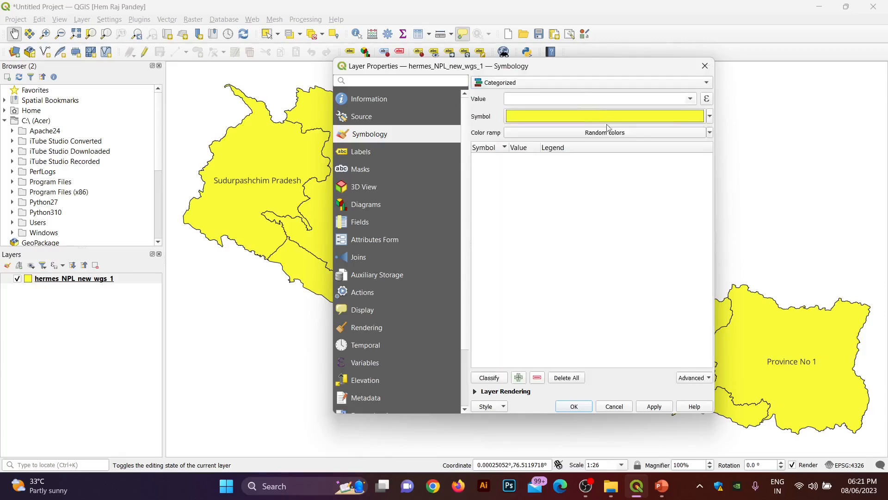
left_click(663, 134)
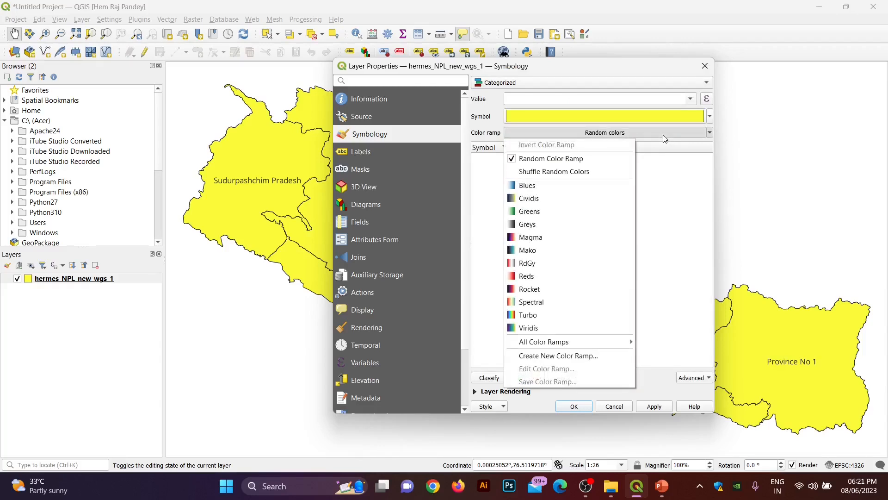
left_click(544, 199)
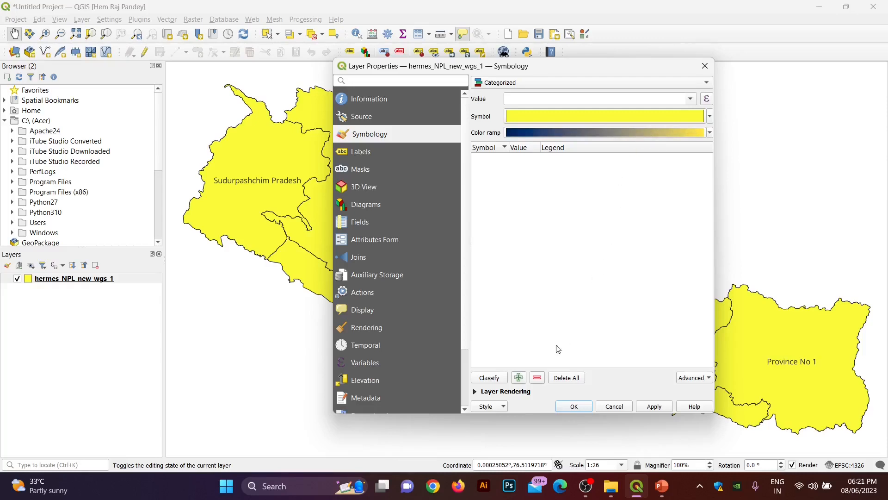
left_click(497, 382)
left_click(500, 157)
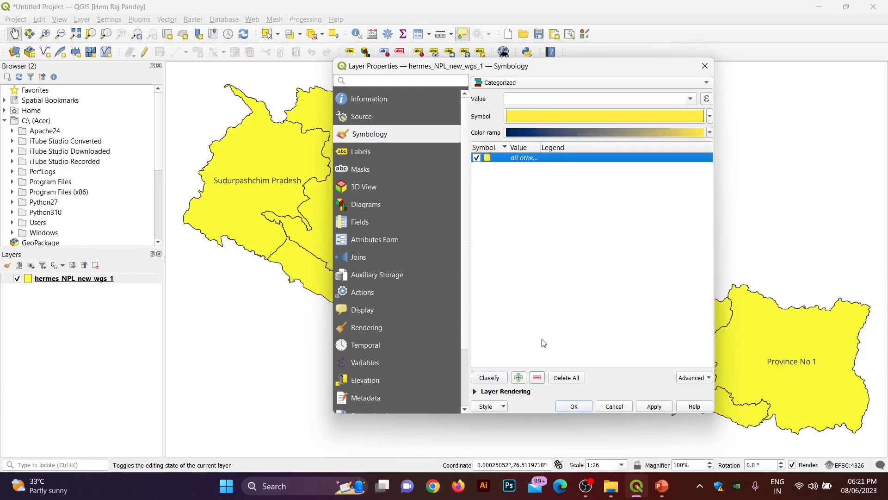
left_click(538, 377)
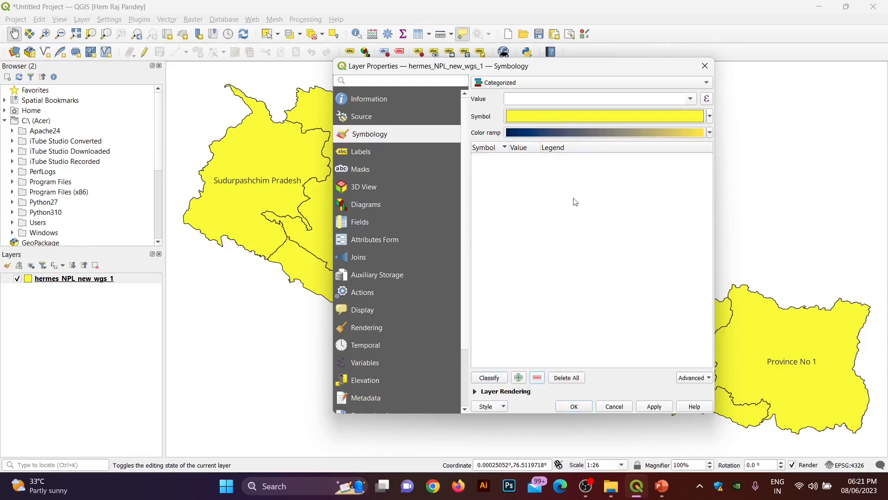
left_click(691, 100)
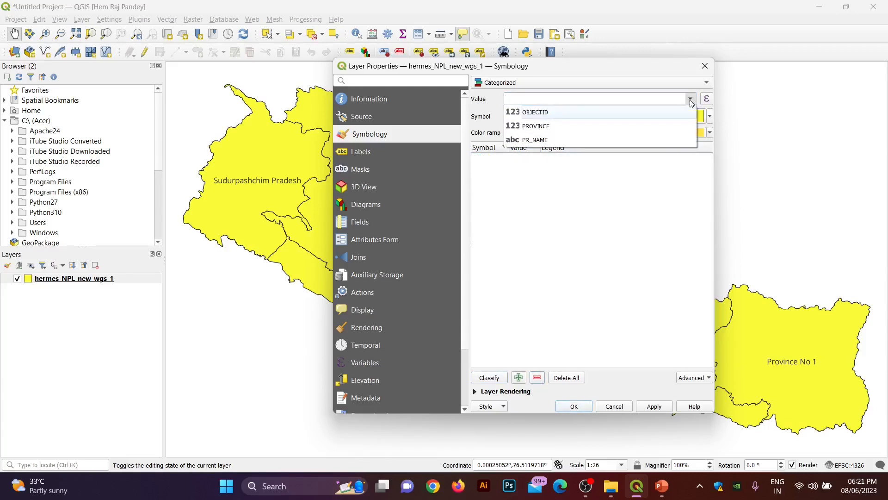
Step: Categorize by PR_NAME, drop the all-other-values class, then apply and close properties
left_click(548, 140)
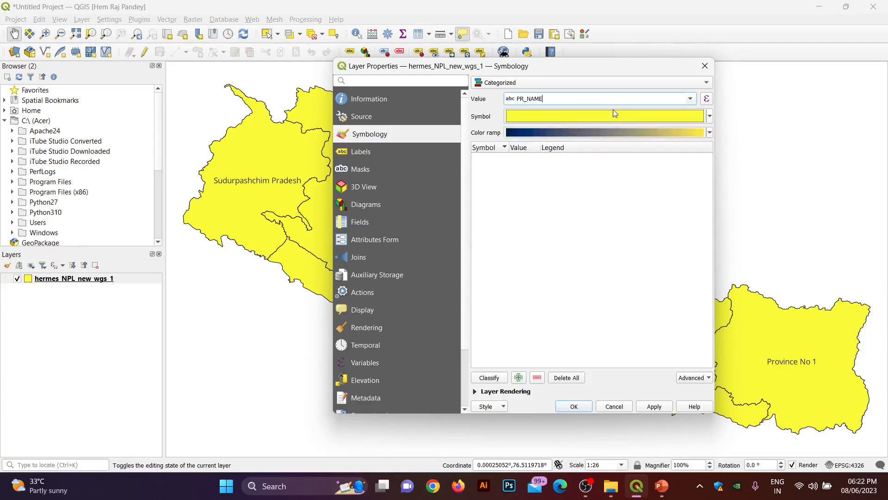
left_click(490, 378)
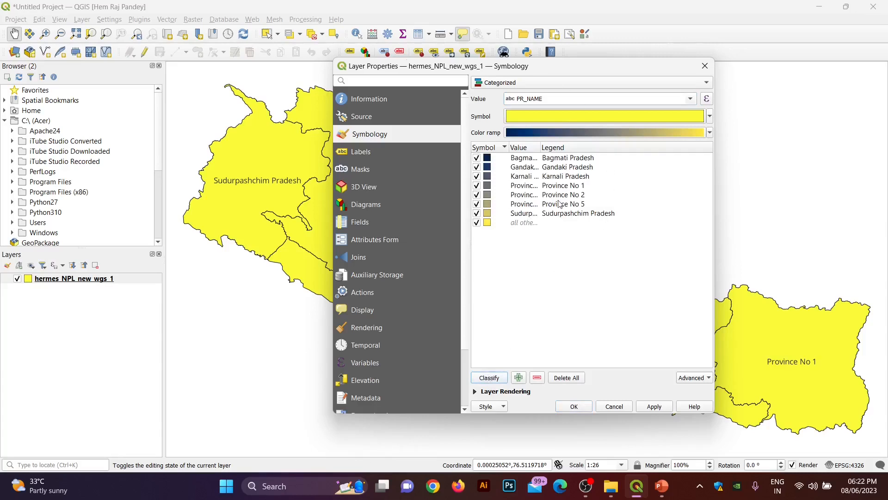
left_click(512, 225)
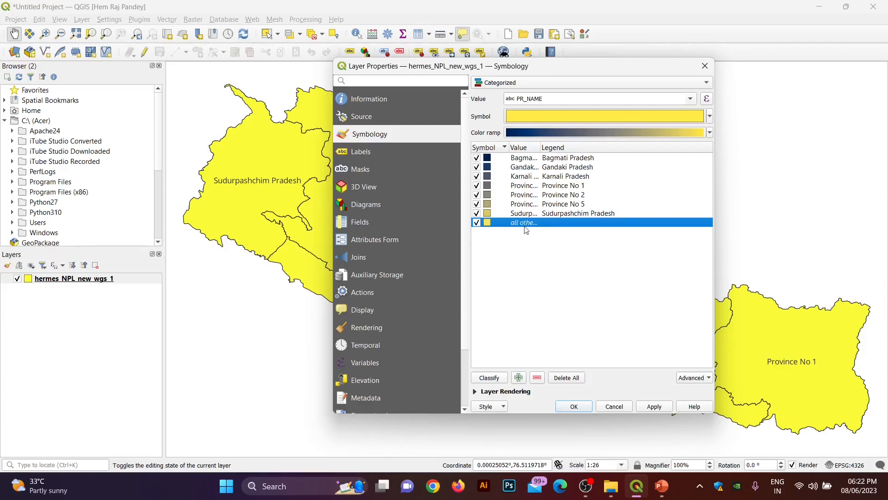
left_click(537, 378)
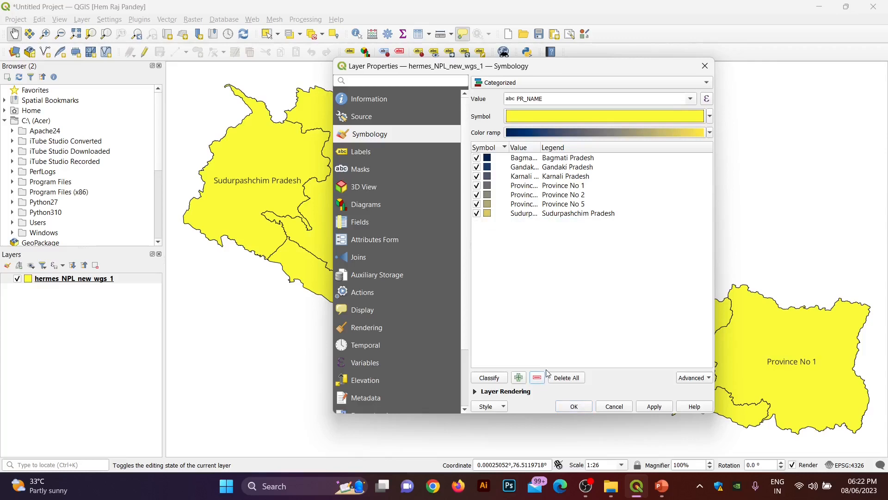
left_click(654, 406)
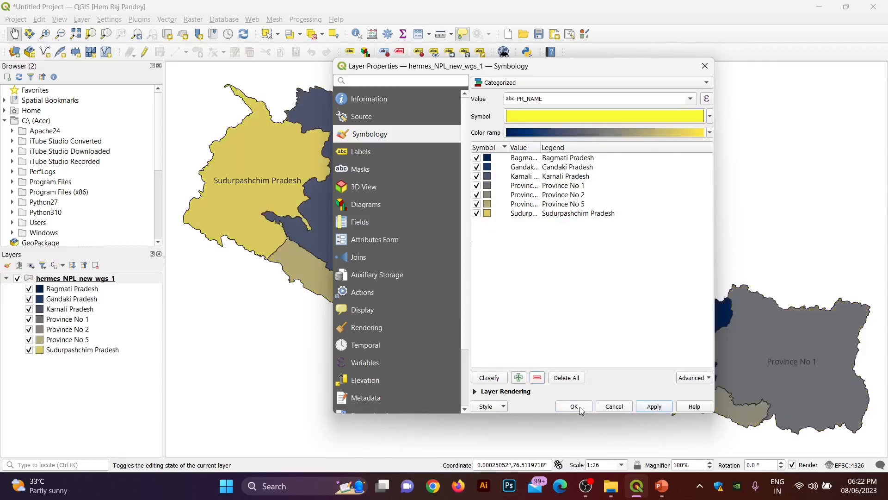
left_click(580, 407)
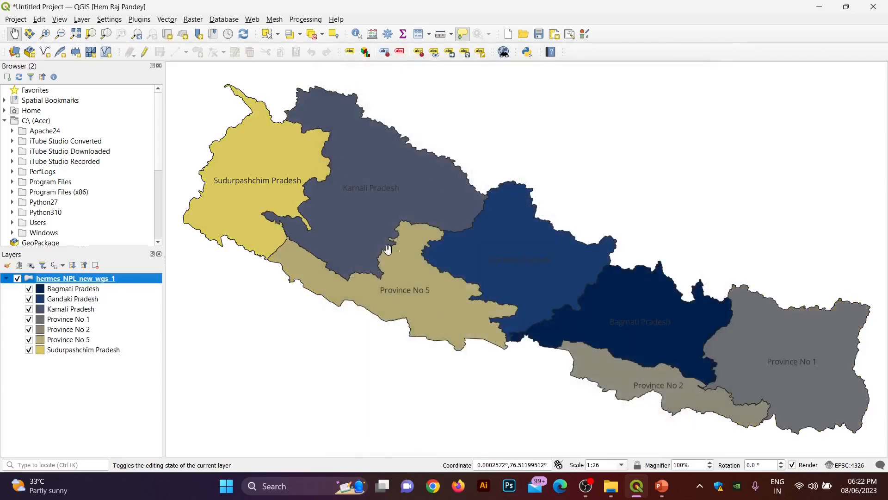
scroll(388, 250, "down", 1)
scroll(338, 202, "up", 1)
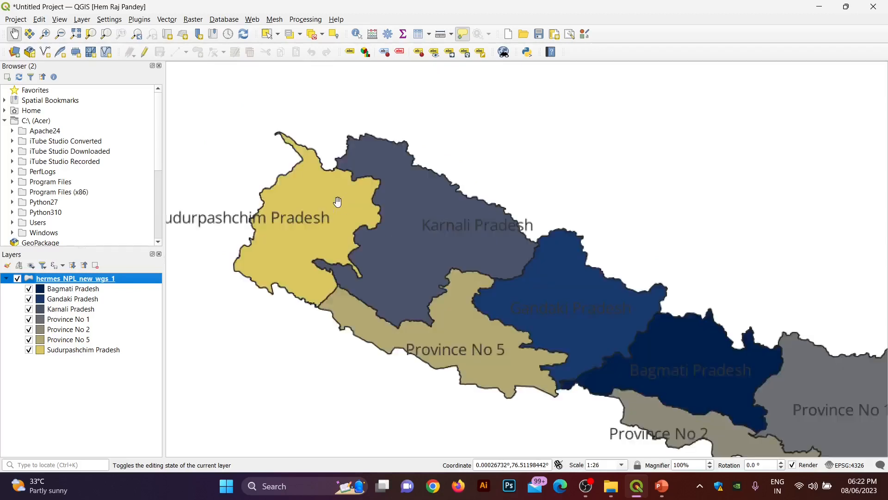
left_click_drag(437, 282, 354, 250)
scroll(371, 187, "down", 1)
scroll(331, 211, "up", 1)
scroll(331, 211, "down", 1)
scroll(427, 278, "up", 1)
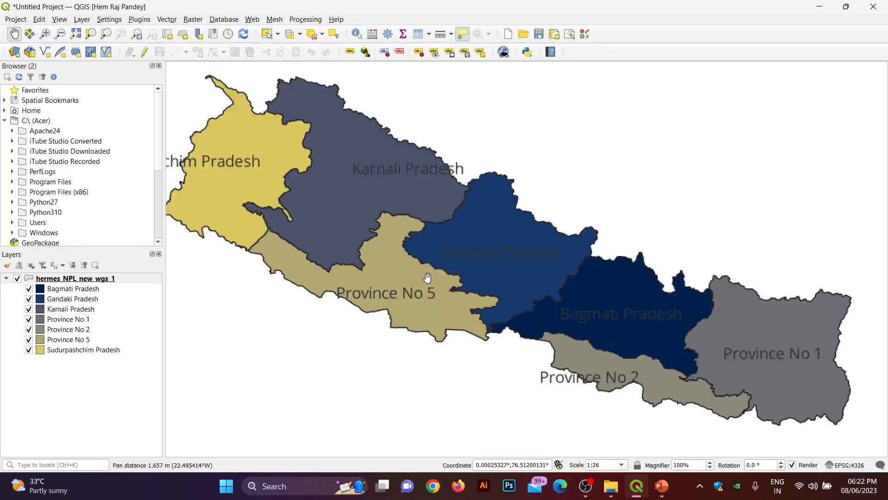
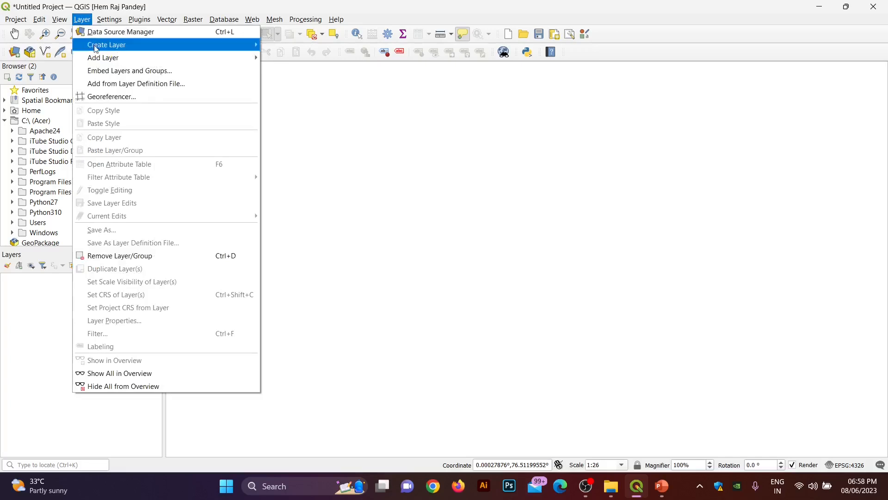
Step: Start adding a vector layer and browse to the GeoDev/Geoprocessing/Clip/data folder
mouse_move(95, 44)
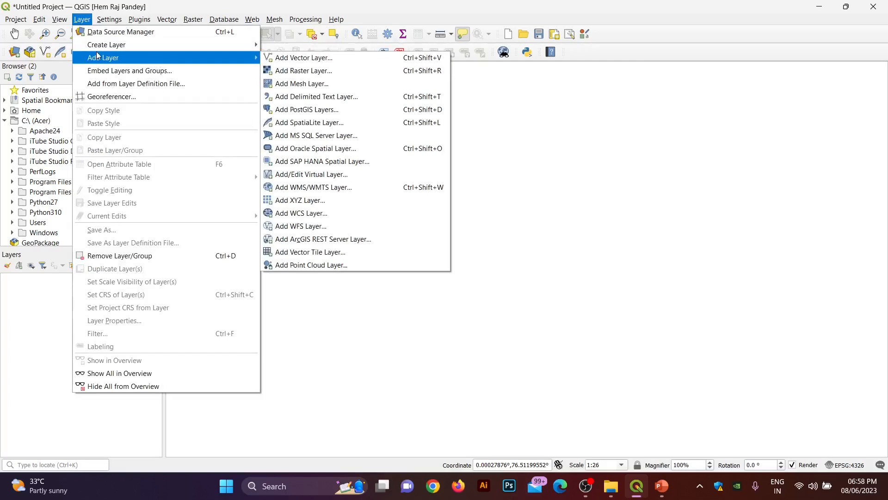
left_click(283, 58)
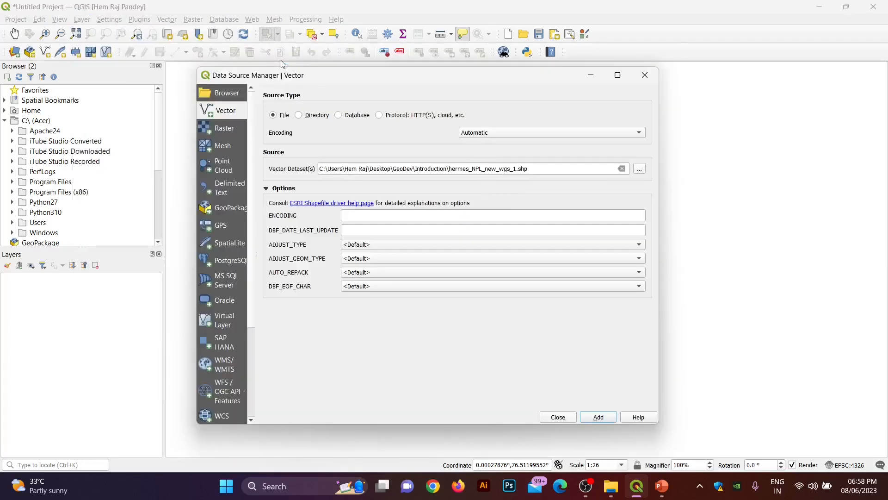
left_click(645, 170)
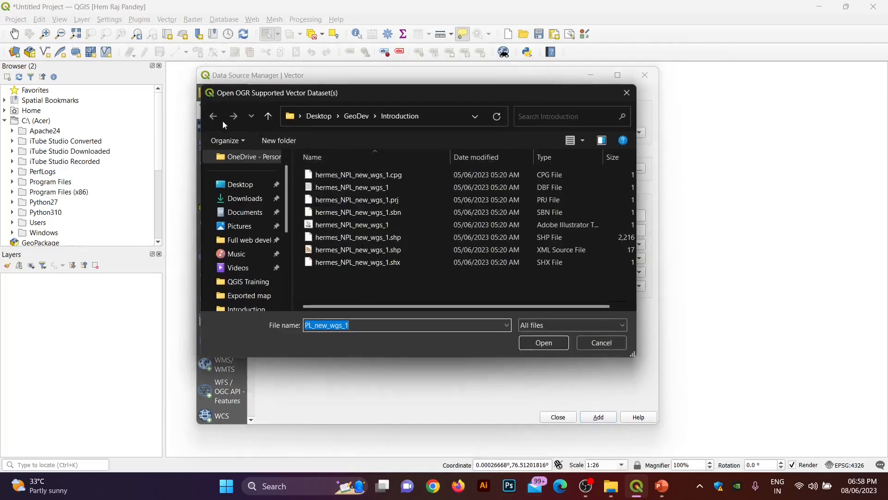
left_click(363, 117)
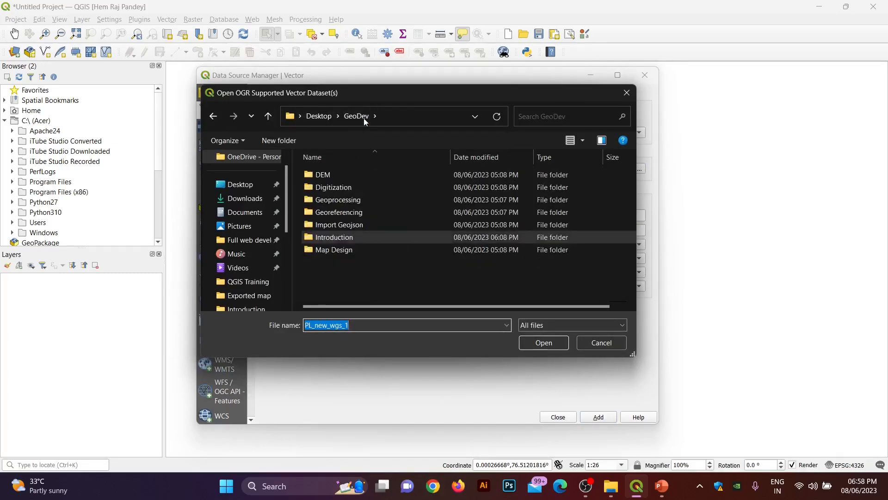
double_click(345, 199)
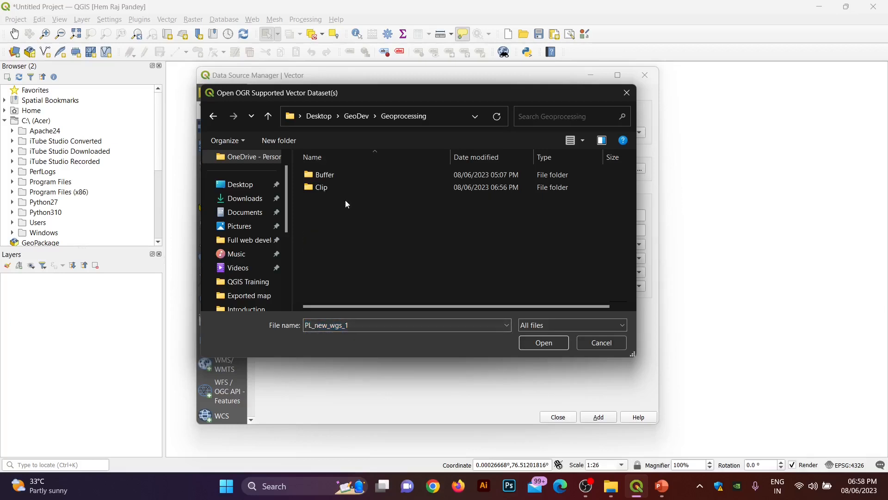
double_click(326, 186)
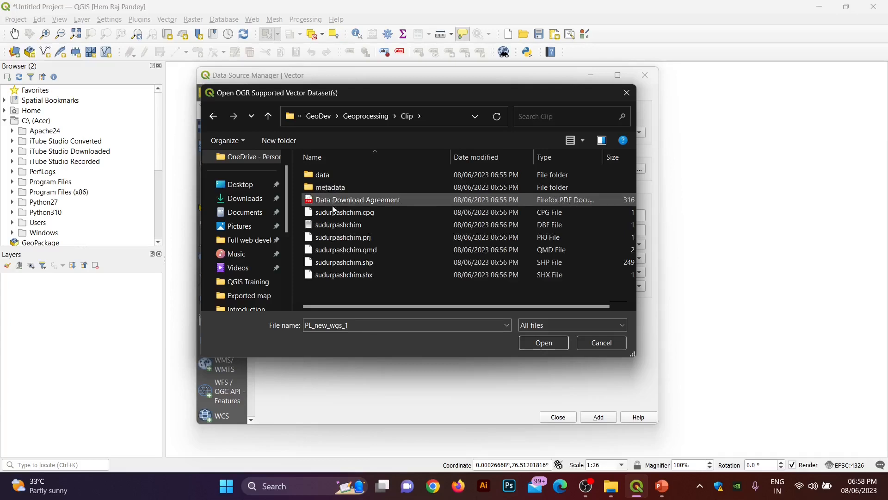
double_click(326, 177)
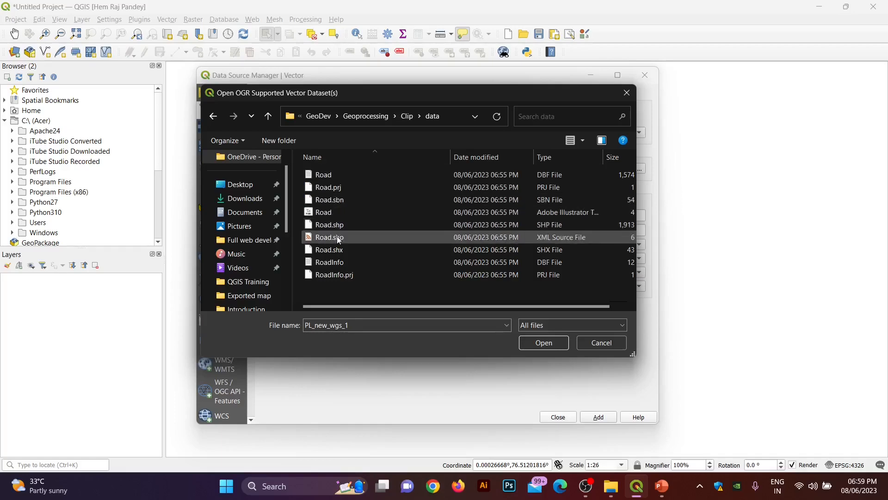
Step: Load Road.shp from the data folder as a map layer
left_click(341, 226)
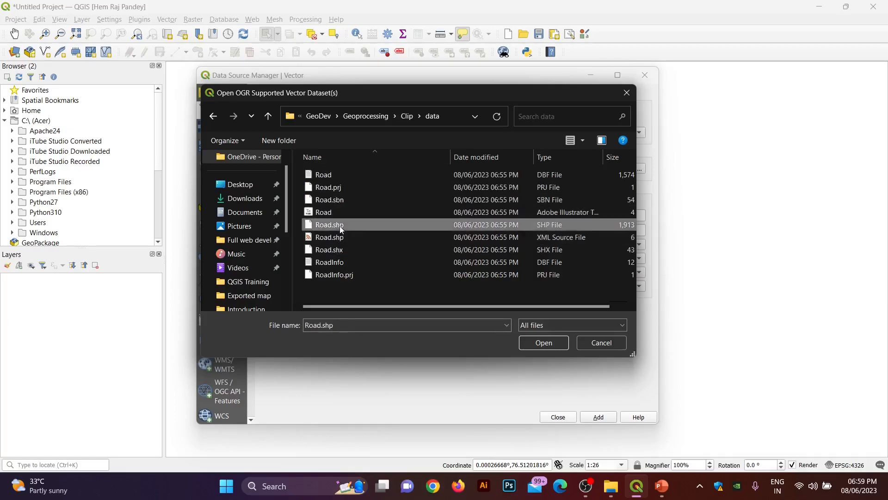
left_click(544, 344)
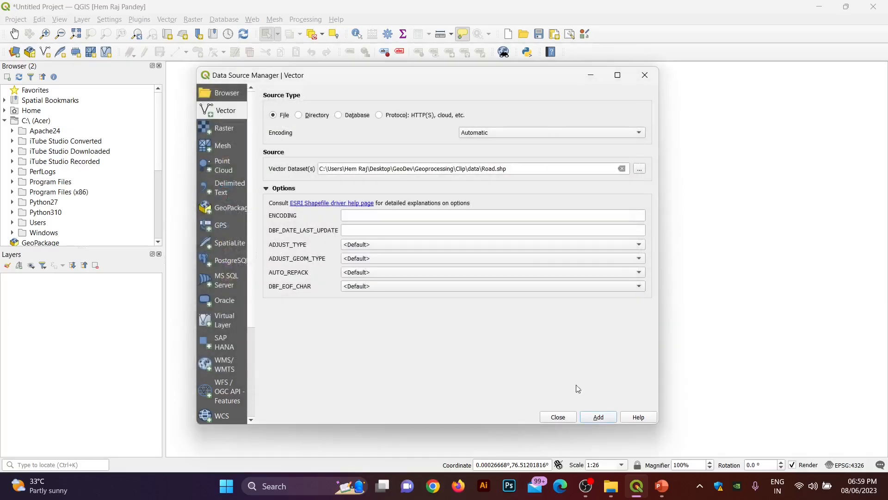
left_click(600, 417)
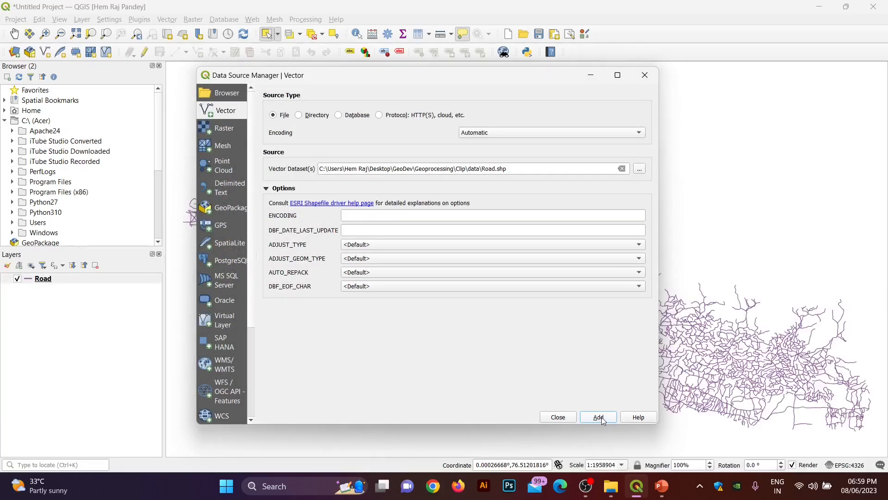
left_click(560, 418)
scroll(366, 193, "down", 1)
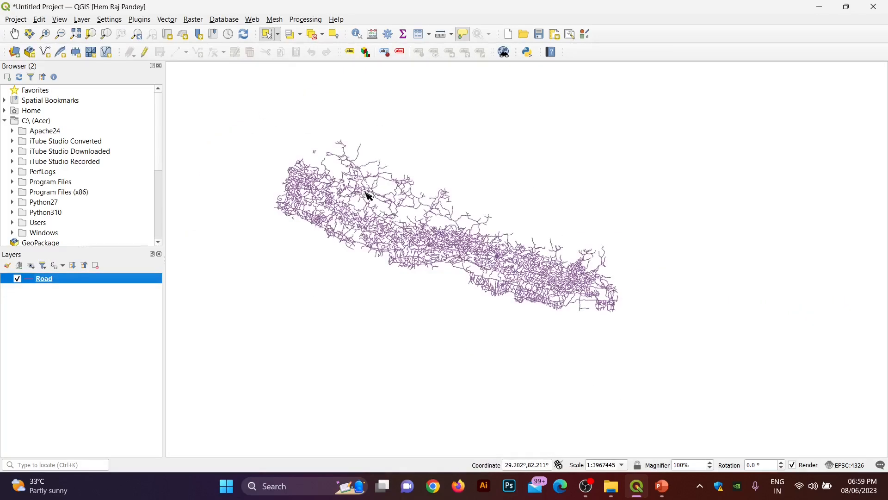
scroll(367, 193, "up", 1)
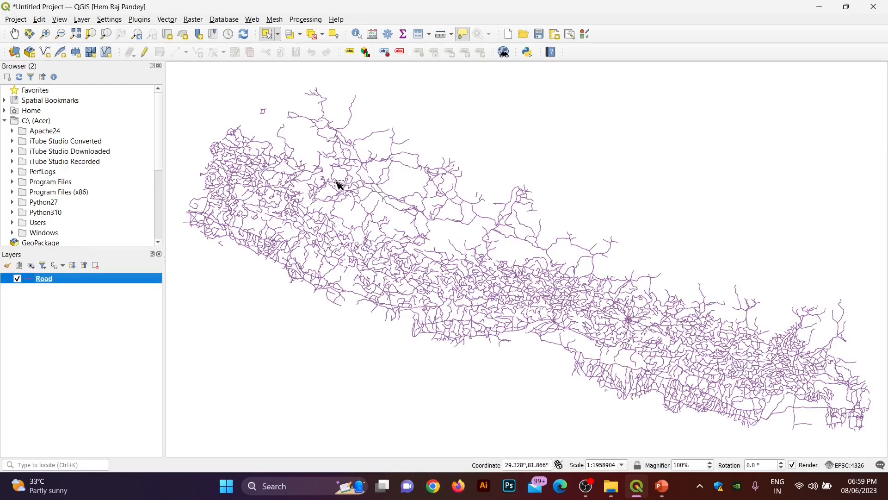
Step: Add sudurpashchim.shp from the Clip folder as a new vector layer
left_click(85, 20)
mouse_move(104, 58)
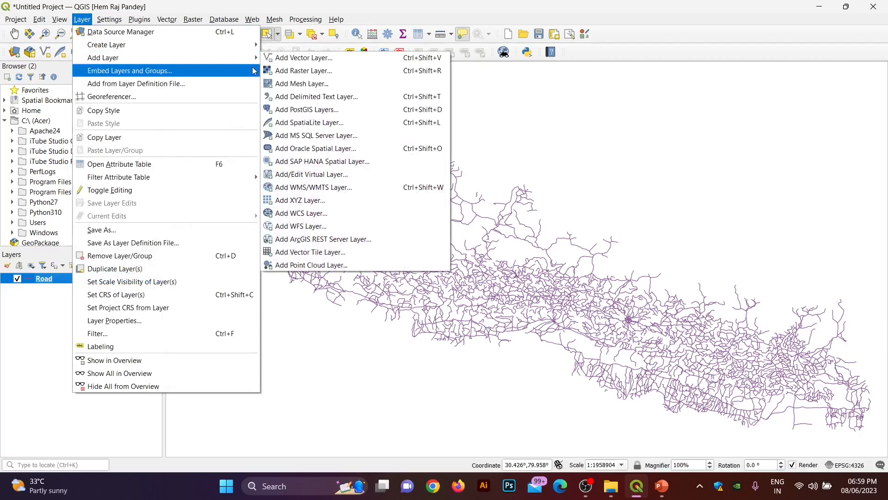
left_click(289, 57)
left_click(639, 170)
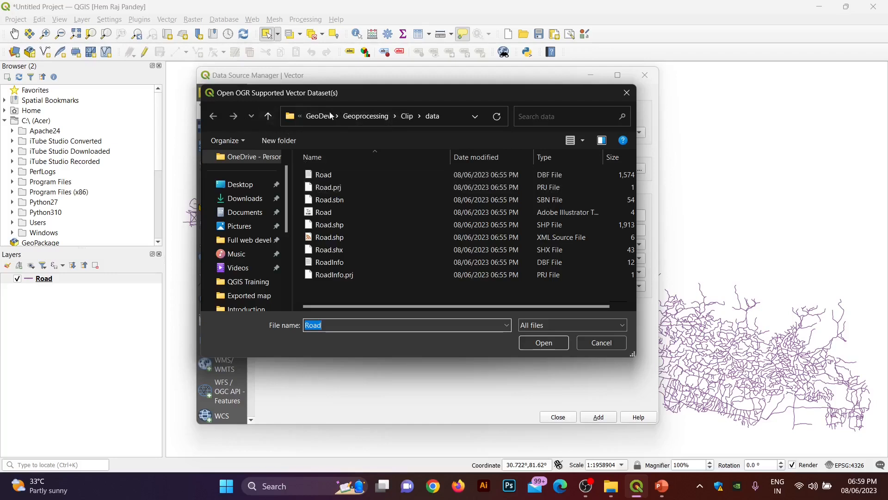
left_click(408, 116)
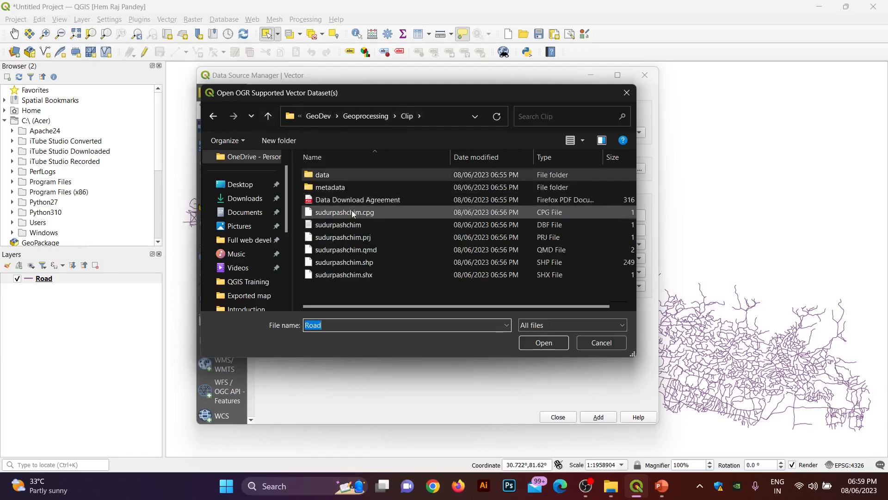
left_click(365, 262)
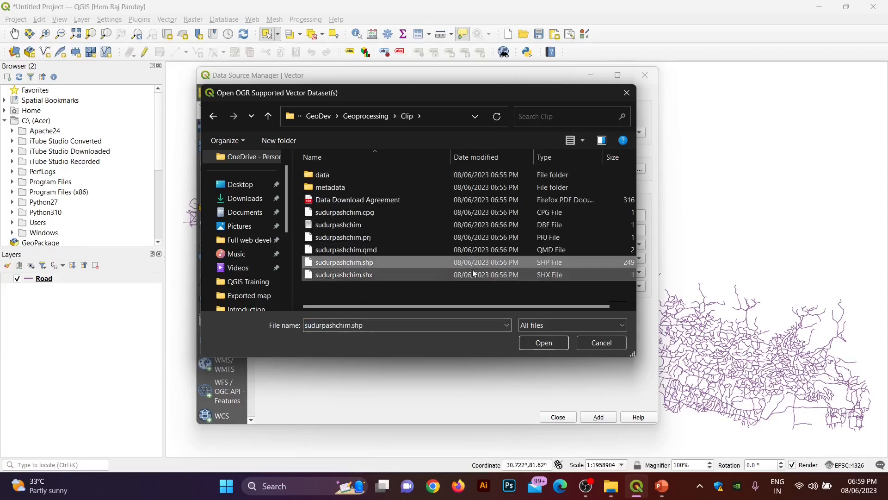
left_click(556, 344)
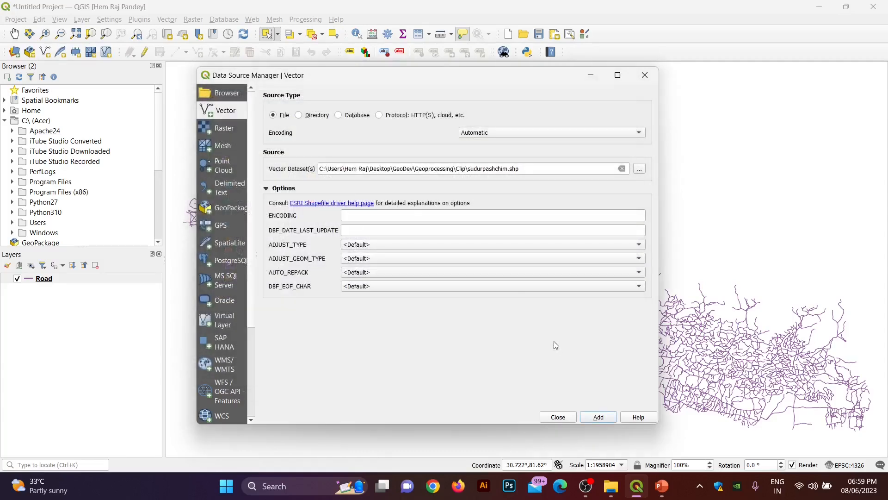
left_click(595, 419)
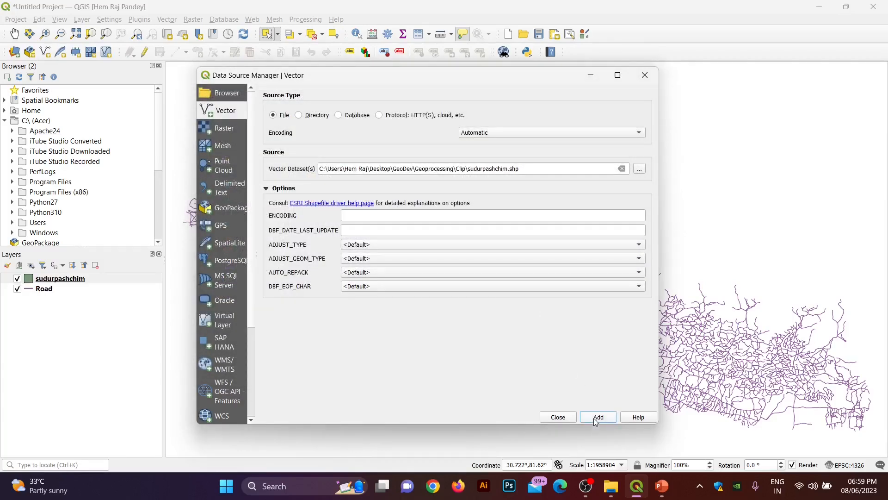
left_click(558, 418)
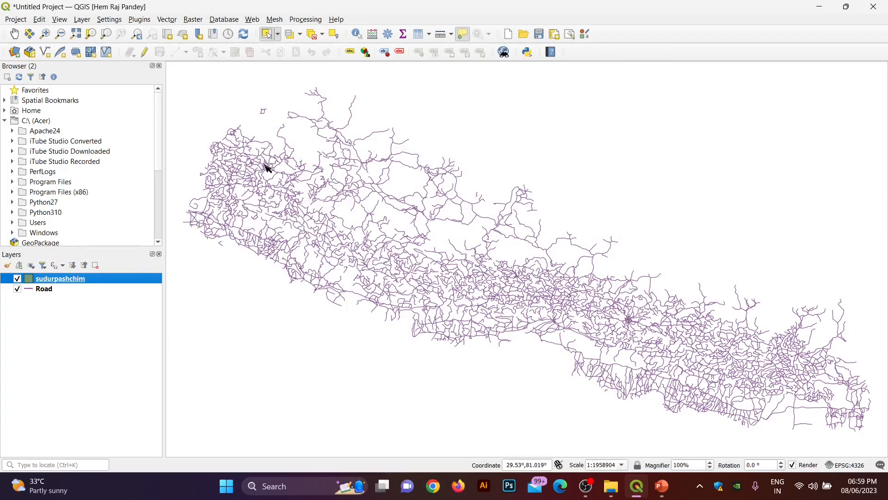
Step: Zoom the map to the sudurpashchim layer's extent
right_click(51, 279)
left_click(91, 19)
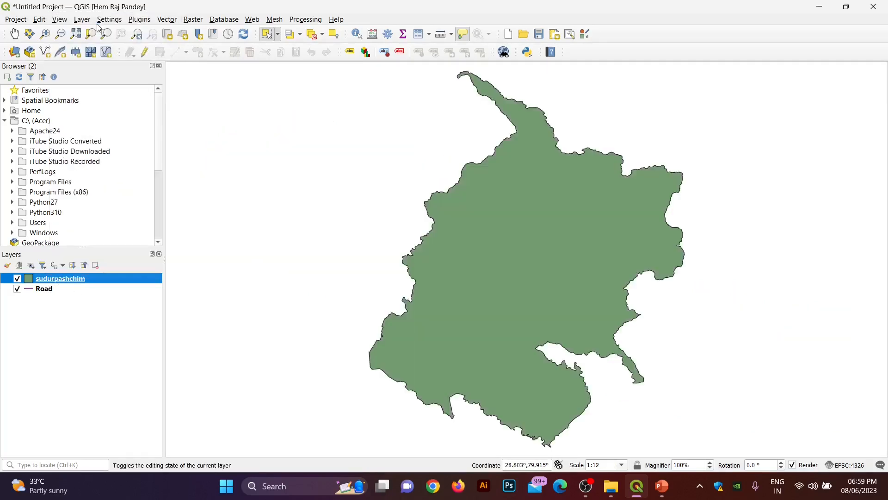
right_click(63, 283)
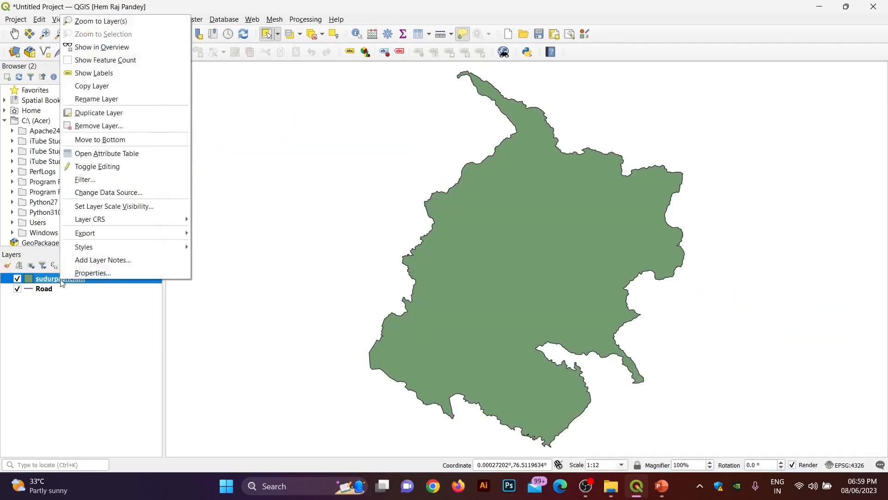
left_click(60, 302)
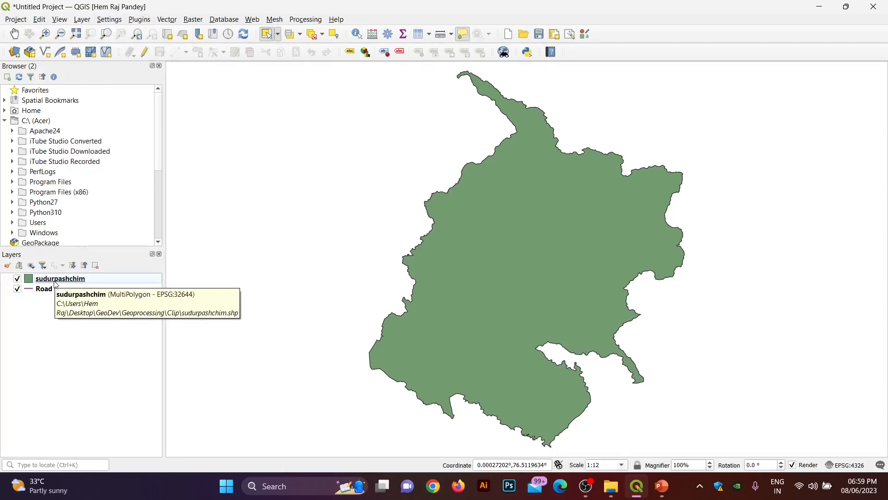
Step: Check in sudurpashchim's Source properties that its CRS is EPSG:32644 WGS 84 / UTM zone 44N
left_click(55, 280)
right_click(57, 282)
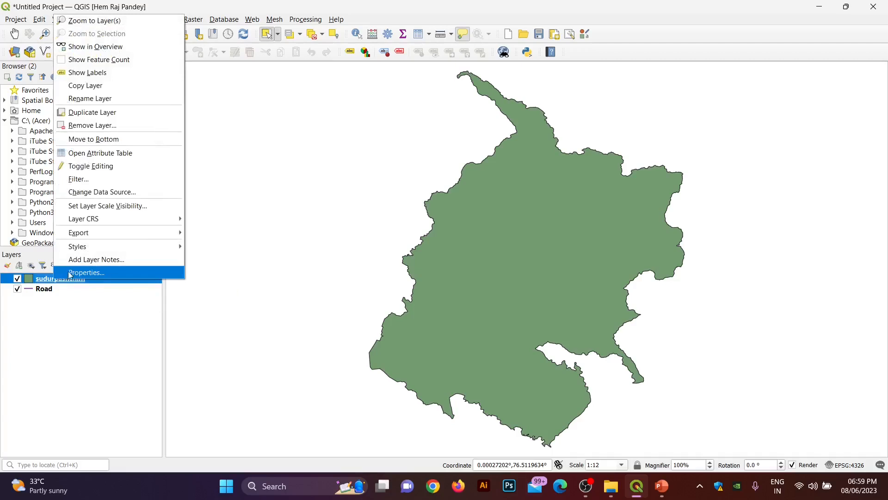
left_click(74, 273)
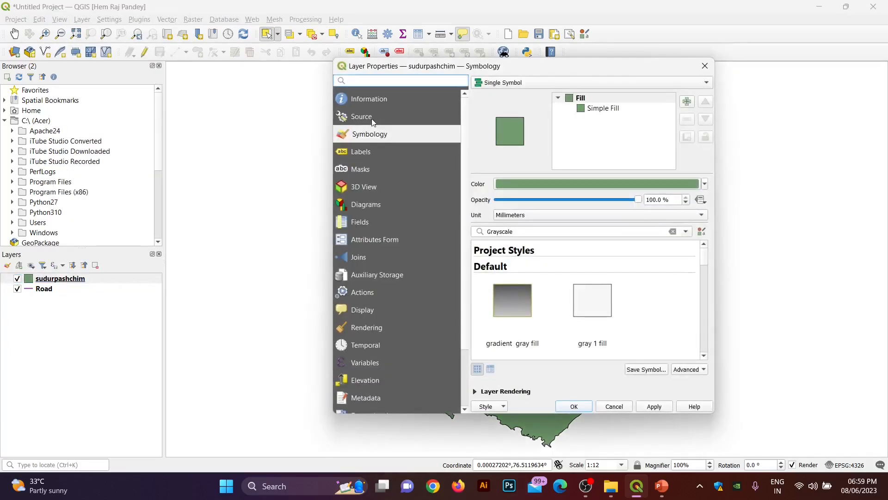
left_click(373, 118)
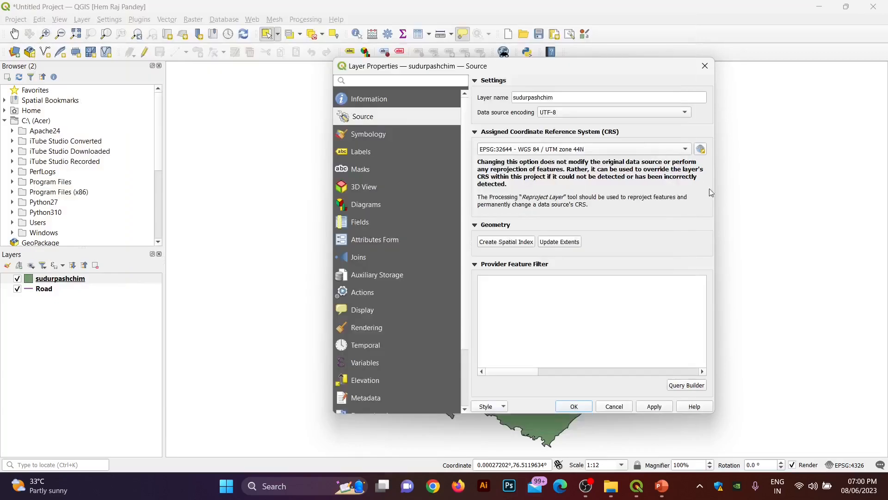
left_click(655, 406)
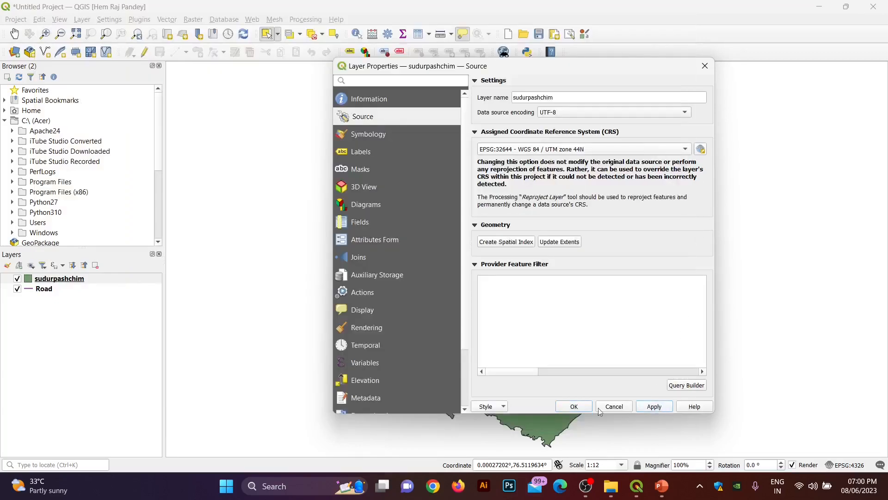
left_click(574, 406)
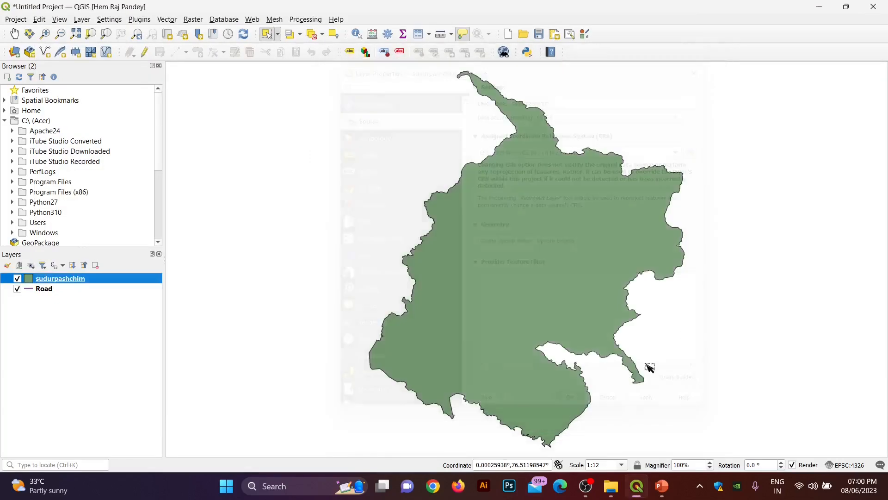
Step: Assign the Road layer the CRS EPSG:32644 - WGS 84 / UTM zone 44N
right_click(47, 293)
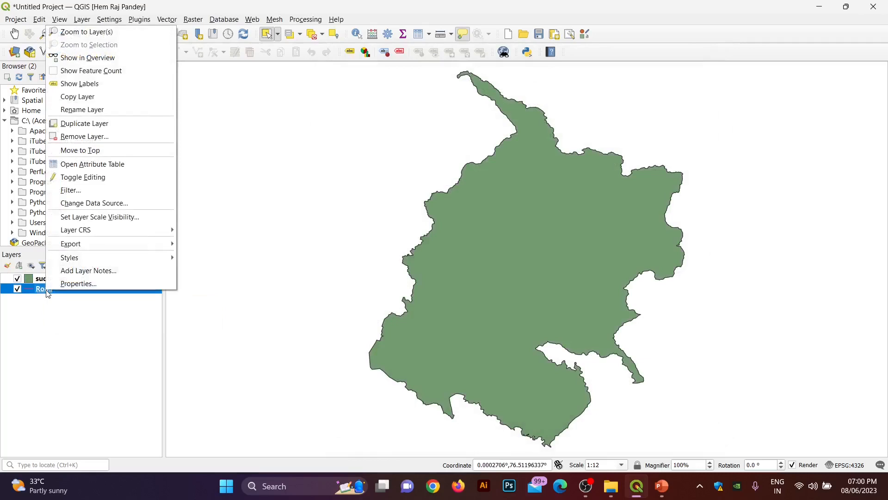
left_click(77, 286)
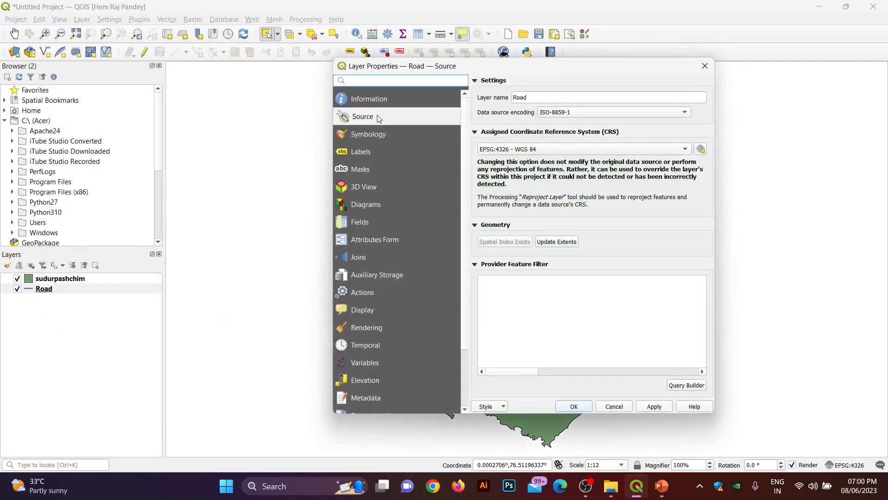
mouse_move(515, 151)
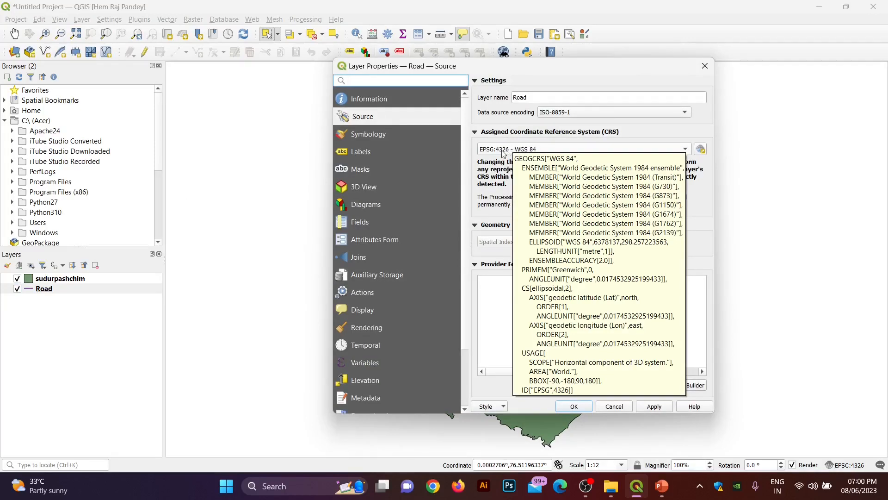
left_click(503, 153)
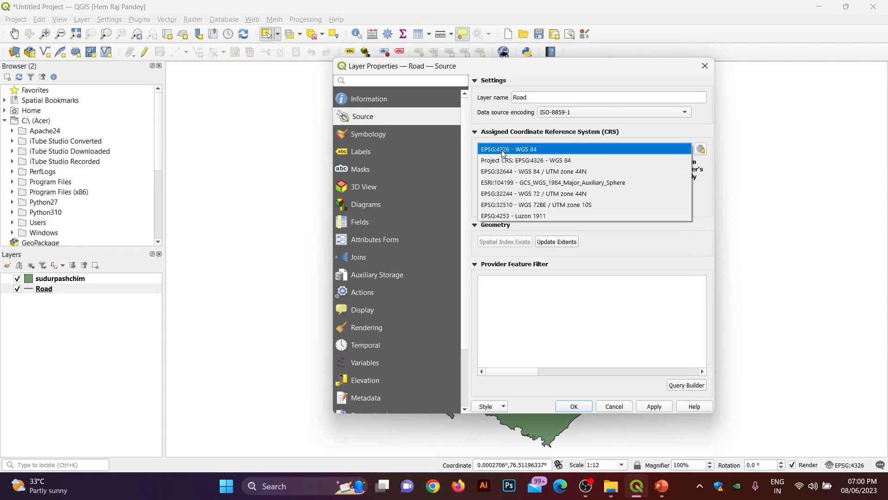
left_click(510, 176)
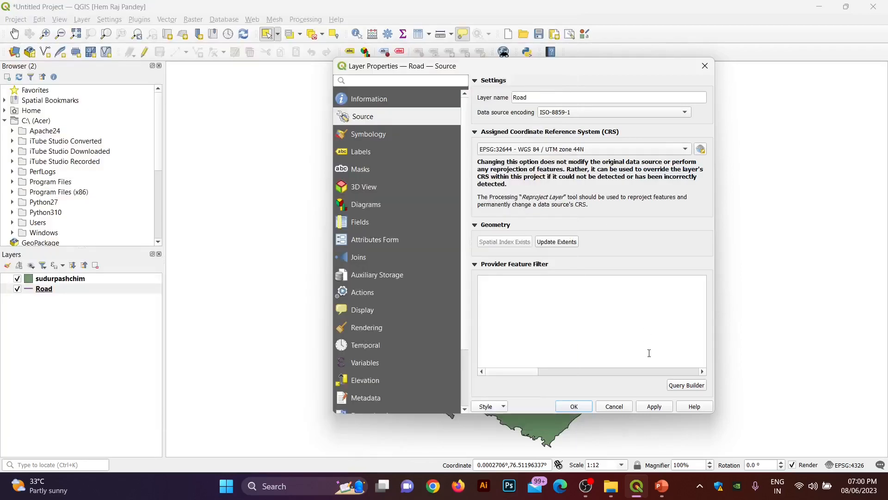
left_click(657, 407)
left_click(575, 407)
scroll(551, 341, "down", 1)
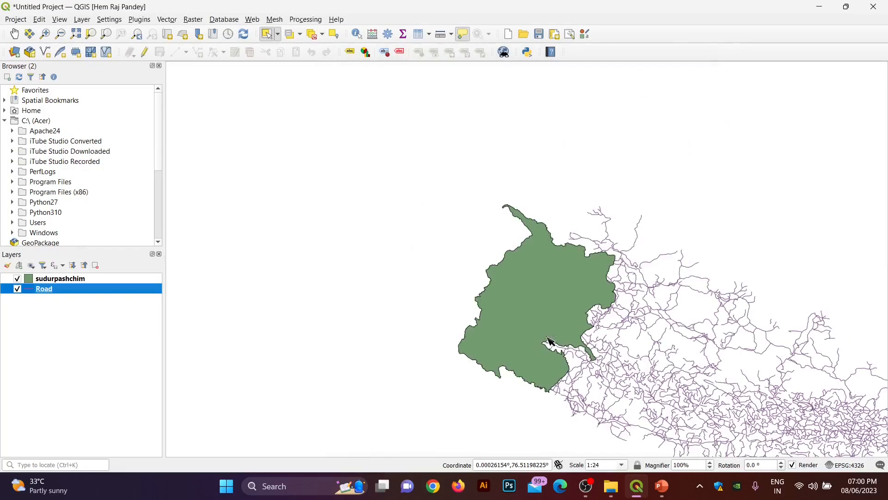
left_click_drag(641, 351, 490, 261)
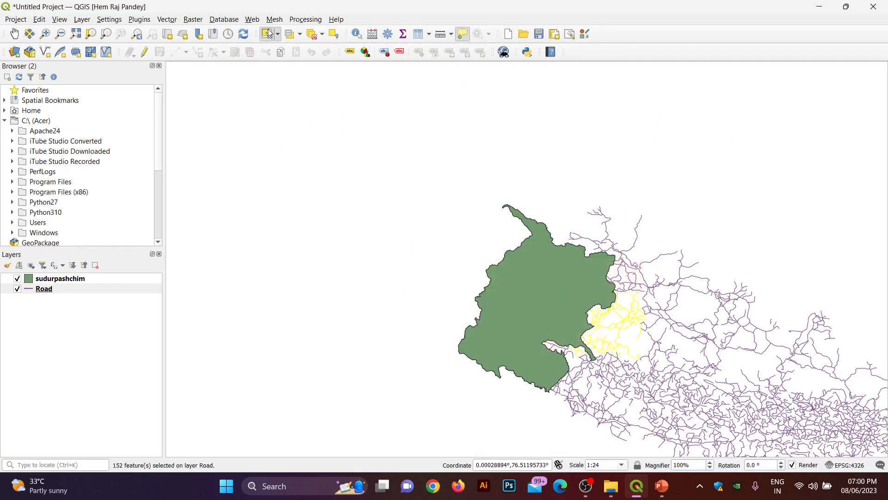
left_click(14, 35)
left_click_drag(601, 333, 610, 312)
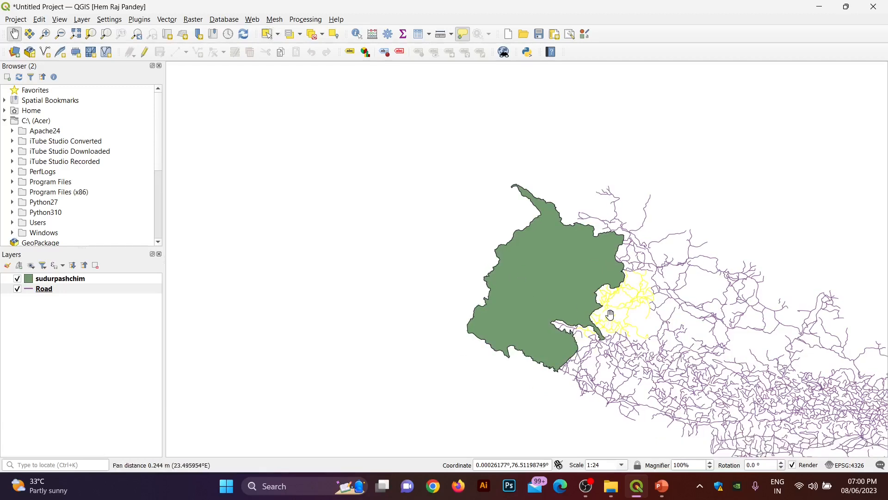
left_click(271, 39)
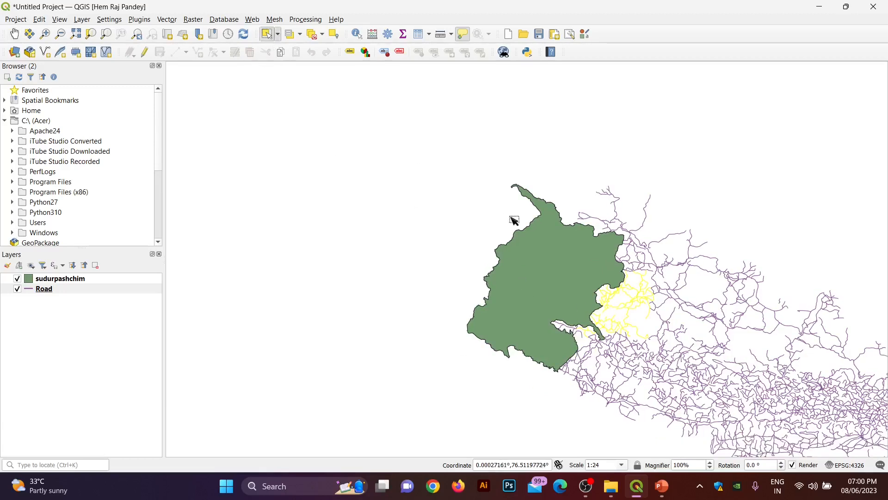
left_click(654, 309)
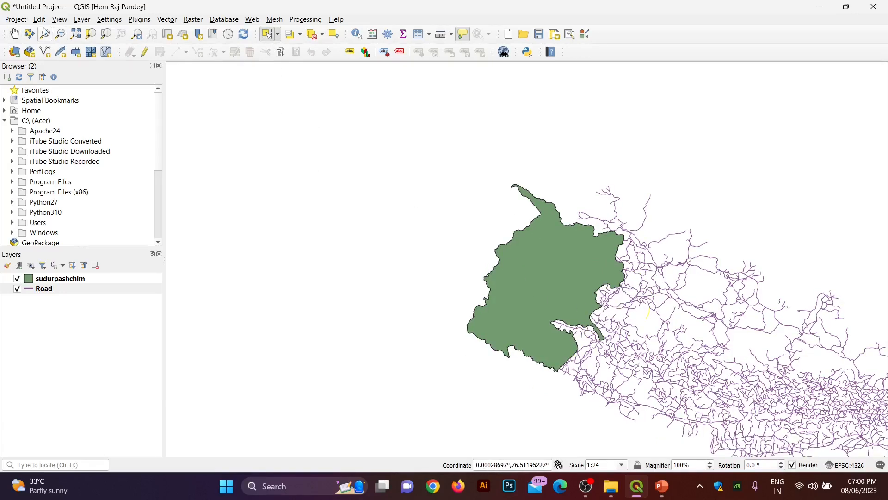
left_click(14, 34)
left_click_drag(665, 272, 345, 199)
scroll(337, 147, "down", 1)
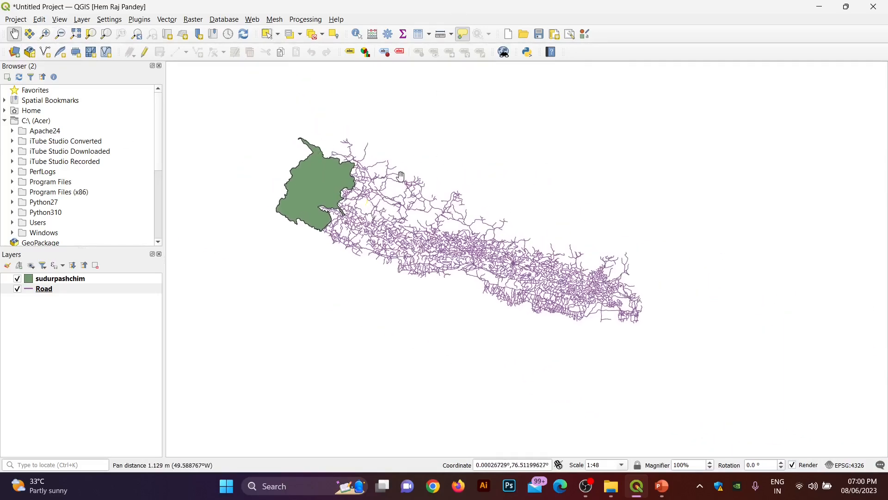
scroll(314, 187, "up", 1)
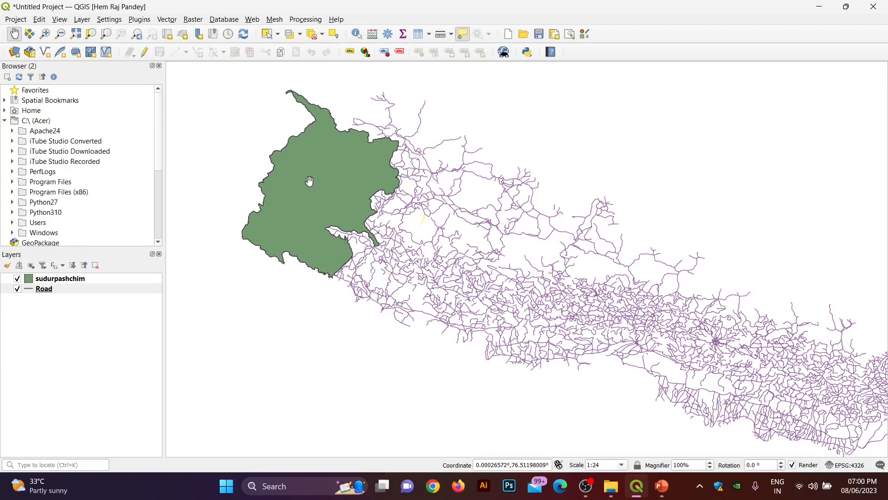
mouse_move(332, 148)
left_click_drag(450, 221, 413, 241)
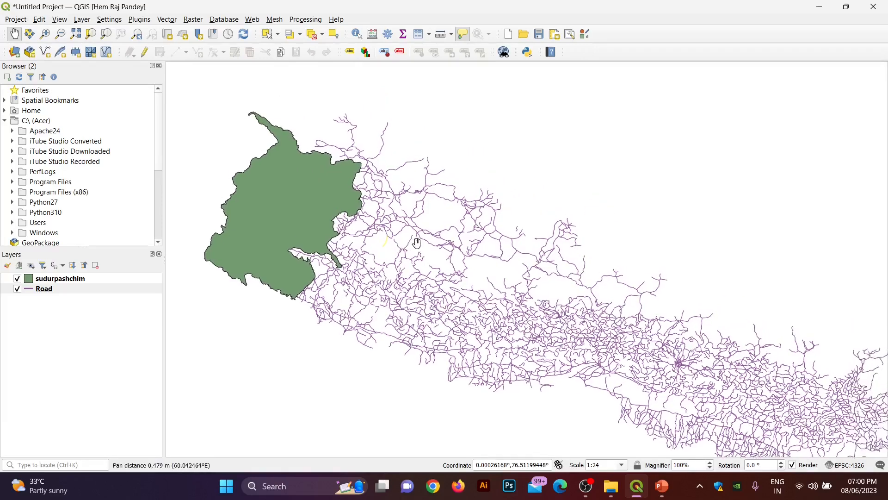
scroll(415, 235, "down", 1)
scroll(348, 216, "up", 1)
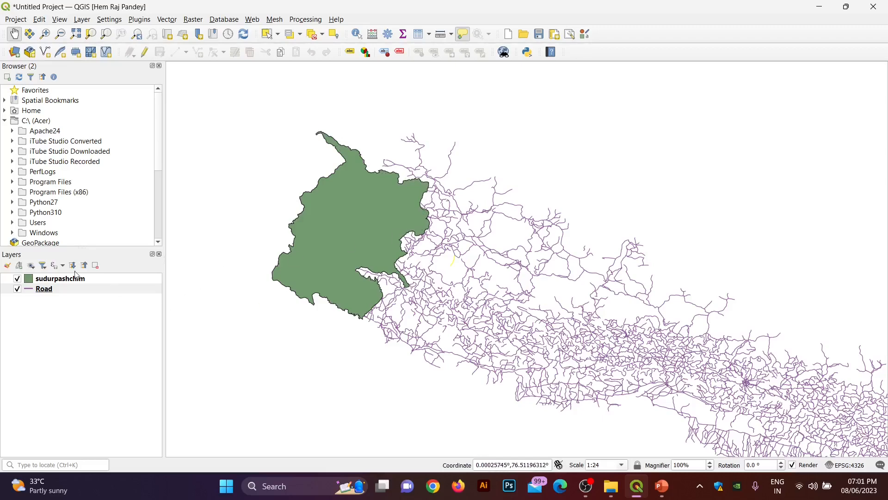
left_click(17, 290)
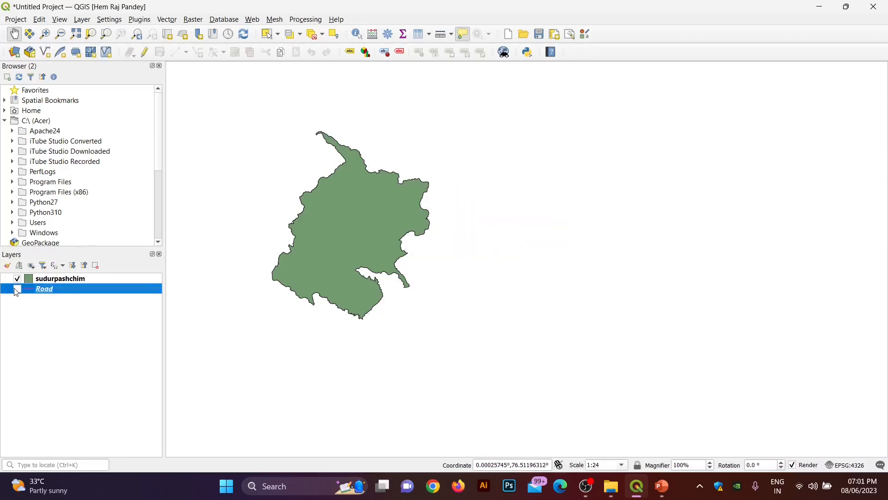
left_click(16, 290)
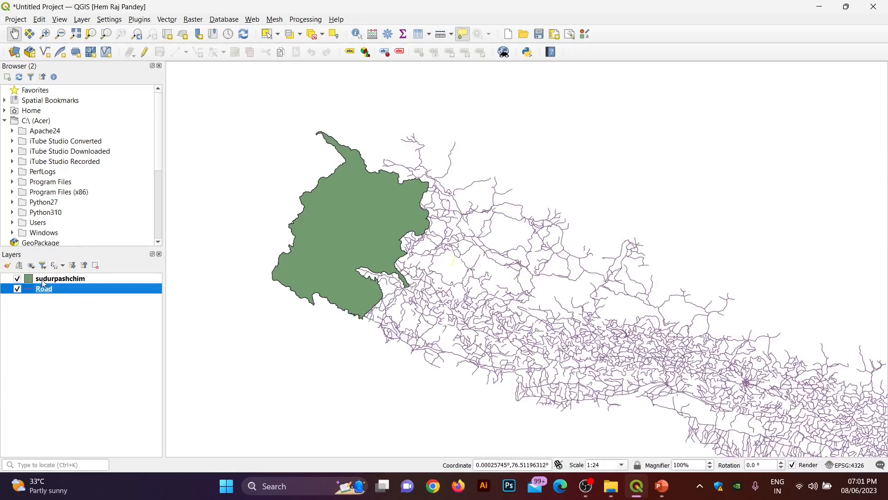
left_click(43, 279)
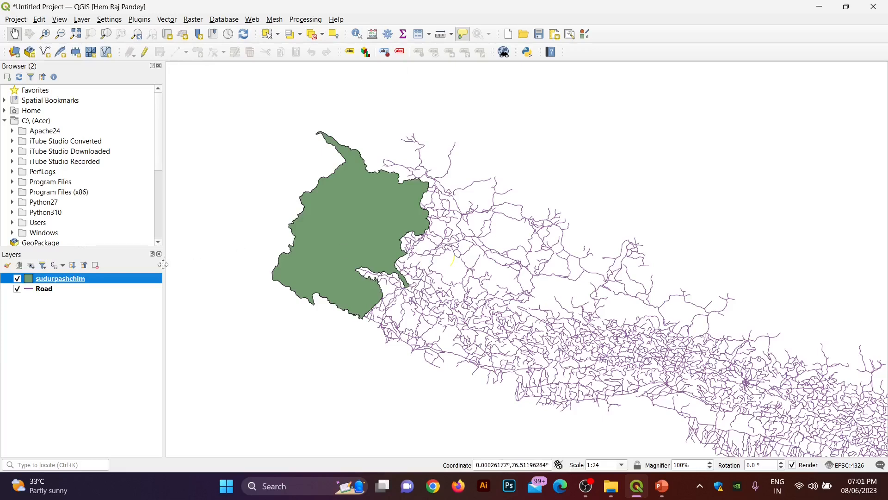
left_click(403, 287)
left_click_drag(404, 287, 356, 235)
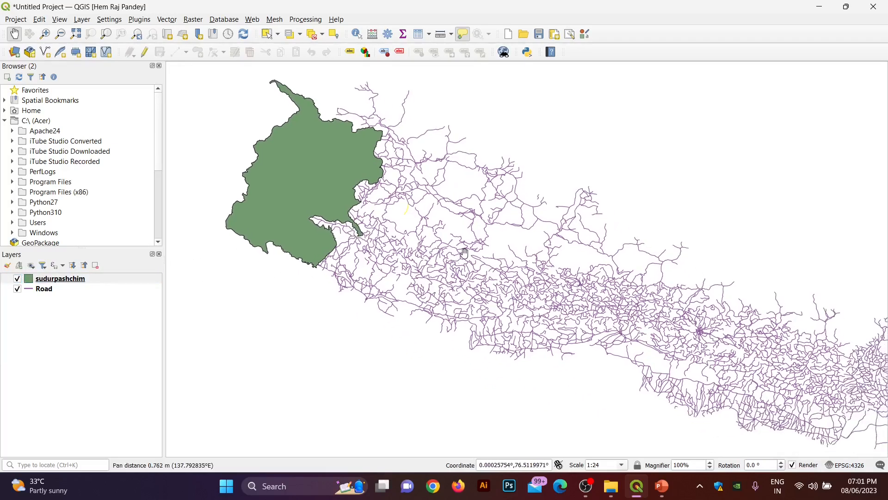
left_click(45, 289)
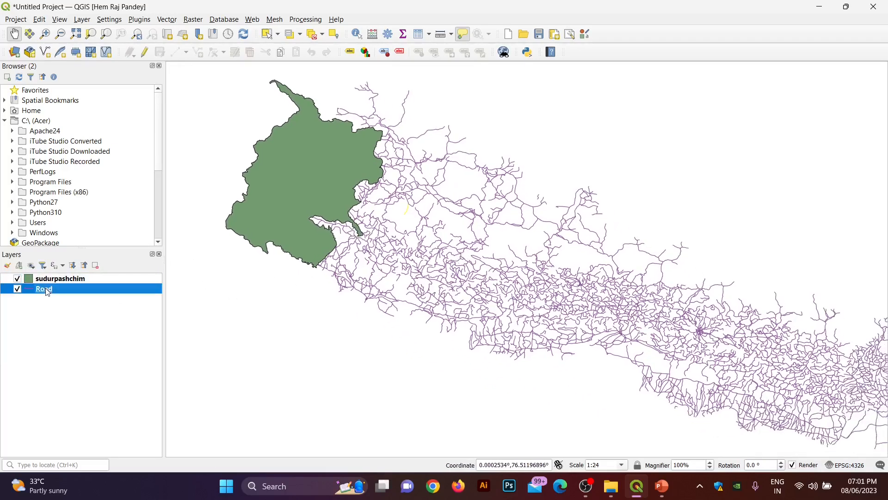
left_click(51, 279)
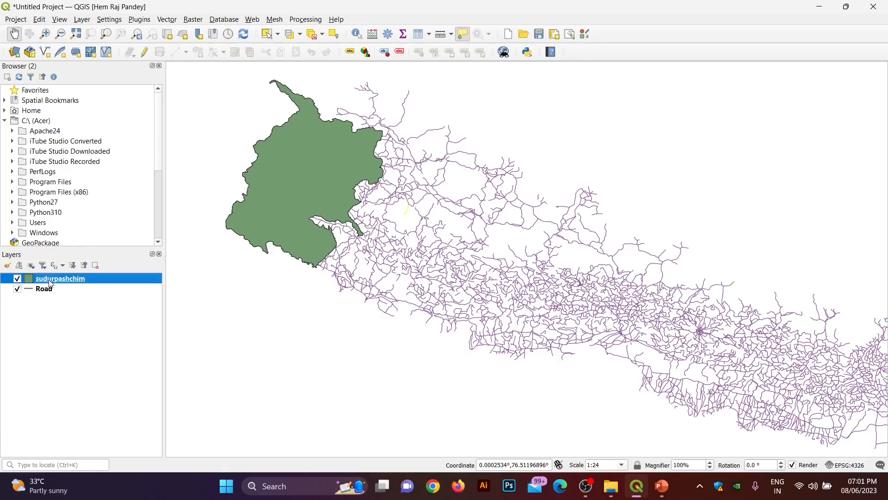
left_click(167, 19)
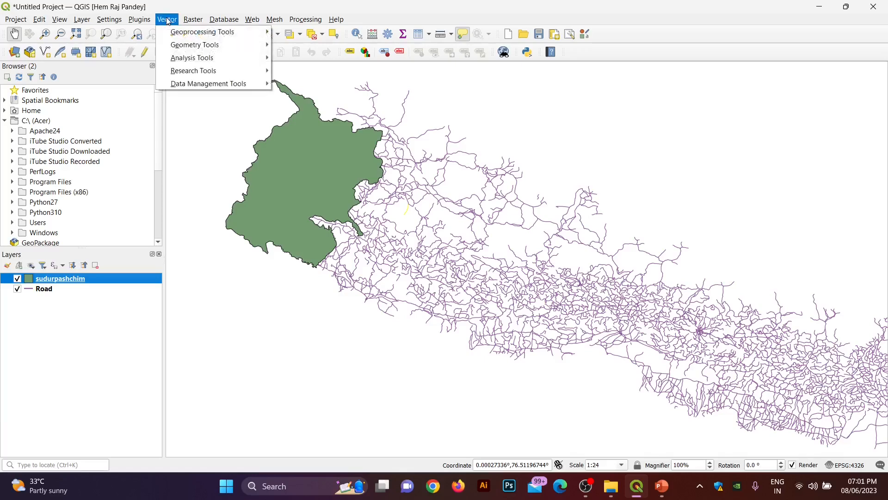
mouse_move(174, 33)
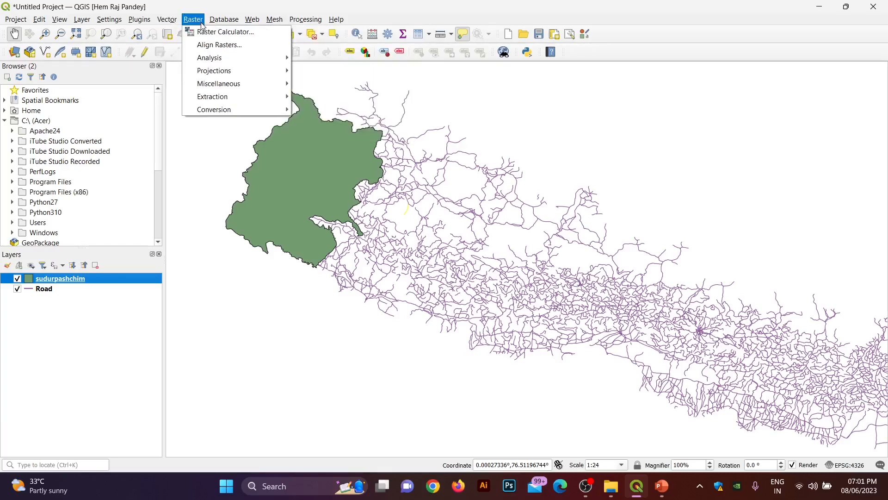
mouse_move(151, 21)
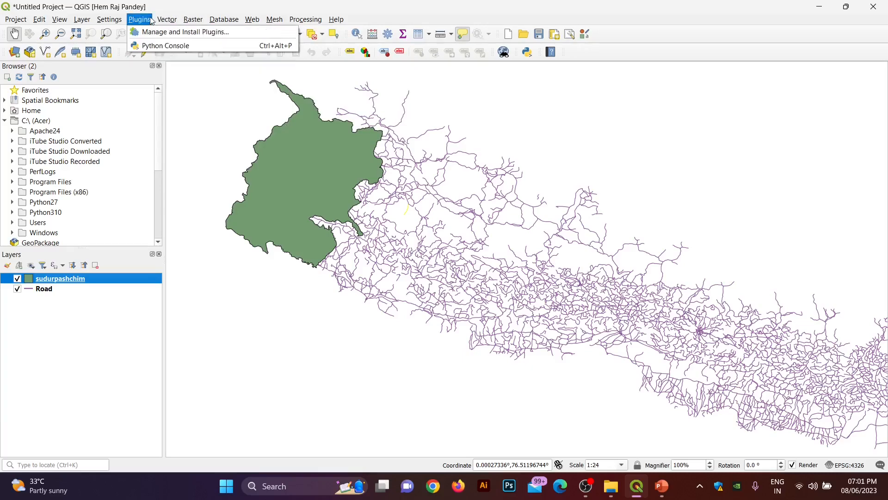
left_click(159, 33)
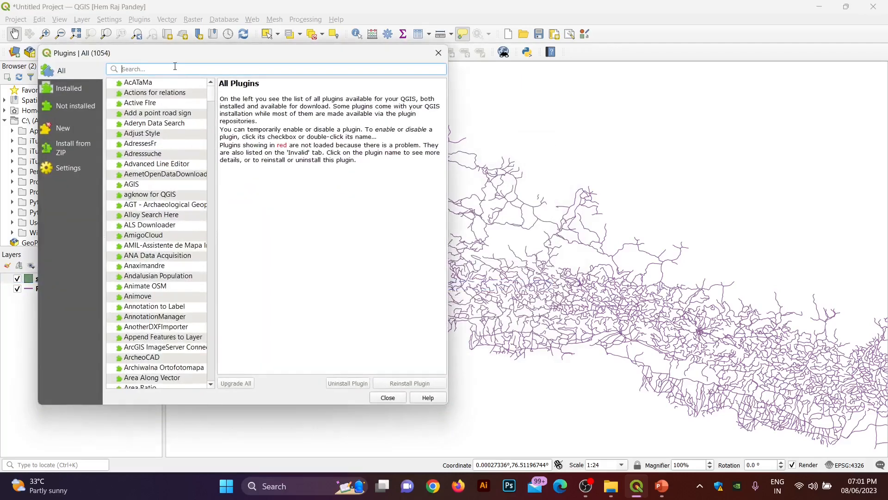
type("pr")
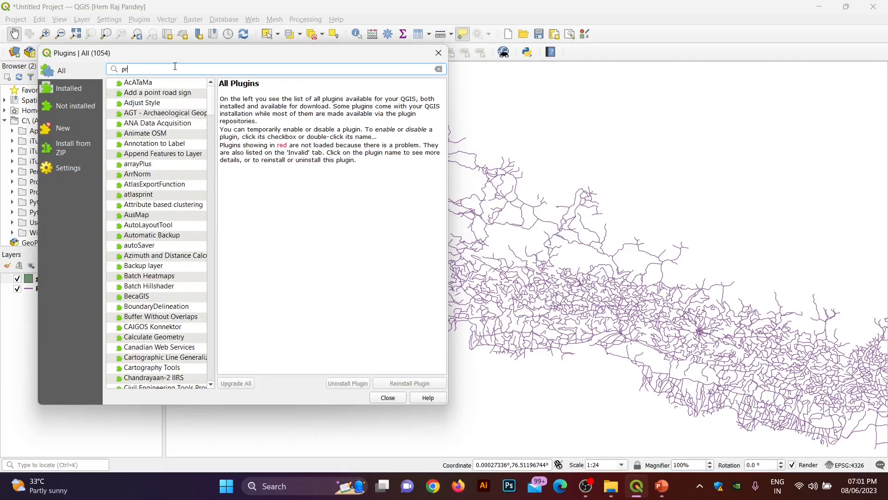
type("oc")
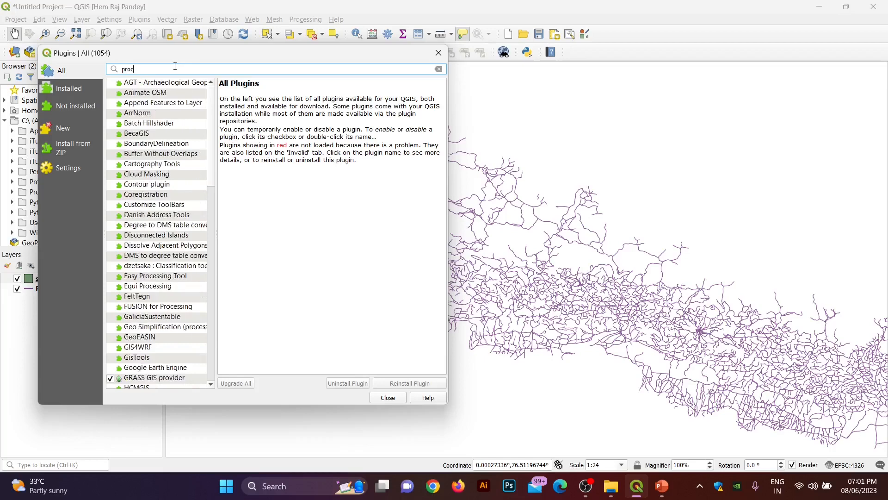
type("essing")
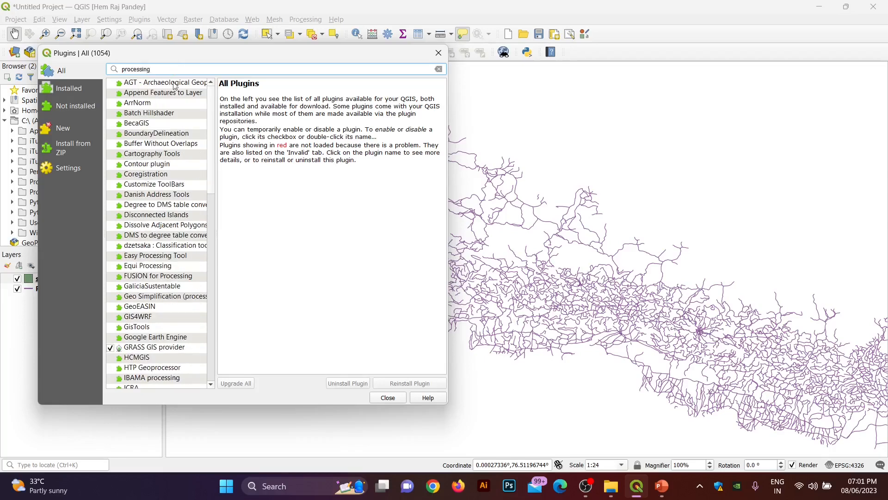
scroll(133, 334, "down", 4)
scroll(141, 324, "up", 4)
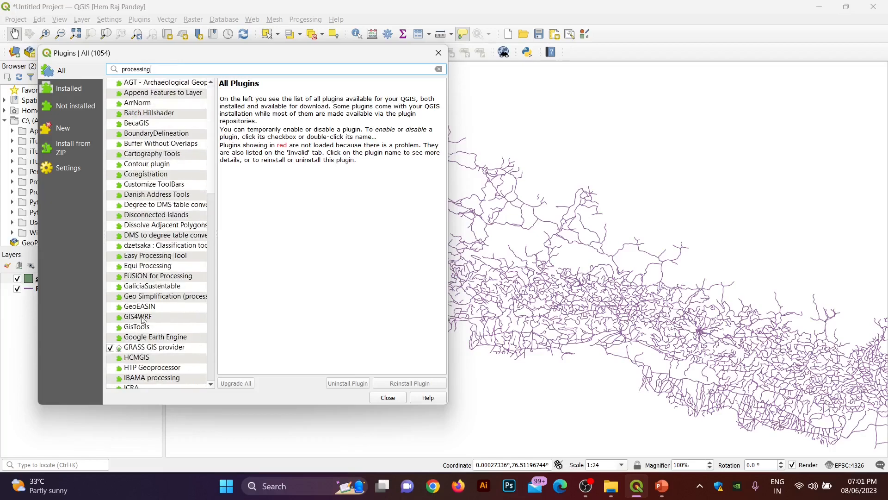
left_click(83, 88)
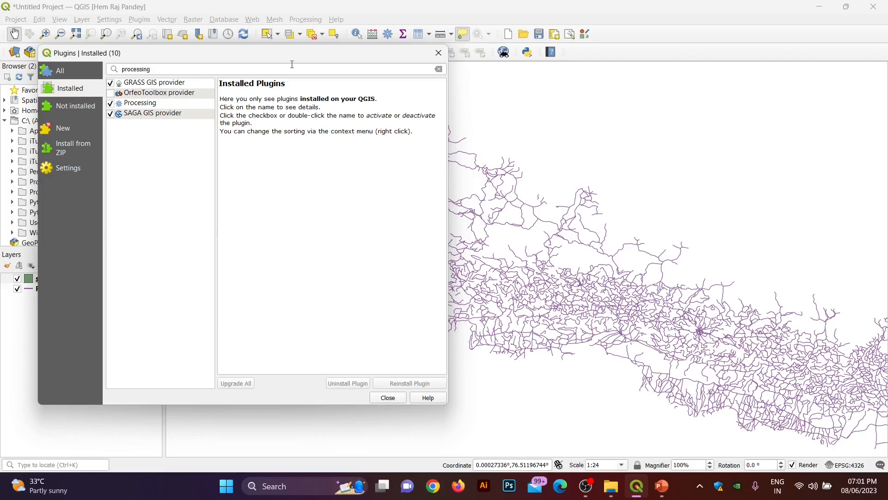
left_click(438, 53)
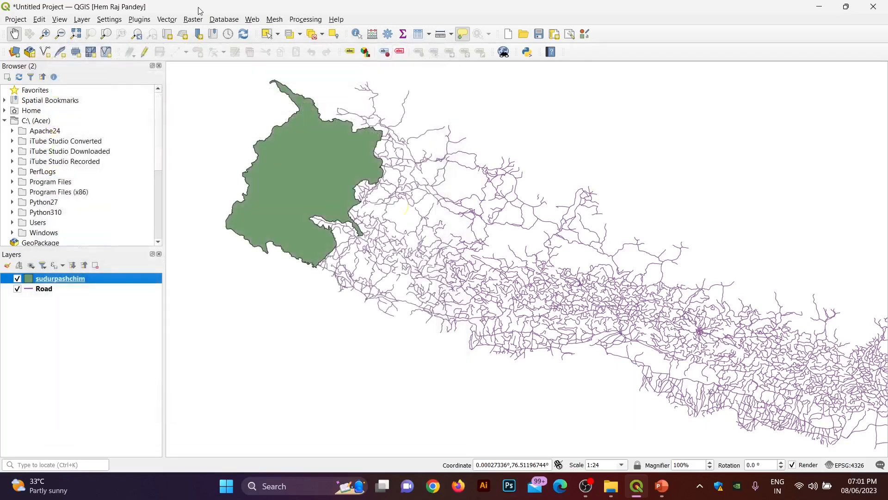
left_click(177, 22)
mouse_move(186, 32)
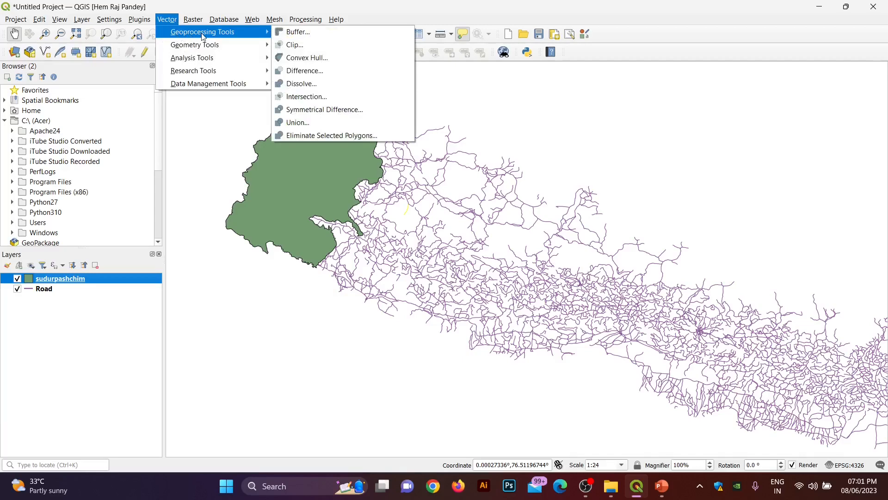
left_click(167, 19)
left_click(140, 19)
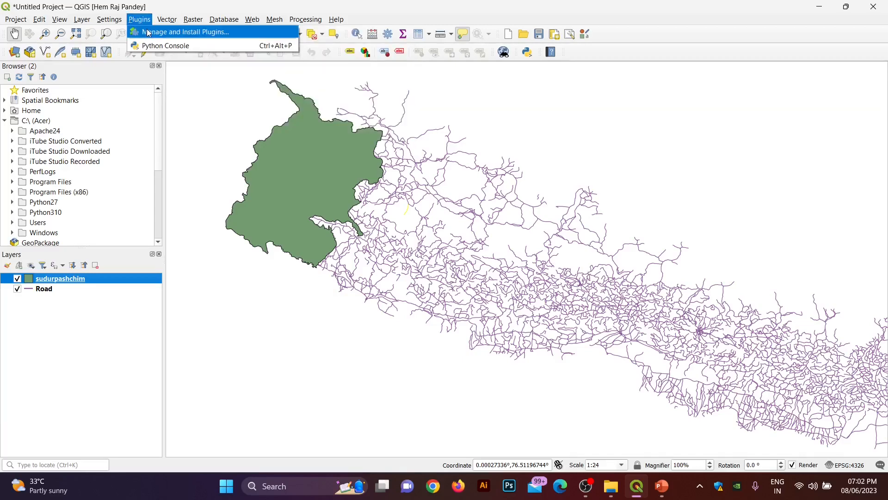
left_click(148, 32)
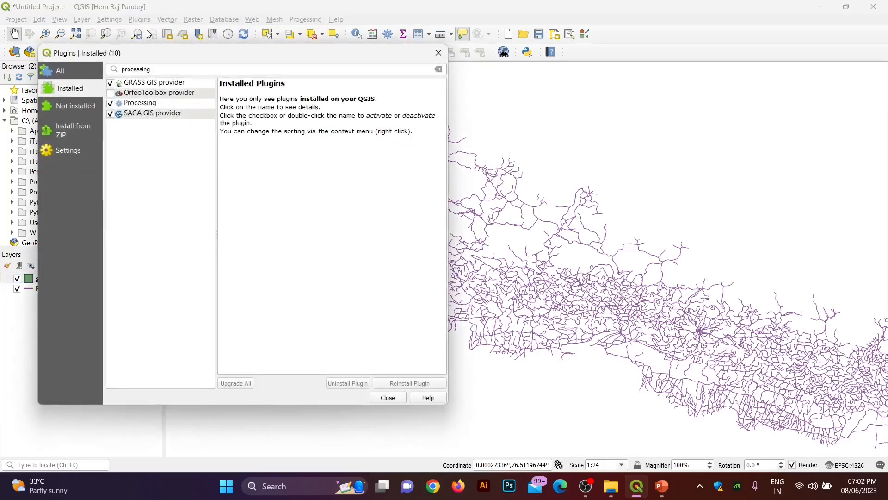
left_click(74, 107)
left_click(71, 88)
left_click(71, 72)
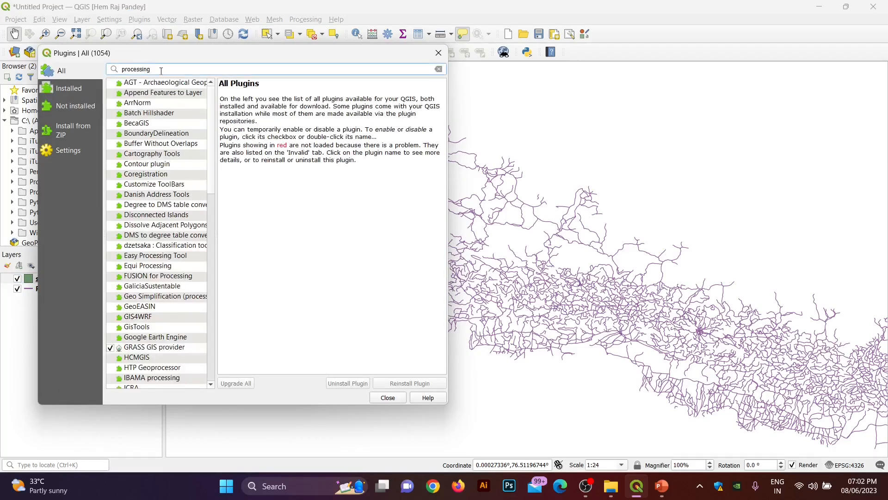
left_click(69, 88)
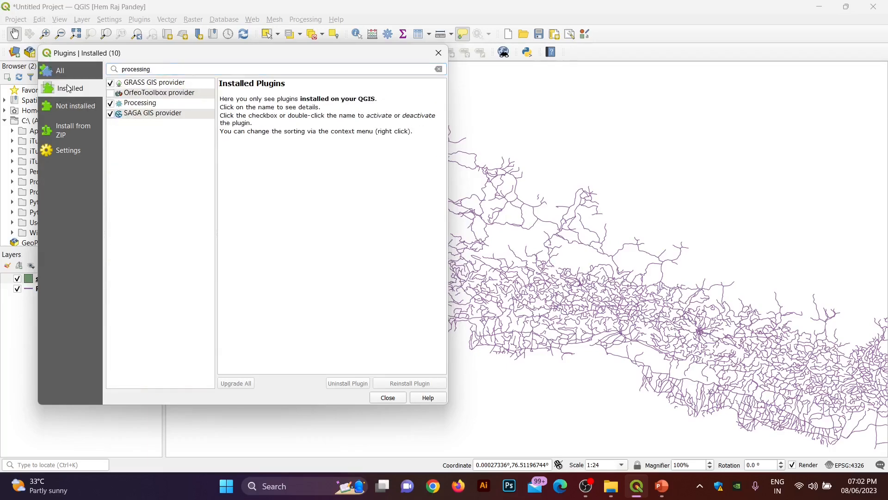
left_click(124, 105)
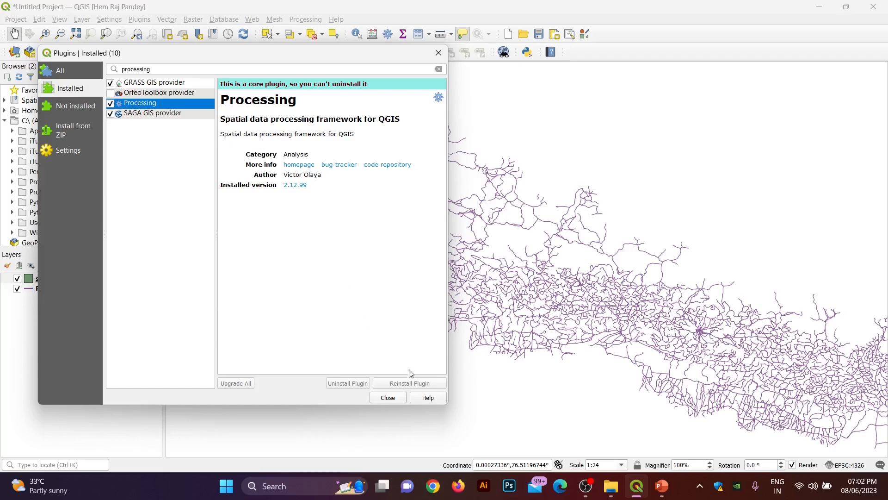
left_click(392, 401)
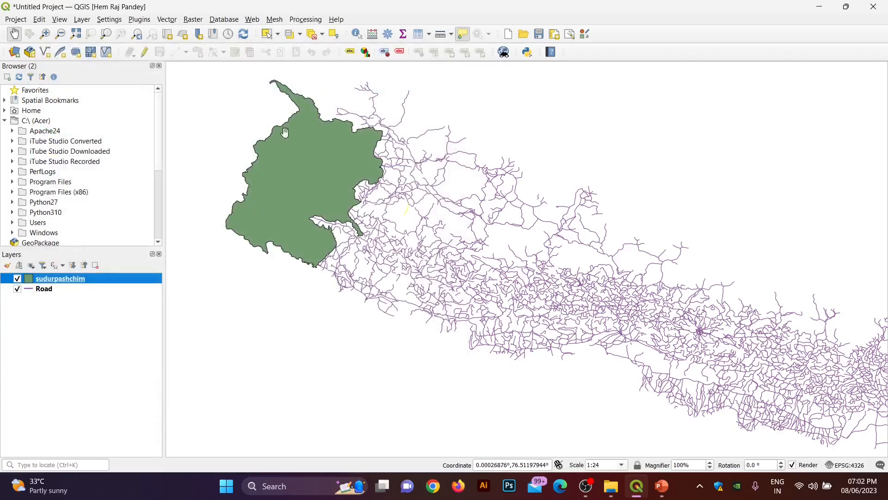
left_click(171, 21)
Step: Clip the Road layer using sudurpashchim as the overlay layer
mouse_move(209, 36)
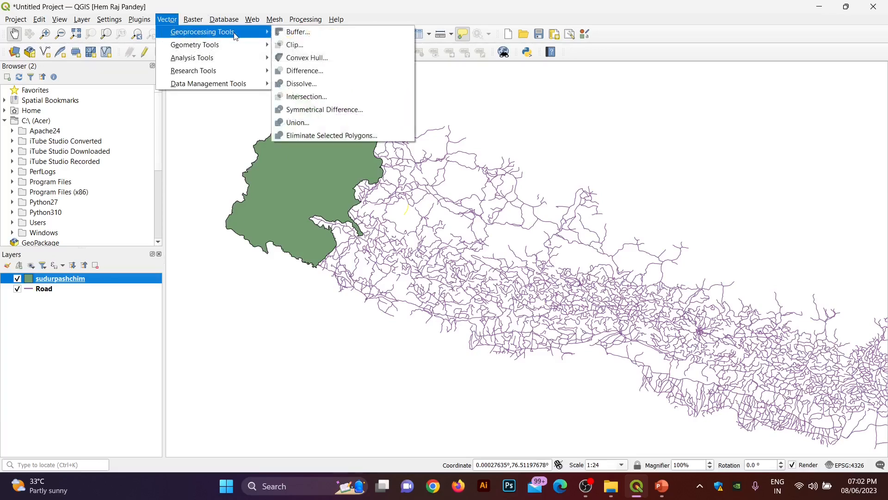
left_click(283, 45)
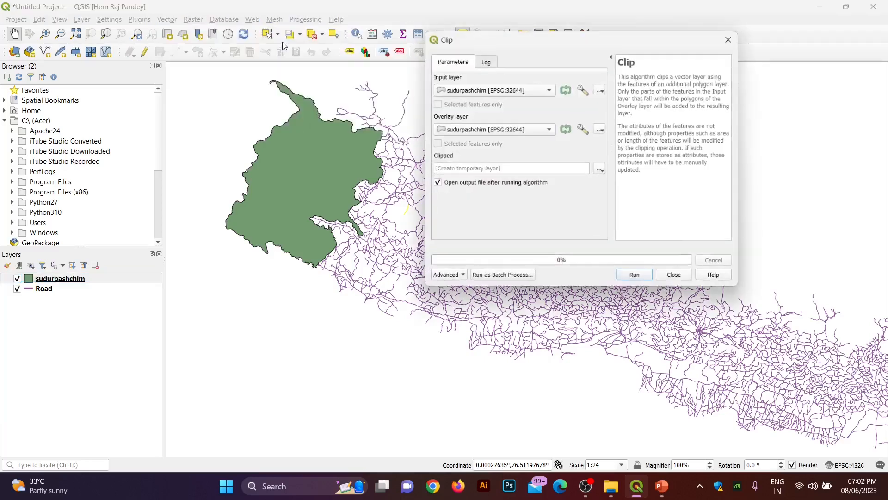
left_click(499, 93)
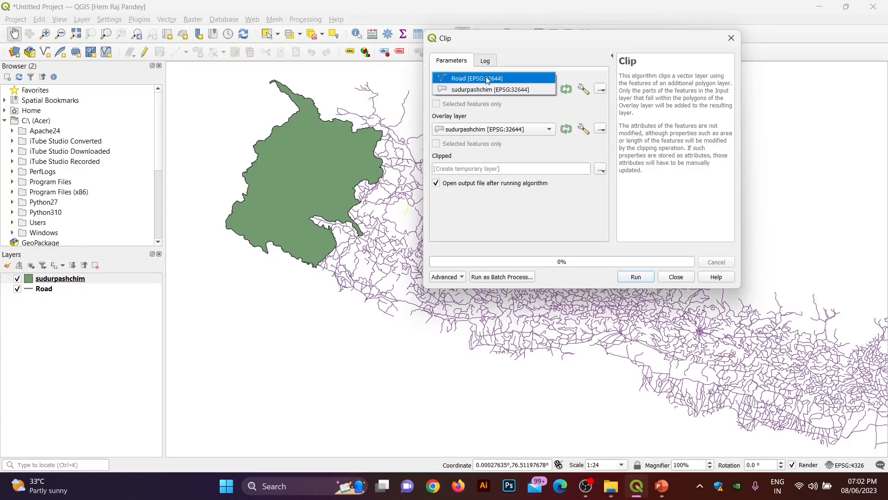
left_click(487, 79)
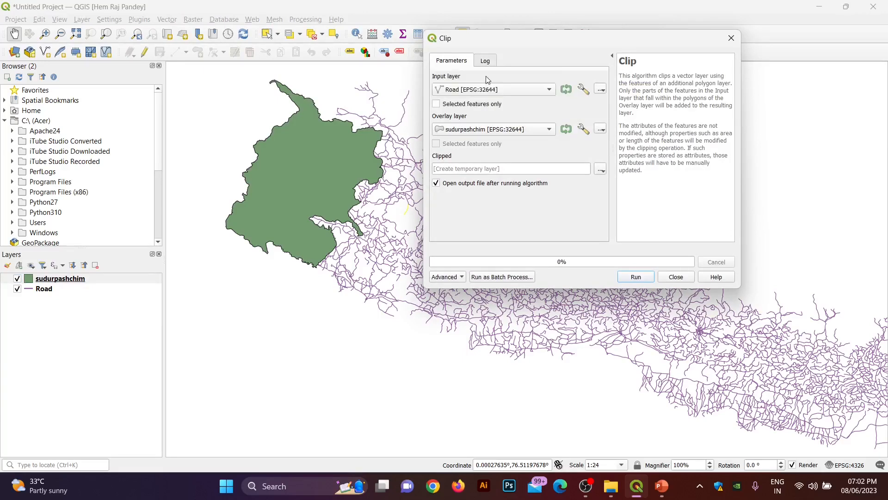
left_click(490, 134)
left_click_drag(558, 42, 449, 104)
left_click(542, 337)
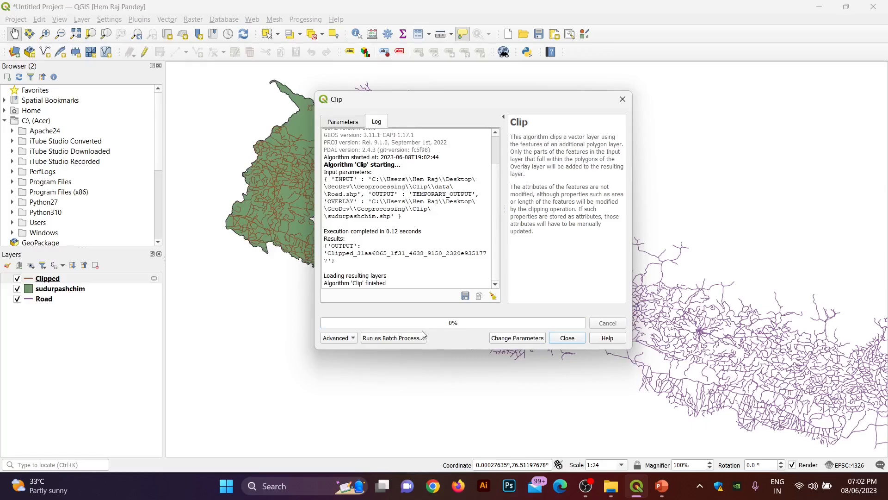
left_click(564, 340)
Step: Hide the Road layer and center the clipped roads over the visible sudurpashchim polygon
left_click(17, 290)
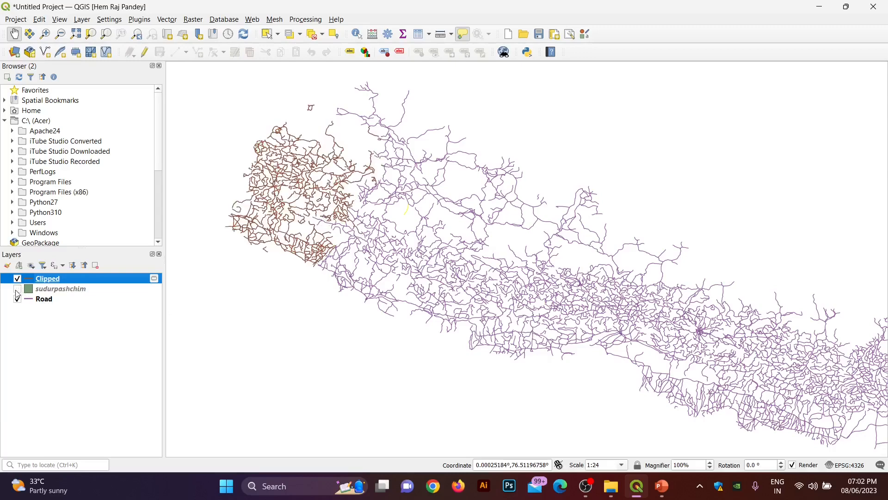
left_click(18, 299)
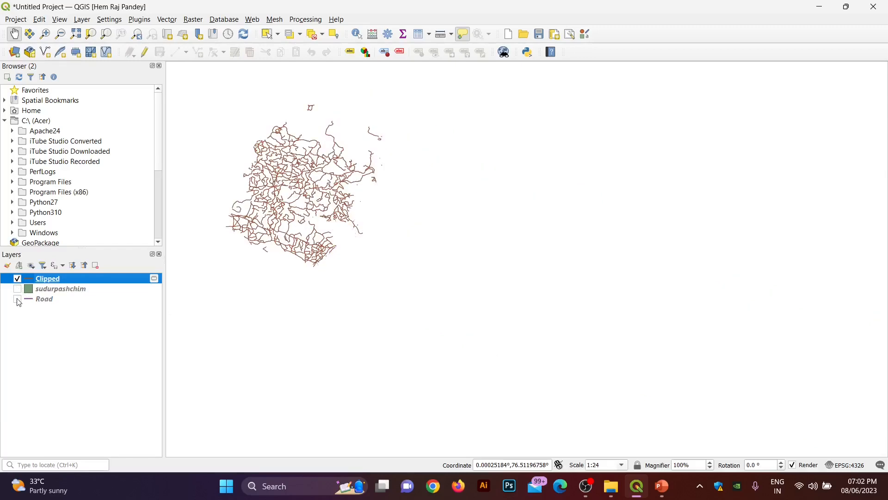
left_click_drag(264, 174, 349, 223)
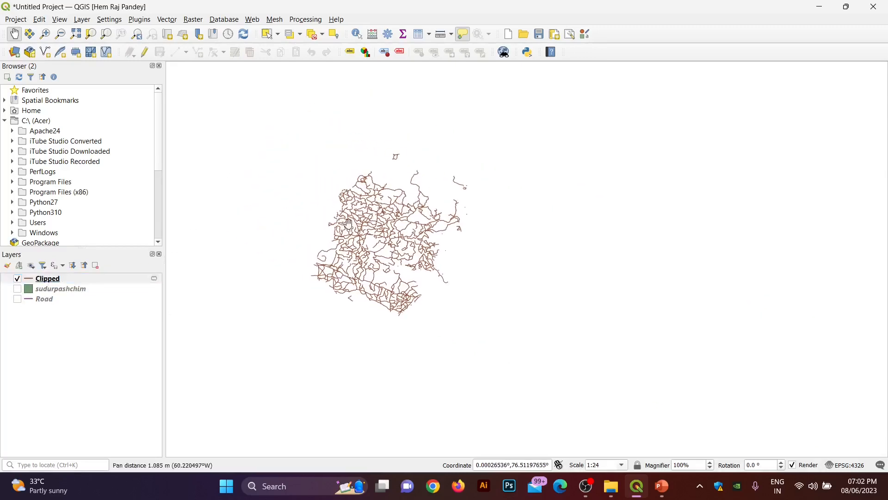
scroll(369, 225, "up", 1)
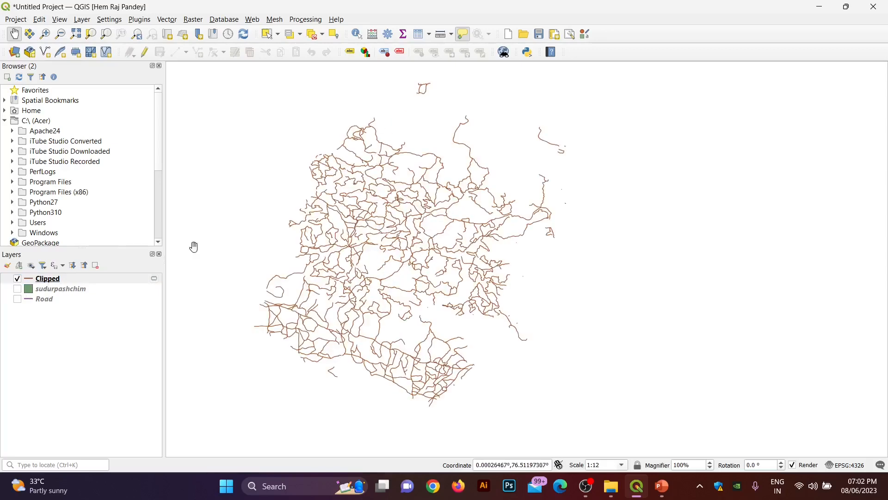
left_click(18, 291)
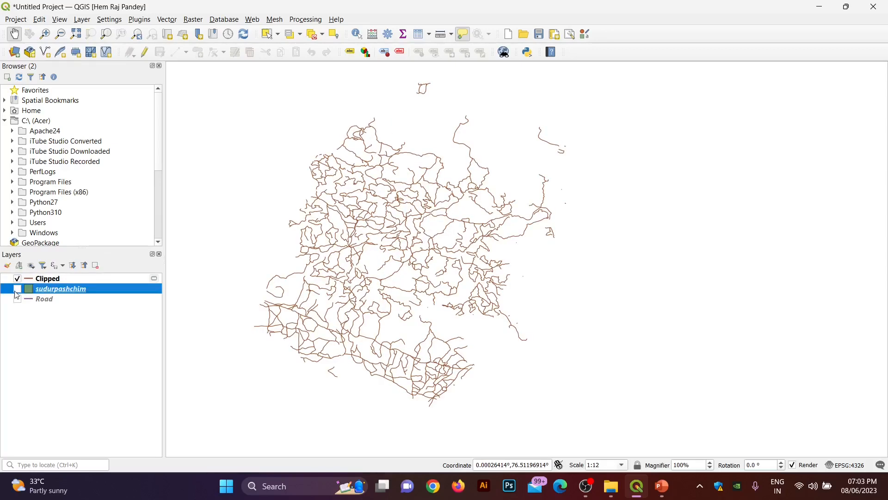
left_click(18, 289)
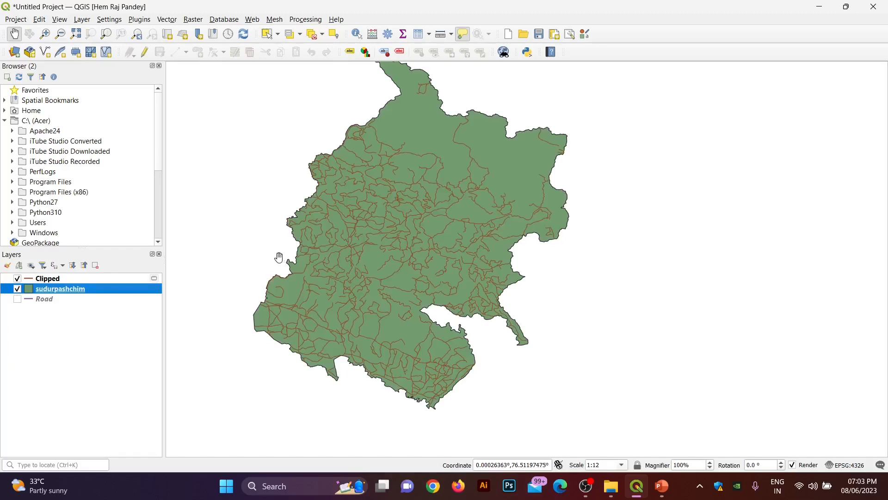
right_click(38, 289)
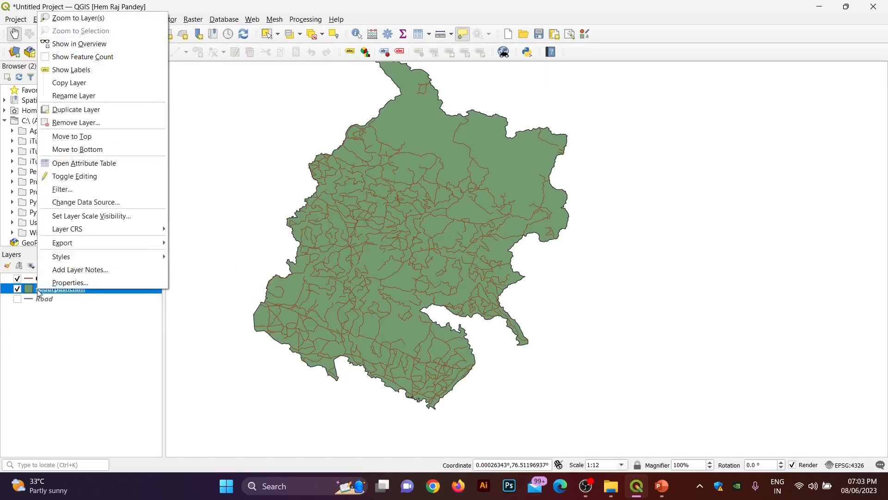
Step: Style sudurpashchim with the 'gray 1 fill' symbol, then hide the layer
left_click(56, 279)
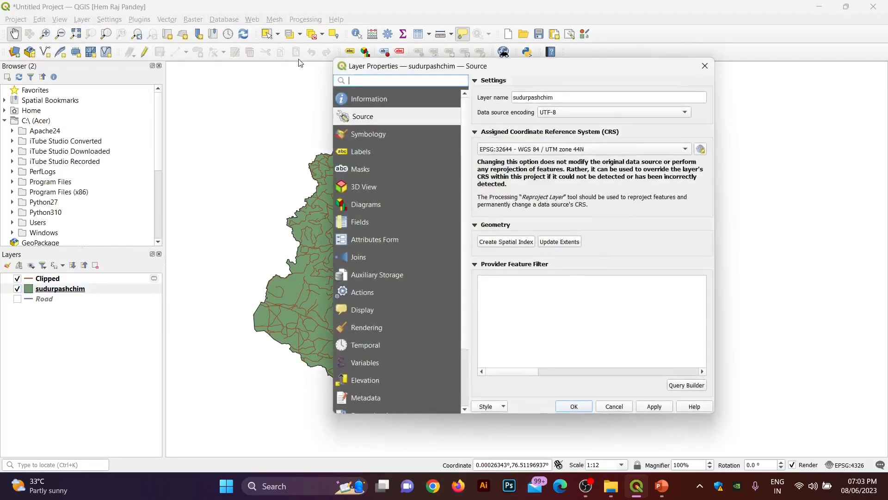
left_click(369, 137)
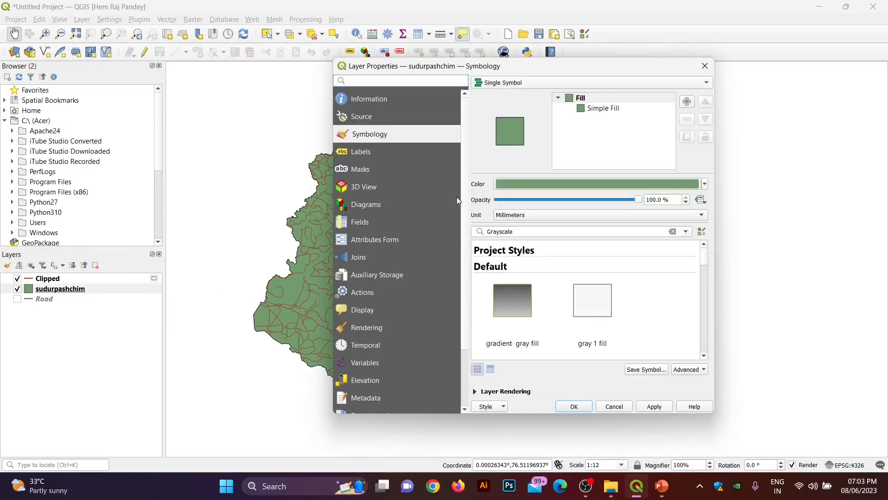
left_click(704, 185)
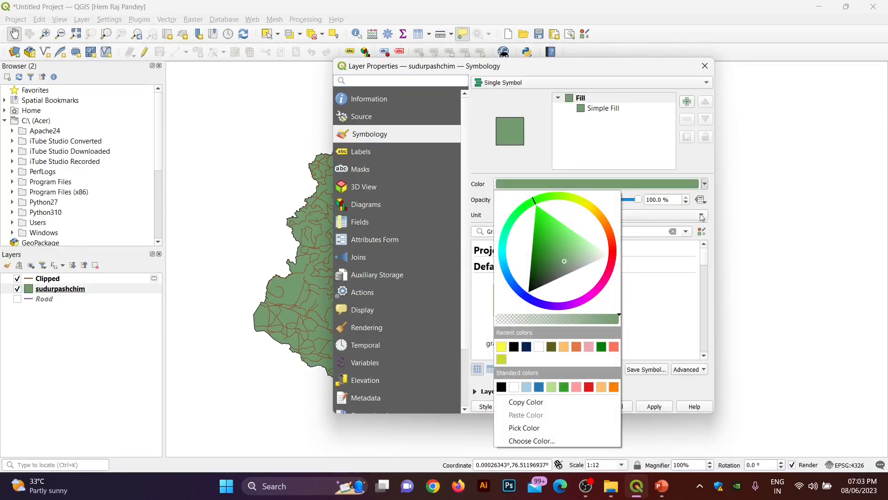
left_click(686, 265)
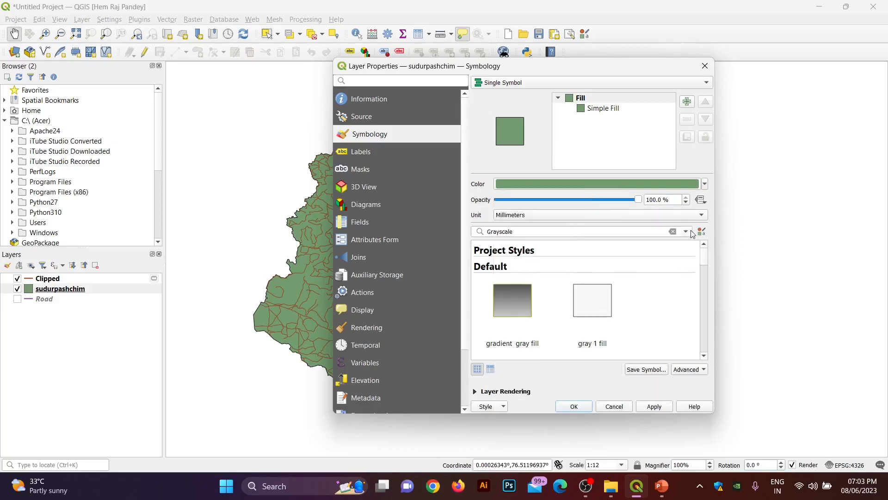
left_click(607, 298)
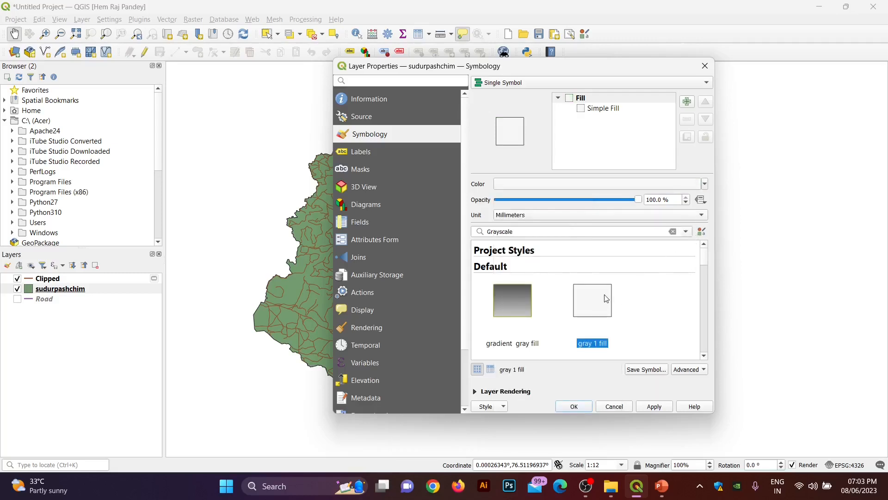
left_click(654, 407)
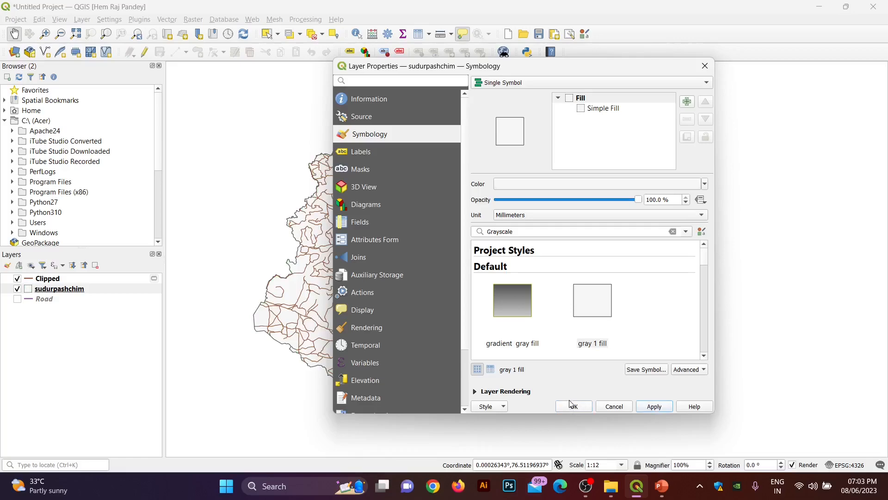
left_click(570, 403)
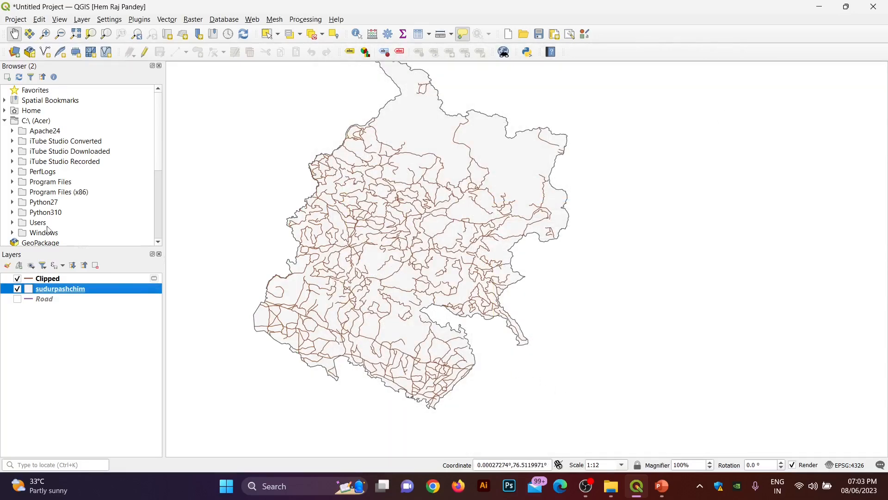
left_click(18, 288)
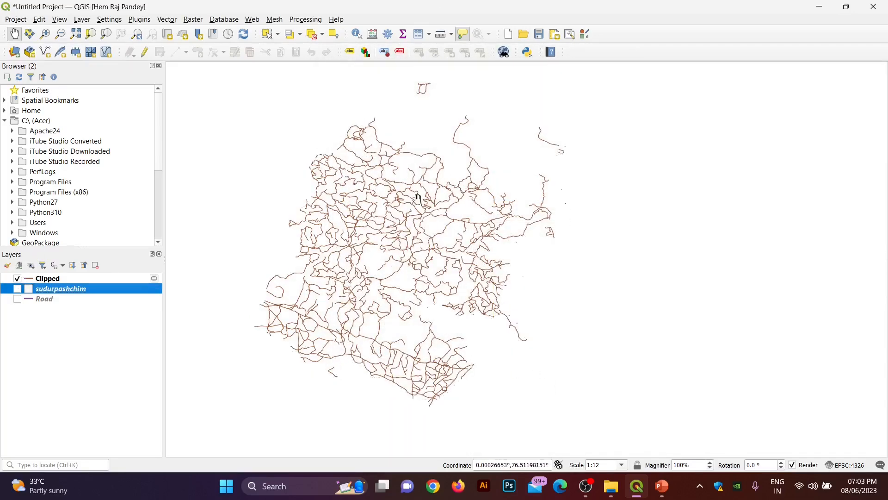
Step: Zoom out and back in around the clipped roads
scroll(419, 199, "down", 1)
scroll(392, 191, "up", 1)
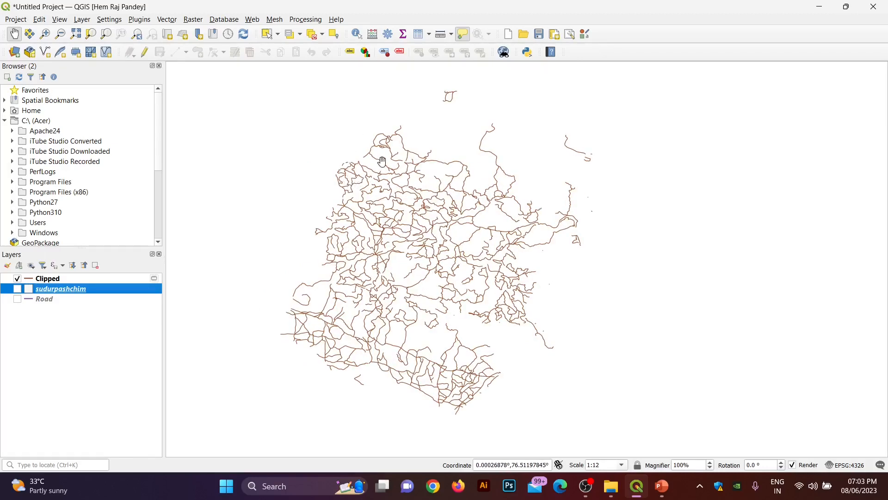
scroll(383, 161, "down", 1)
scroll(383, 162, "up", 1)
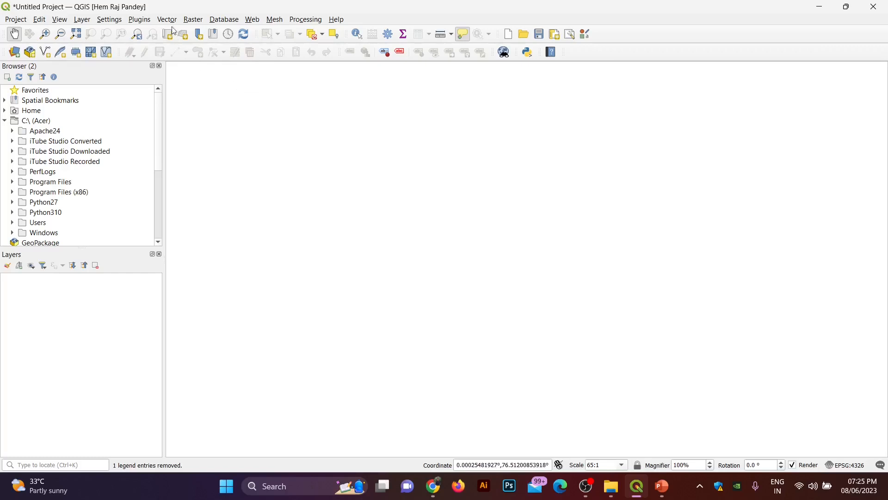
Step: Add hospital.geojson from the Buffer folder as a vector layer
left_click(84, 20)
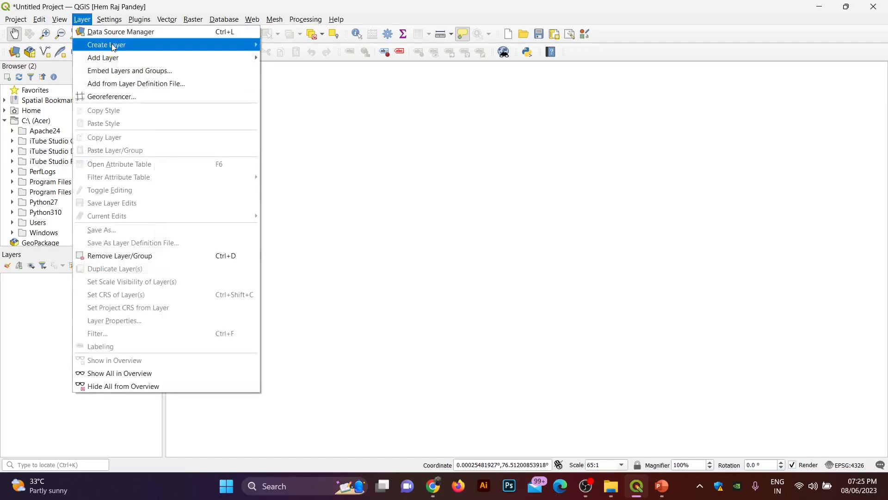
mouse_move(114, 56)
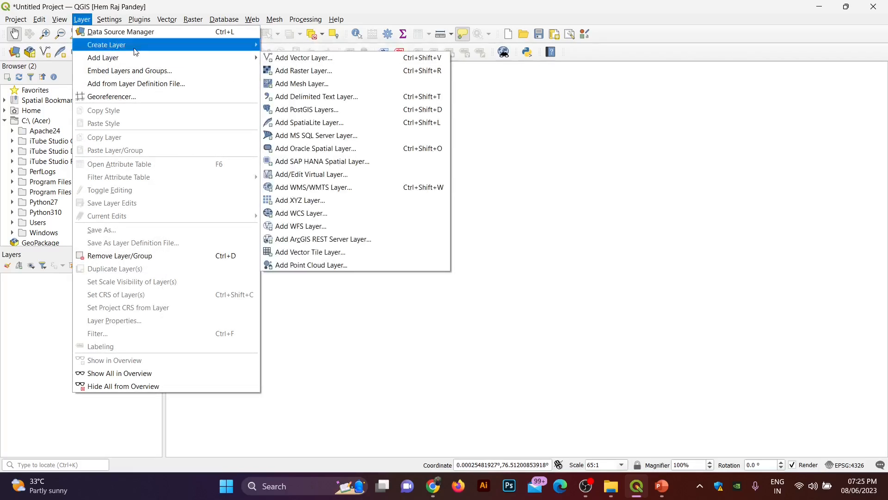
left_click(268, 62)
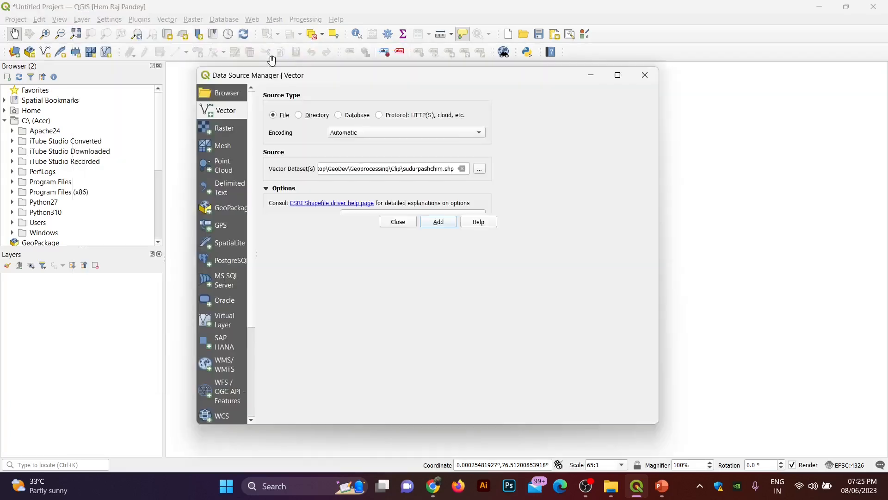
left_click(640, 169)
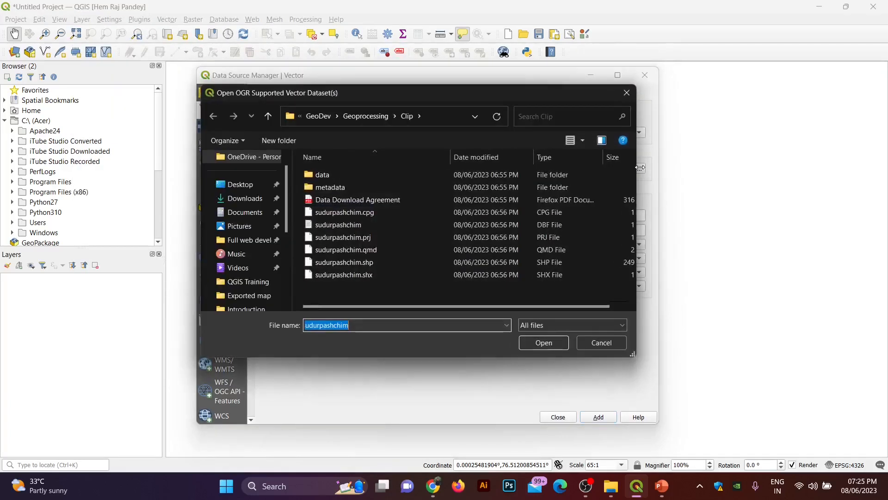
left_click(361, 116)
double_click(325, 175)
left_click(326, 175)
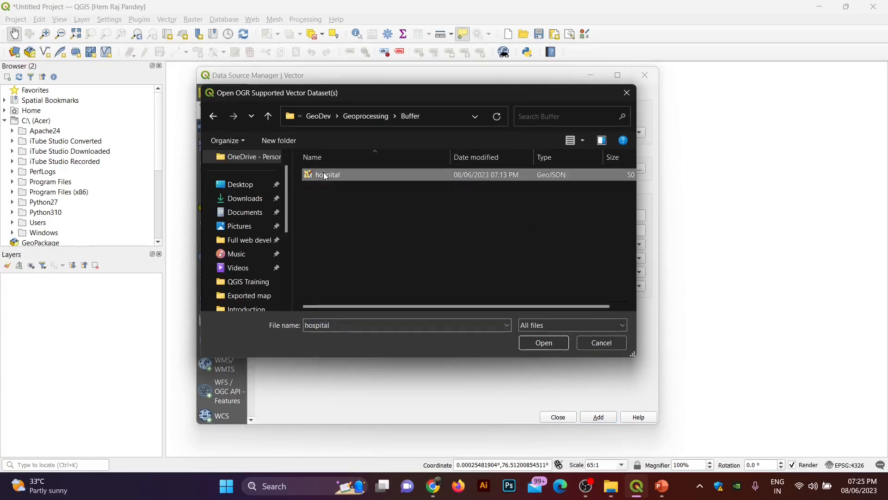
left_click(550, 345)
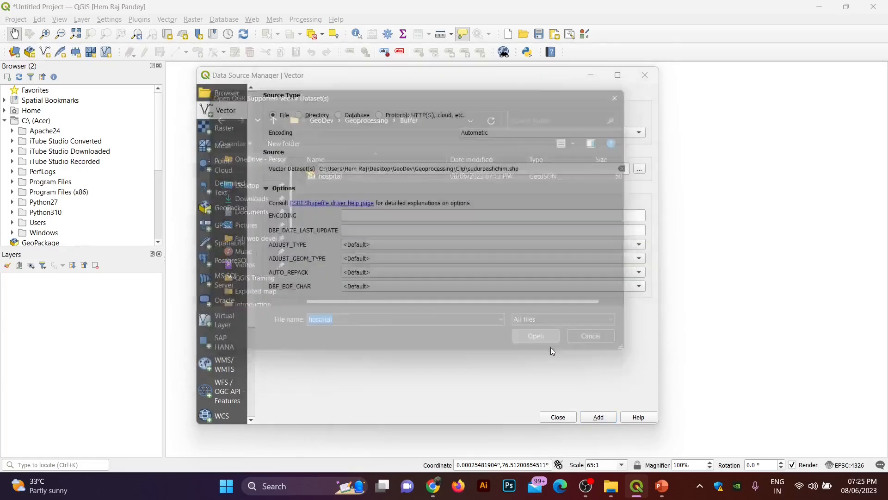
left_click(591, 418)
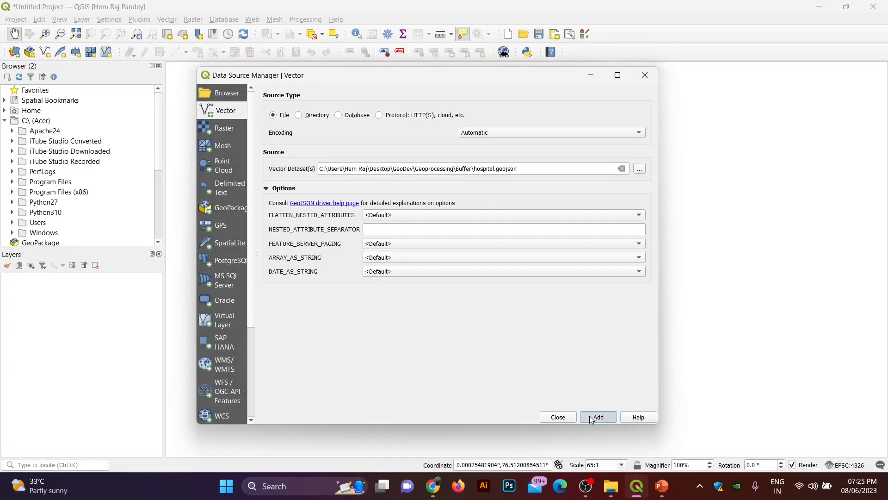
left_click(567, 419)
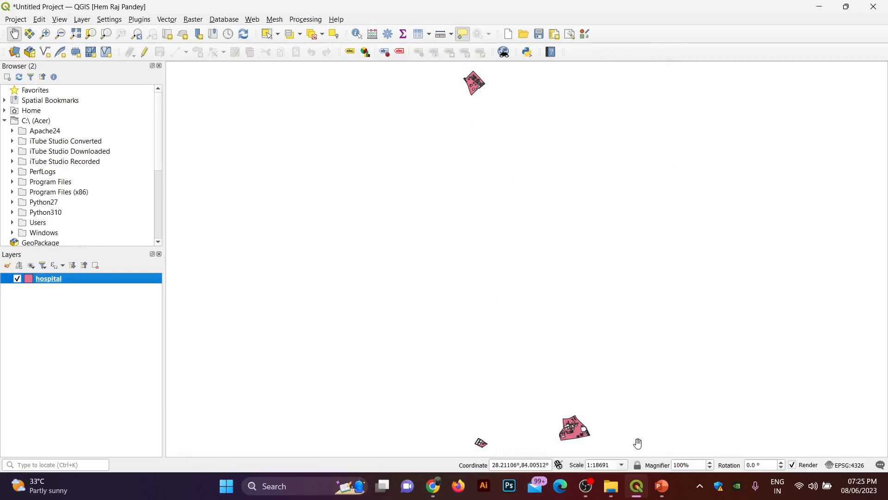
mouse_move(565, 414)
left_mouse_down()
mouse_move(559, 397)
mouse_move(564, 407)
left_mouse_up()
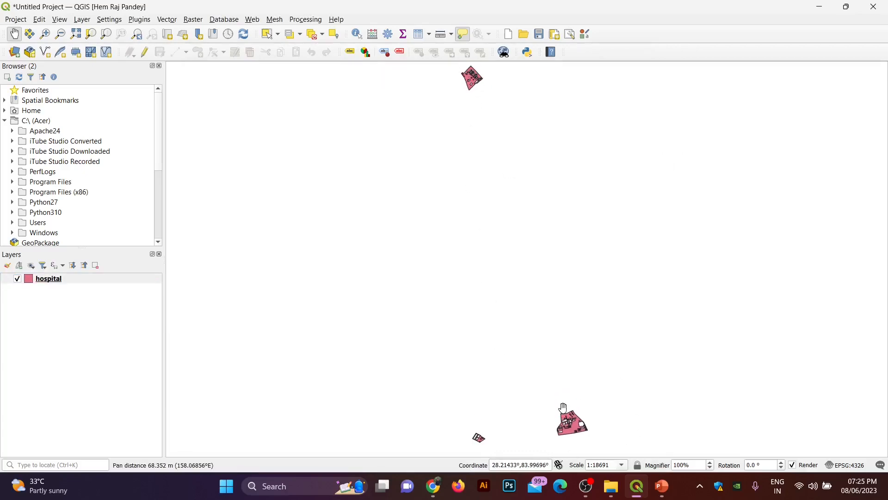
left_click(166, 20)
Step: Buffer the hospital layer with a distance of 0.001 into a Buffered layer
mouse_move(209, 32)
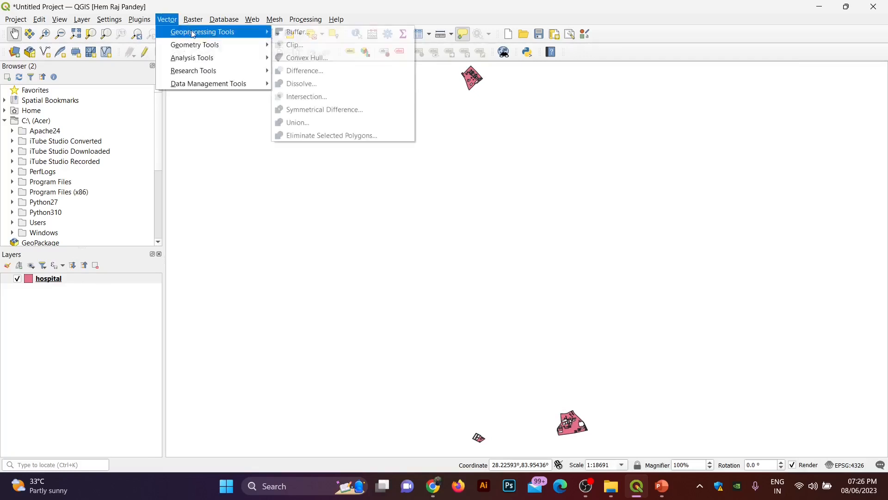
left_click(296, 32)
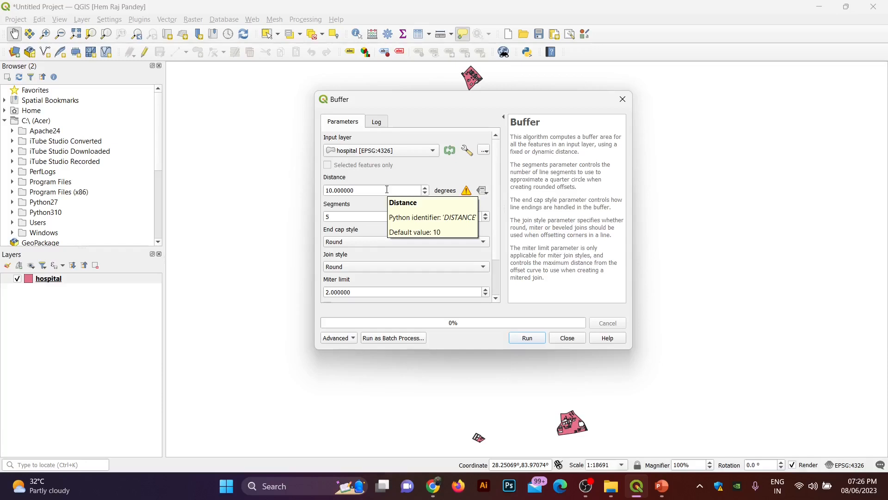
left_click_drag(388, 189, 325, 190)
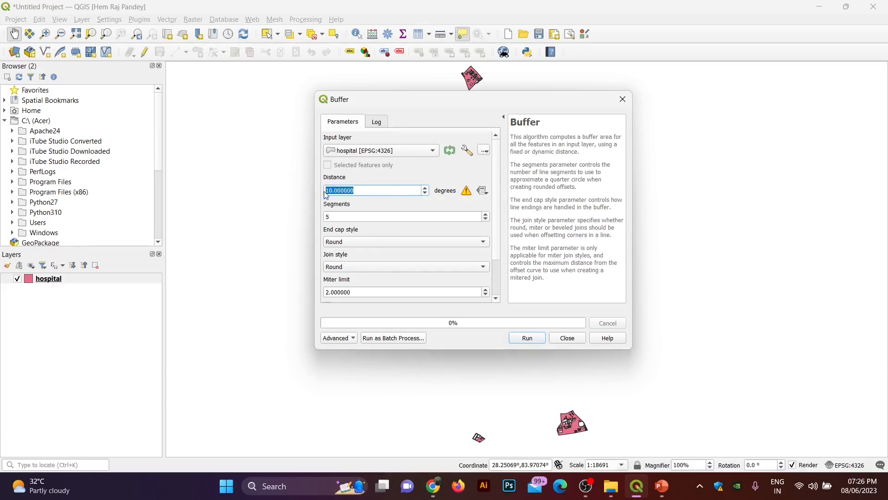
key("BackSpace")
type("0")
left_click(538, 339)
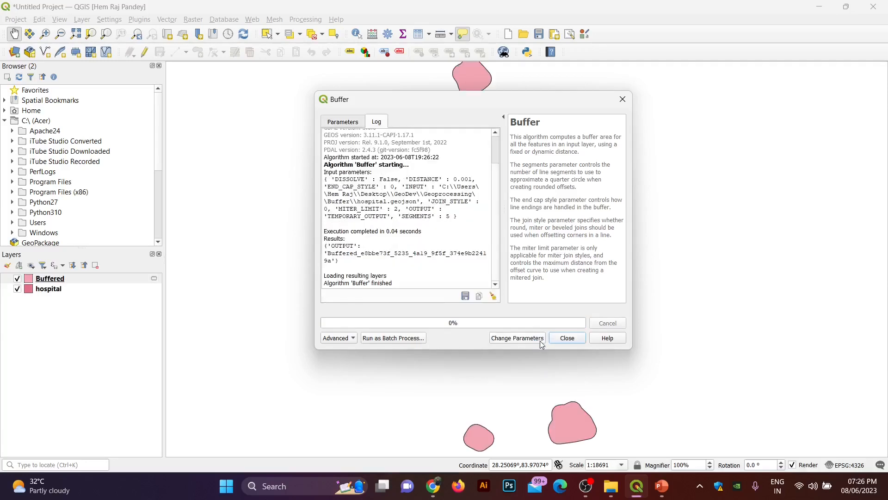
left_click(567, 339)
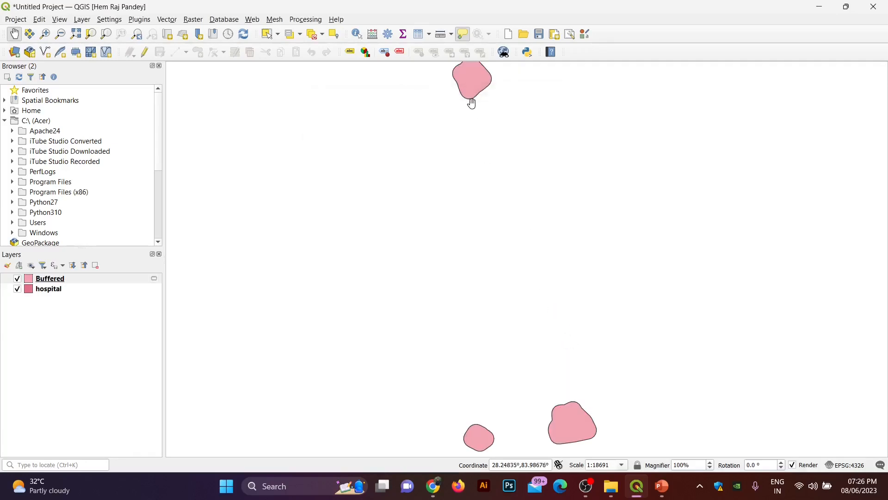
Step: Zoom and pan to inspect the rounded buffer polygons around nearby hospitals
scroll(472, 98, "up", 2)
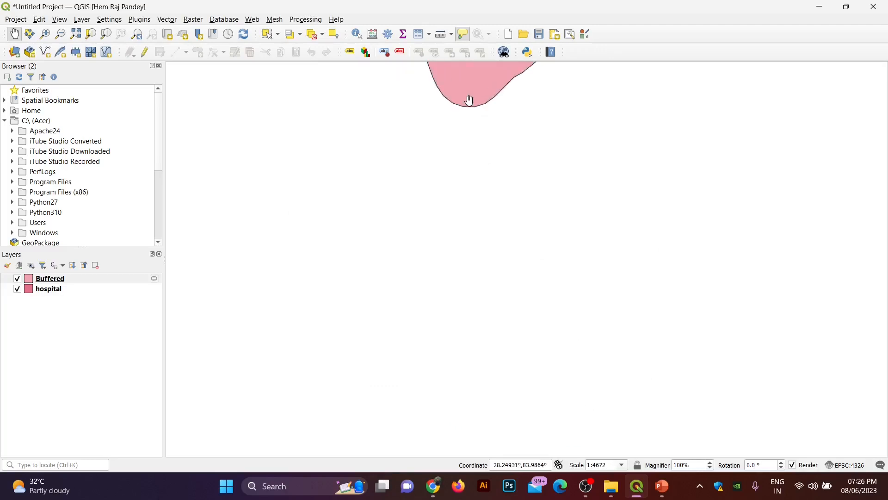
left_click_drag(466, 131, 454, 184)
scroll(437, 211, "down", 2)
scroll(454, 183, "down", 1)
left_click_drag(475, 286, 475, 262)
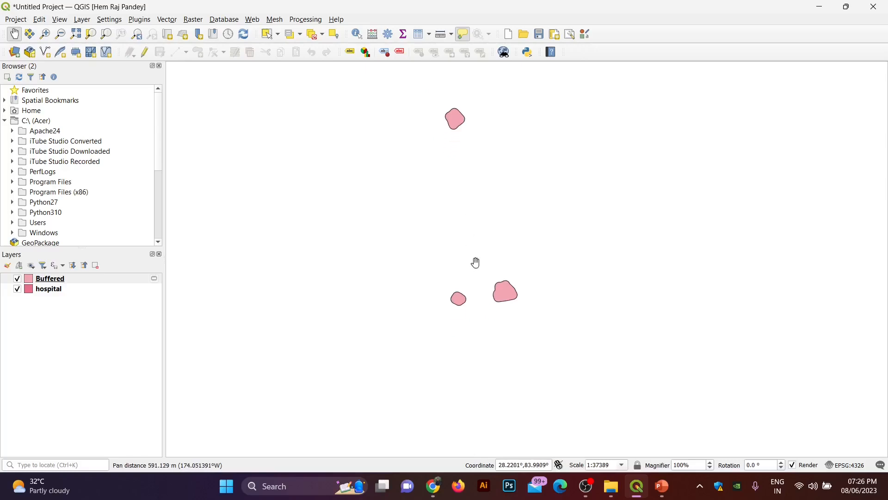
scroll(491, 296, "up", 1)
scroll(516, 292, "up", 1)
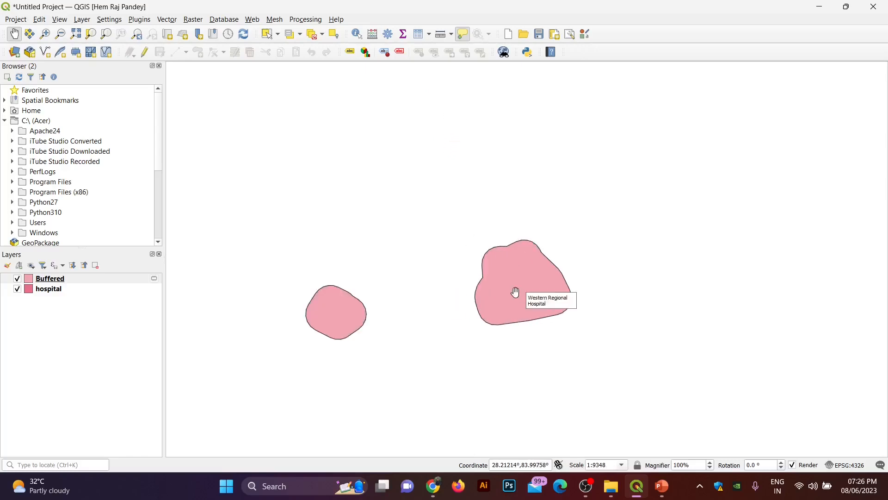
scroll(516, 292, "up", 1)
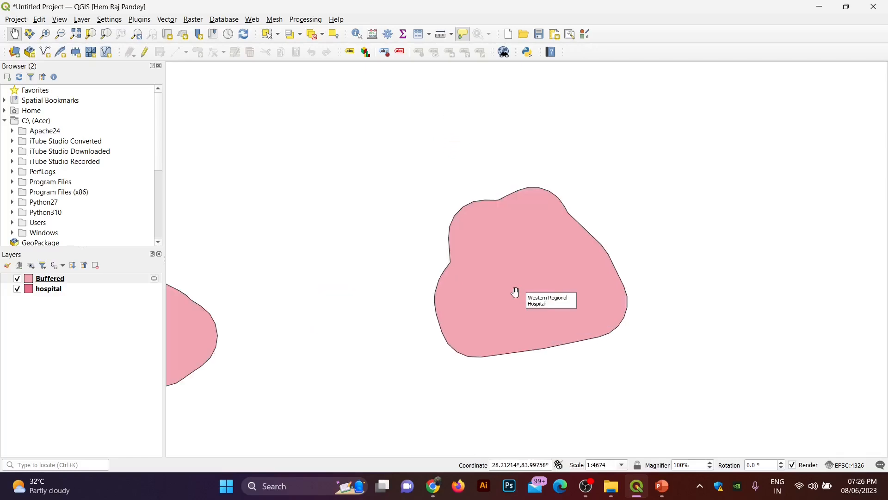
scroll(516, 293, "down", 1)
left_click_drag(441, 280, 452, 293)
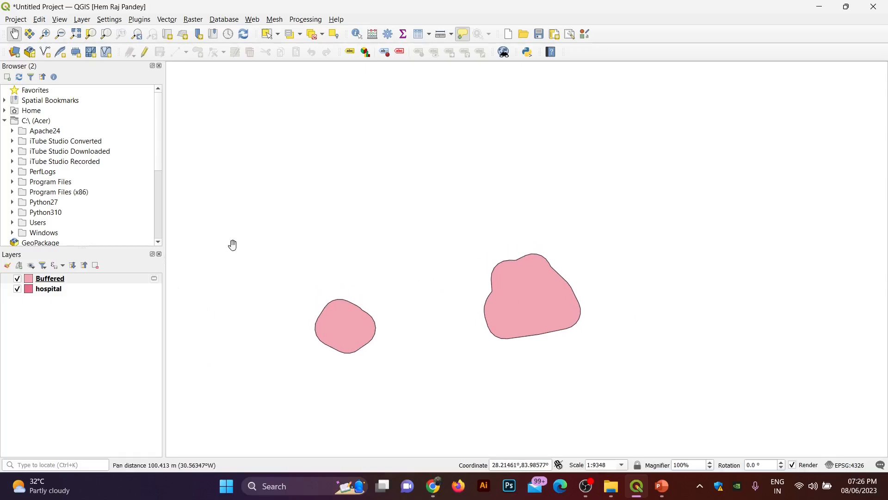
Step: Bring up the hospital layer's context menu twice, dismissing it each time
right_click(35, 289)
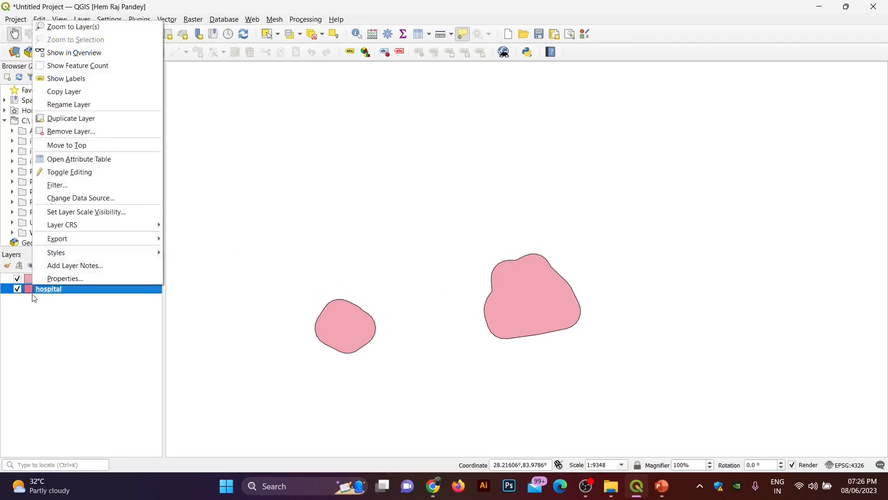
left_click(54, 297)
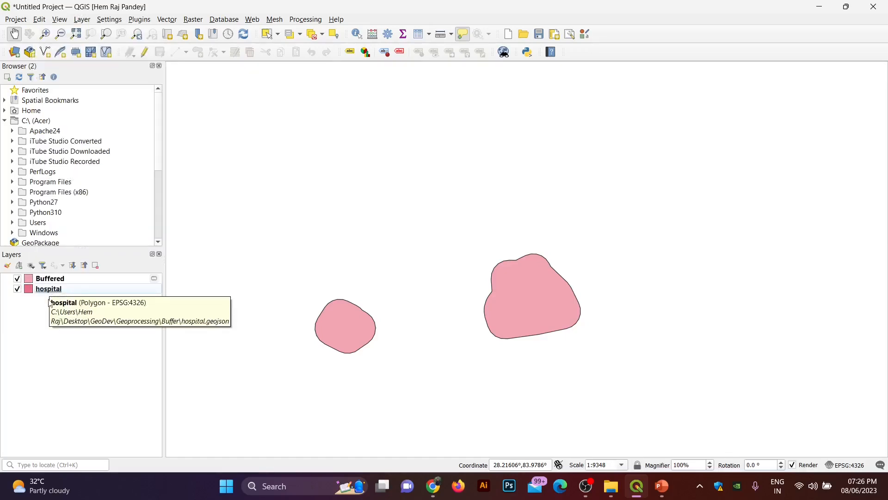
right_click(49, 289)
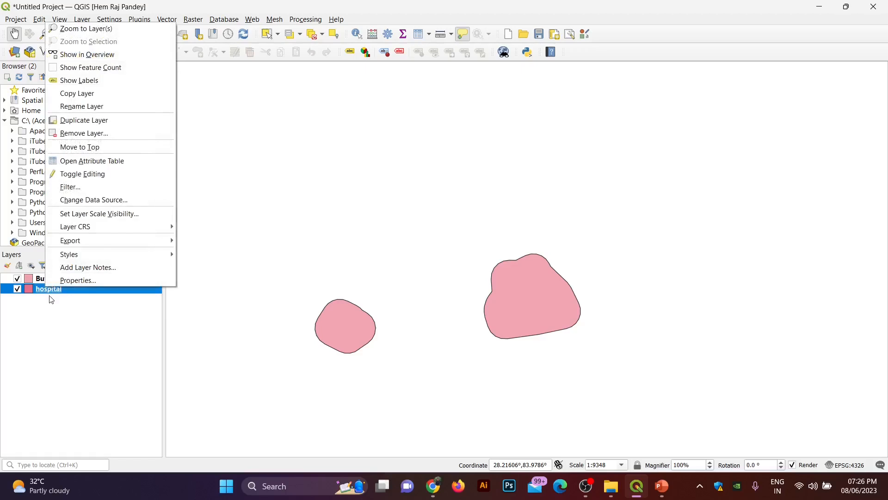
left_click(51, 299)
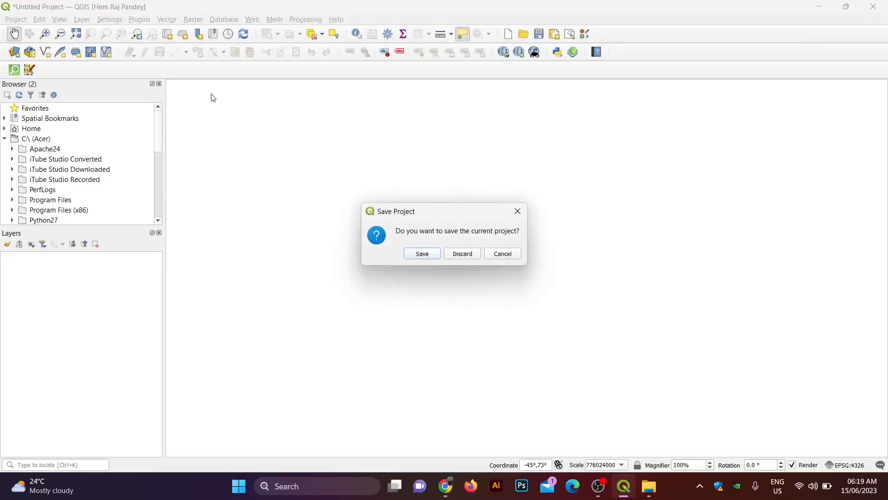
Step: Decline saving, then add Map-of-Kaski-District.jpg from the Digitization folder as a raster layer
left_click(503, 253)
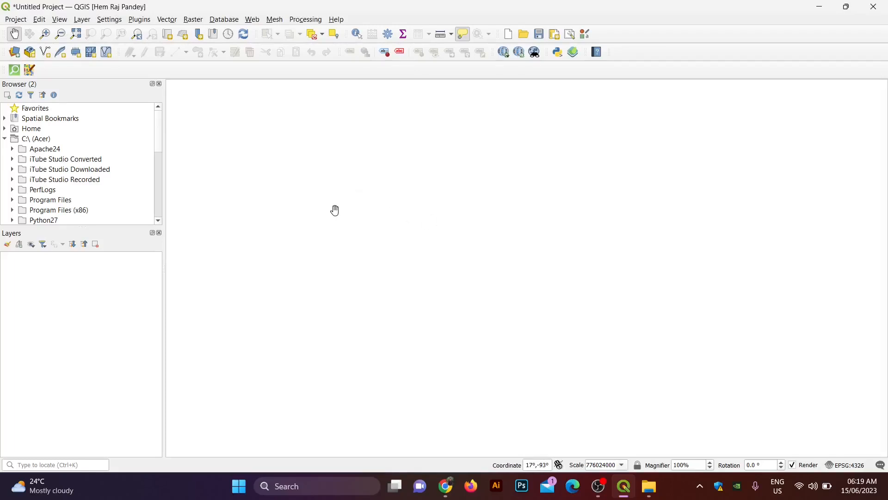
left_click(81, 20)
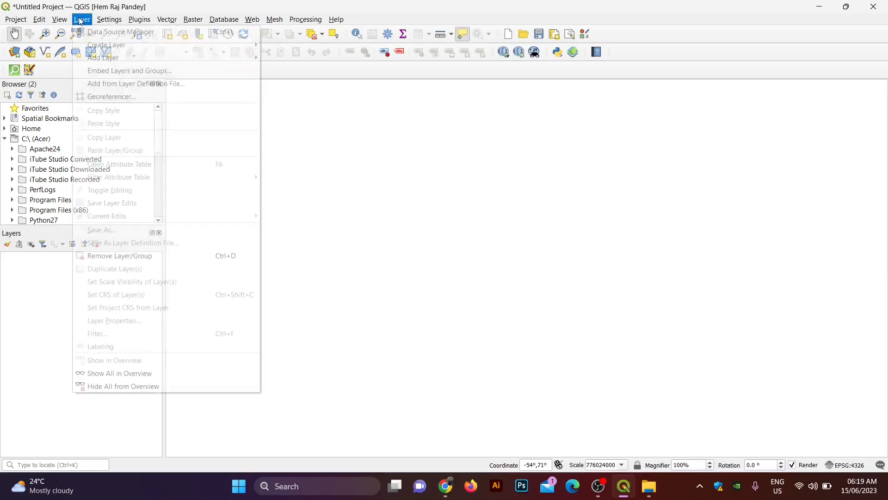
mouse_move(222, 58)
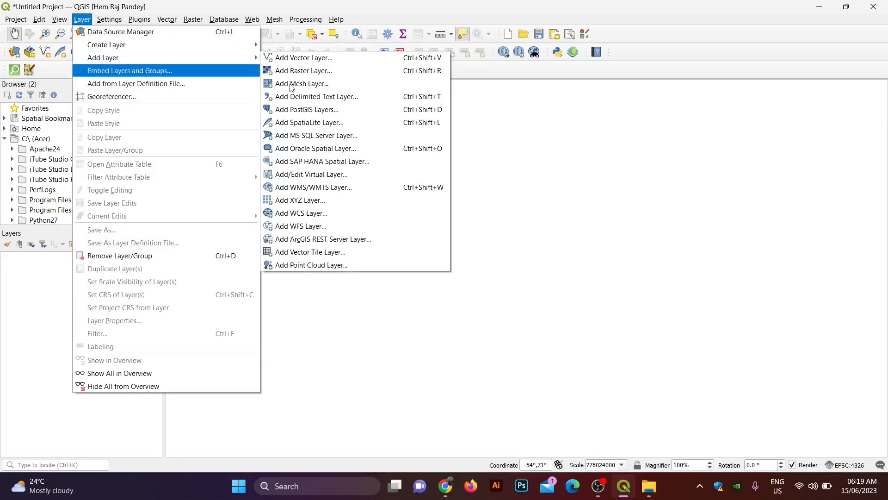
left_click(307, 71)
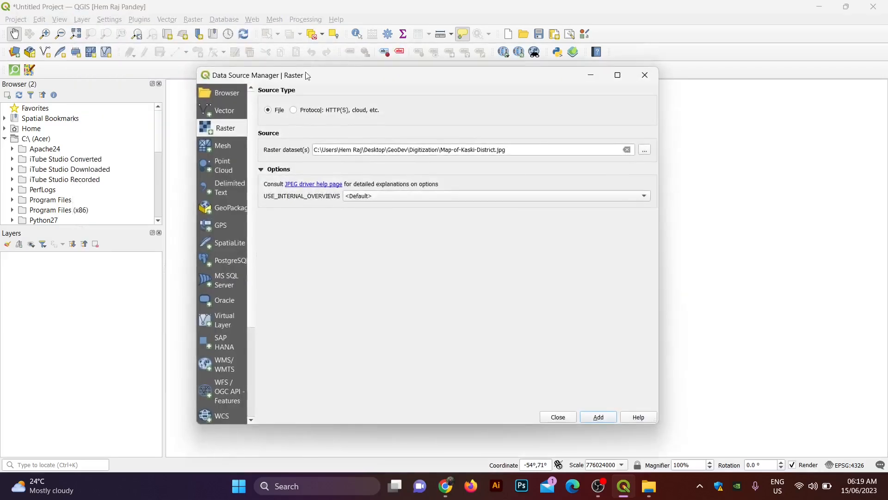
left_click(646, 150)
left_click(355, 123)
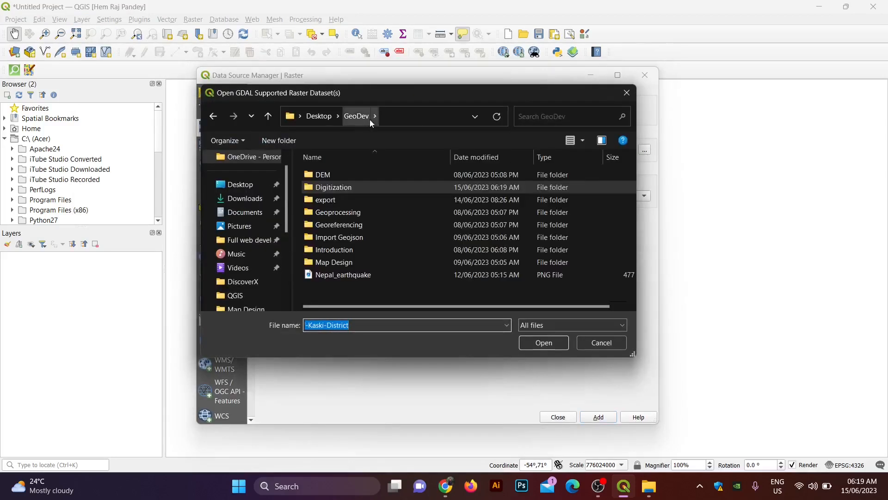
double_click(362, 187)
left_click(332, 190)
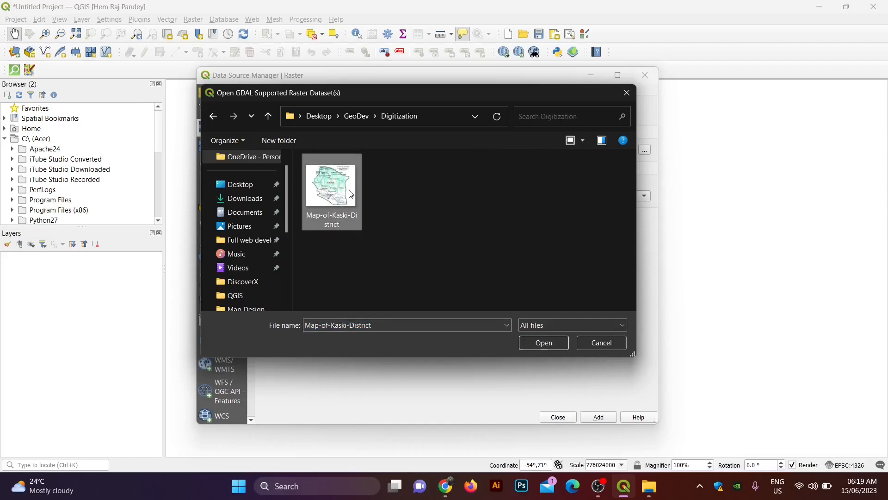
left_click(546, 346)
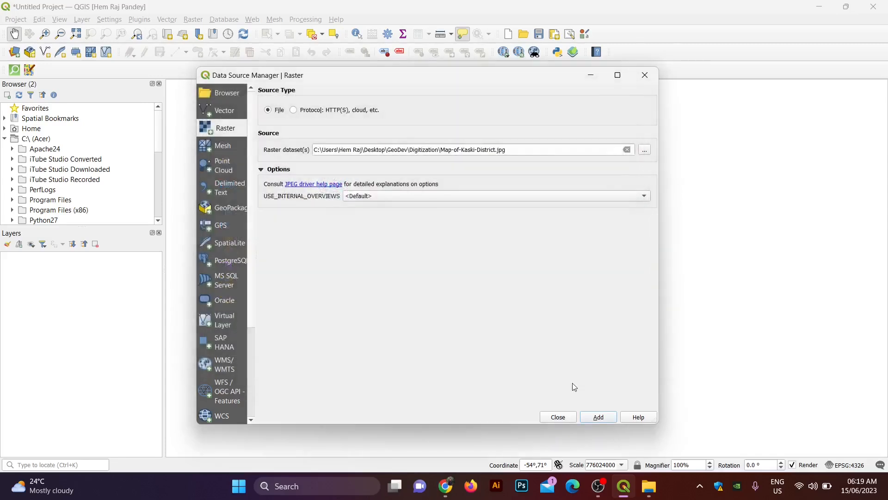
left_click(597, 418)
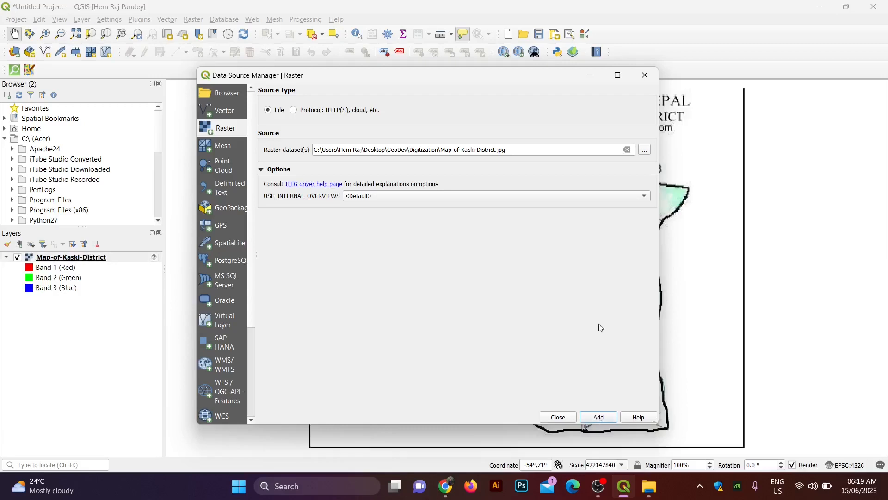
left_click(639, 83)
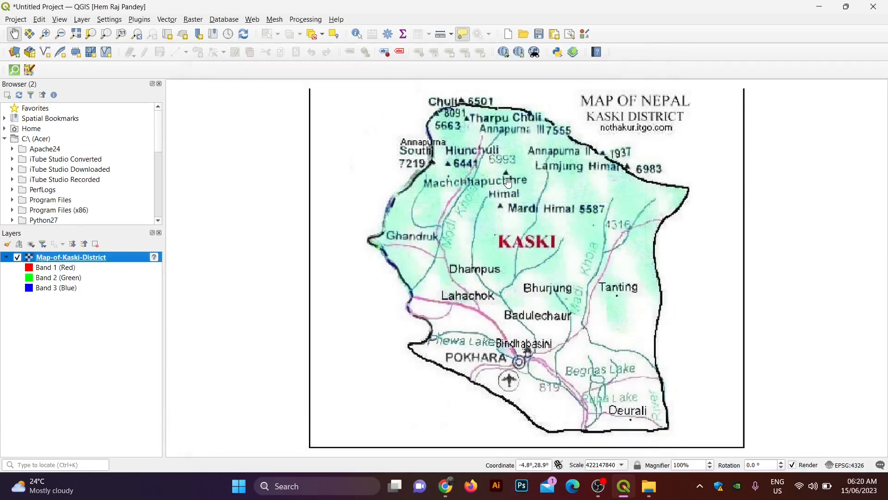
Step: Set up a new Polygon shapefile named Kaski with a 'name' text field
left_click(52, 56)
left_click(378, 31)
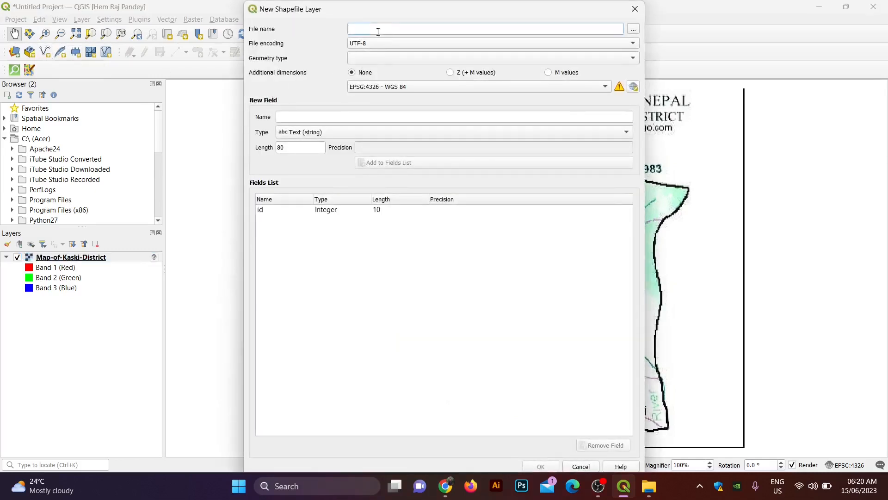
type("Kaski")
left_click(636, 57)
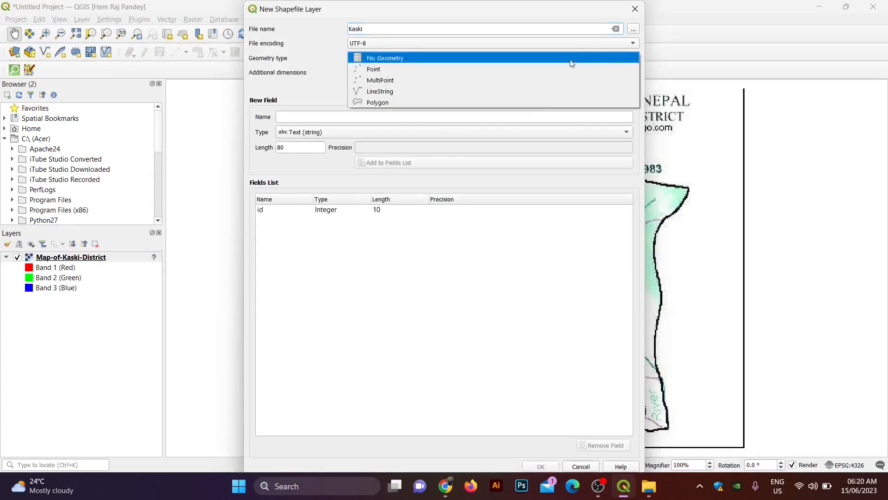
left_click(424, 101)
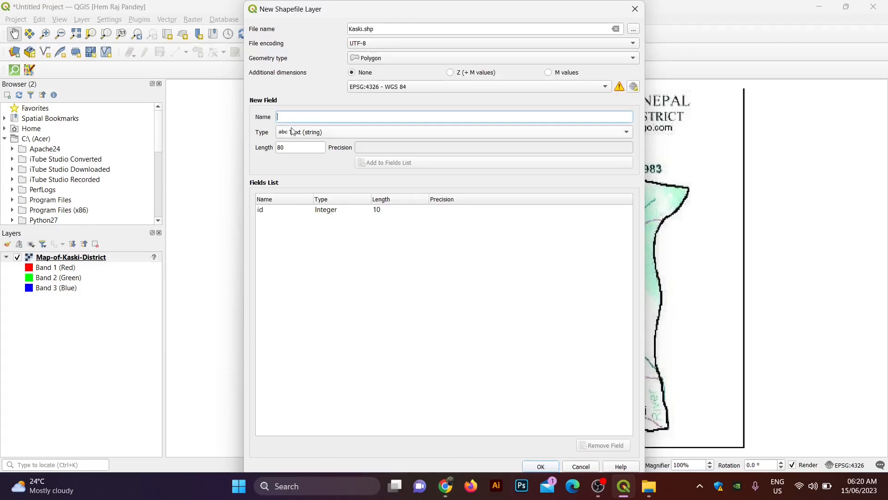
type("name")
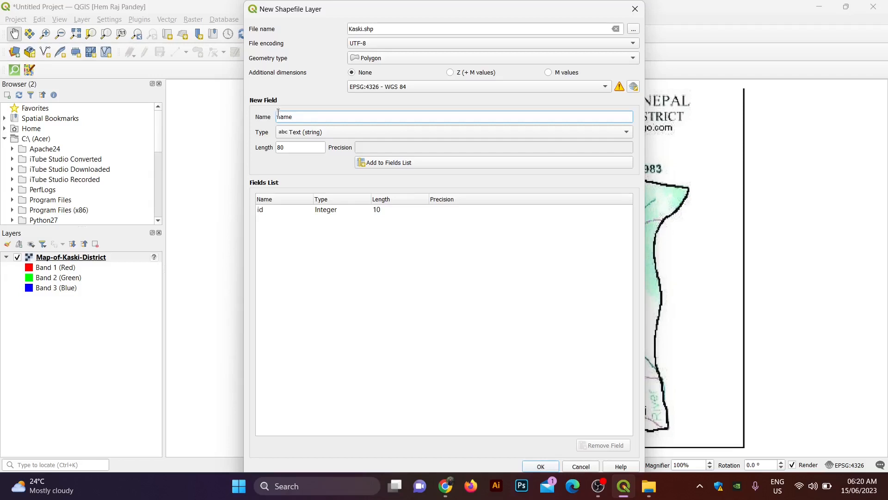
left_click(378, 165)
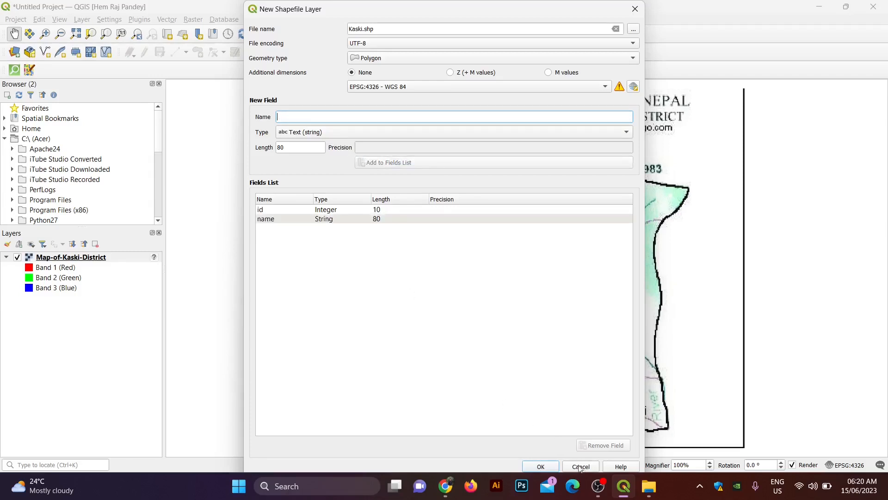
Step: Decline overwriting the existing Kaski file and create the layer as Kaski_district instead
left_click(555, 464)
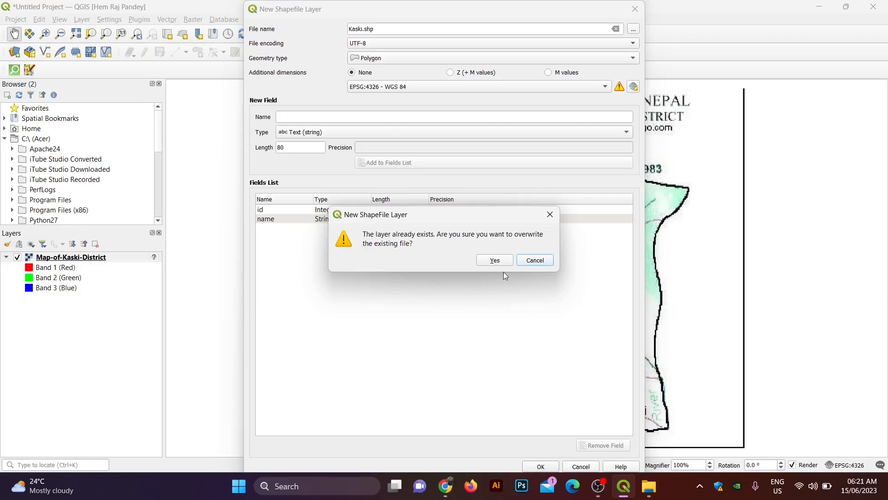
left_click(527, 261)
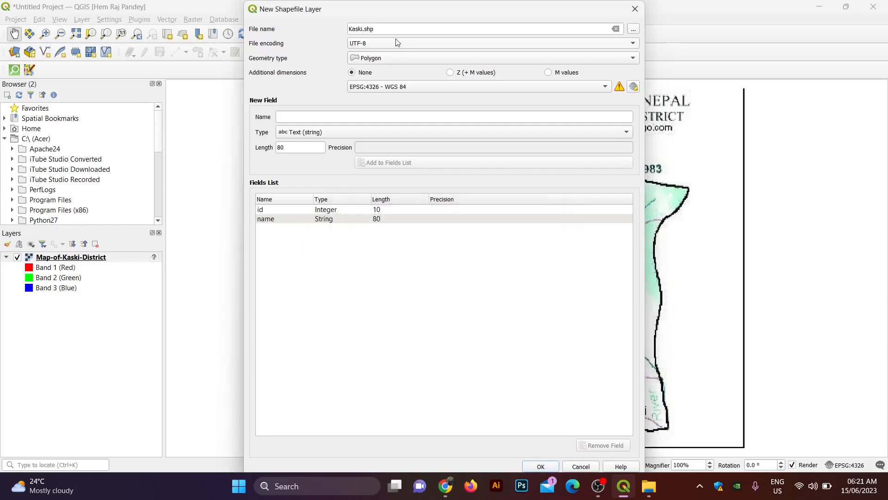
left_click(362, 29)
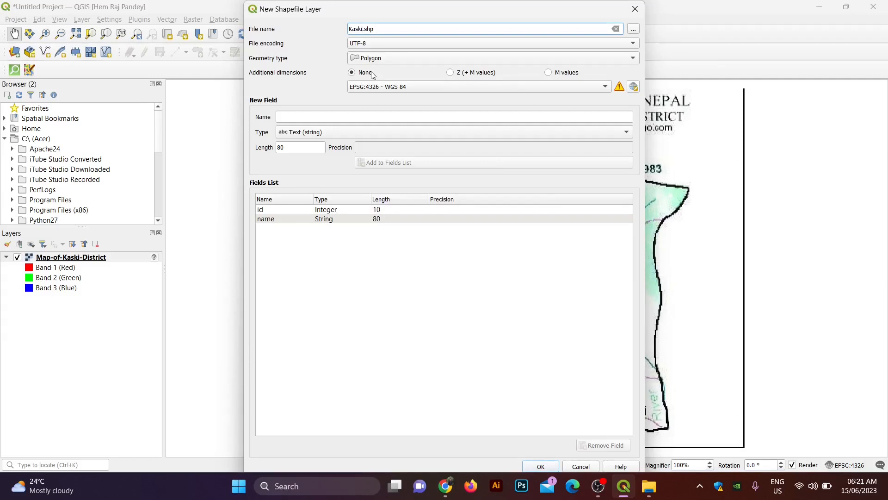
type("_district")
left_click(555, 470)
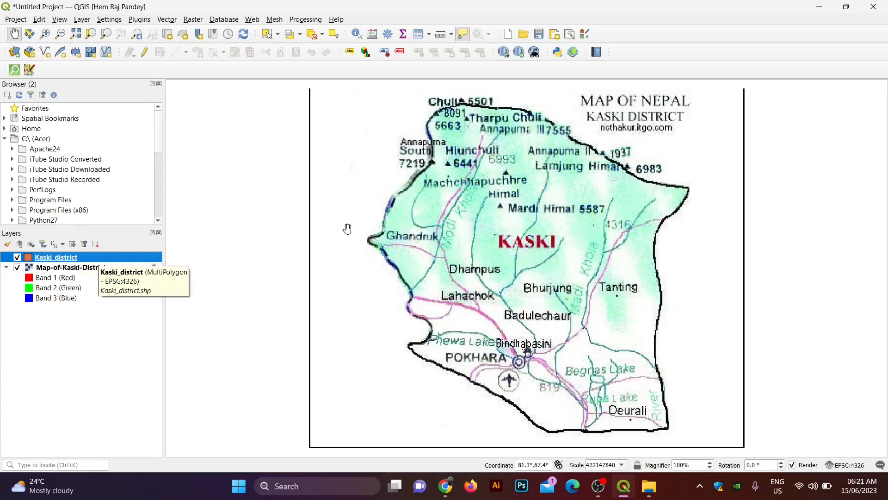
Step: Select the Kaski_district layer, turn on editing and activate Add Polygon Feature
left_click_drag(302, 183, 297, 190)
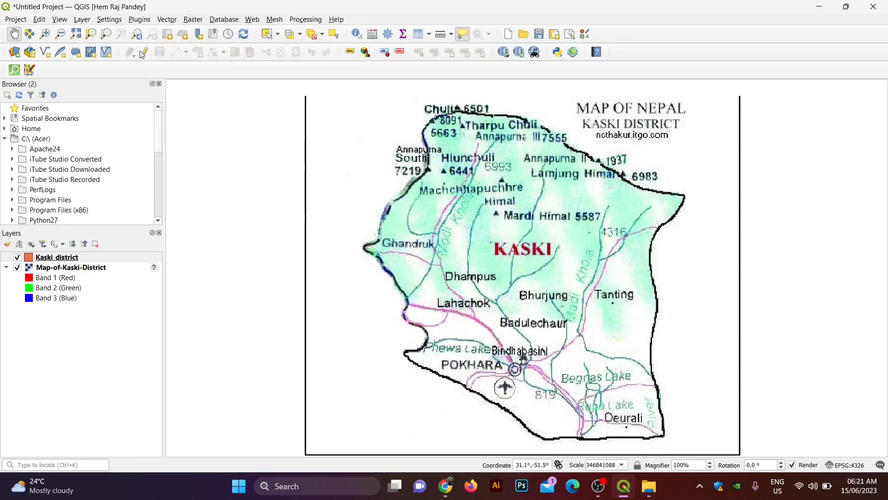
right_click(398, 20)
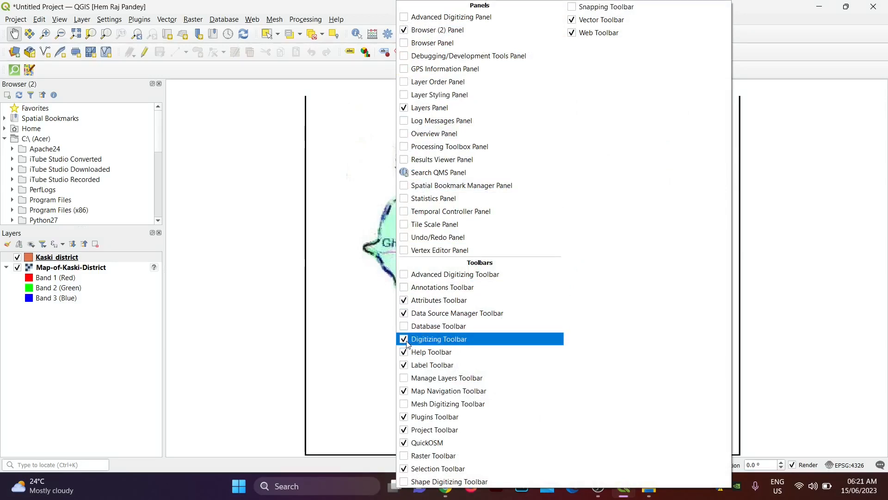
left_click(219, 210)
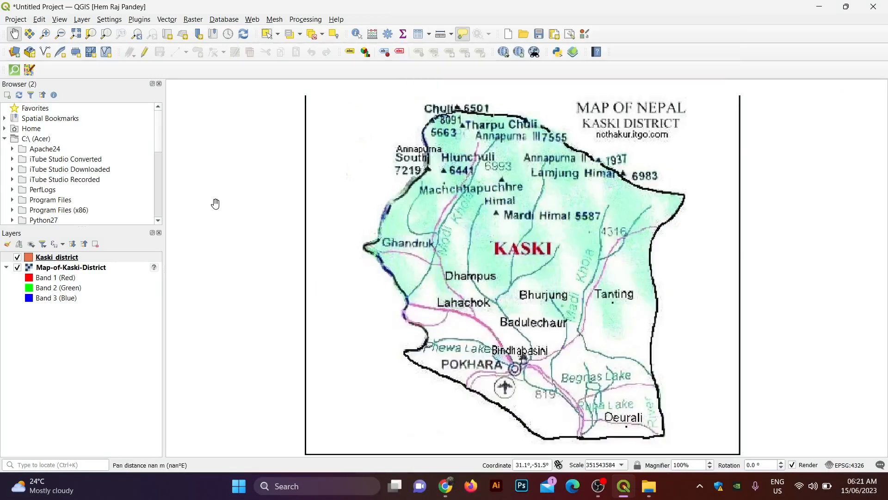
left_click(68, 260)
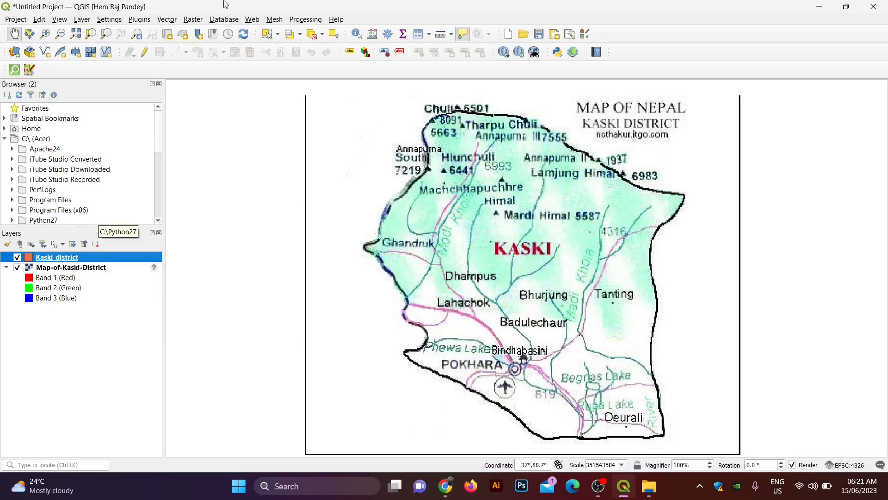
left_click(150, 54)
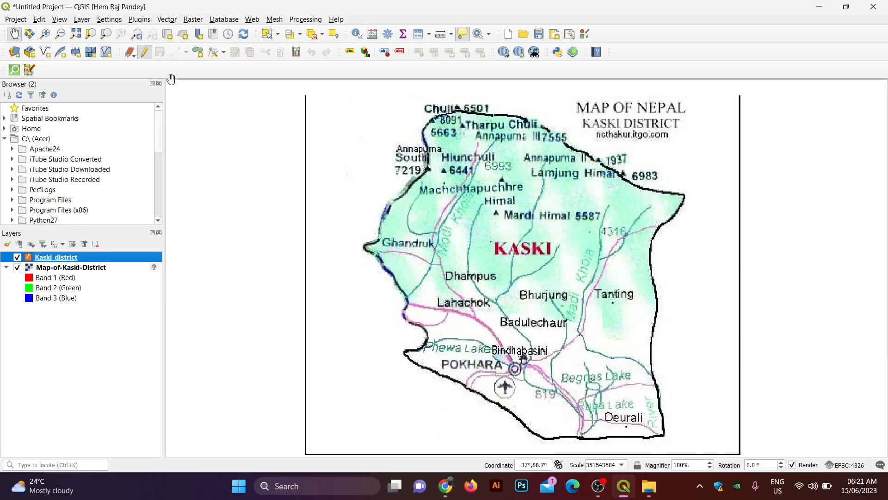
left_click(194, 54)
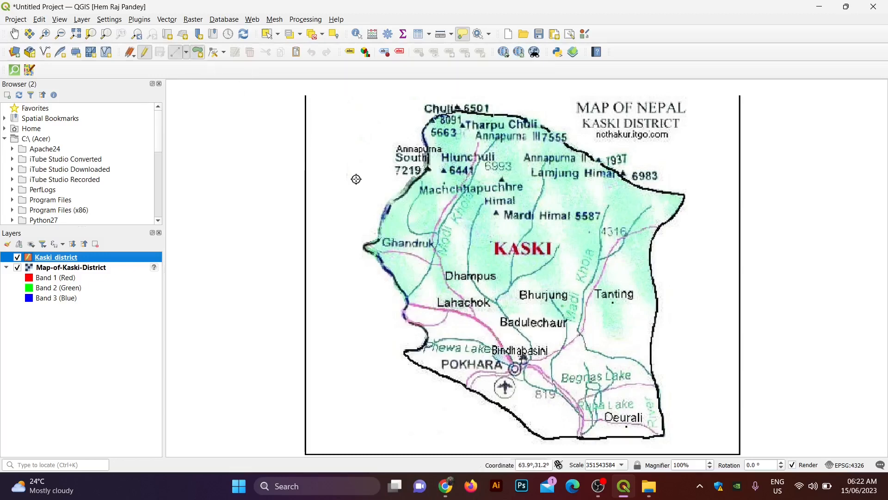
Step: Trace the eastern and northern district borders from the south-east corner west to Chuli
left_click(664, 434)
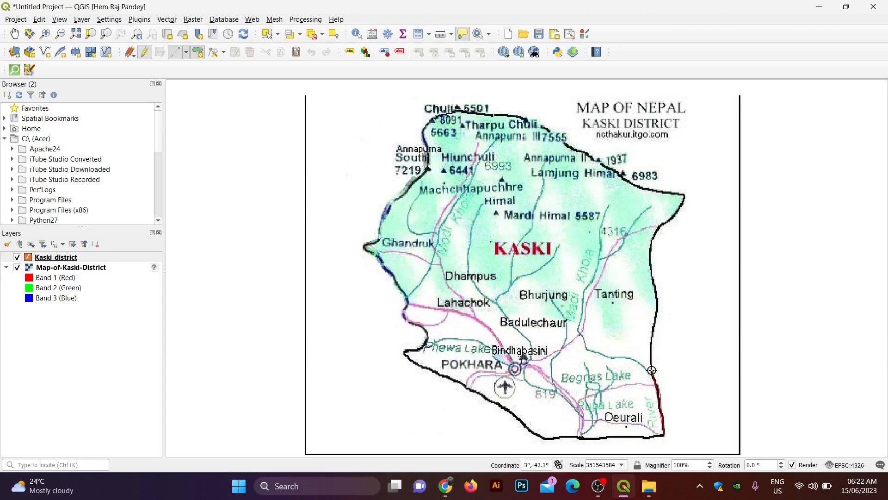
left_click(654, 378)
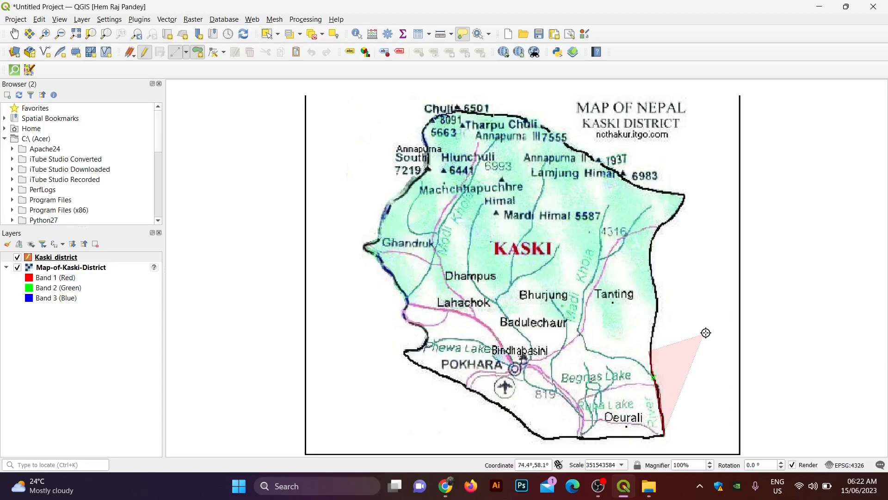
left_click(653, 286)
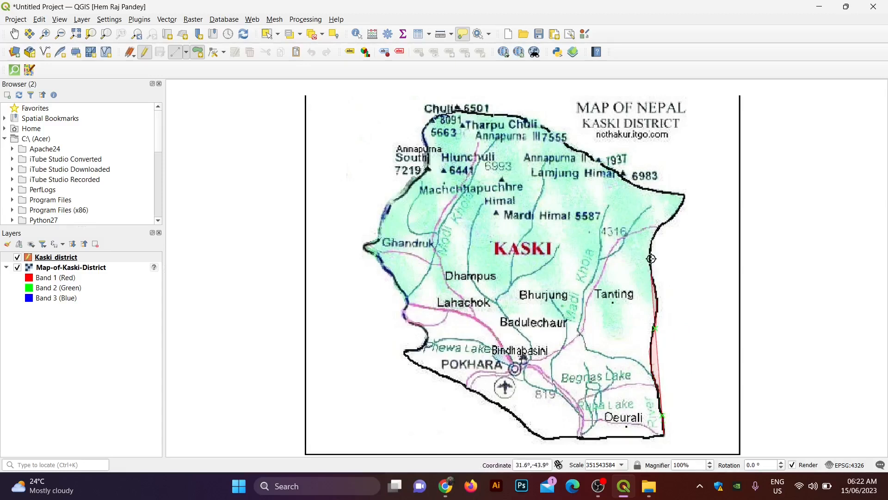
left_click(654, 237)
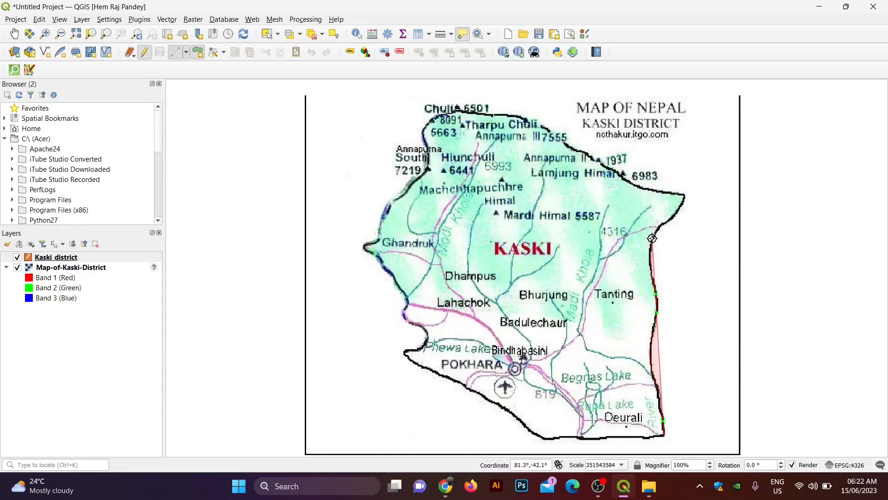
left_click(684, 195)
left_click(645, 187)
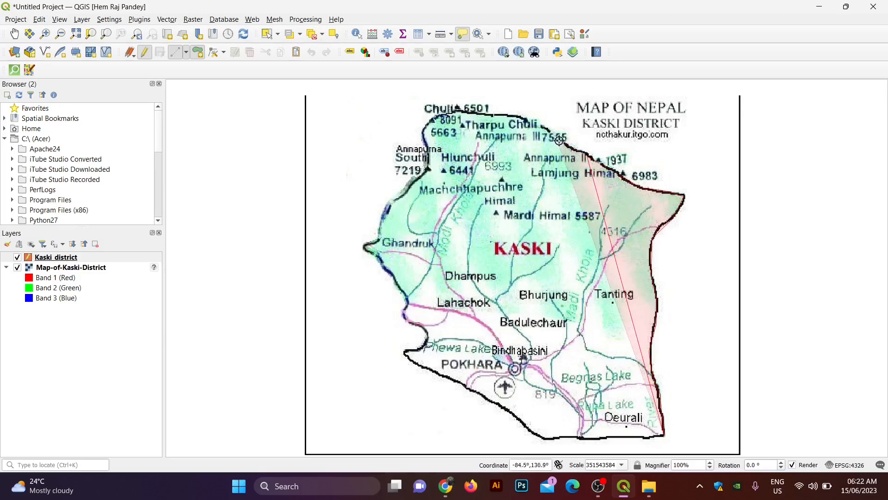
left_click(573, 148)
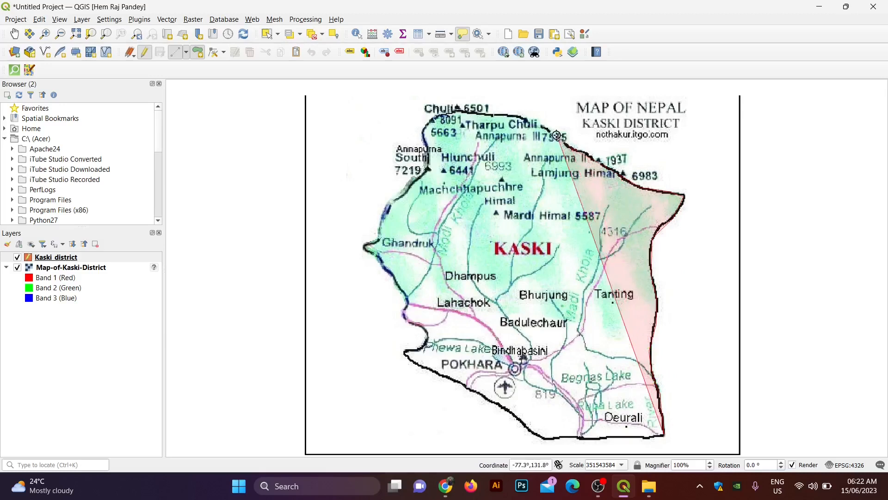
left_click(540, 126)
left_click(514, 115)
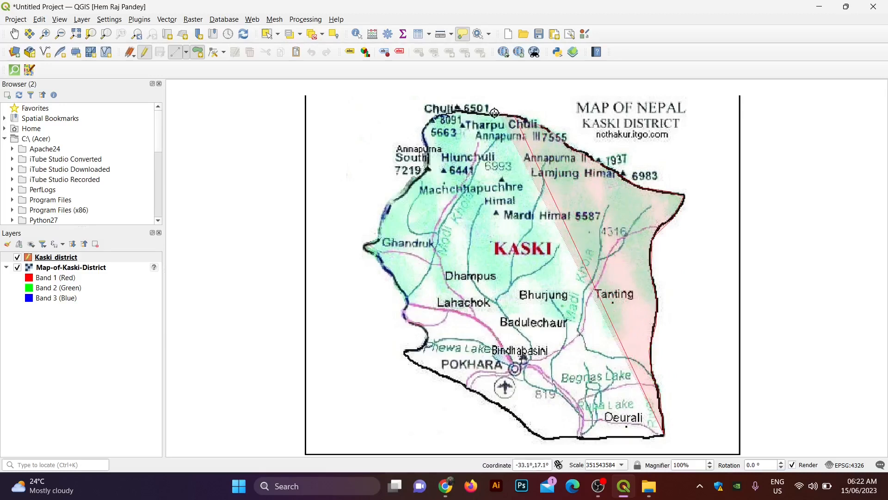
left_click(489, 115)
left_click(471, 113)
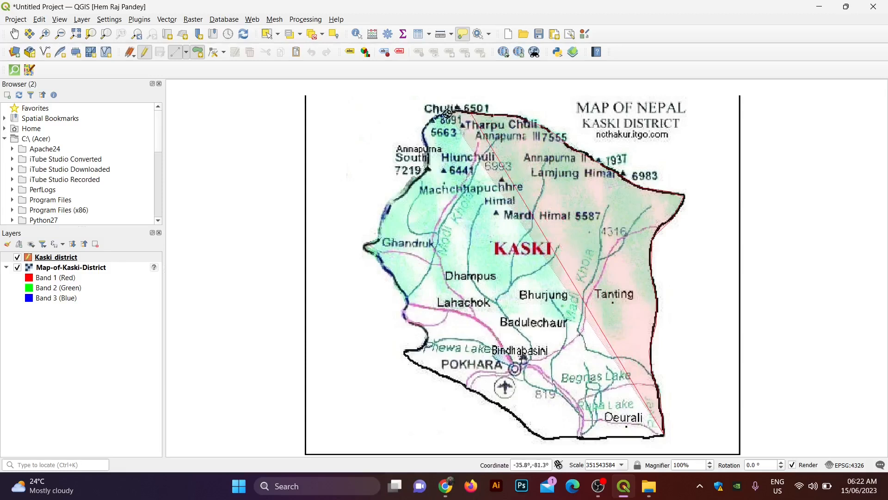
left_click(452, 111)
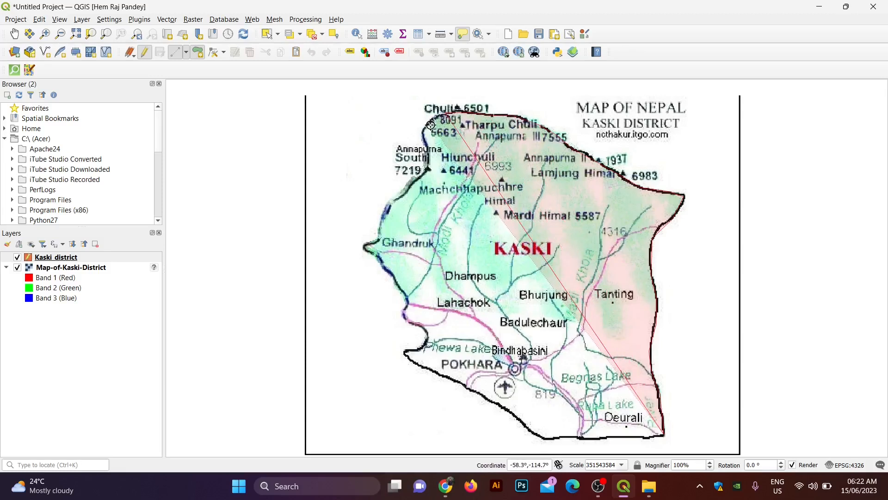
Step: Trace the western border south past the 7219 peak, Ghandruk and Lahachok to Phewa Lake
left_click(426, 133)
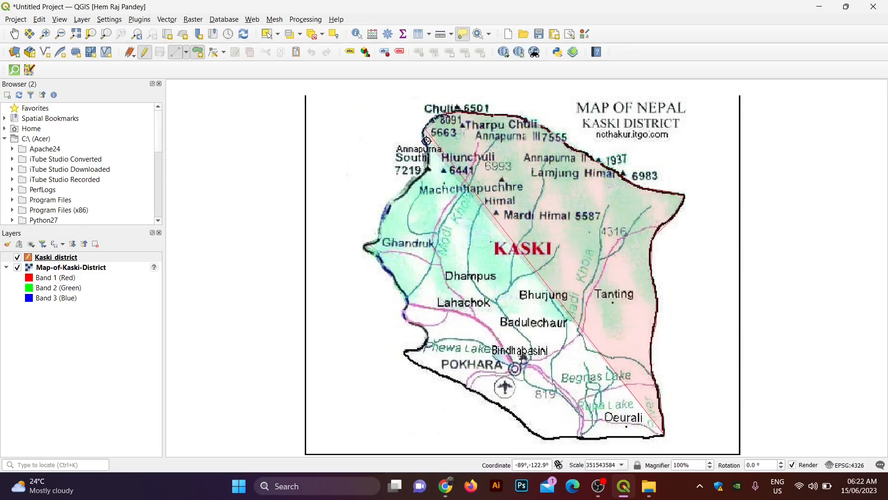
left_click(425, 148)
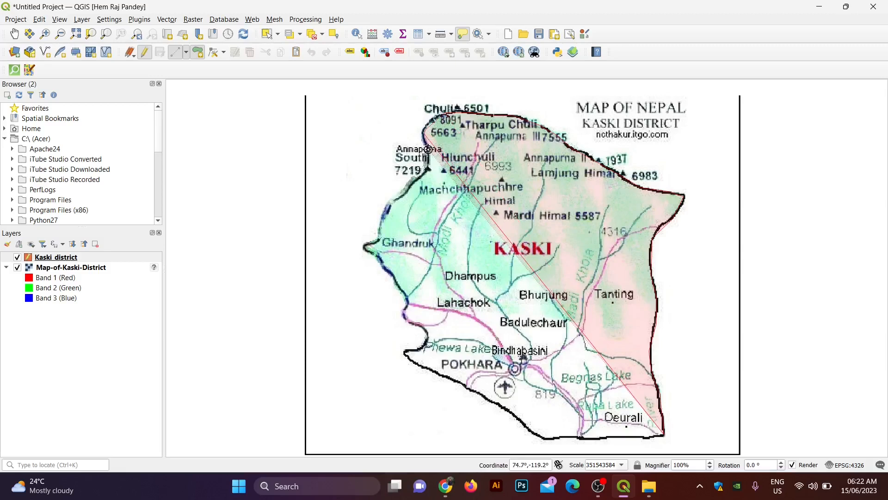
left_click(421, 173)
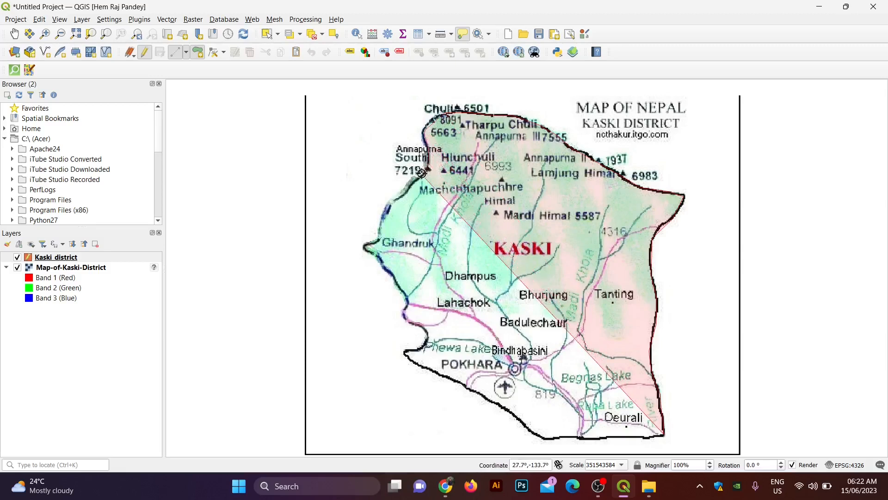
left_click(411, 186)
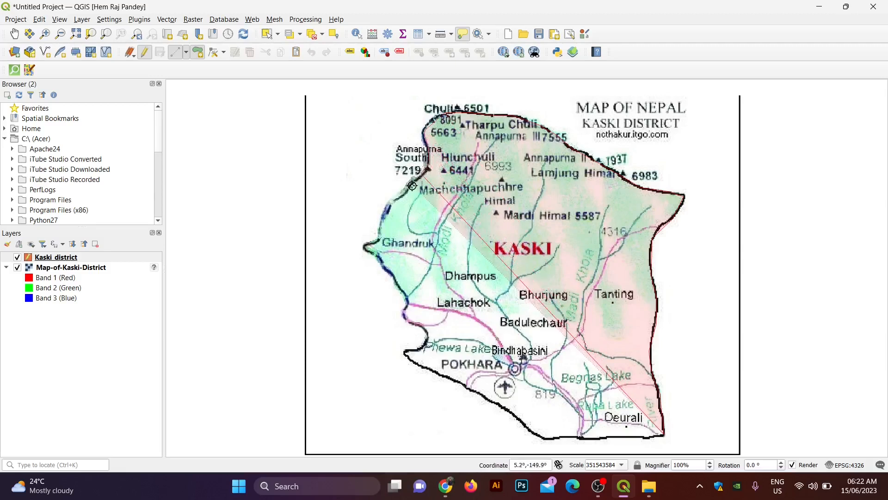
left_click(392, 203)
left_click(382, 225)
left_click(381, 239)
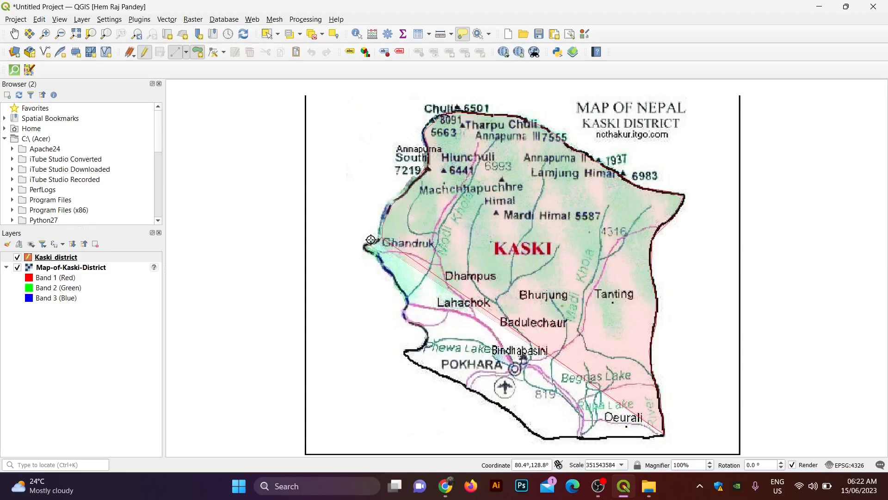
left_click(369, 242)
left_click(364, 246)
left_click(378, 257)
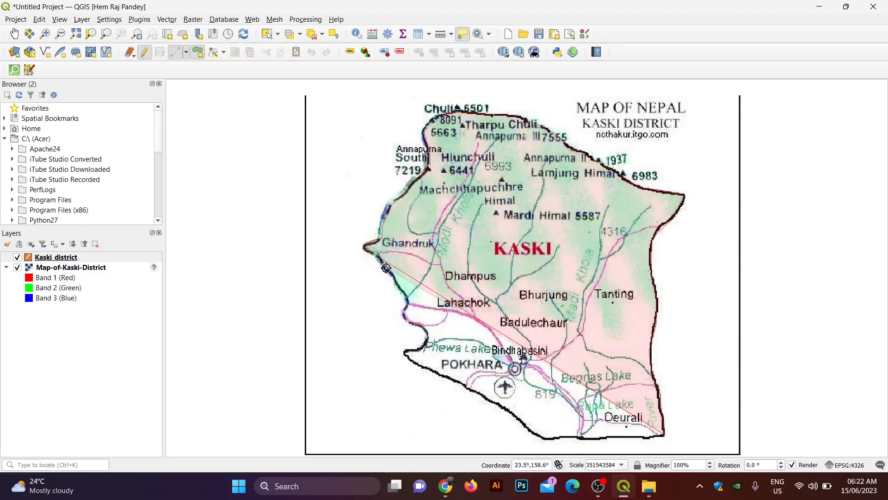
left_click(389, 271)
left_click(398, 281)
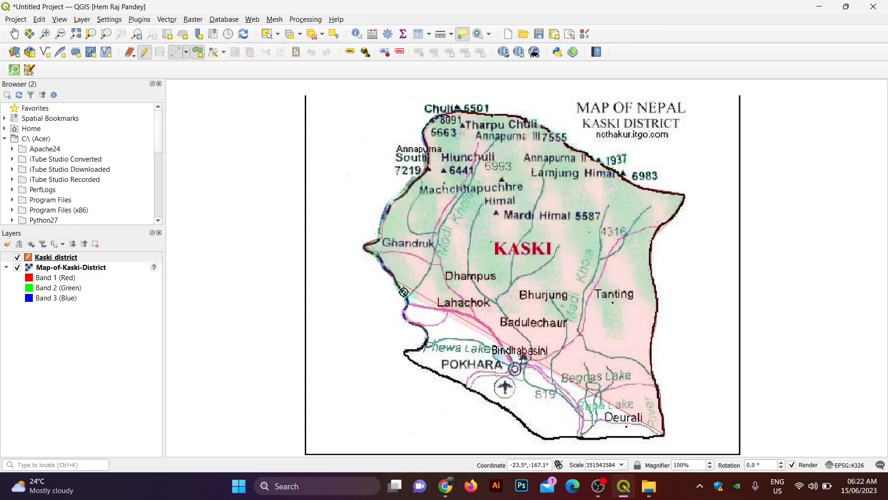
left_click(407, 295)
left_click(409, 303)
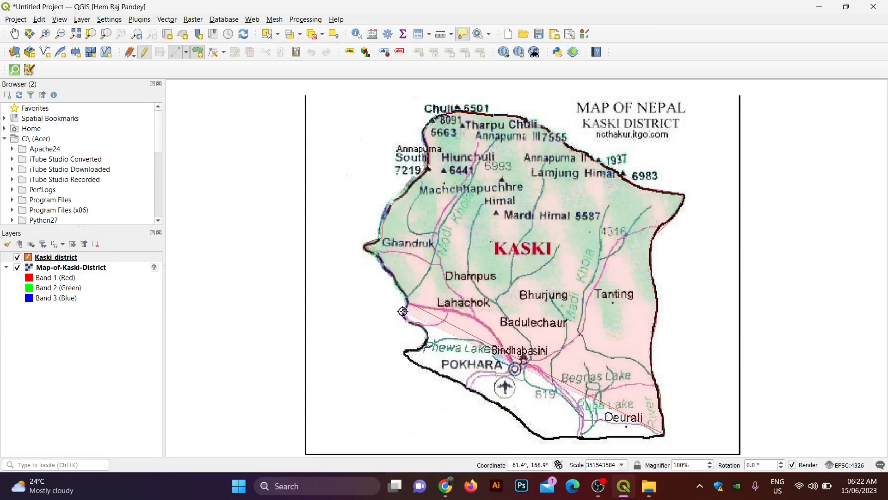
left_click(403, 312)
left_click(426, 328)
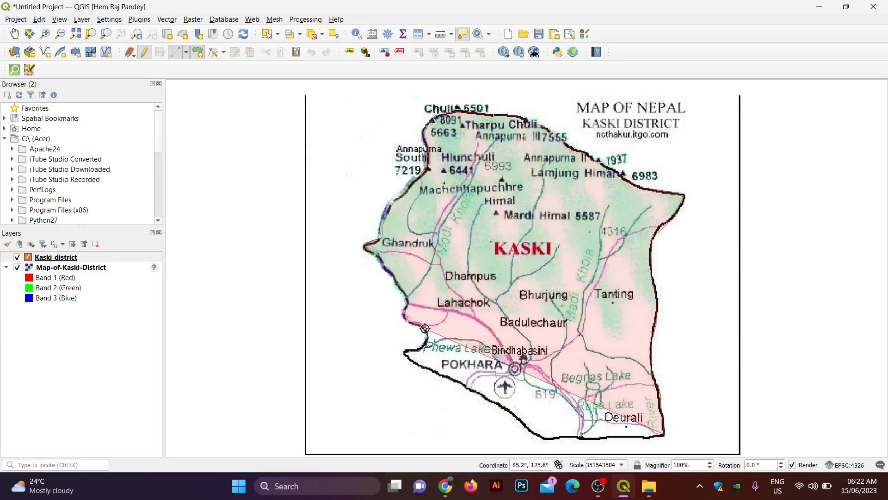
left_click(428, 339)
left_click(423, 349)
left_click(416, 351)
left_click(407, 352)
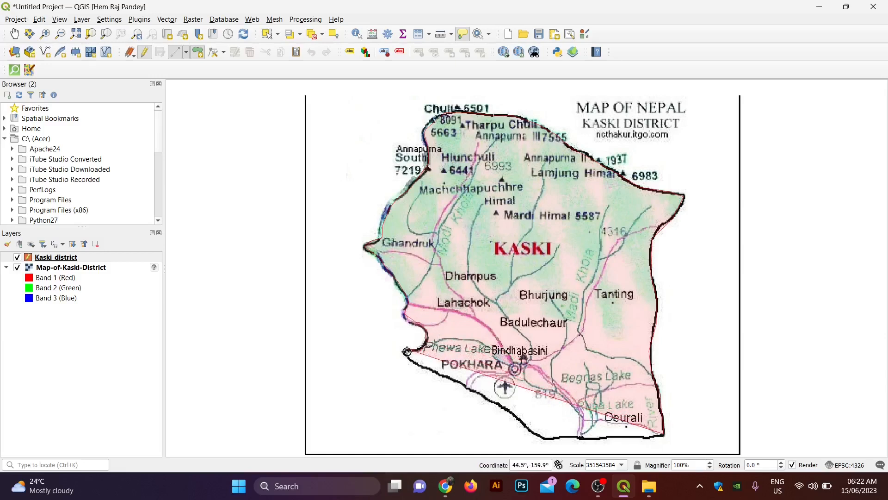
Step: Trace the southwestern tip and the southern border back toward the south-east corner
left_click(406, 354)
left_click(412, 361)
left_click(424, 367)
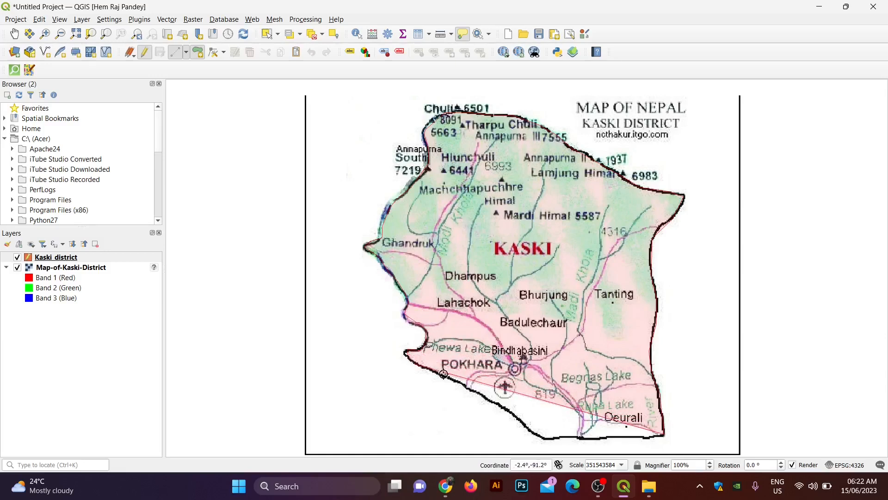
left_click(444, 374)
left_click(466, 384)
left_click(481, 393)
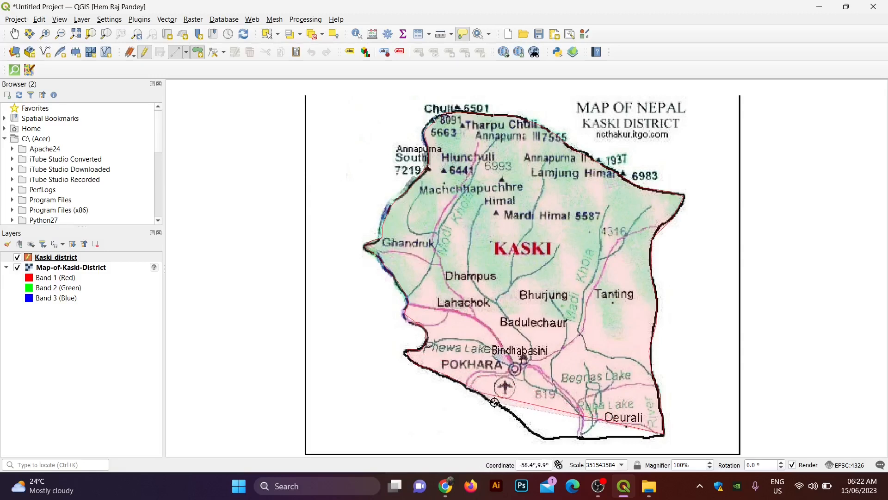
left_click(499, 403)
left_click(508, 409)
left_click(522, 419)
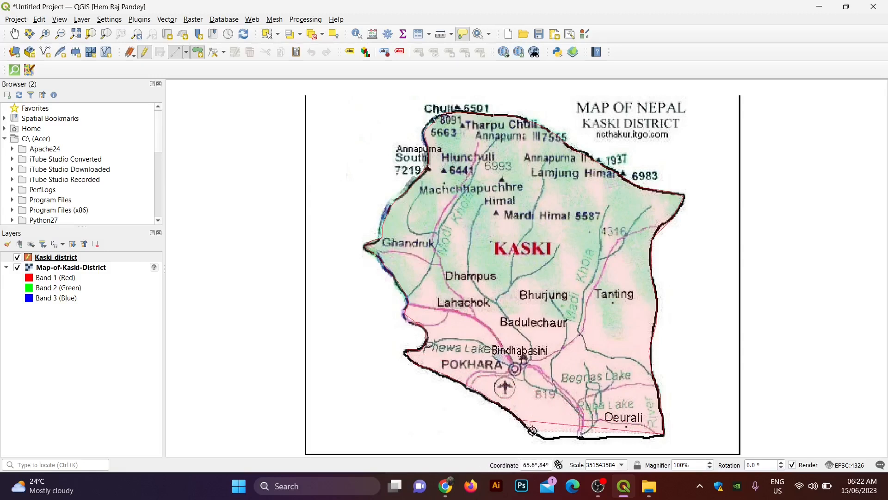
left_click(533, 431)
left_click(543, 438)
left_click(554, 438)
left_click(586, 440)
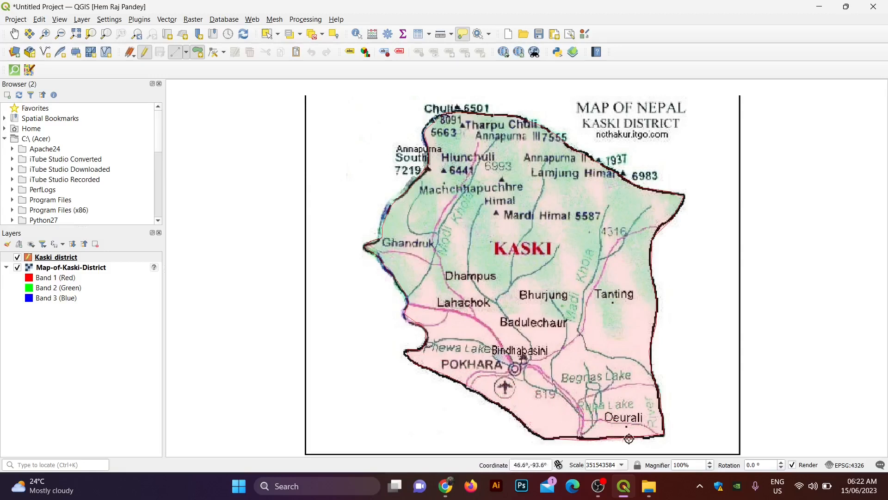
Step: Finish the polygon with id 1 and name Kaski, then hide the Map-of-Kaski-District layer
right_click(664, 434)
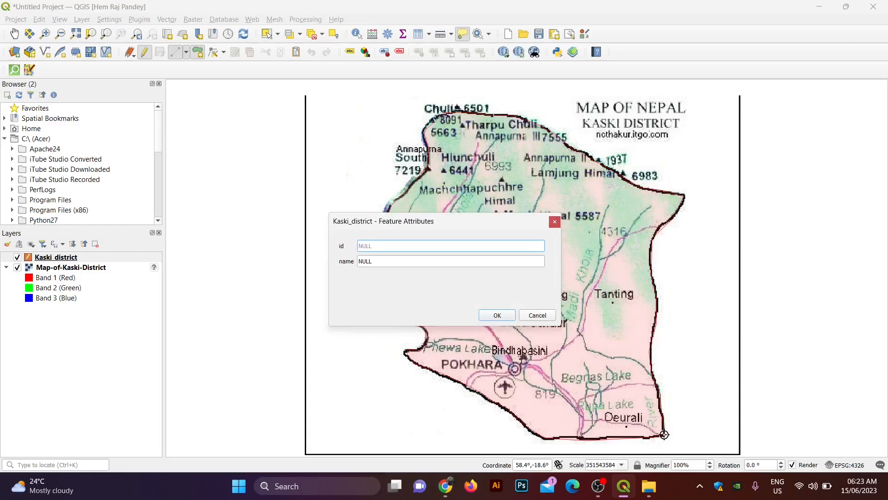
type("1")
left_click(425, 262)
key("BackSpace")
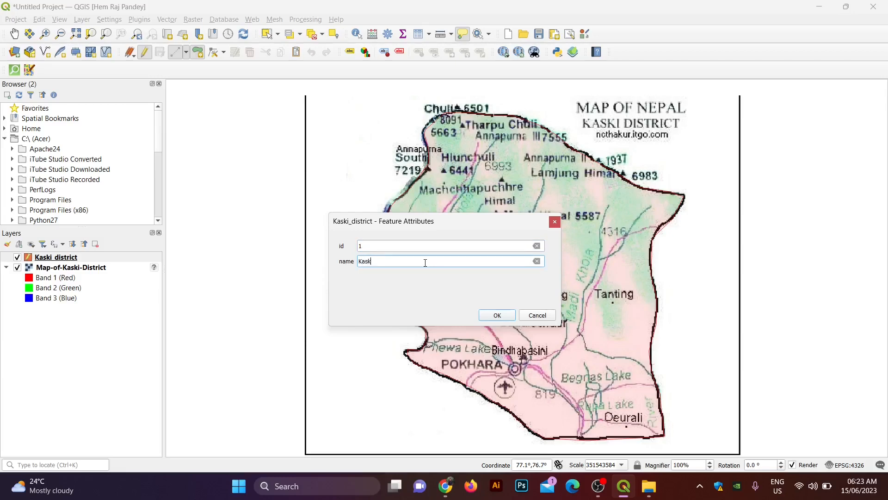
left_click(497, 315)
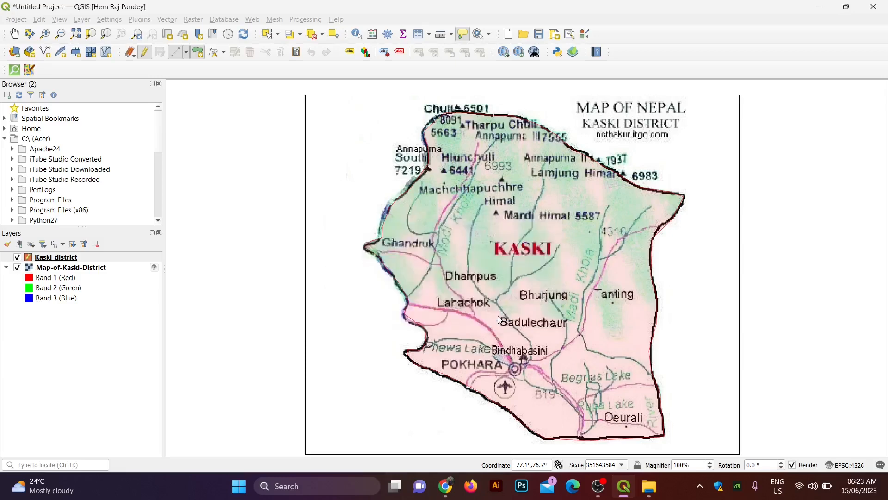
left_click(18, 268)
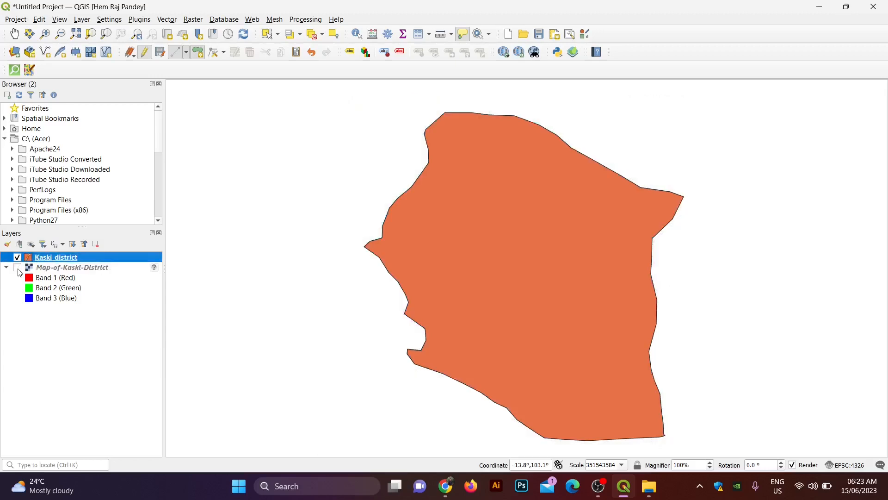
Step: Restyle the Kaski_district polygon with the 'gray 1 fill' symbol
right_click(50, 262)
left_click(77, 287)
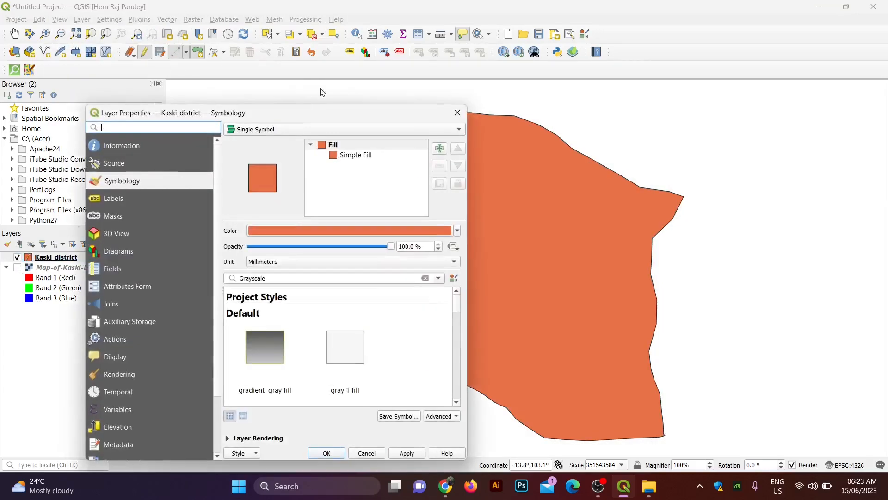
left_click(348, 357)
left_click(395, 454)
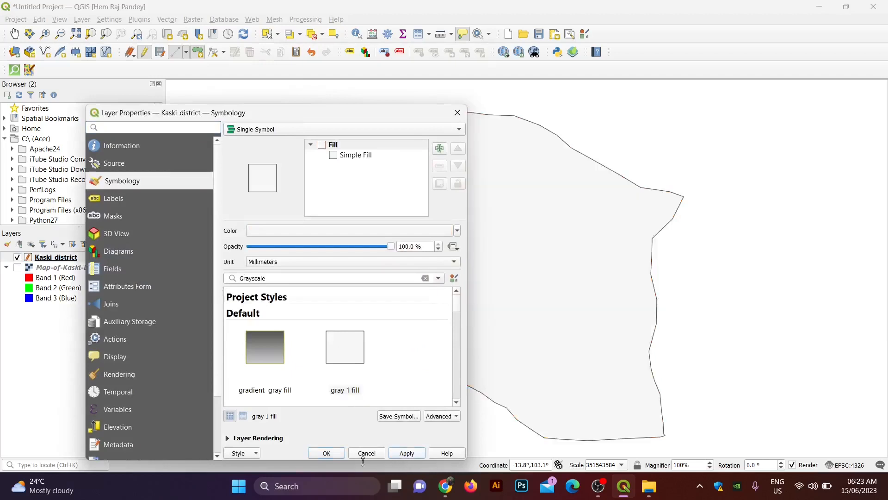
left_click(333, 450)
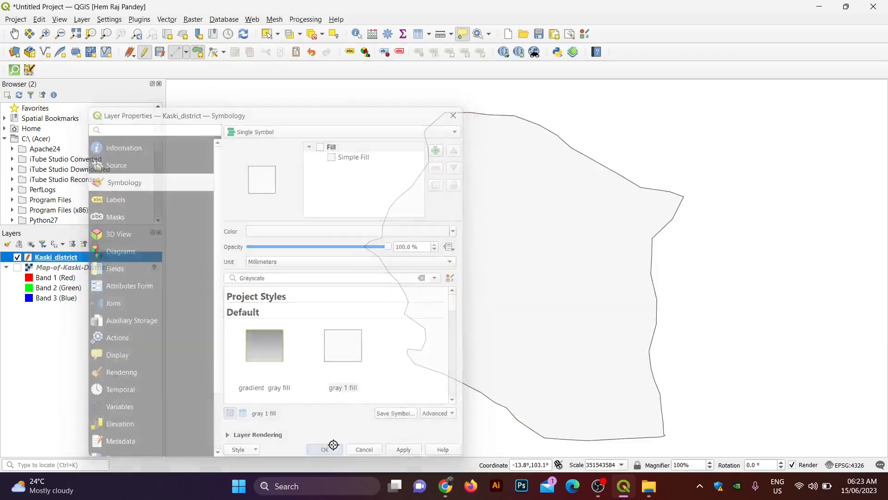
Step: Stop editing the Kaski_district layer and move on to a new project
mouse_move(426, 174)
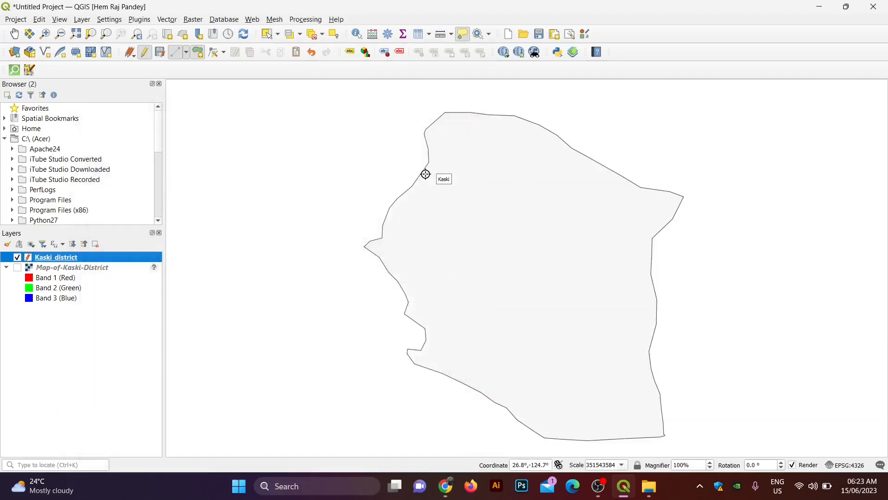
right_click(75, 261)
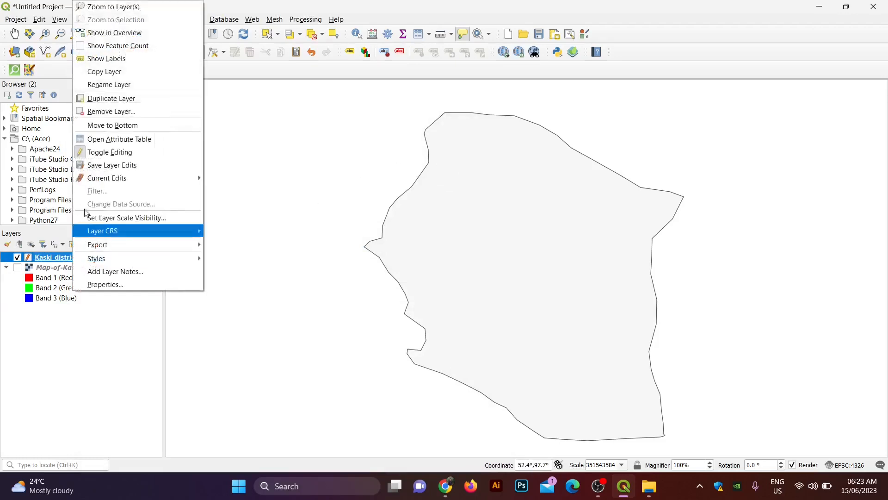
left_click(100, 151)
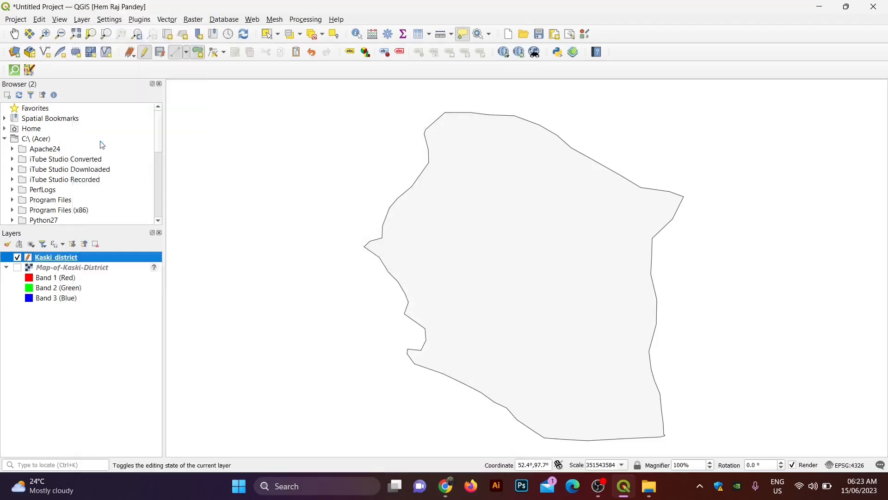
key("F6")
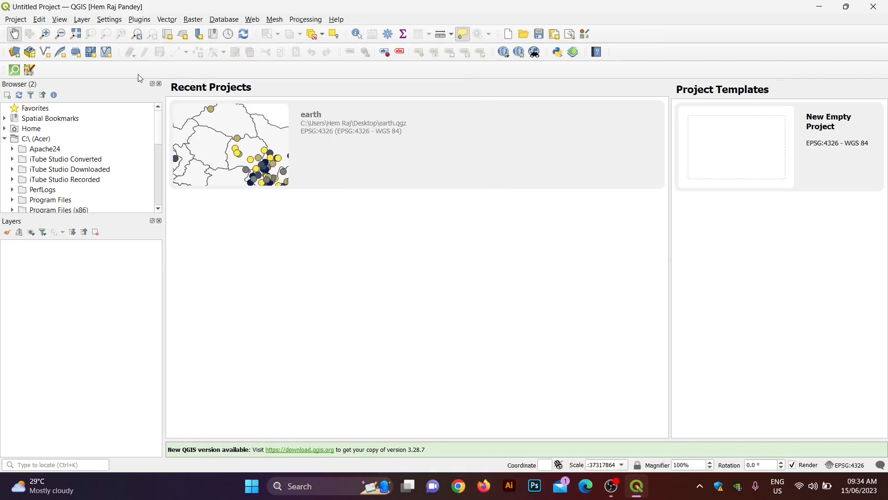
Step: Add the OSM Standard basemap through Web > QuickMapServices > OSM
left_click(86, 20)
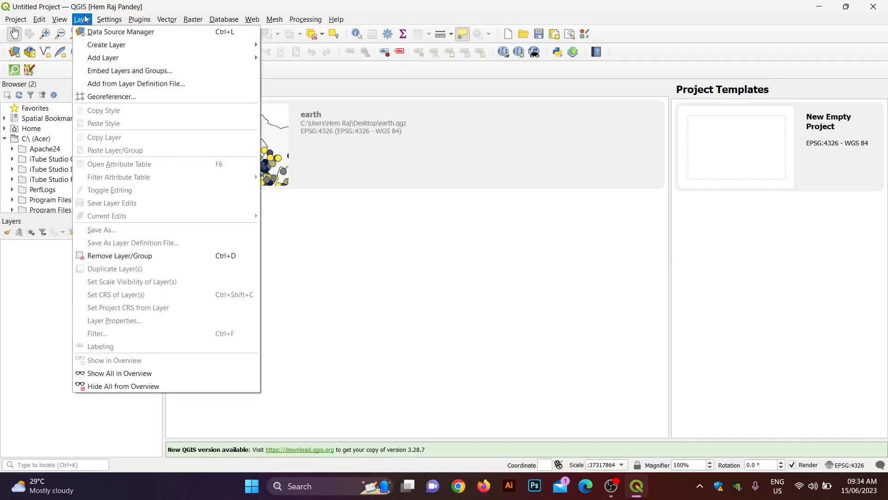
mouse_move(107, 23)
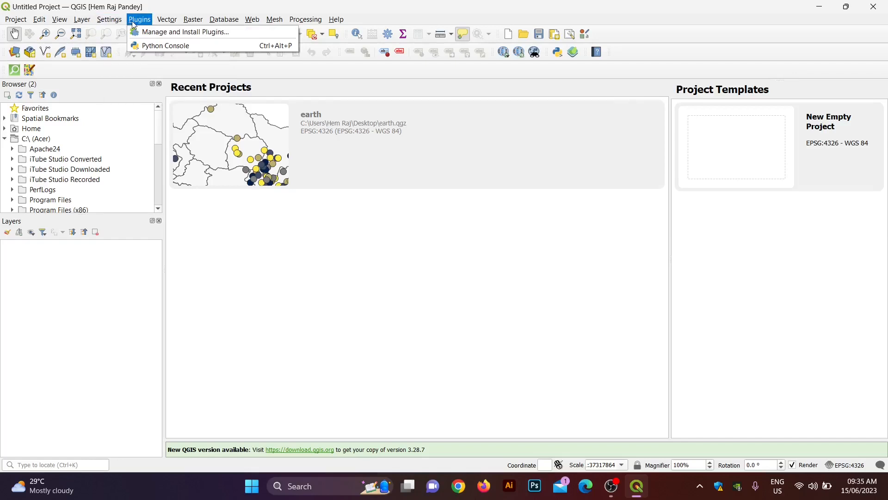
mouse_move(166, 21)
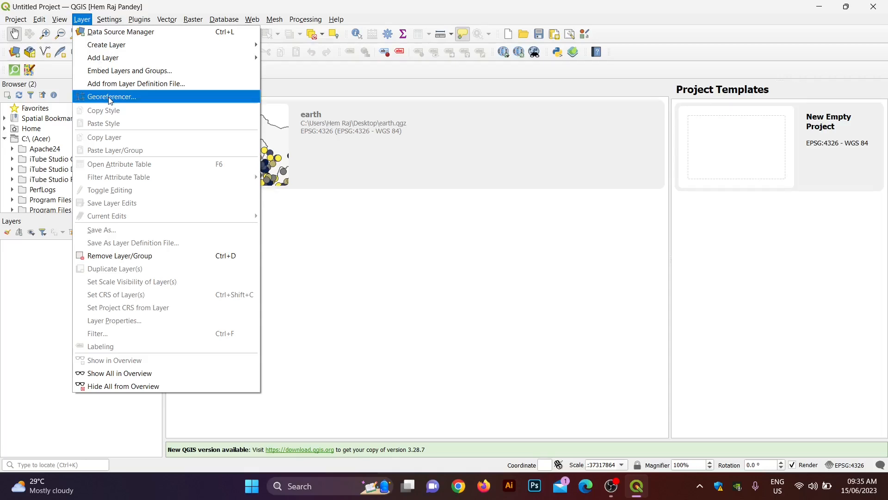
left_click(287, 262)
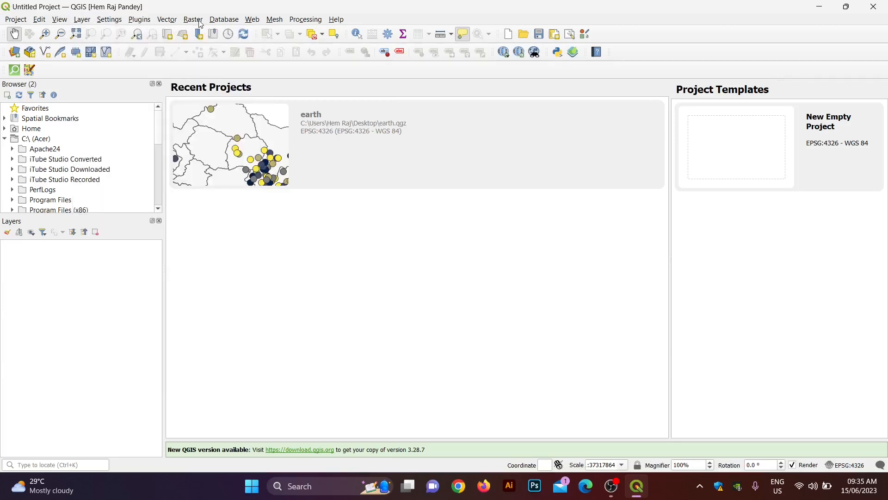
left_click(252, 19)
mouse_move(268, 47)
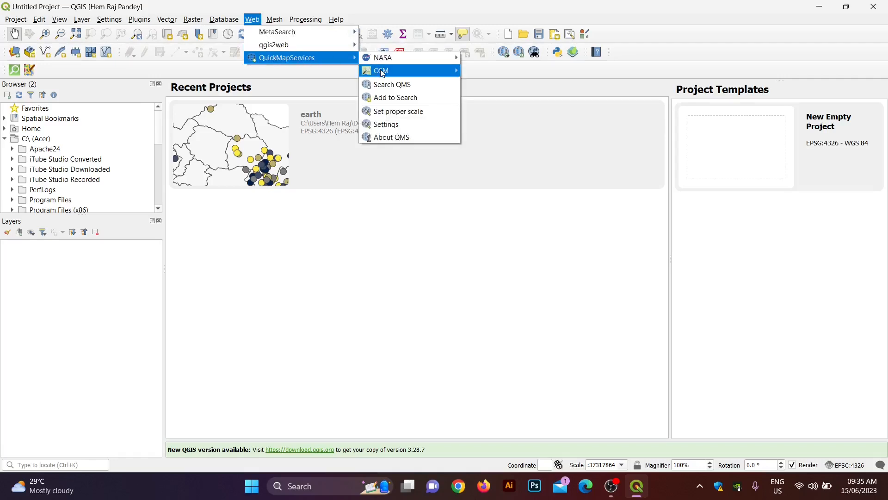
mouse_move(387, 72)
left_click(477, 73)
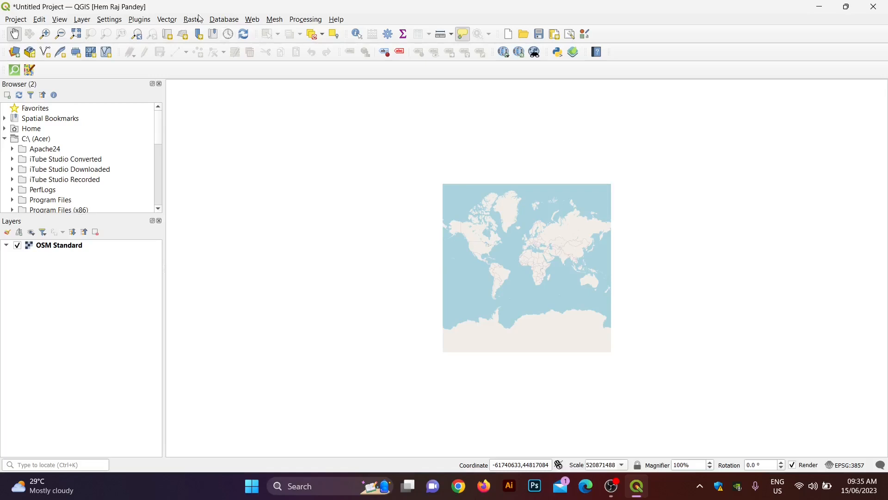
Step: Confirm in the plugin manager that QuickMapServices is installed, searching 'quickma'
left_click(255, 21)
mouse_move(281, 64)
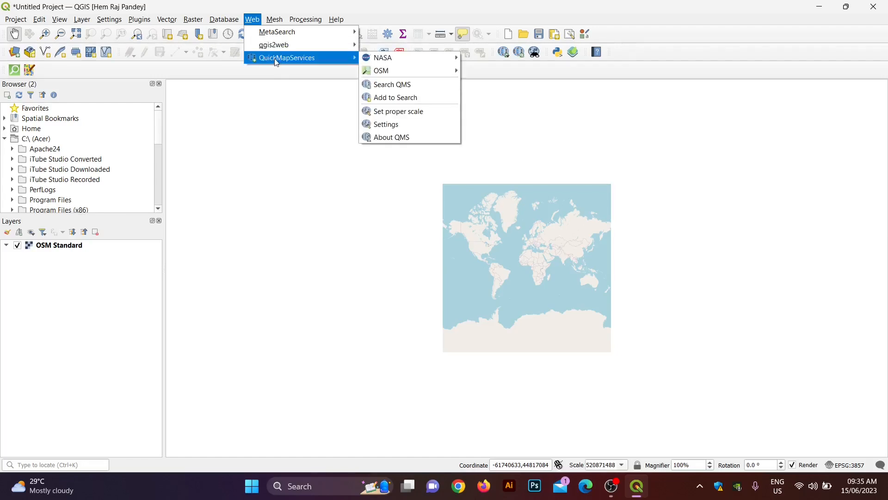
left_click(140, 21)
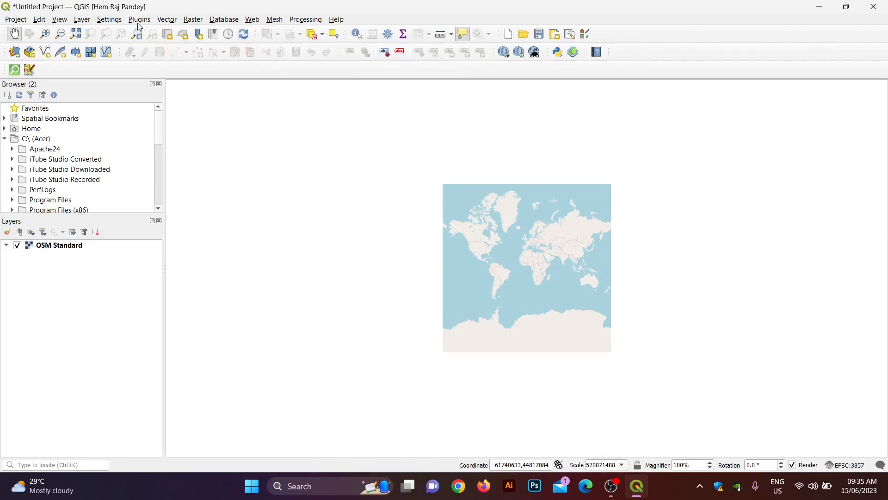
left_click(140, 21)
left_click(180, 32)
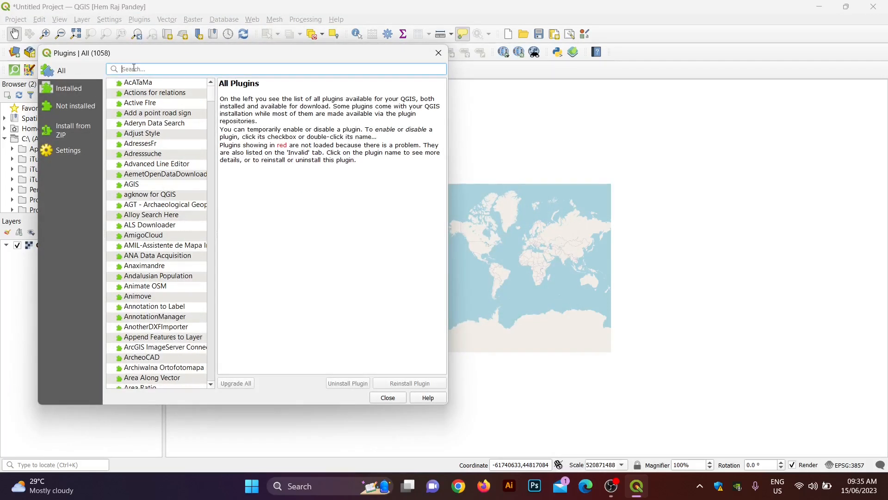
type("quickma")
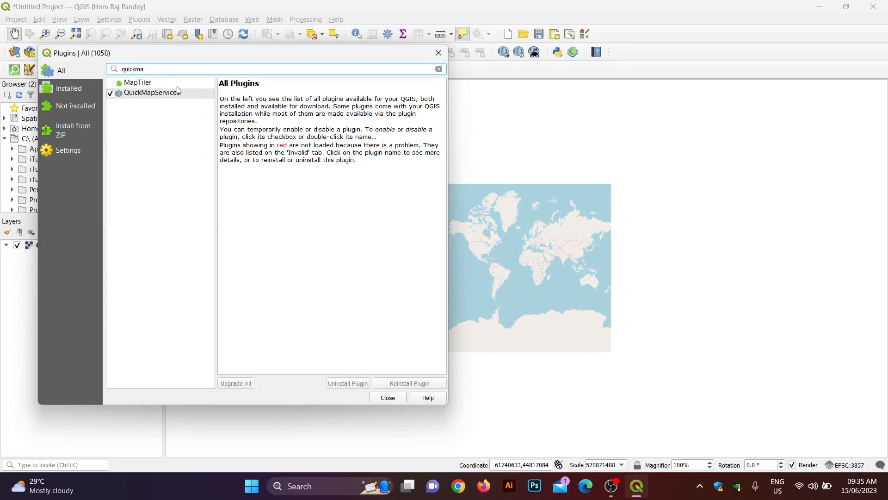
left_click(175, 94)
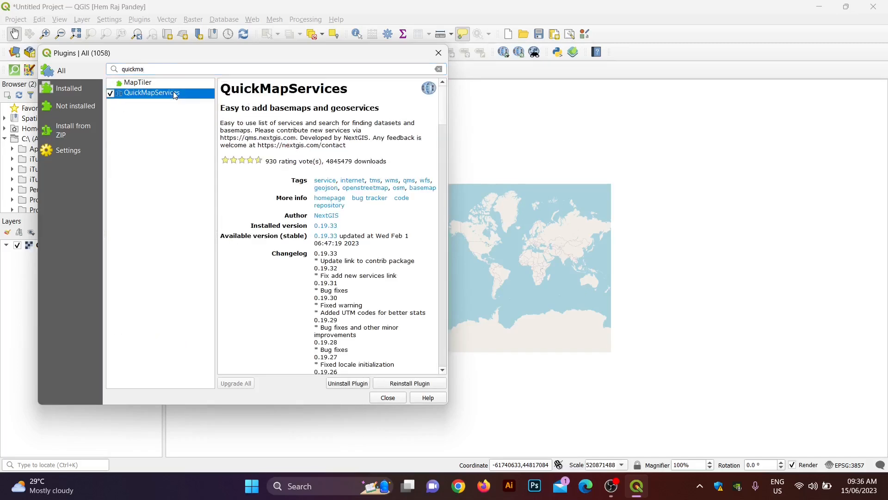
left_click(401, 400)
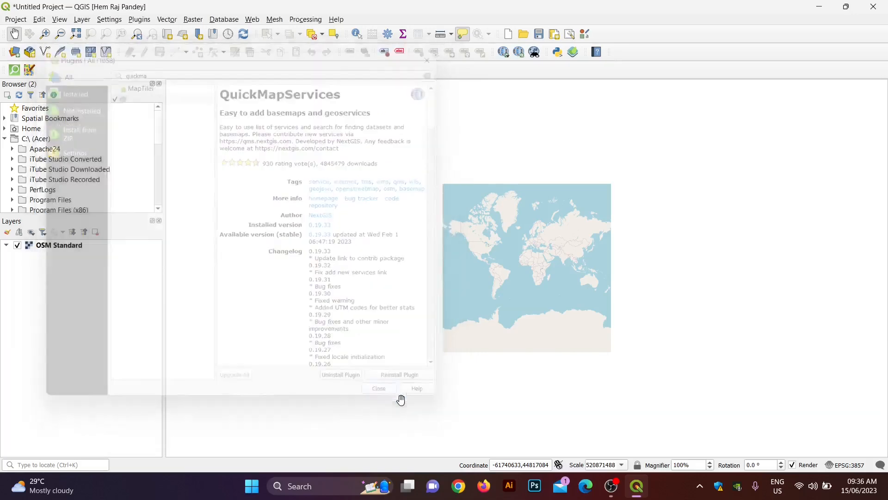
Step: Zoom the OSM basemap in toward northern India and Nepal
scroll(561, 258, "up", 2)
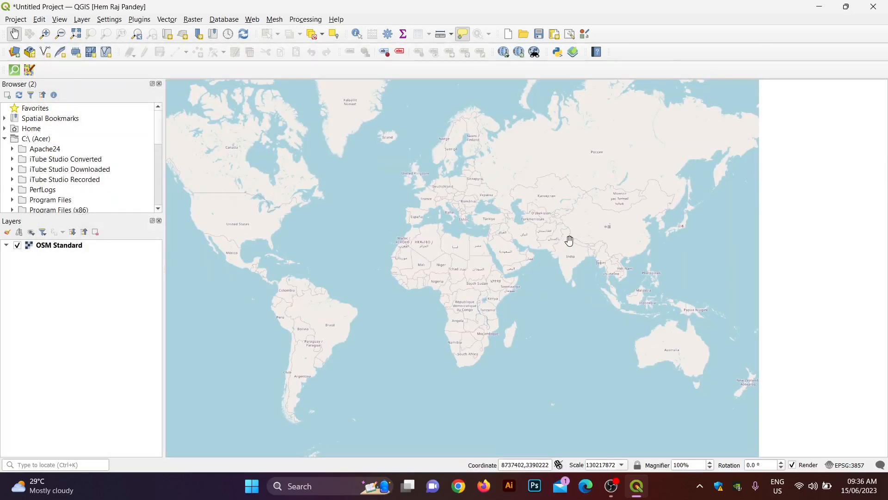
scroll(571, 243, "up", 3)
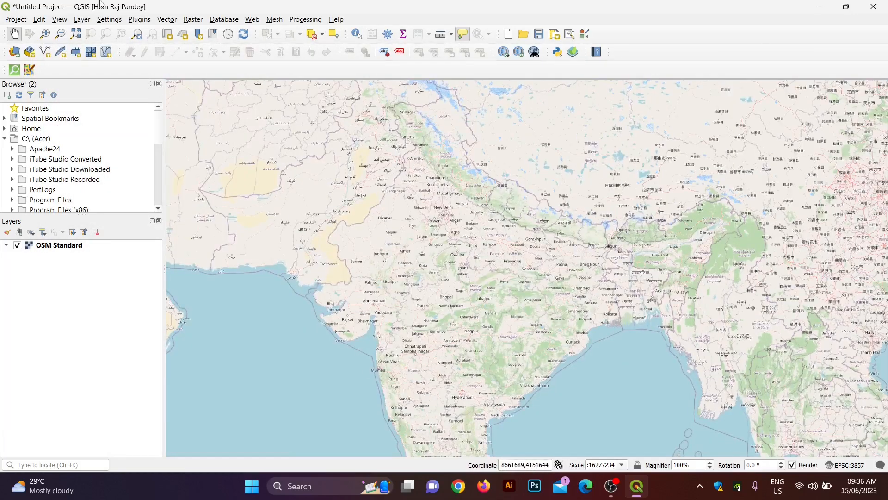
left_click(82, 19)
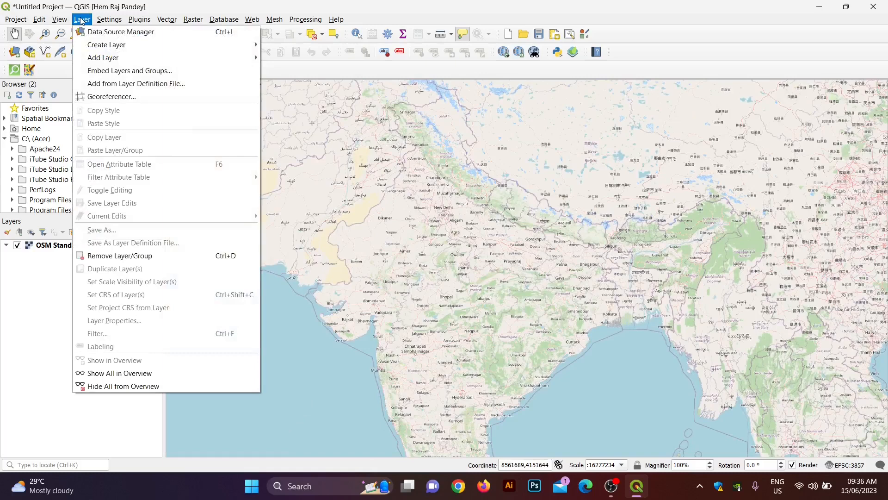
Step: Load Nepal.png from GeoDev > Georeferencing into the Georeferencer
left_click(108, 97)
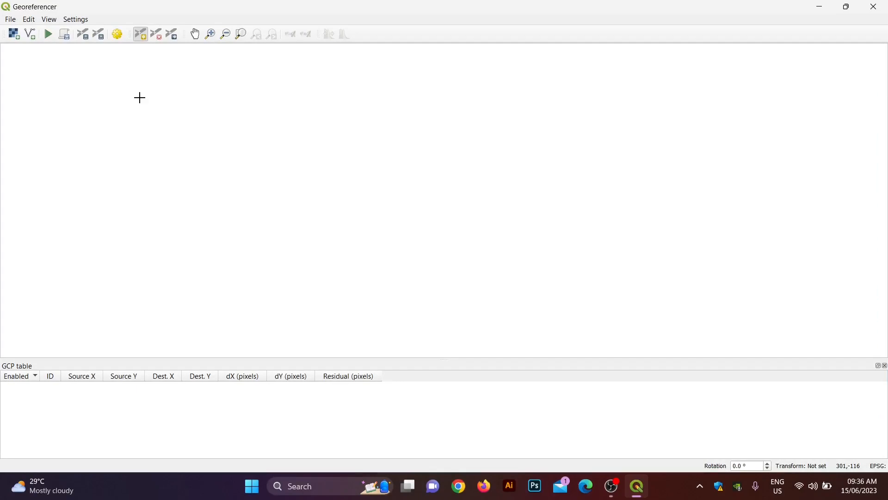
left_click(14, 35)
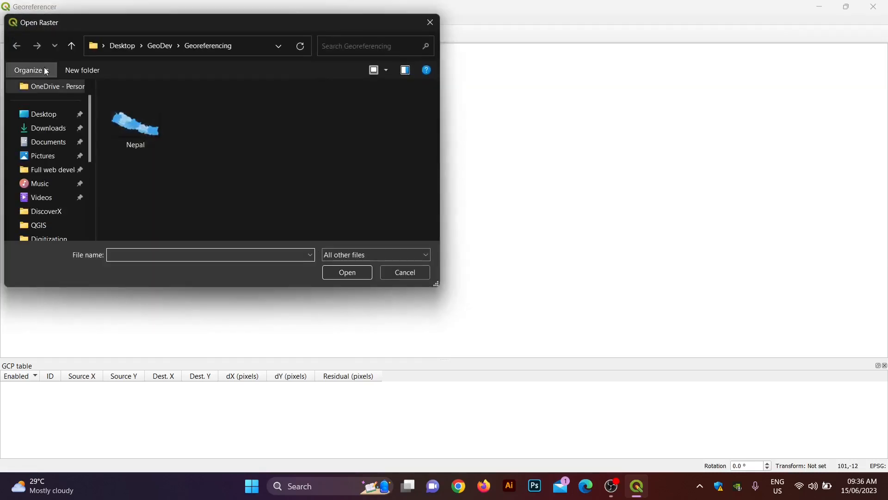
left_click(156, 44)
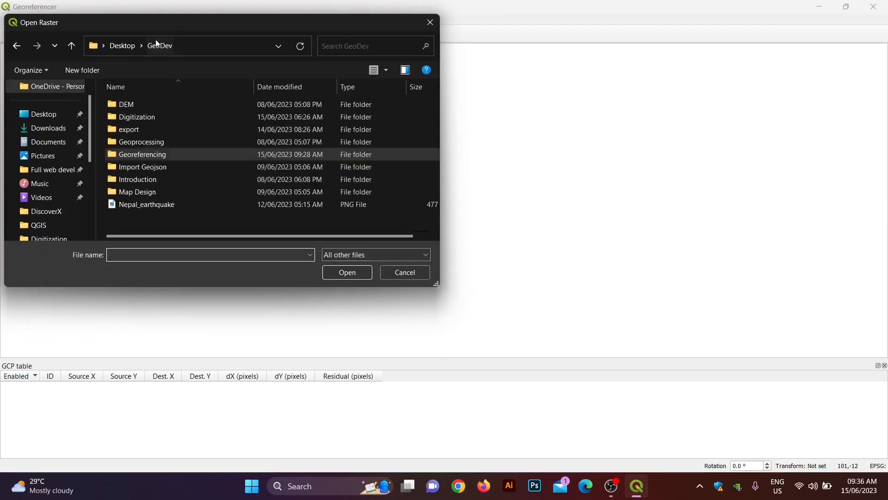
double_click(146, 156)
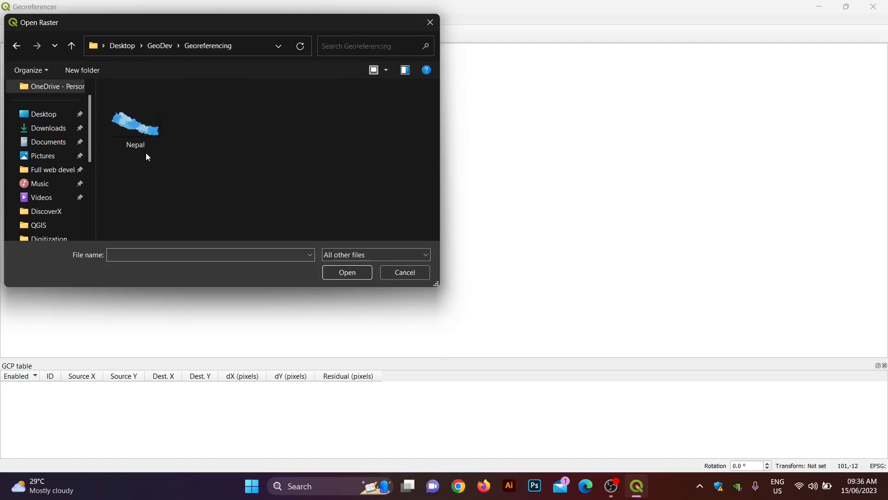
left_click(141, 114)
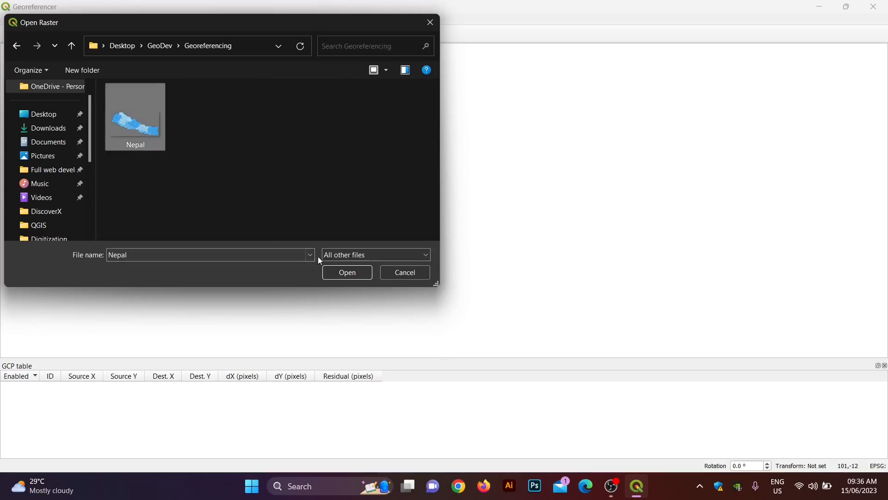
left_click(348, 273)
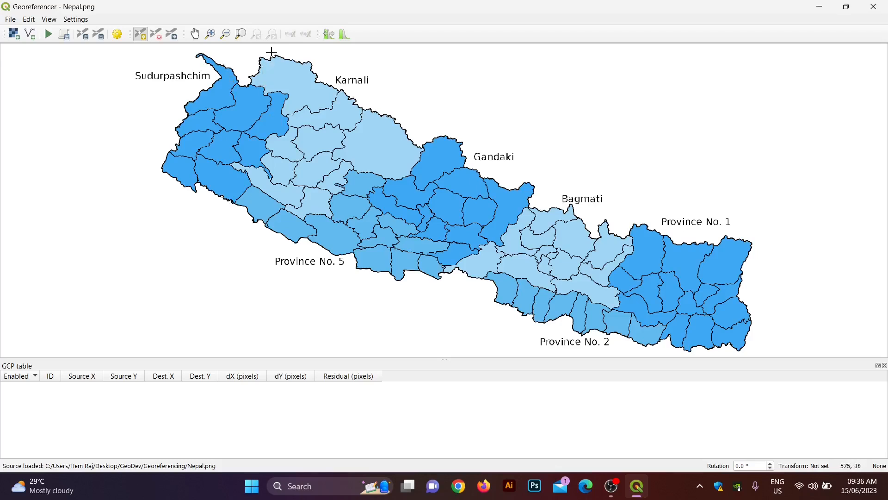
Step: Link the image's south-western border notch to OSM map point 8963287.66, 3318663.98
scroll(272, 53, "up", 2)
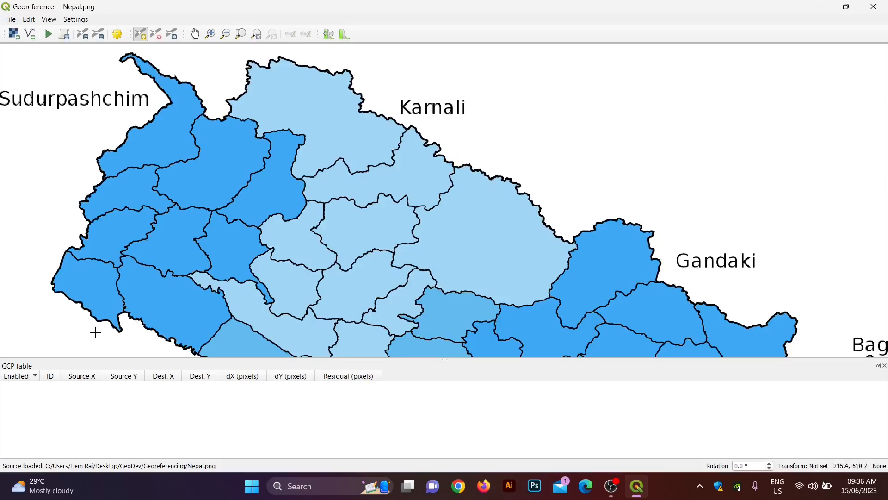
scroll(126, 343, "up", 2)
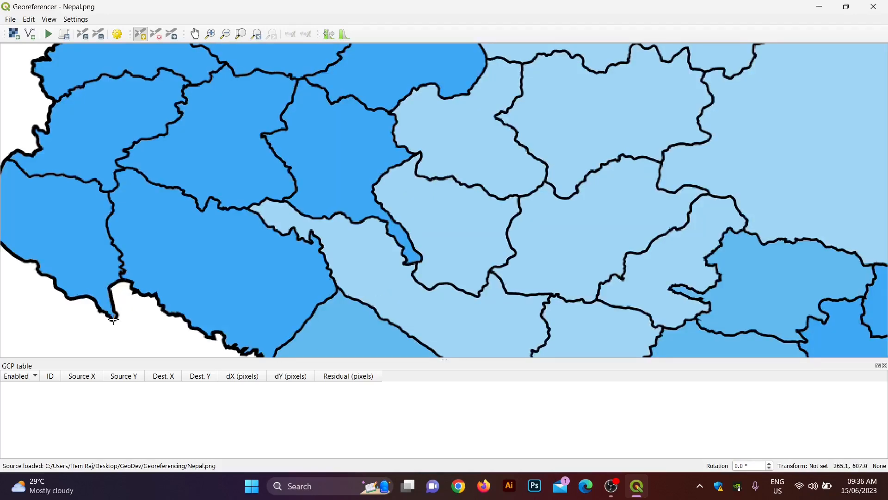
scroll(113, 320, "up", 2)
scroll(113, 319, "down", 4)
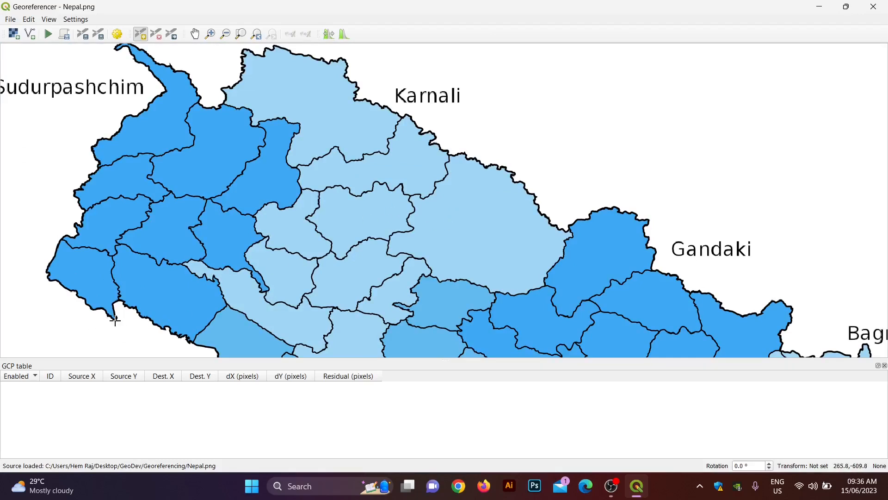
scroll(115, 319, "up", 4)
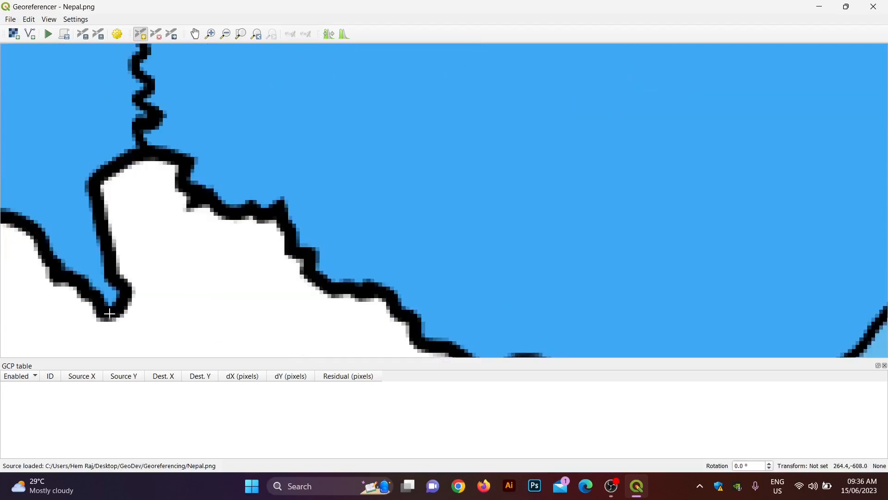
left_click(109, 314)
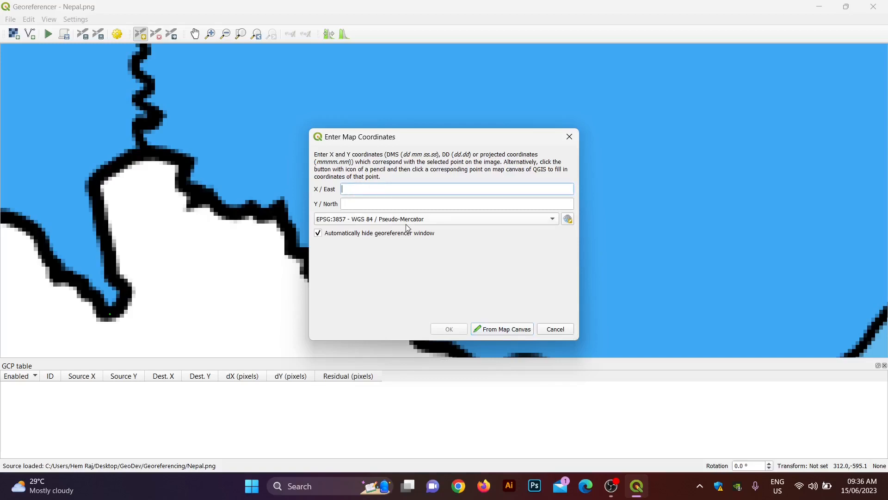
left_click(491, 332)
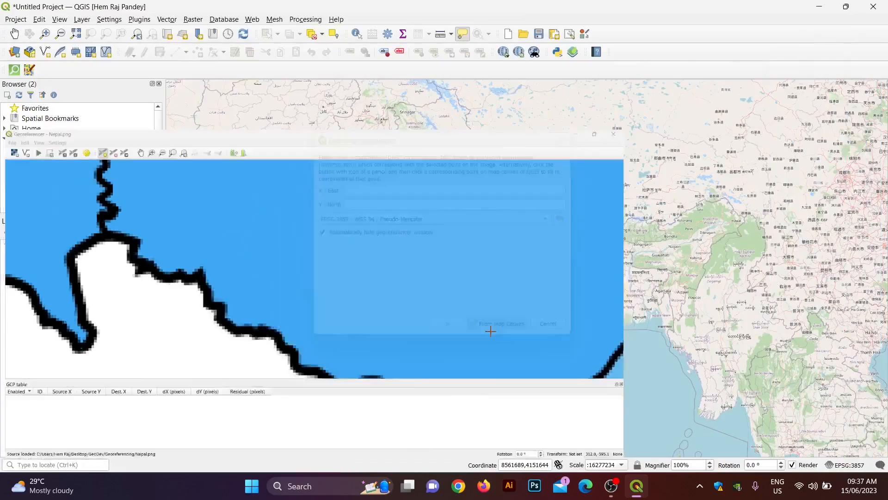
scroll(484, 208, "up", 5)
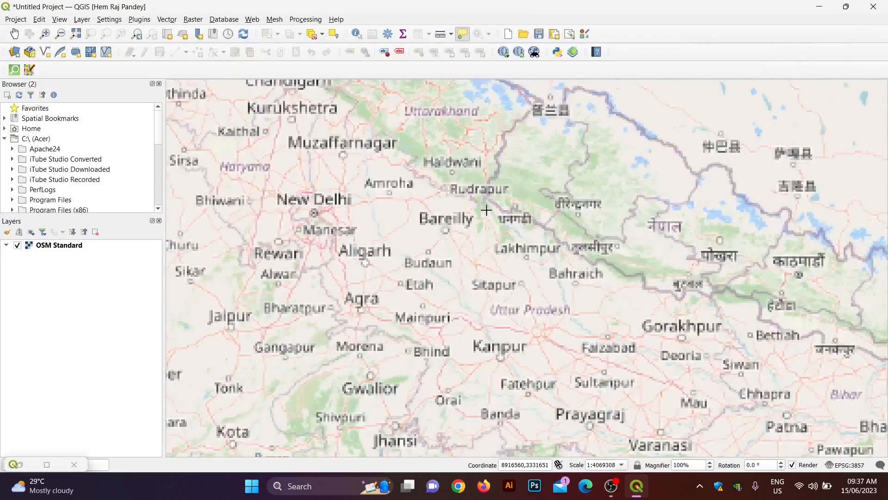
scroll(544, 274, "up", 3)
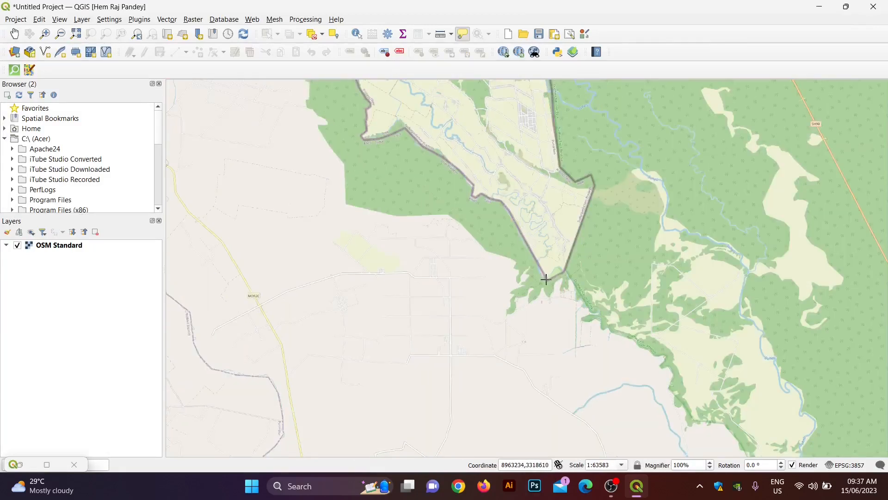
left_click(548, 278)
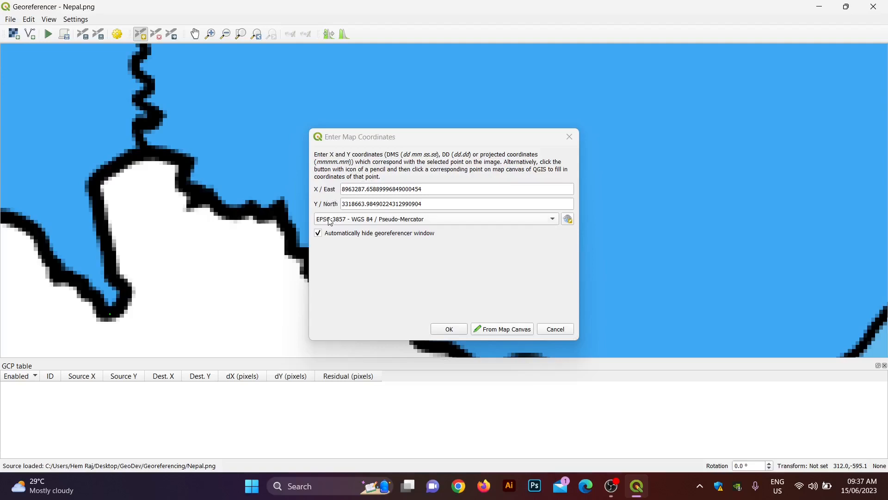
left_click(447, 329)
scroll(405, 268, "down", 5)
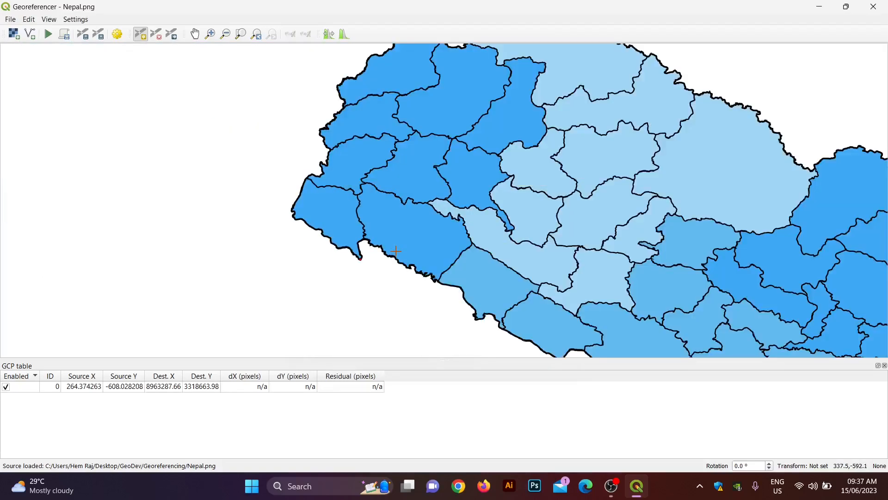
Step: Mark a control point on the image's north-western border bend
key("Up")
key("Up")
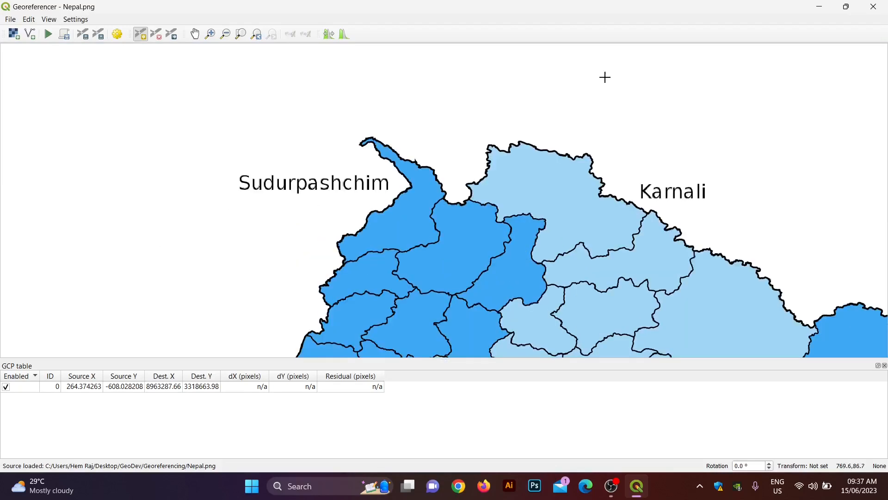
scroll(586, 155, "up", 1)
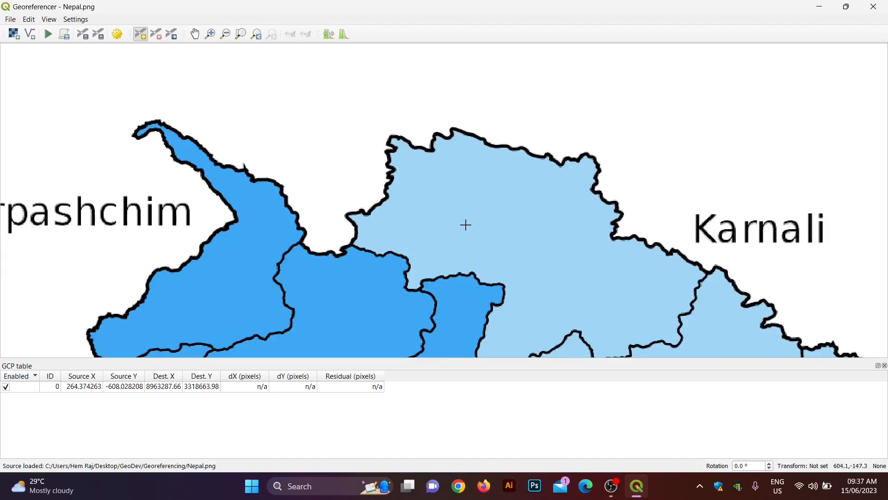
scroll(233, 222, "up", 2)
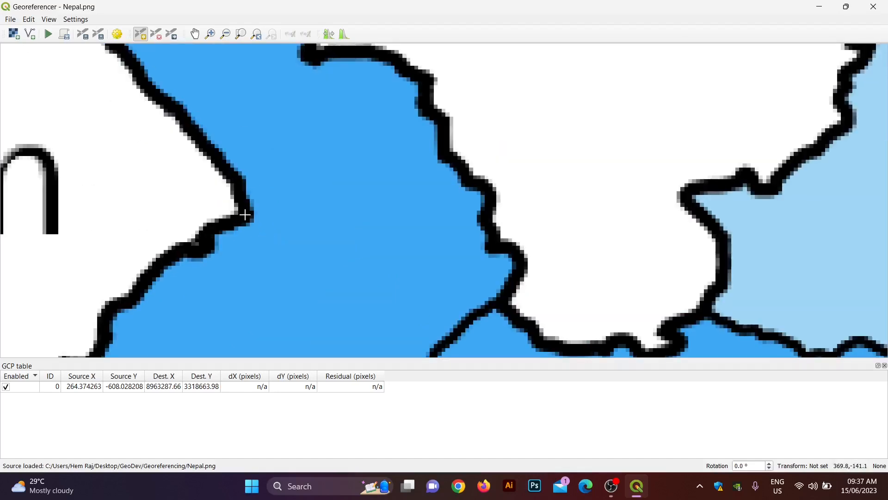
left_click(245, 214)
Step: Match it to map coordinates 9003255.71, 3520048.60 near Gaga on the OSM basemap
left_click(499, 327)
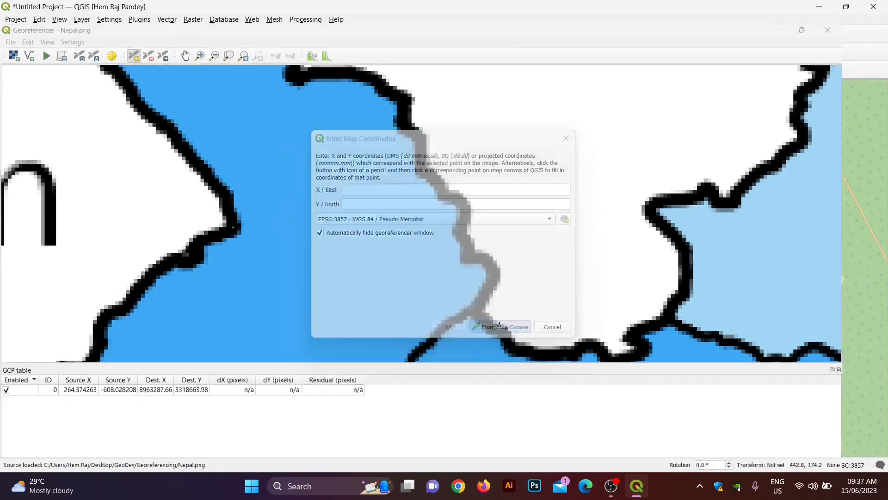
scroll(402, 143, "up", 3)
scroll(402, 147, "down", 4)
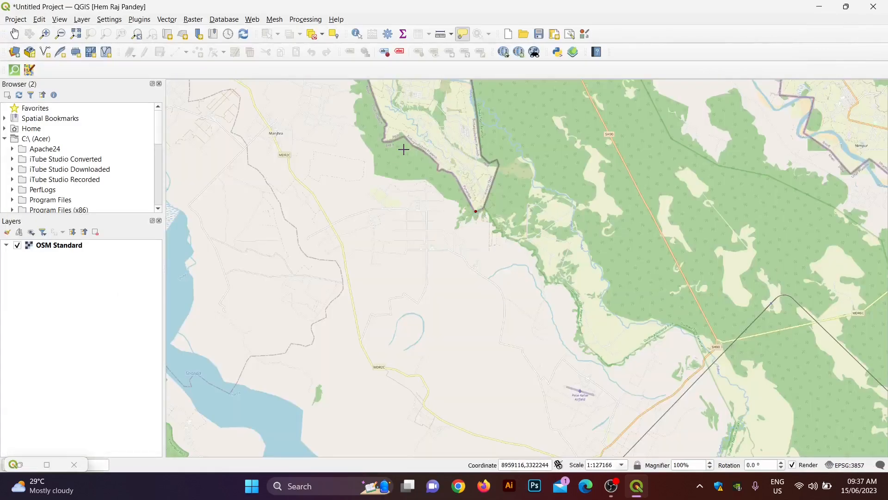
scroll(403, 149, "down", 3)
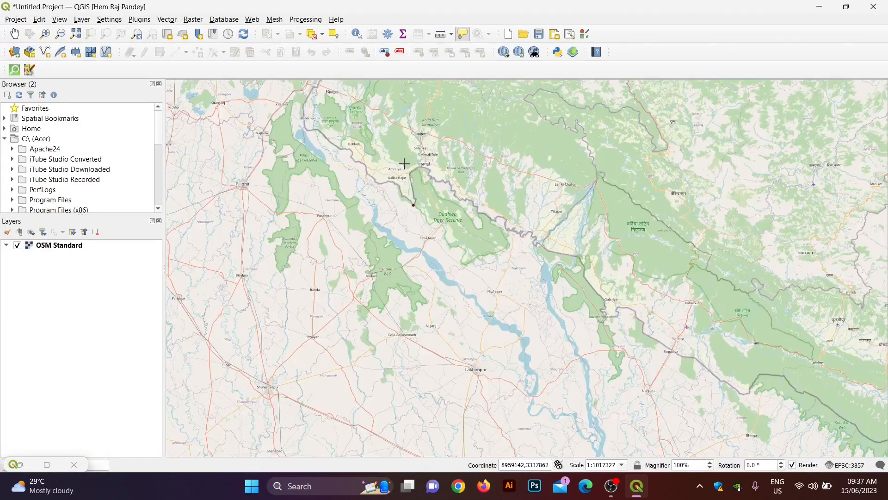
scroll(404, 164, "down", 1)
key("Up")
key("Up")
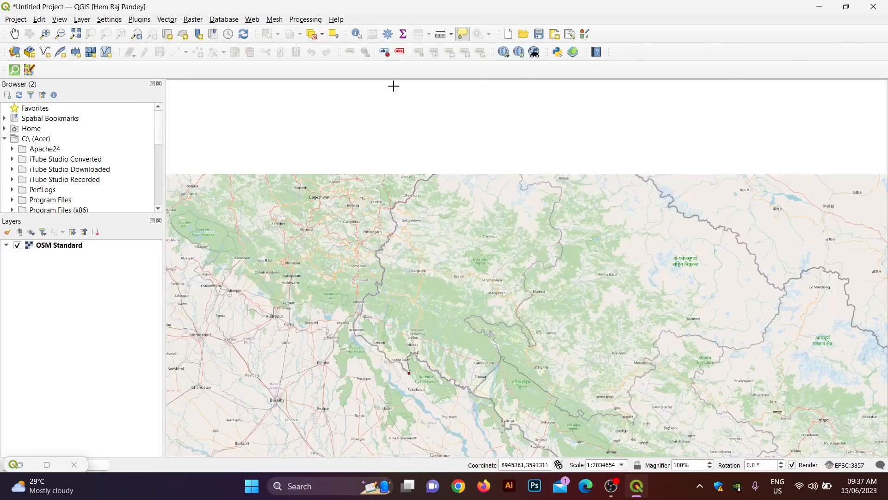
scroll(442, 164, "up", 3)
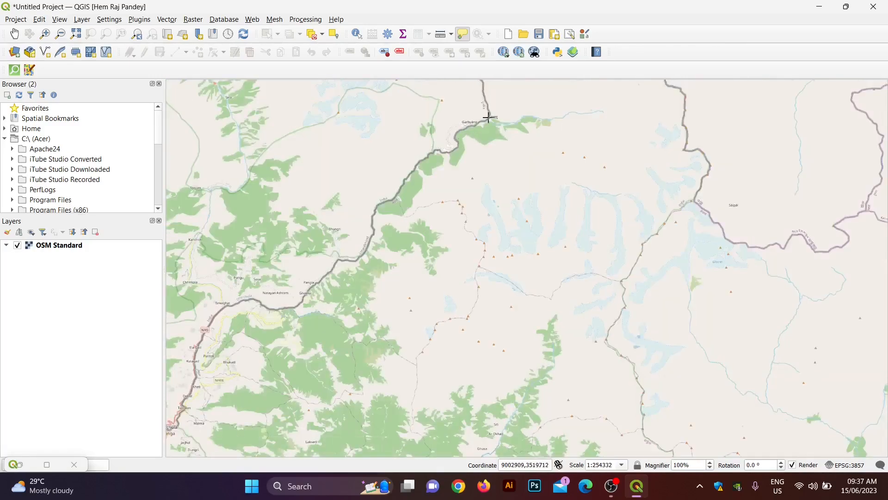
scroll(485, 115, "up", 4)
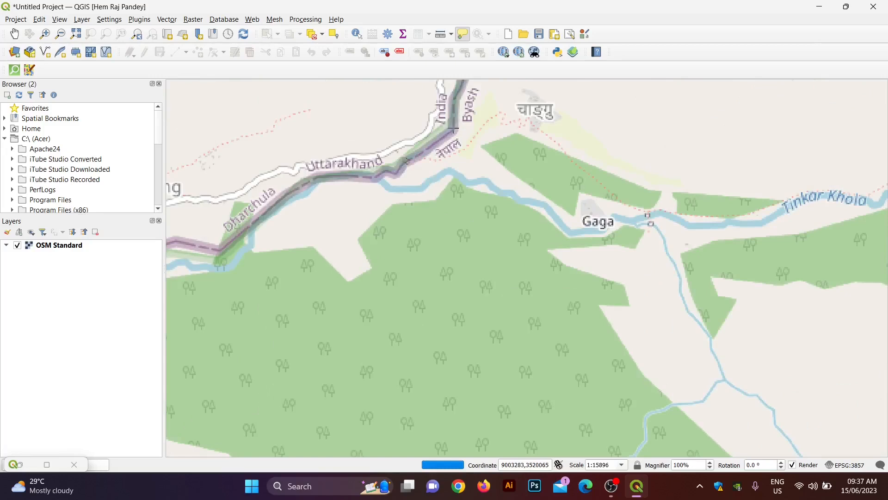
left_click(453, 130)
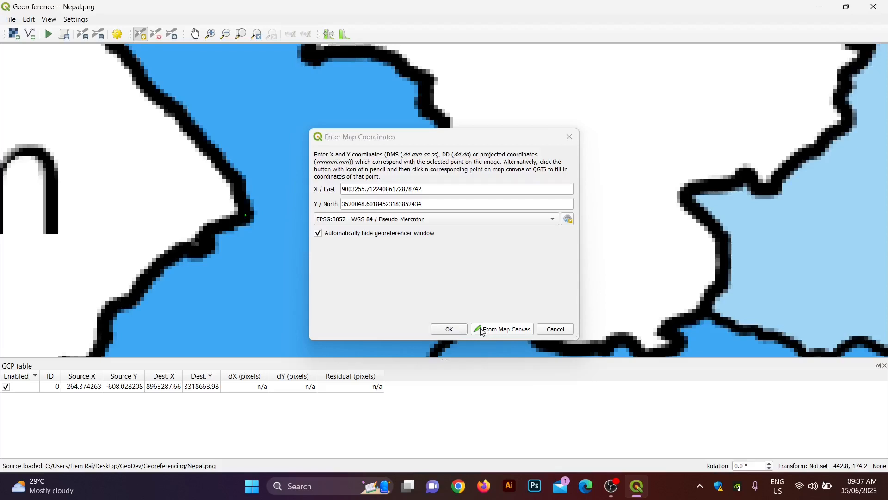
left_click(449, 329)
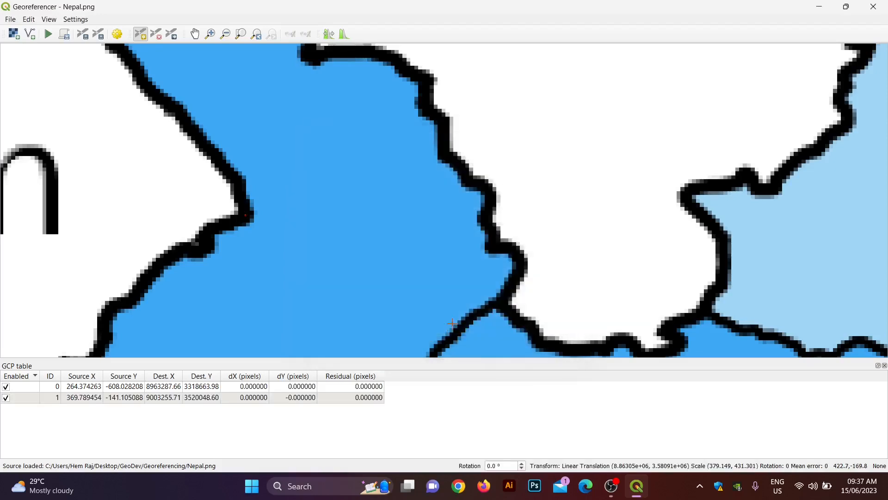
scroll(431, 237, "down", 2)
Step: Mark a control point on Province No. 1's eastern border in the image
scroll(432, 237, "down", 2)
key("Right")
key("Right")
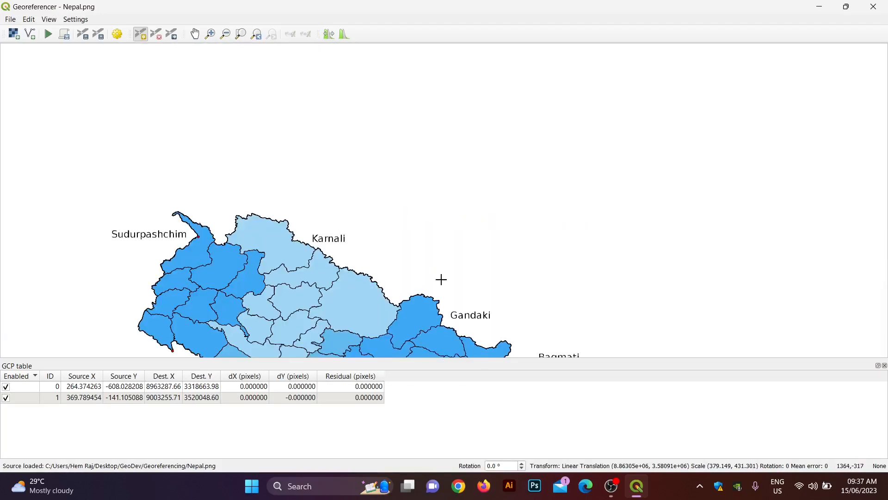
key("Down")
key("Down")
scroll(509, 245, "up", 5)
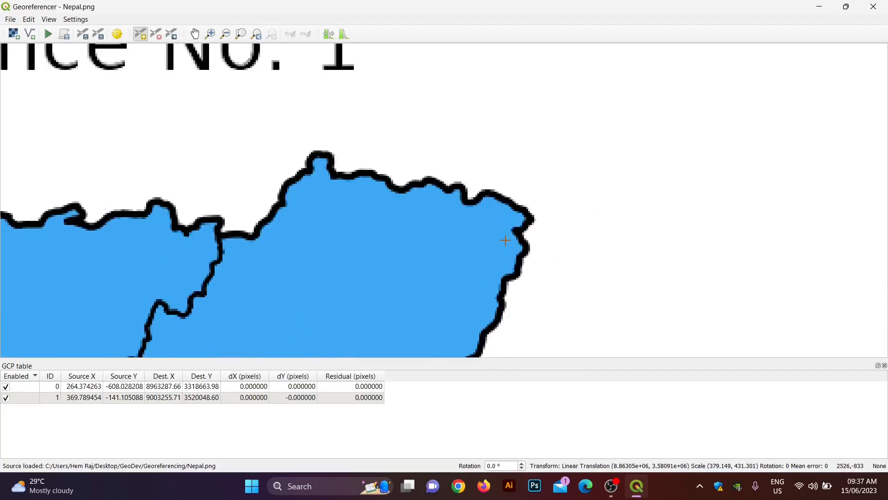
left_click(529, 217)
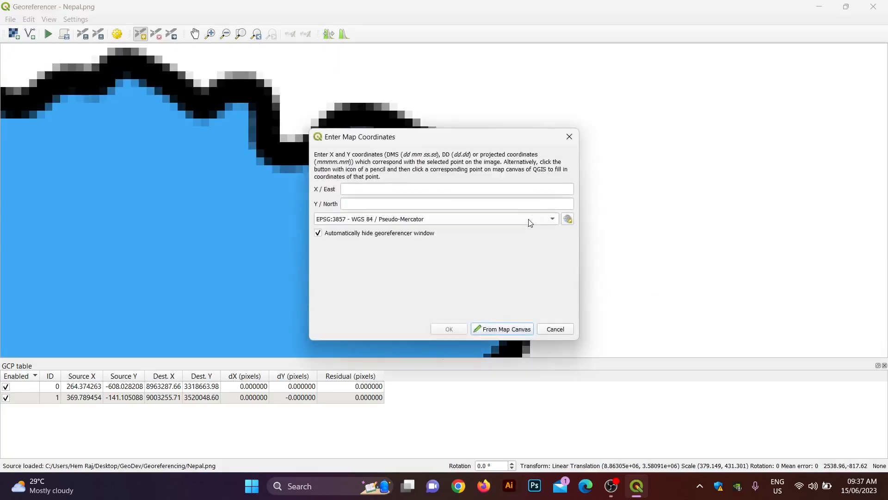
Step: Match it to glacier-area map coordinates 9818514.50, 3229236.35 on the basemap
left_click(509, 329)
scroll(565, 290, "down", 10)
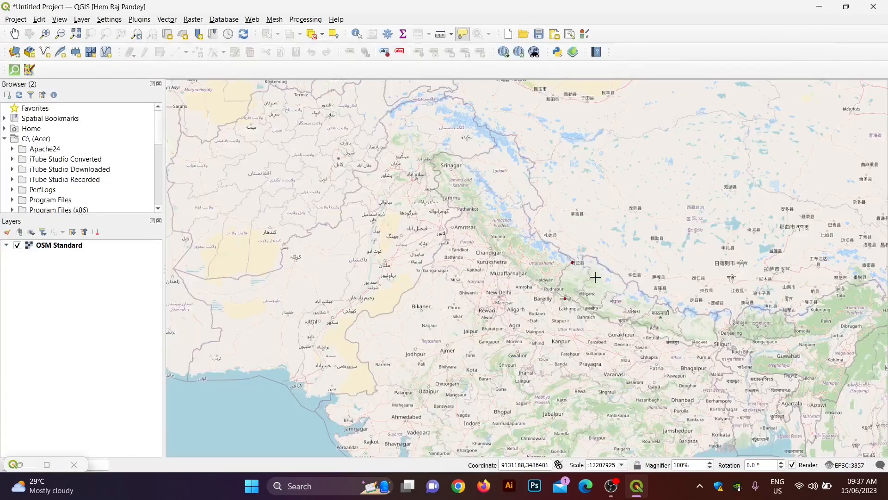
scroll(707, 319, "up", 5)
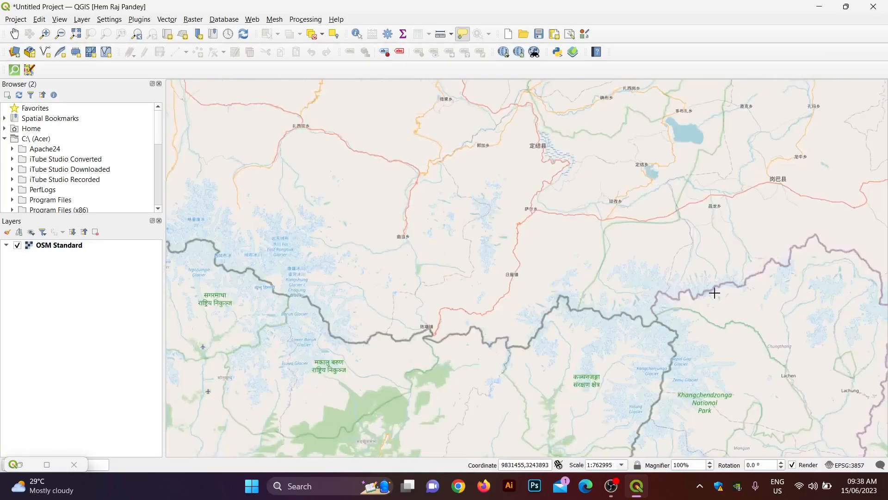
scroll(658, 365, "down", 2)
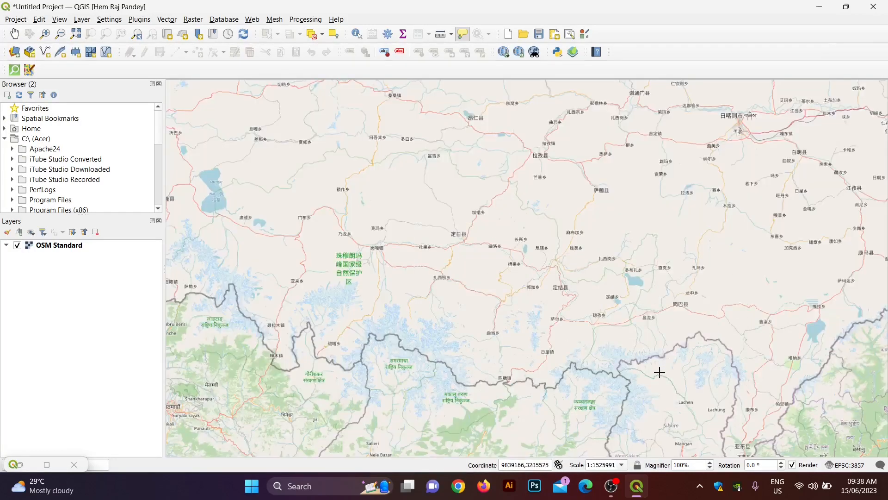
key("Down")
scroll(628, 294, "up", 1)
scroll(629, 287, "up", 1)
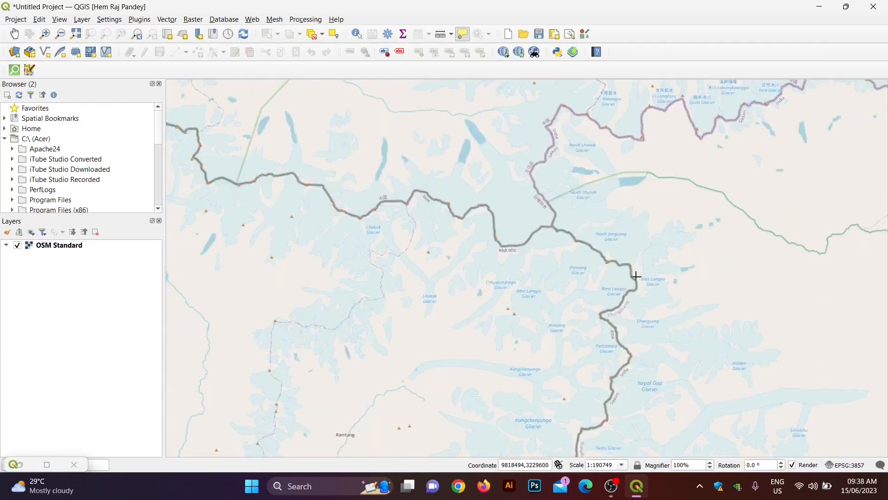
scroll(633, 287, "up", 2)
left_click(637, 285)
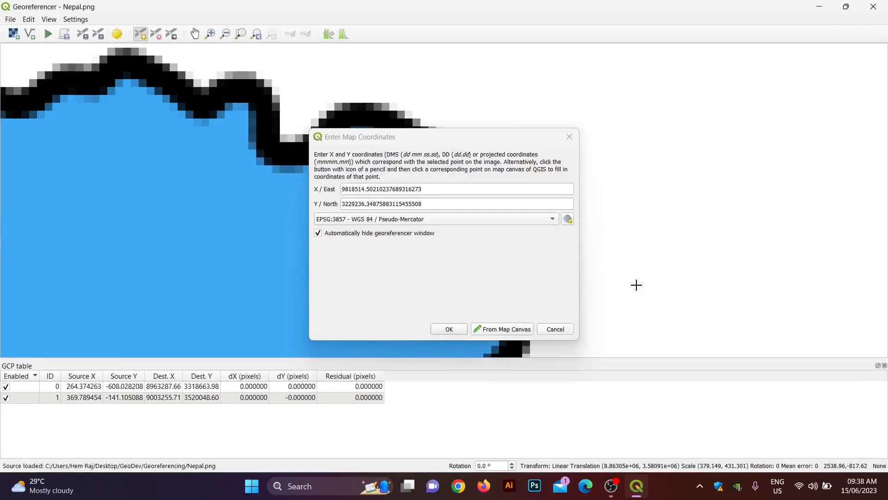
left_click(459, 332)
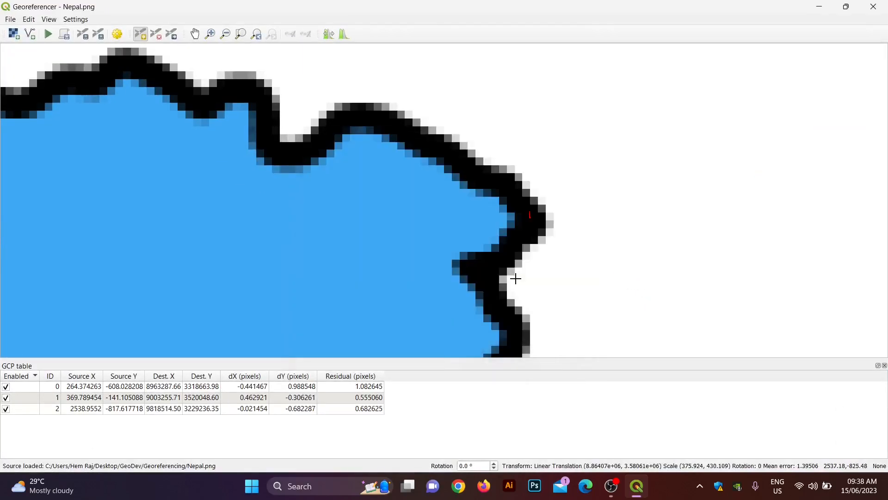
key("Down")
key("Down")
key("Down")
key("Down")
key("Down")
key("Down")
scroll(394, 272, "down", 5)
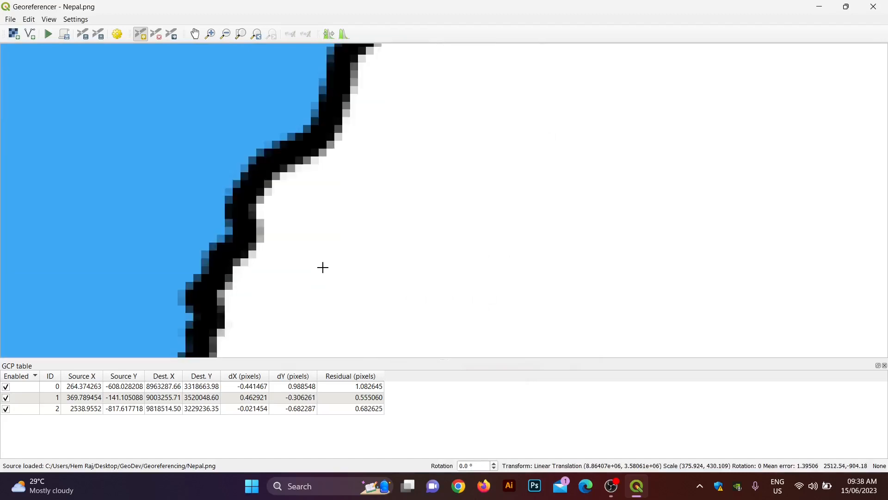
key("Down")
key("Down")
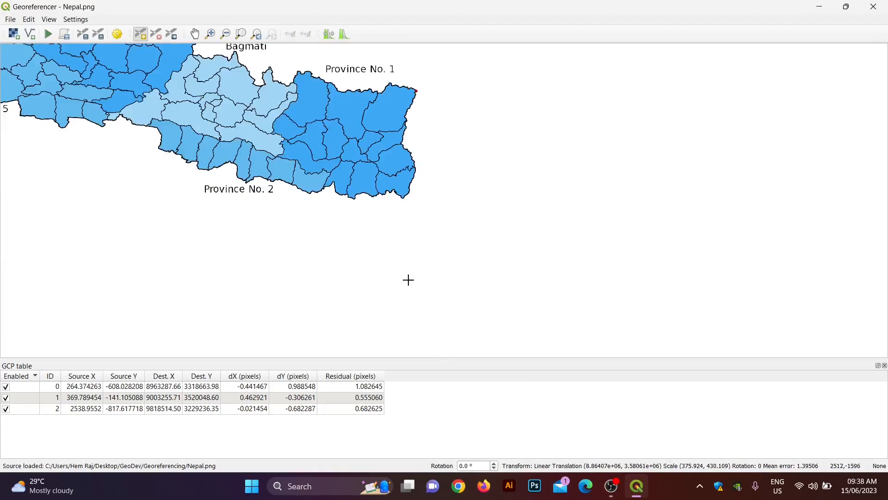
scroll(421, 199, "up", 5)
Step: Pair Province No. 1's southern tip with map coordinates 9798367.29, 3044156.57 near Thakurganj
scroll(275, 179, "up", 1)
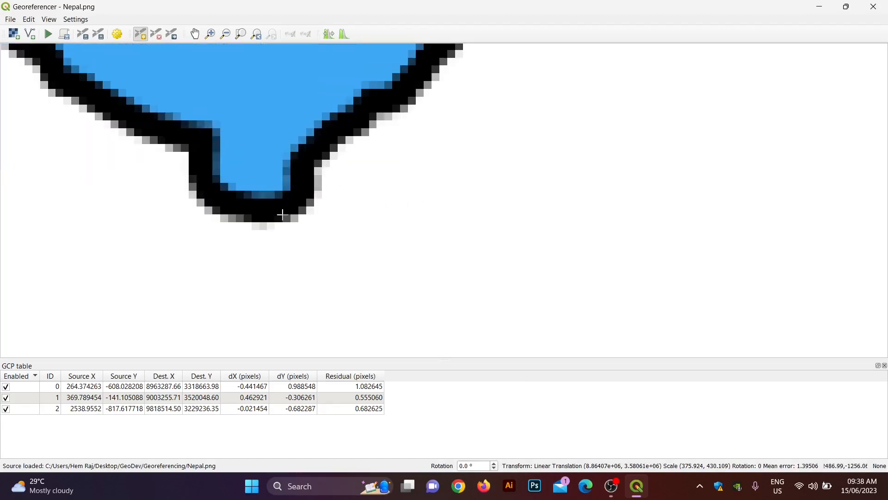
left_click(283, 216)
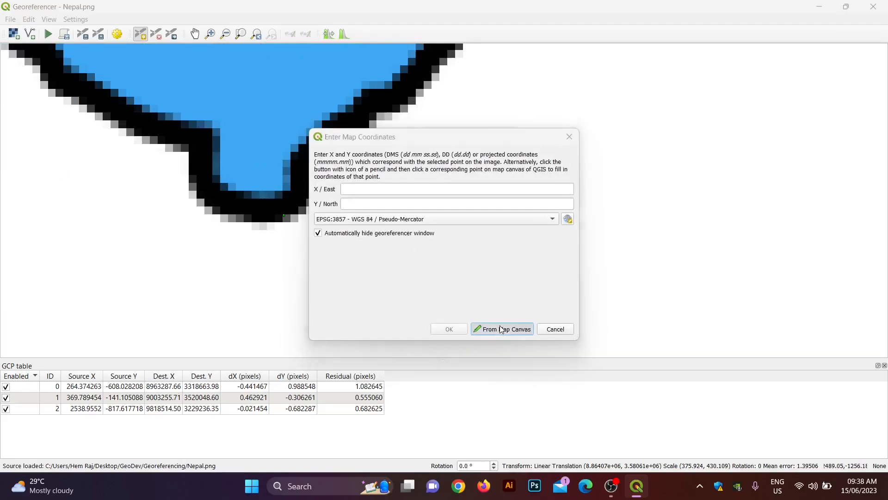
left_click(508, 329)
scroll(467, 291, "up", 3)
key("Down")
key("Down")
key("Down")
key("Down")
key("Down")
key("Down")
key("Down")
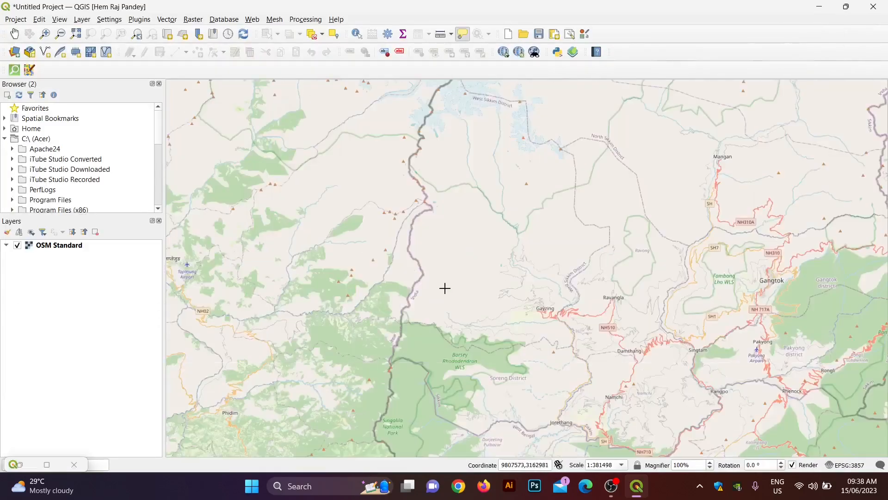
key("Down")
key("Down")
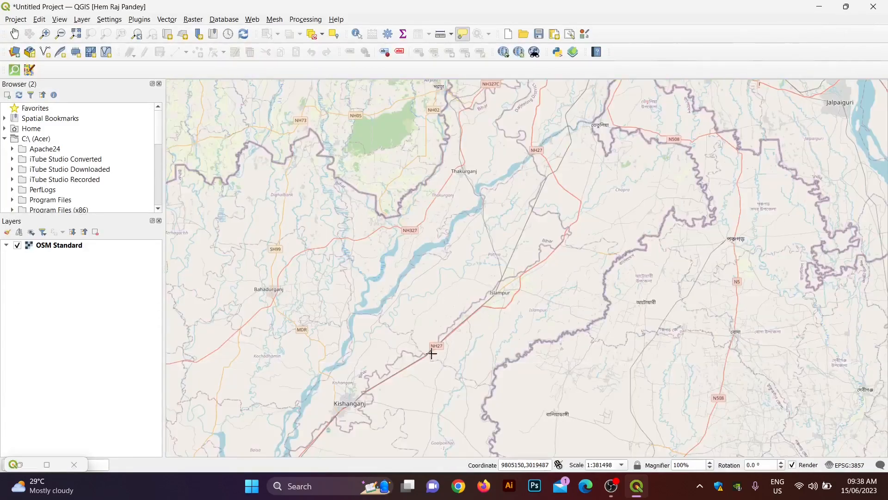
scroll(393, 216, "up", 2)
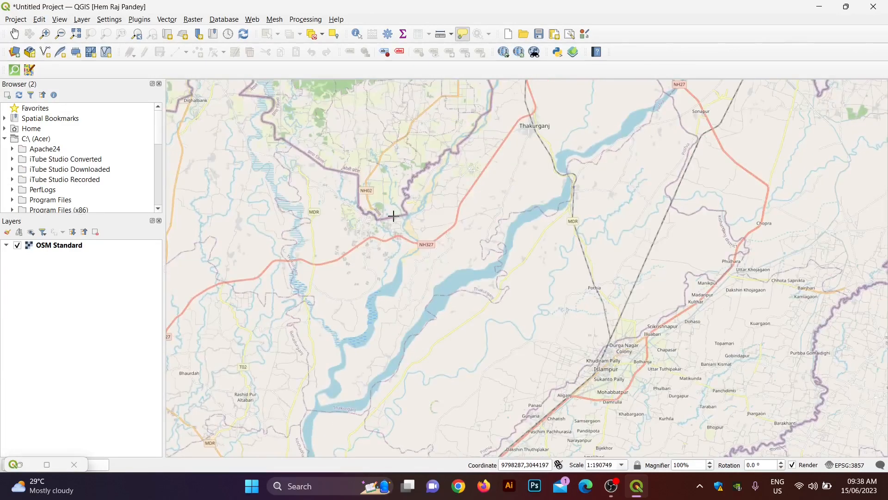
left_click(394, 216)
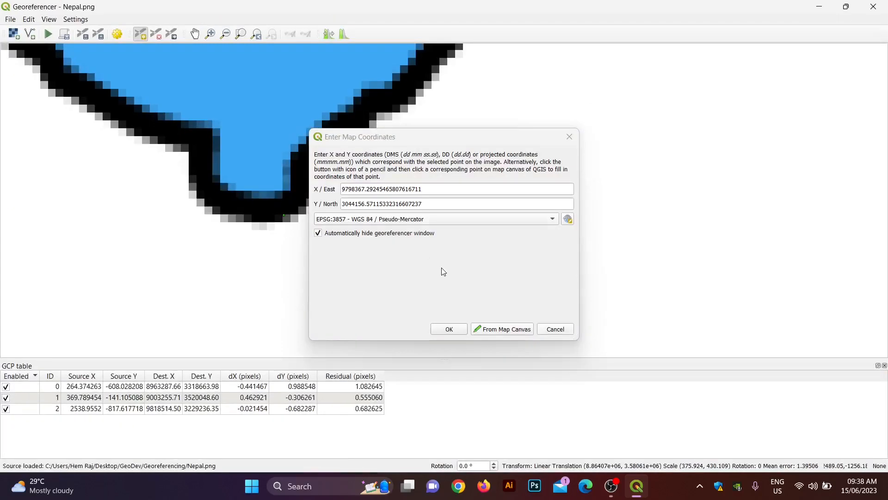
left_click(448, 327)
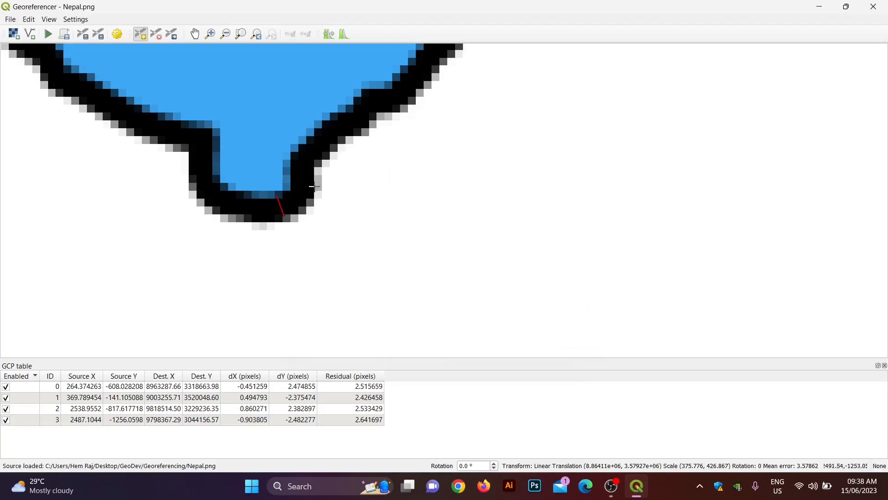
Step: Pan the image view to bring Province No. 2 into view
scroll(265, 156, "down", 1)
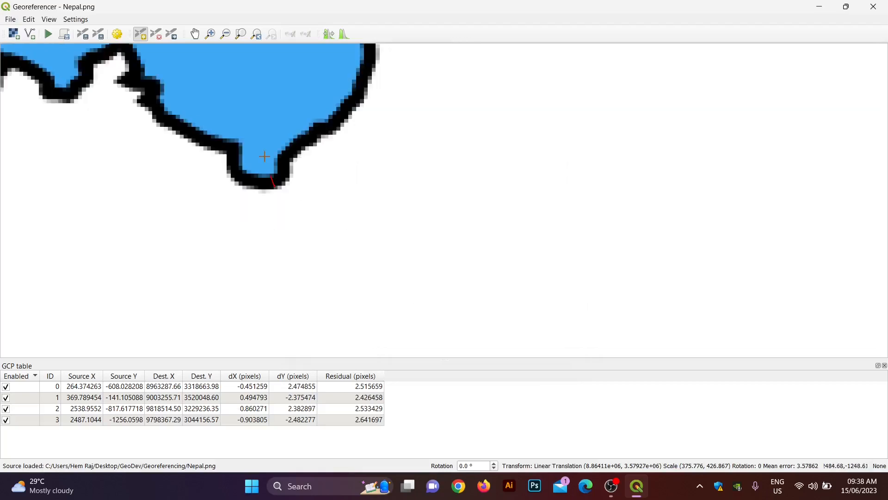
key("Up")
key("Up")
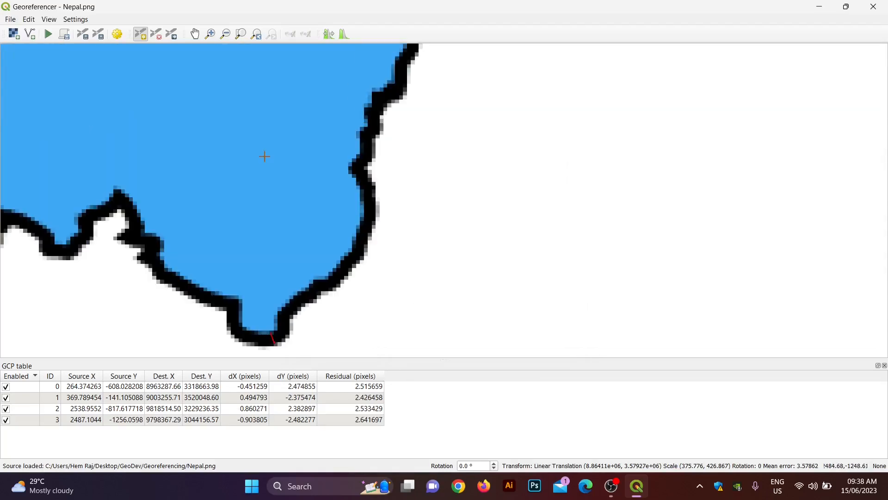
scroll(265, 156, "down", 2)
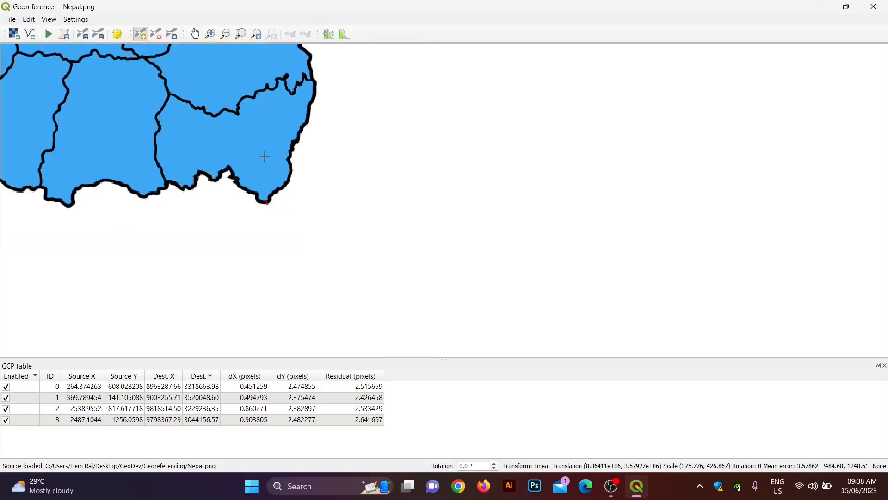
key("Left")
key("Left")
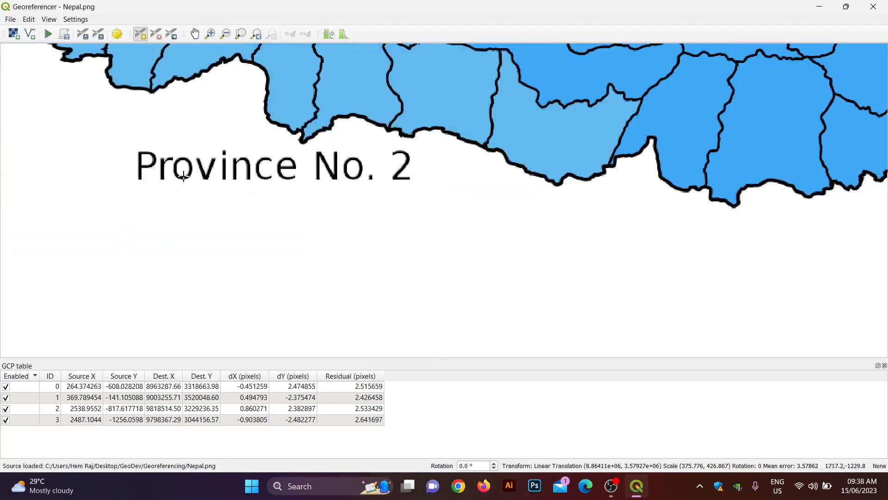
scroll(529, 161, "down", 2)
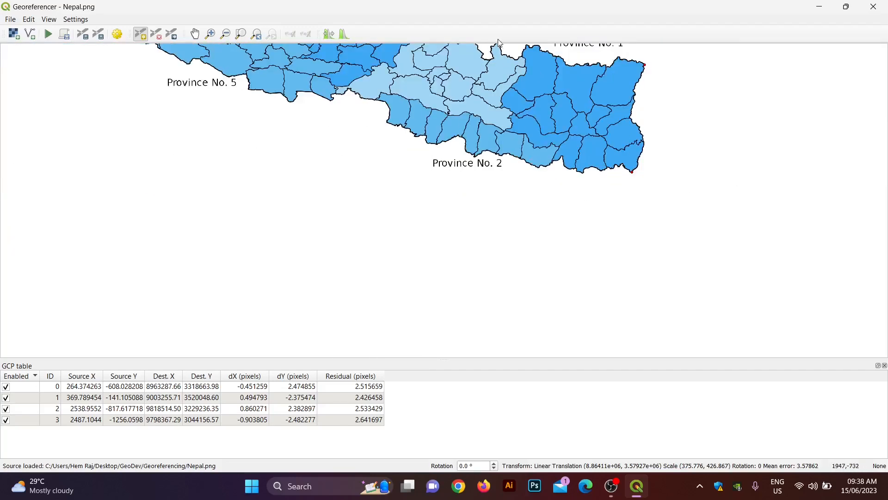
scroll(498, 50, "up", 4)
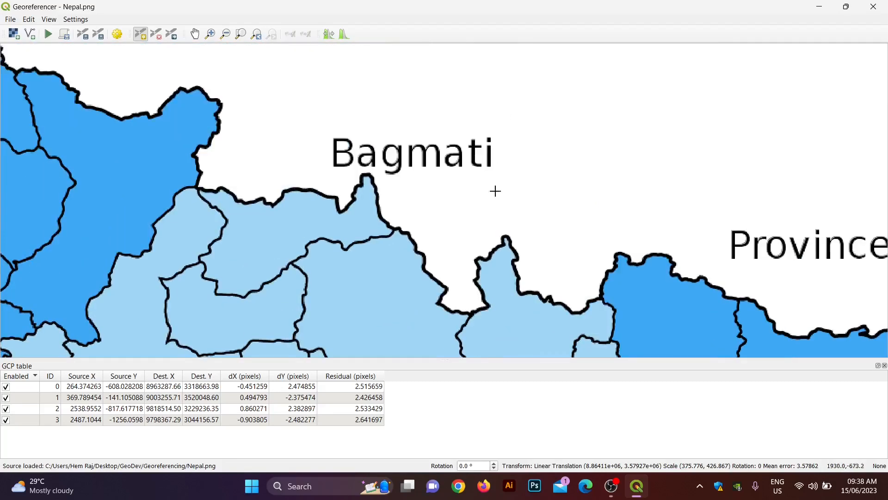
Step: Pin the border peak below Bagmati to OSM map coordinates 9541298.59, 3297692.45
left_click(368, 175)
left_click(504, 328)
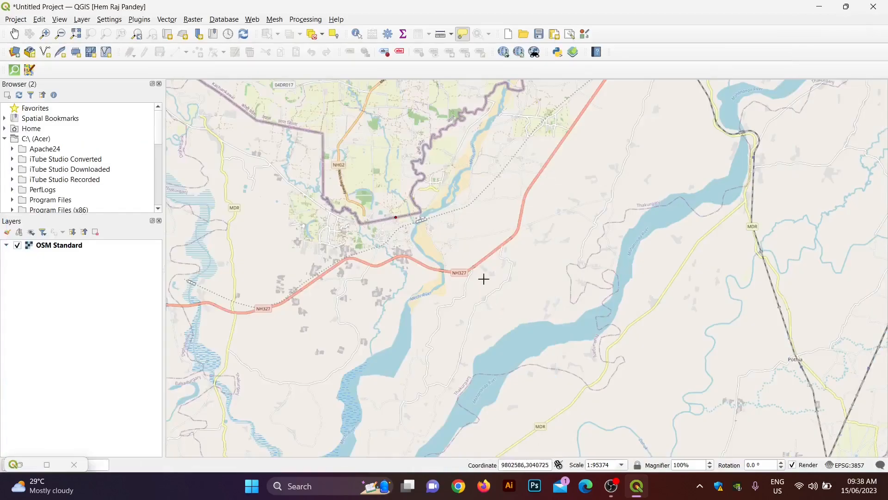
scroll(470, 243, "down", 3)
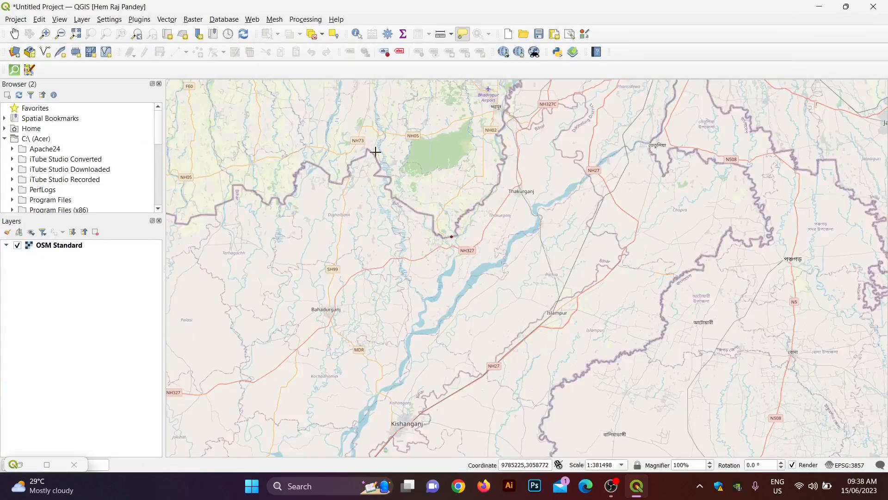
scroll(375, 152, "down", 1)
key("Up")
key("Up")
key("Up")
key("Up")
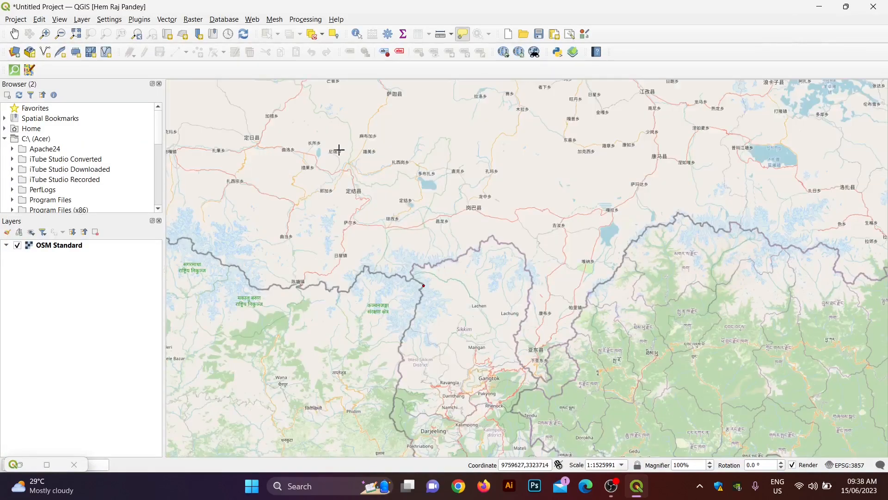
key("Left")
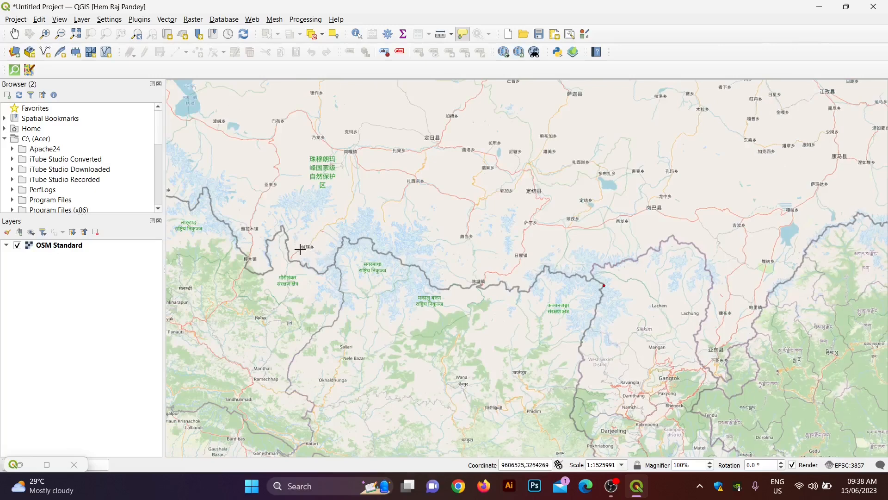
key("Left")
scroll(352, 199, "up", 4)
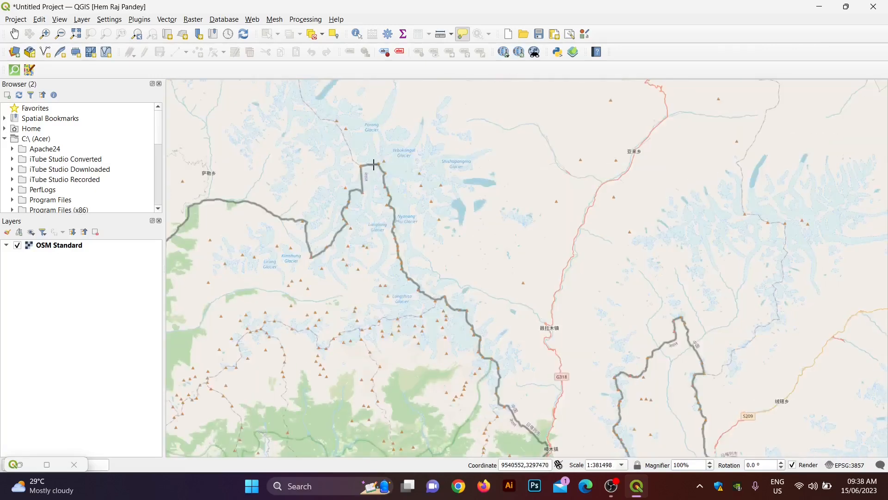
left_click(381, 150)
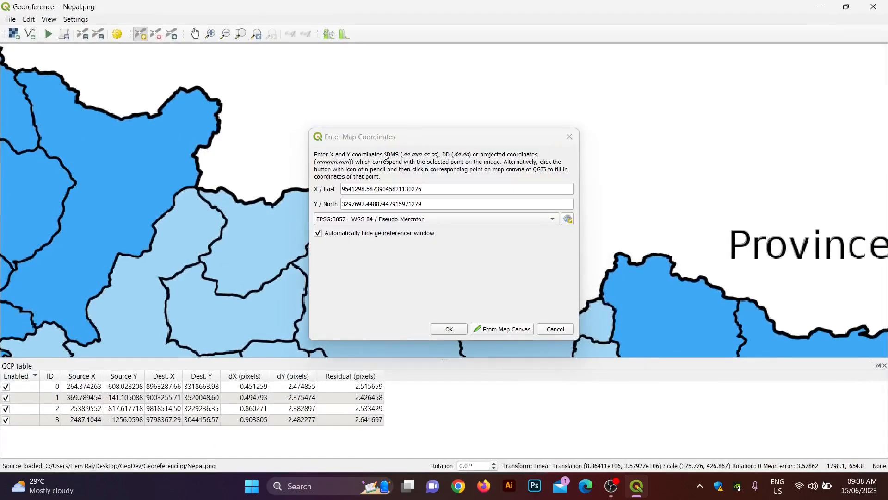
left_click(449, 329)
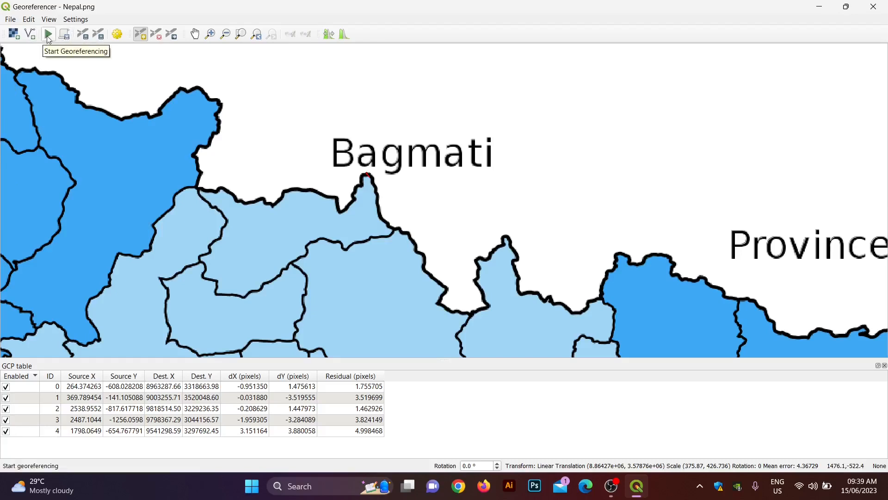
Step: Set the target CRS to EPSG:4326 - WGS 84 and start georeferencing
left_click(72, 21)
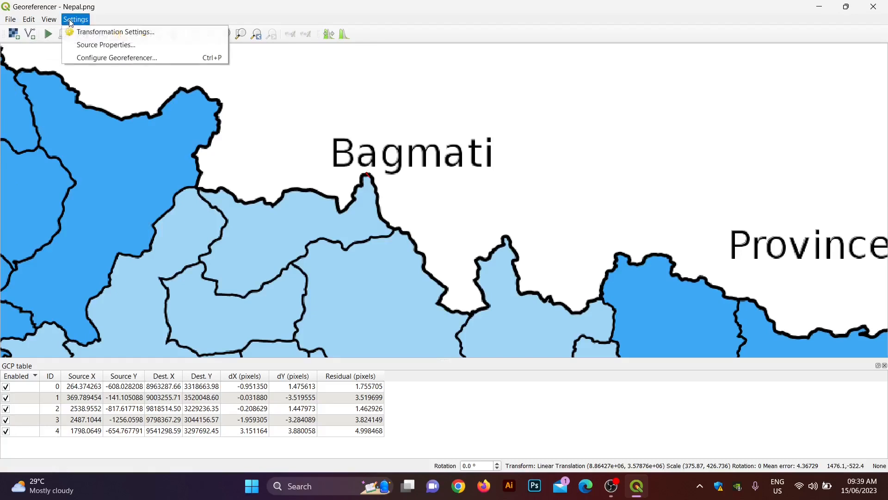
left_click(89, 33)
left_click(504, 121)
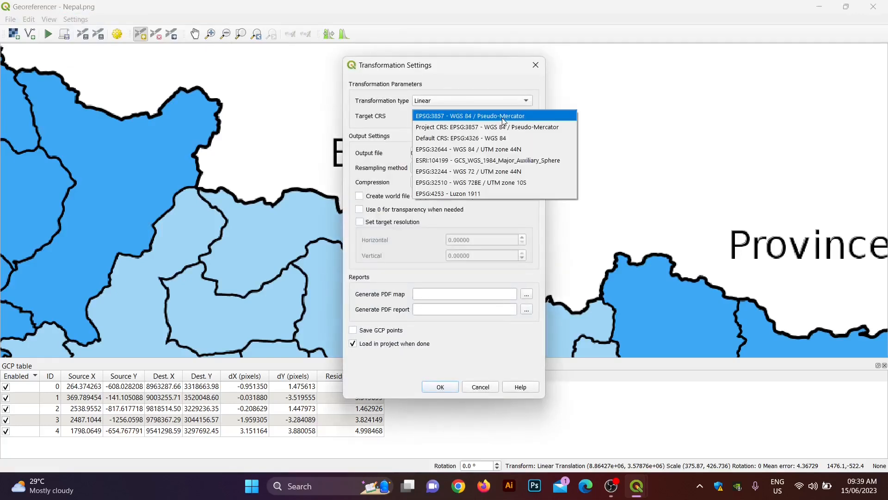
left_click(490, 140)
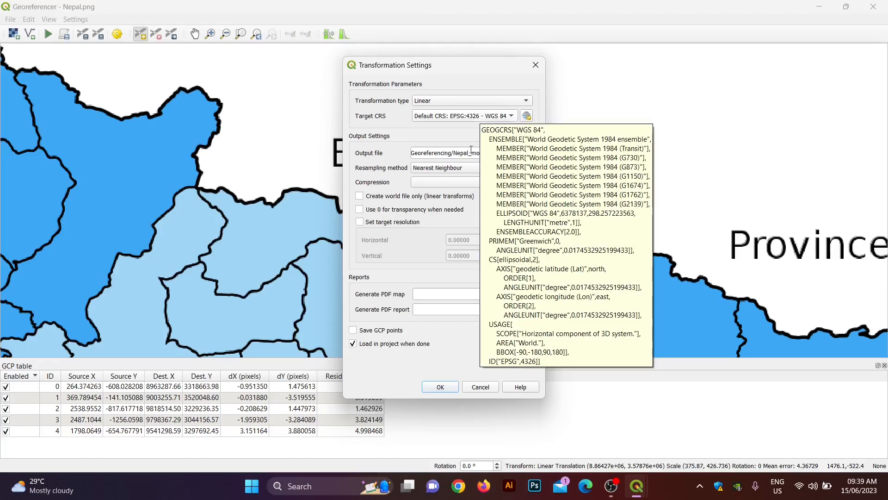
left_click(441, 387)
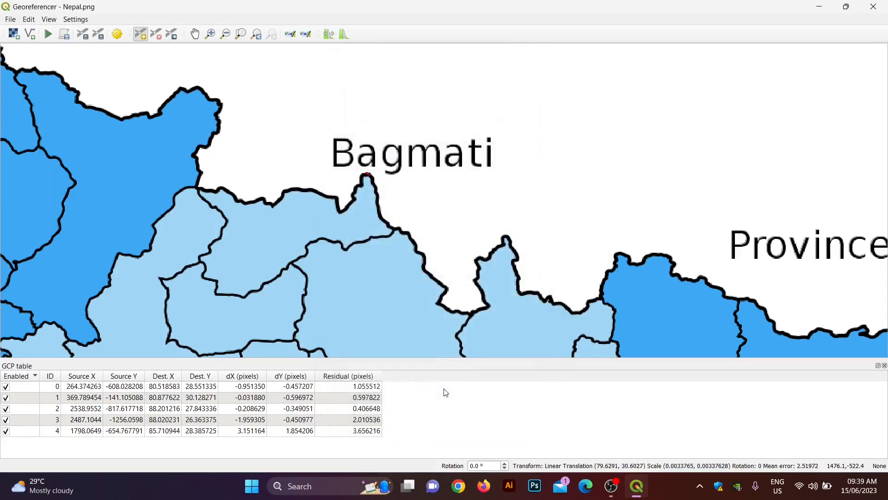
left_click(51, 36)
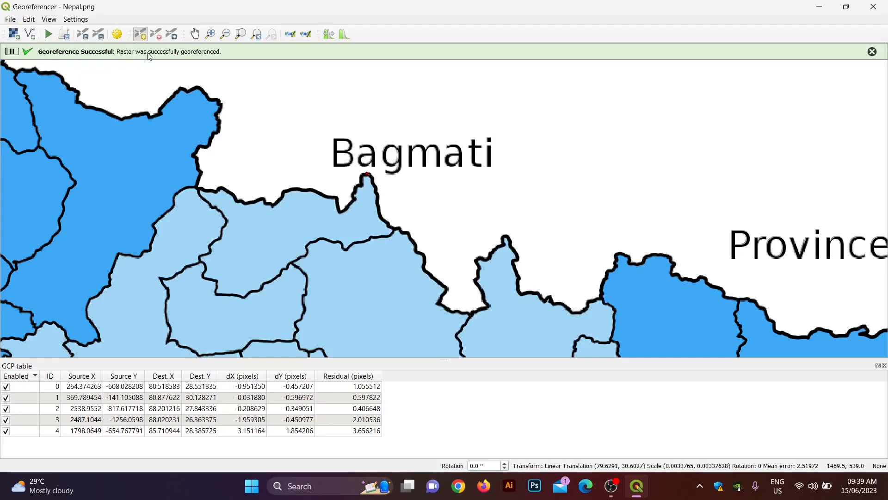
Step: Minimize the Georeferencer and frame Nepal on the main map
left_click(817, 7)
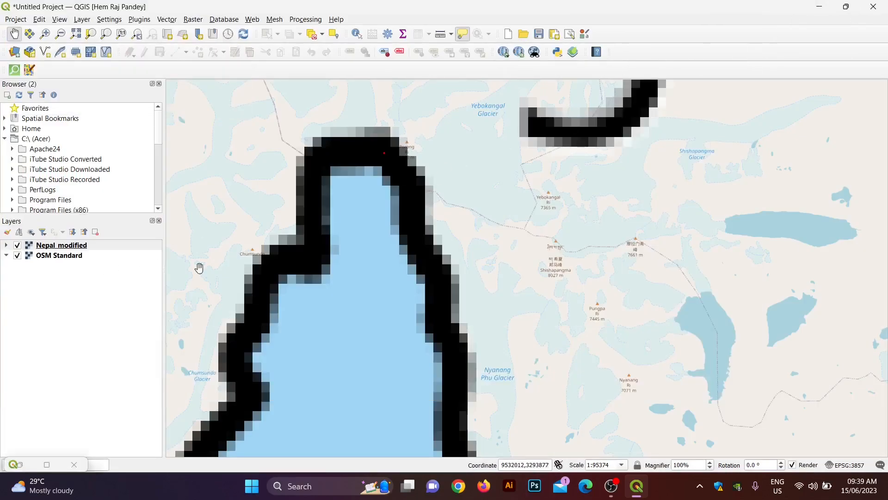
scroll(313, 294, "down", 7)
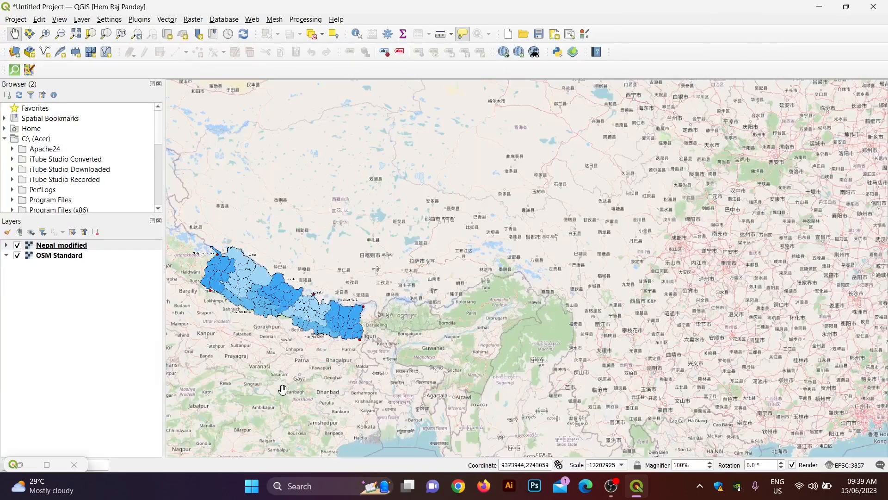
left_click_drag(332, 382, 403, 381)
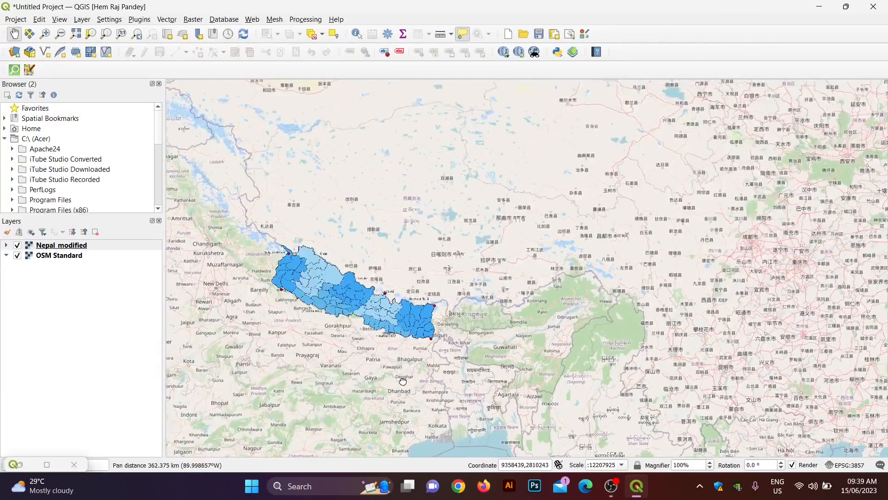
scroll(272, 305, "up", 1)
left_click_drag(307, 376, 327, 297)
Step: Toggle OSM Standard and Nepal_modified off and on to compare, keeping Nepal centred
left_click(18, 256)
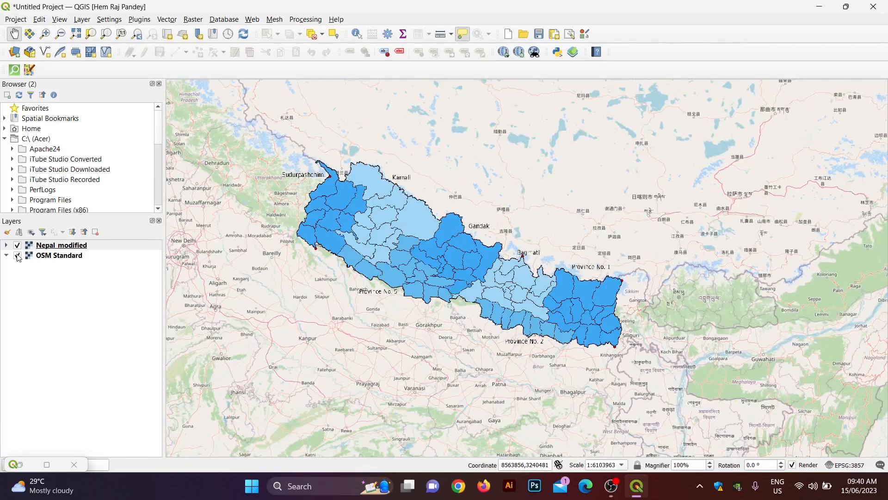
left_click(18, 256)
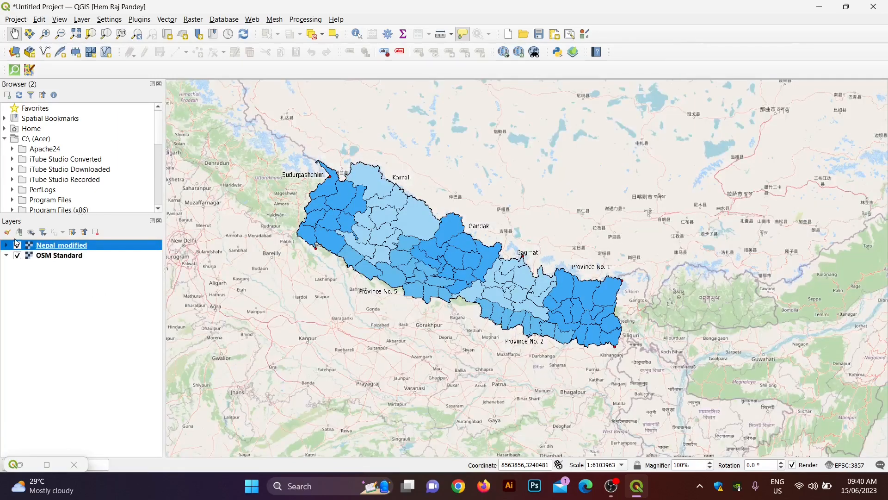
left_click(17, 245)
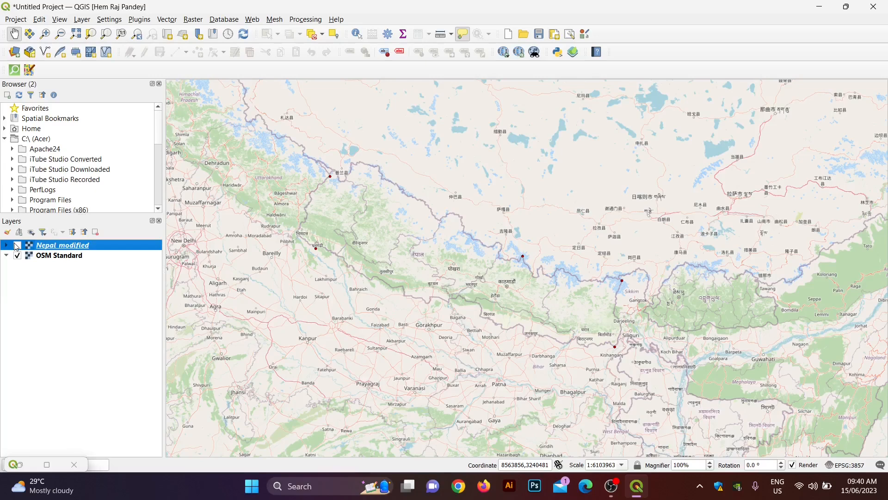
left_click(18, 246)
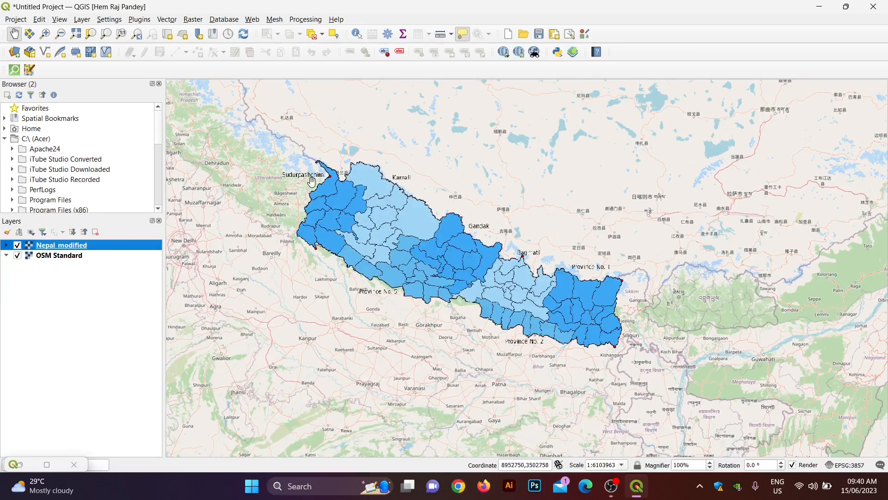
scroll(312, 183, "up", 1)
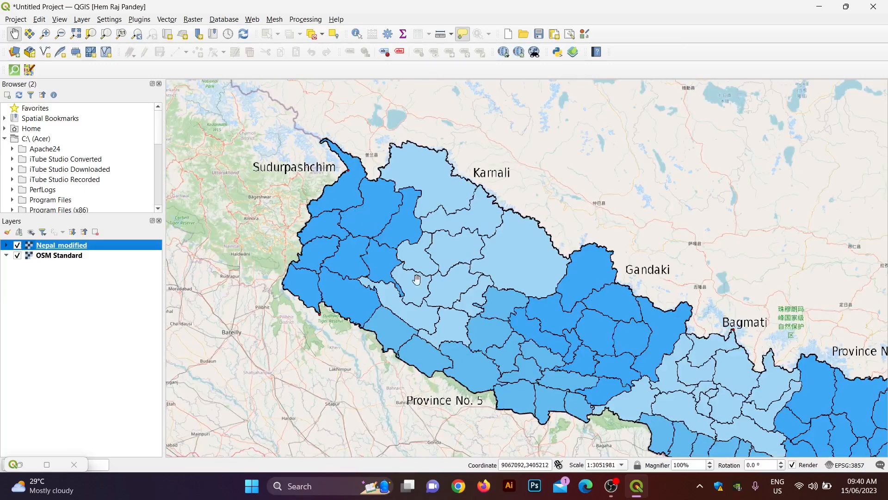
scroll(489, 341, "down", 1)
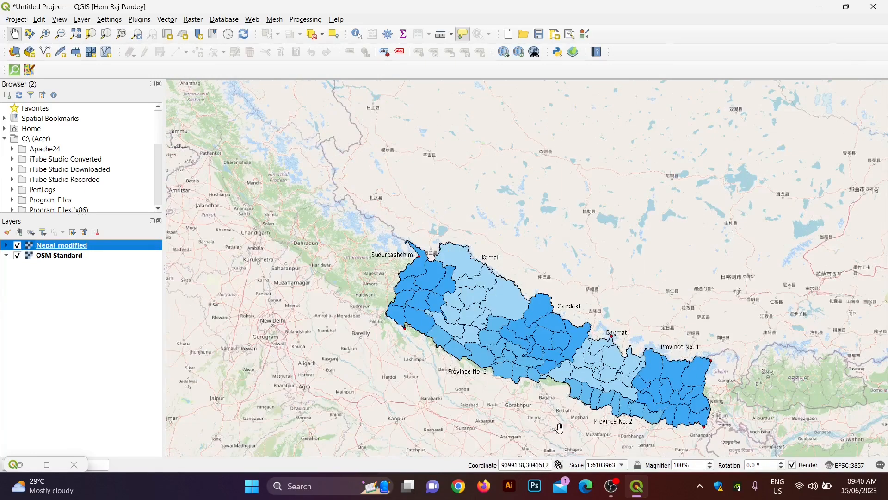
left_click_drag(555, 438, 538, 391)
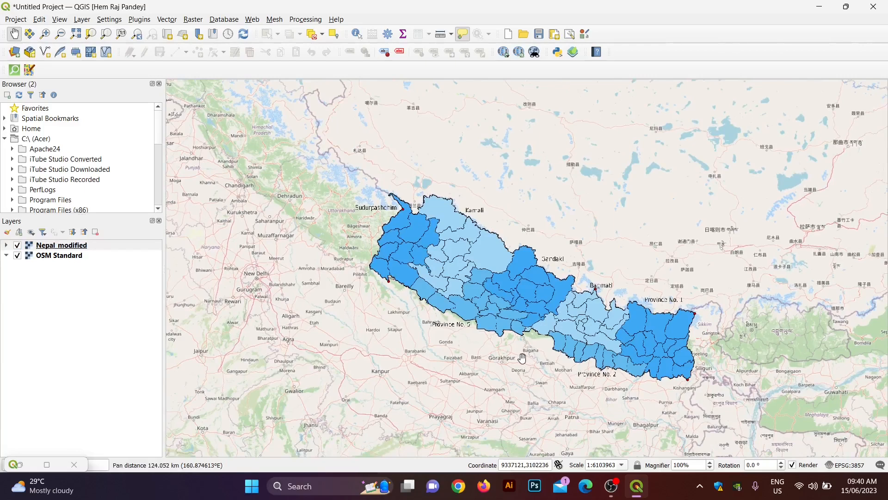
left_click_drag(522, 358, 481, 304)
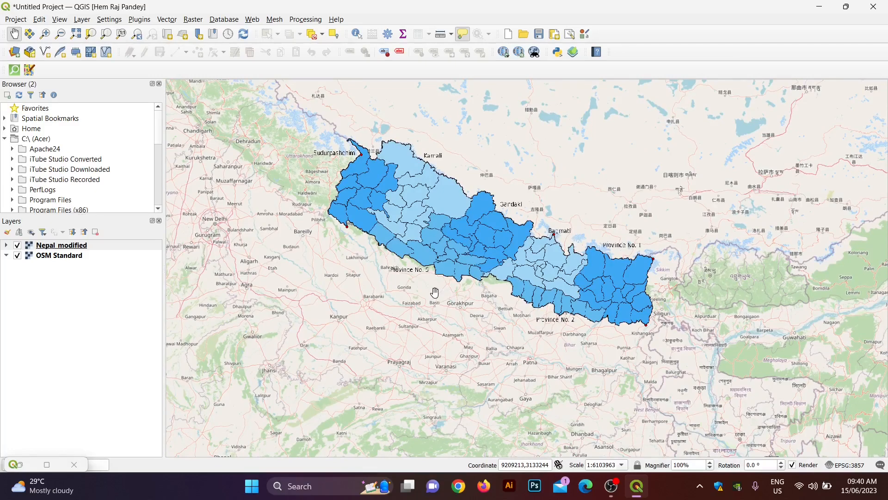
left_click_drag(432, 303, 429, 314)
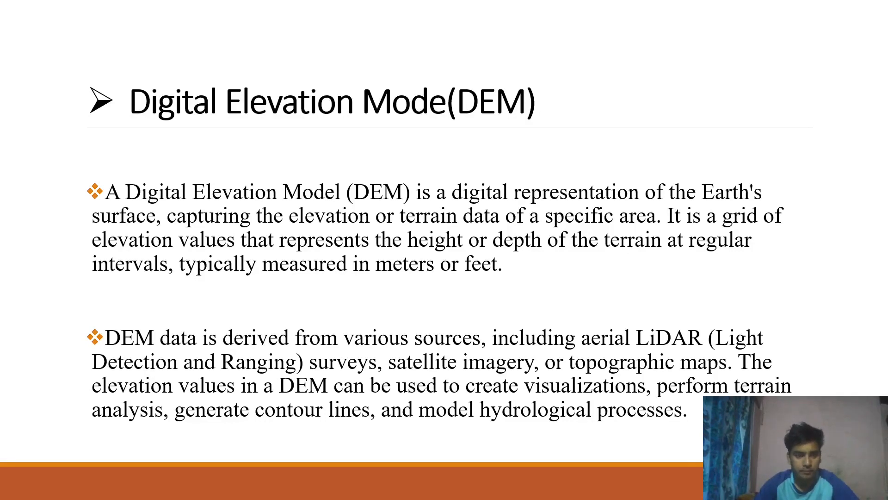
Step: Fix slide 16's title to read 'Digital Elevation Model(DEM)'
key("Escape")
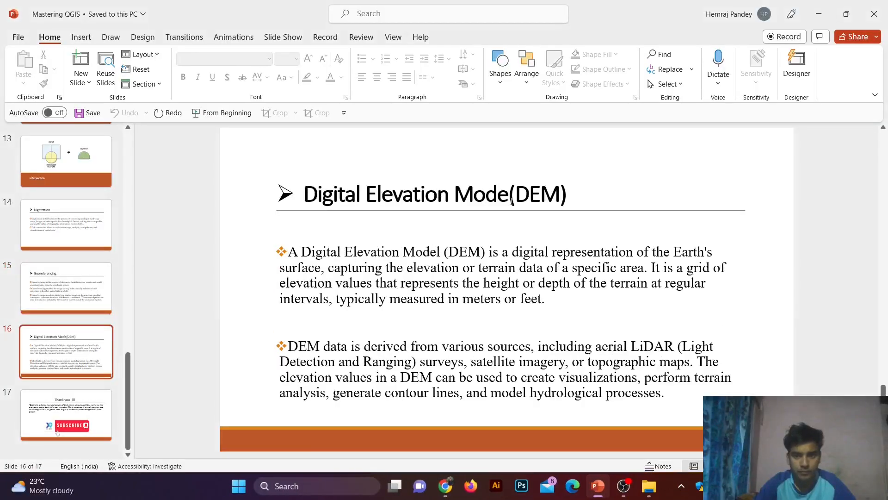
left_click(512, 200)
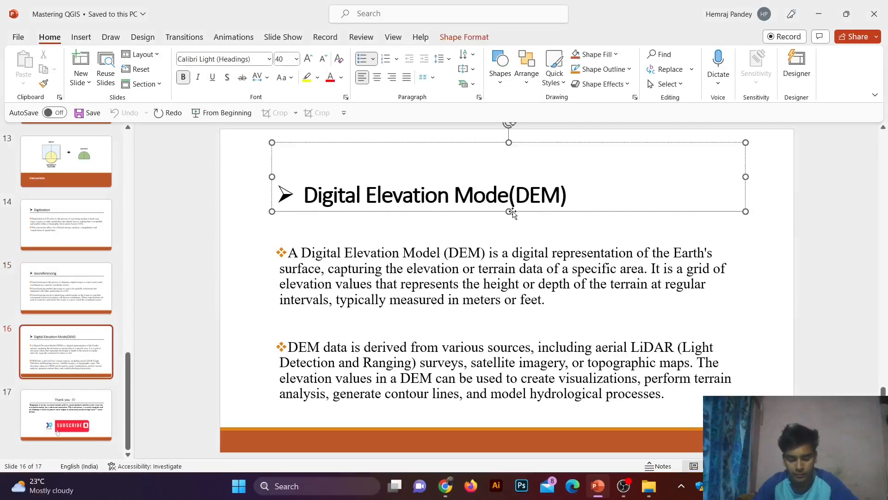
type("l")
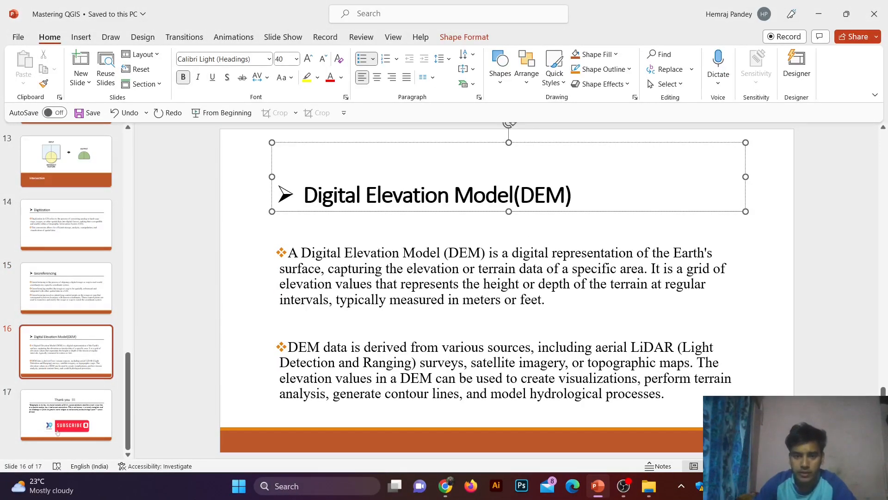
Step: Present slide 16 full-screen
key("shift+F5")
key("Escape")
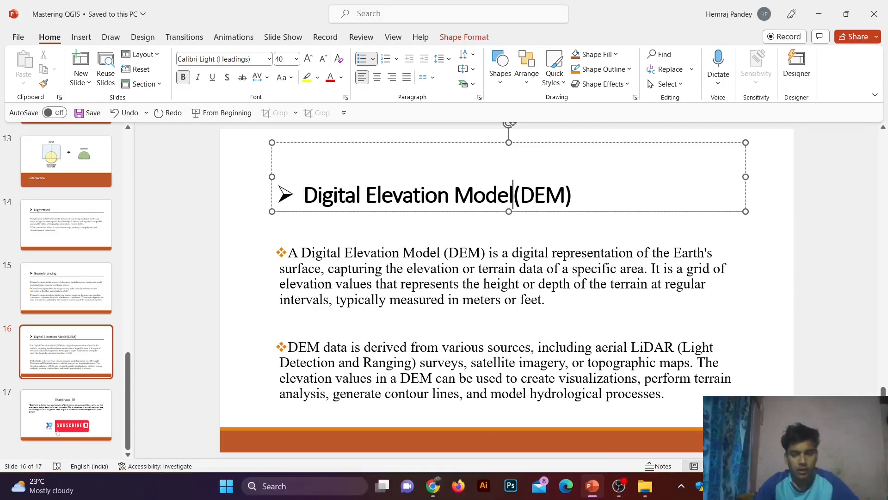
key("shift+F5")
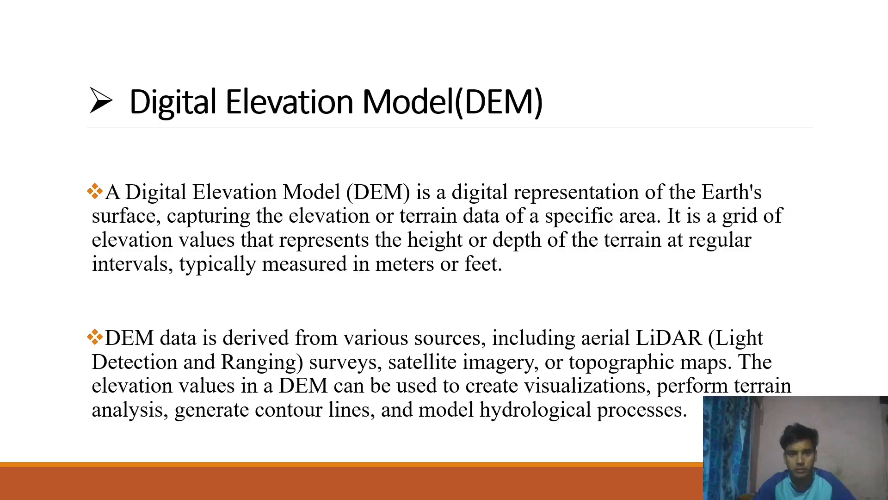
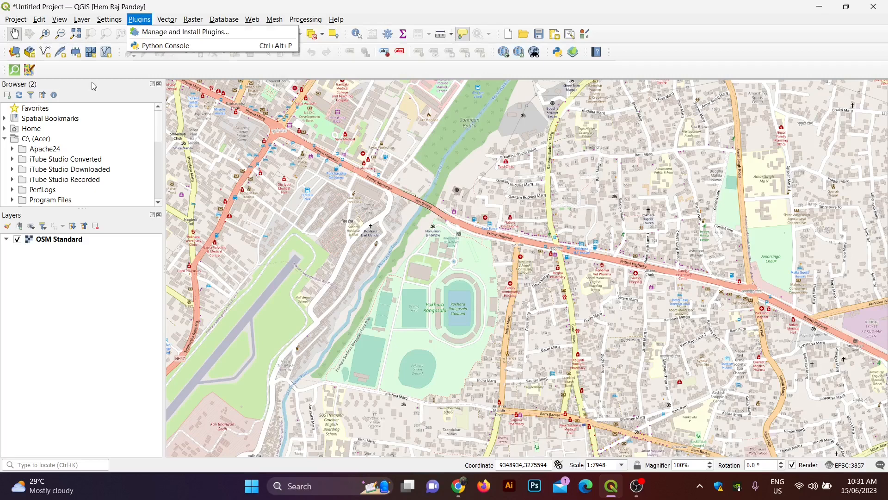
Step: Search for SRTM and install the SRTM-Downloader plugin (version 3.1.17)
left_click(171, 36)
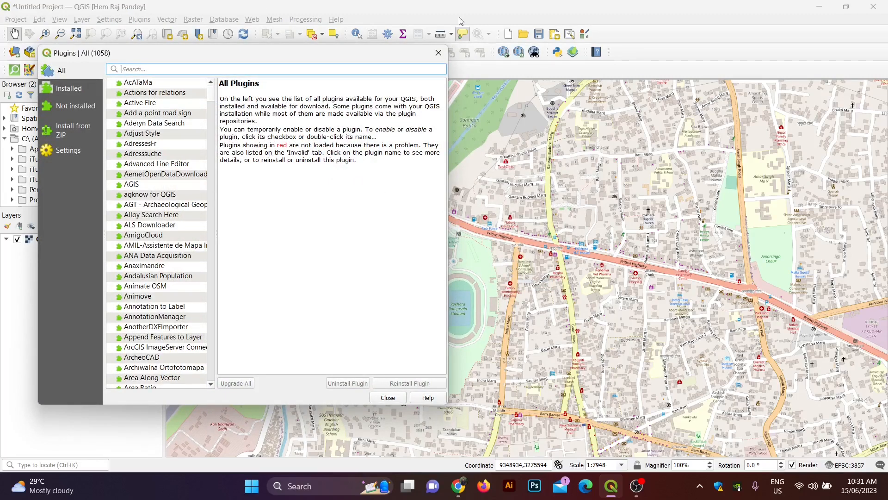
type("SRTM")
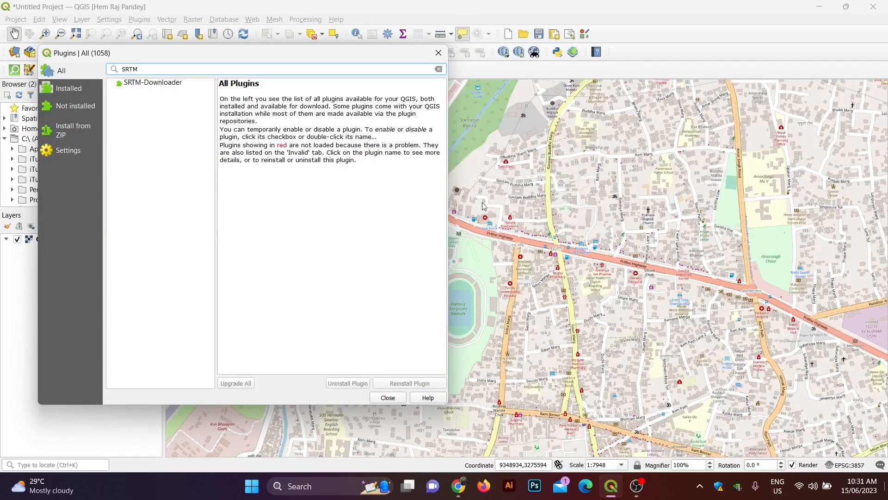
left_click(167, 83)
left_click(418, 384)
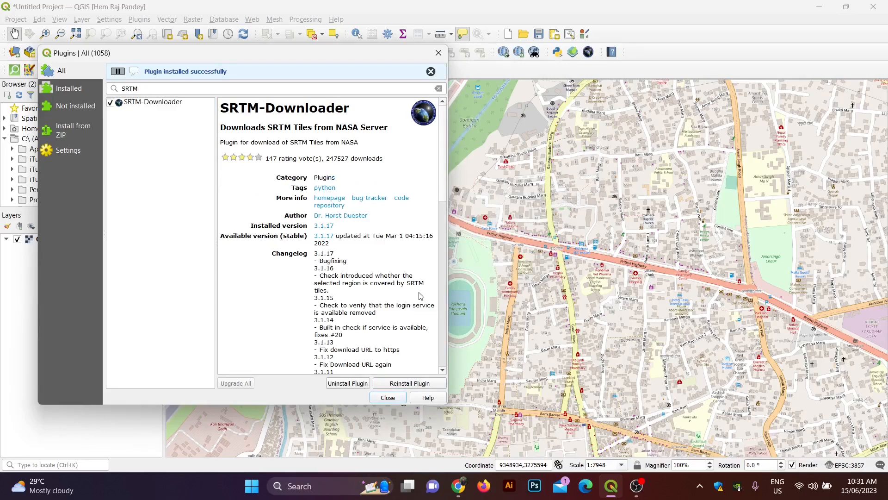
left_click(387, 397)
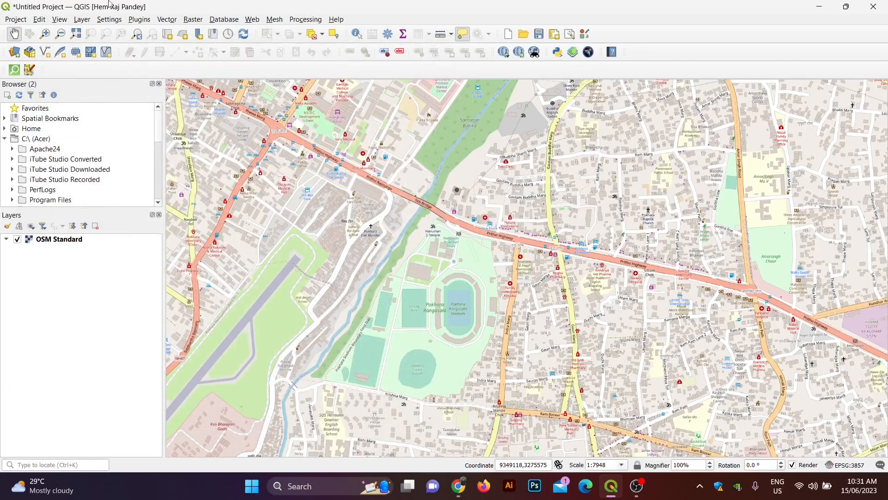
Step: Set SRTM Downloader bounds from the canvas extent, start downloading, and open Earthdata sign-up
left_click(140, 19)
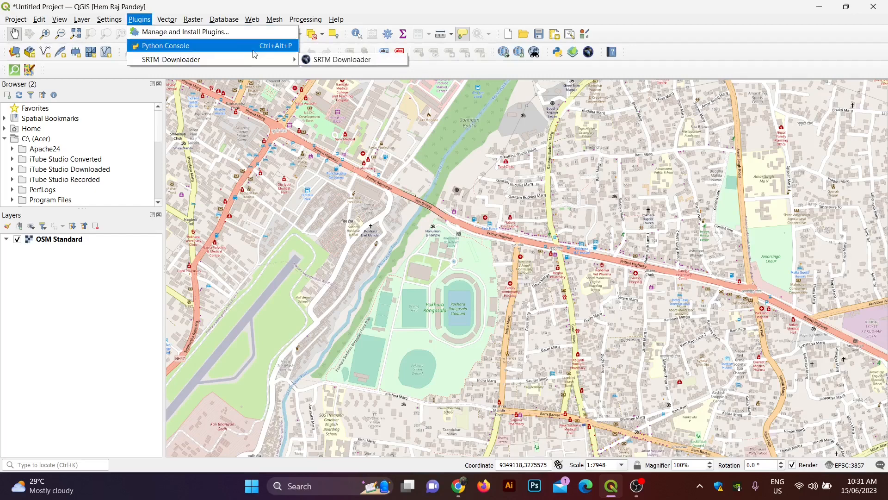
left_click(337, 59)
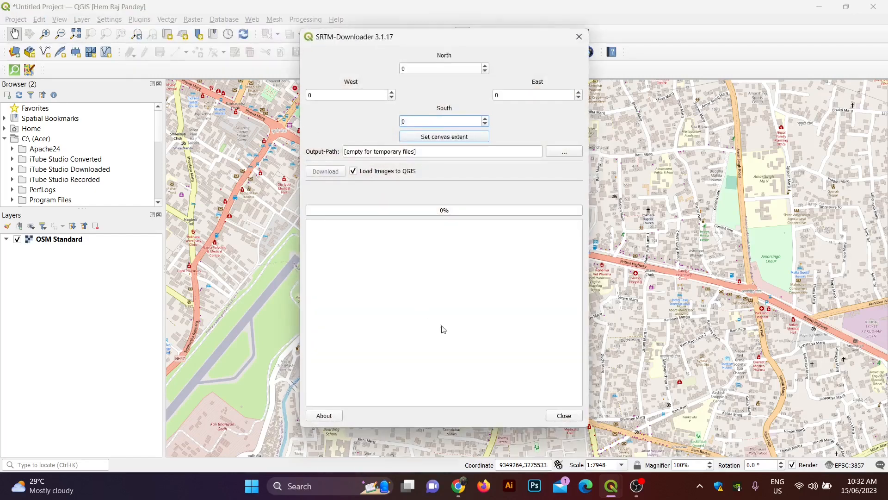
left_click(442, 138)
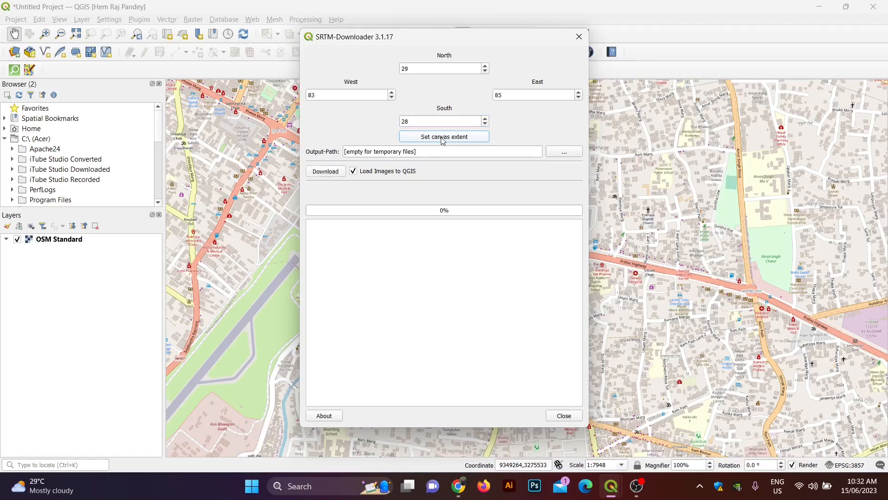
left_click(330, 174)
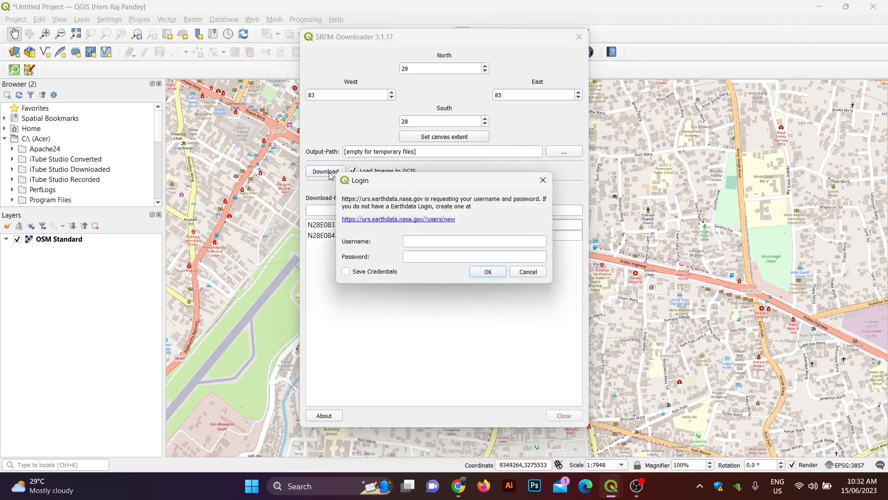
left_click(415, 219)
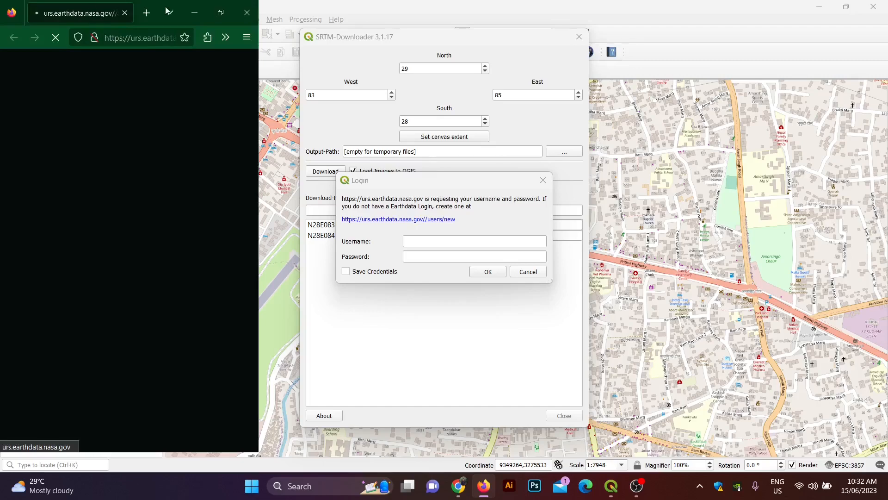
Step: Maximize Firefox and begin entering a username on the Earthdata registration form
left_click(220, 13)
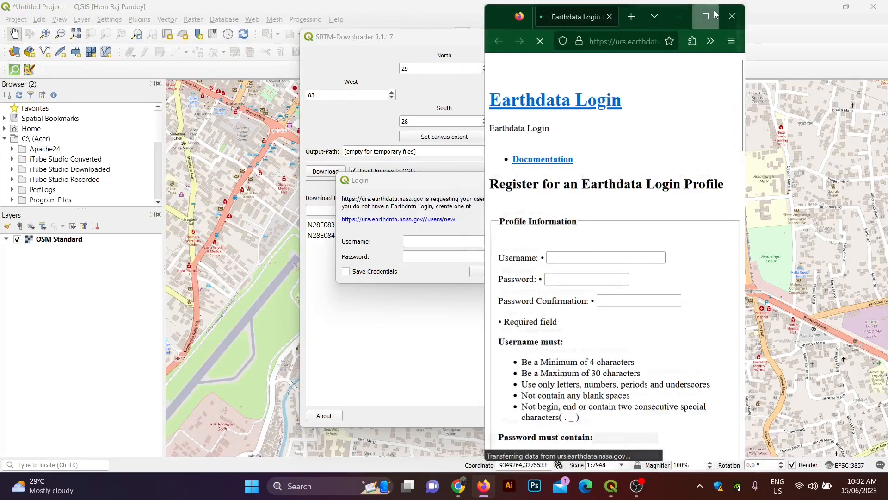
left_click(713, 15)
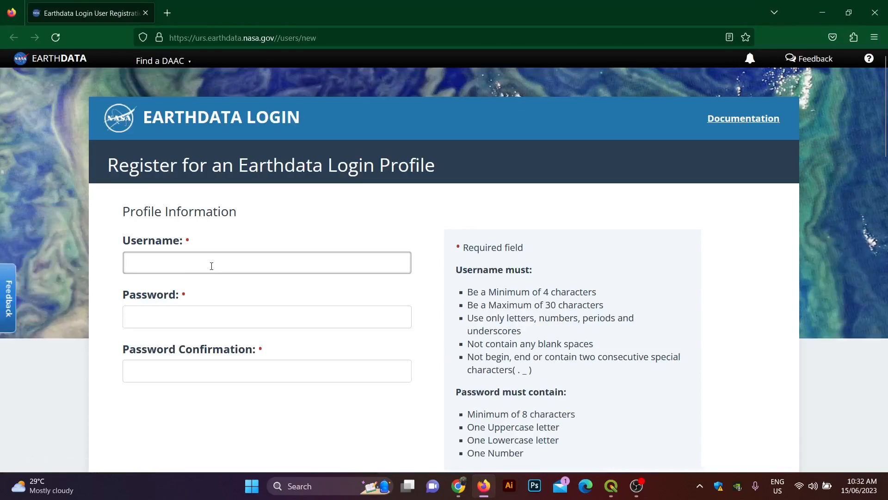
type("Hem2058")
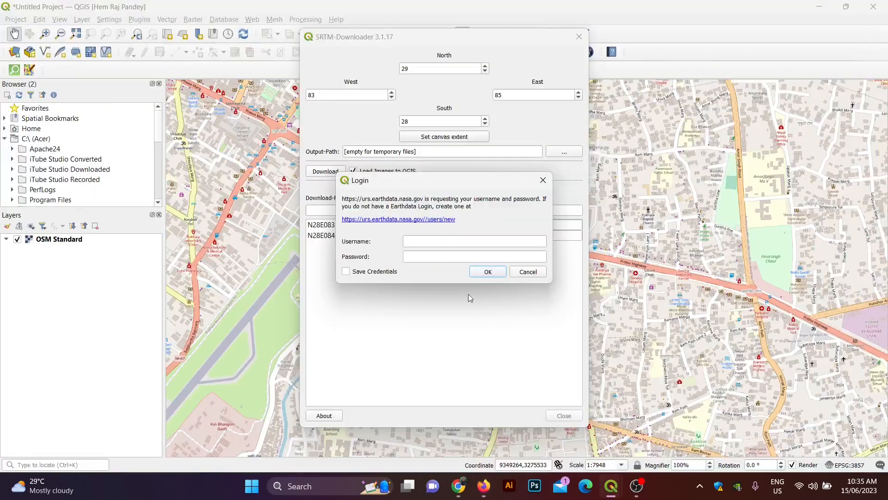
Step: Log in with the Earthdata username and password, dismissing the connection-closed error
left_click(419, 241)
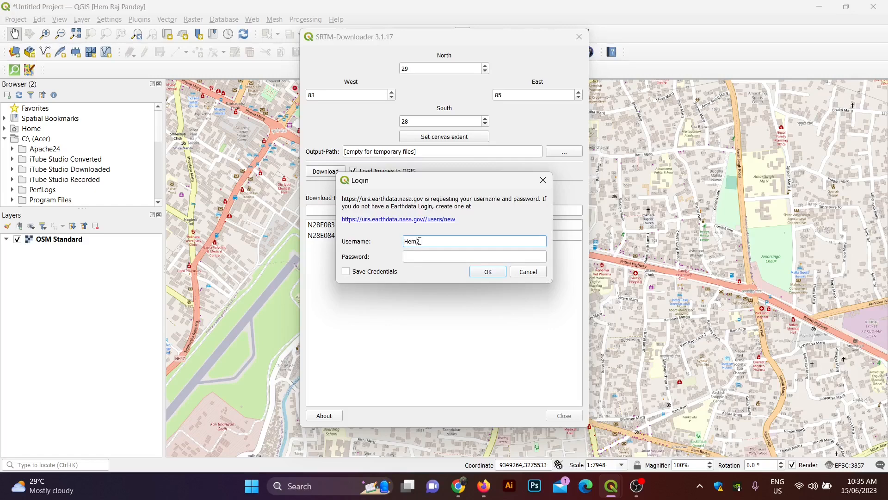
left_click(420, 258)
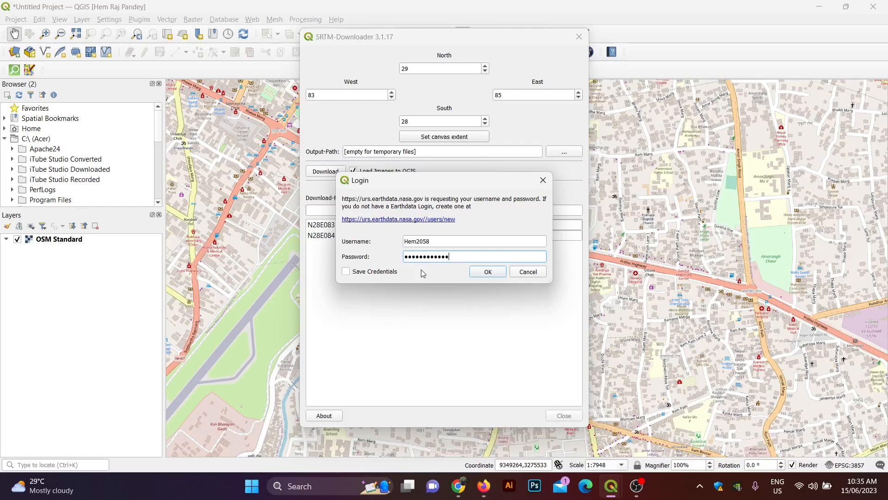
left_click(503, 275)
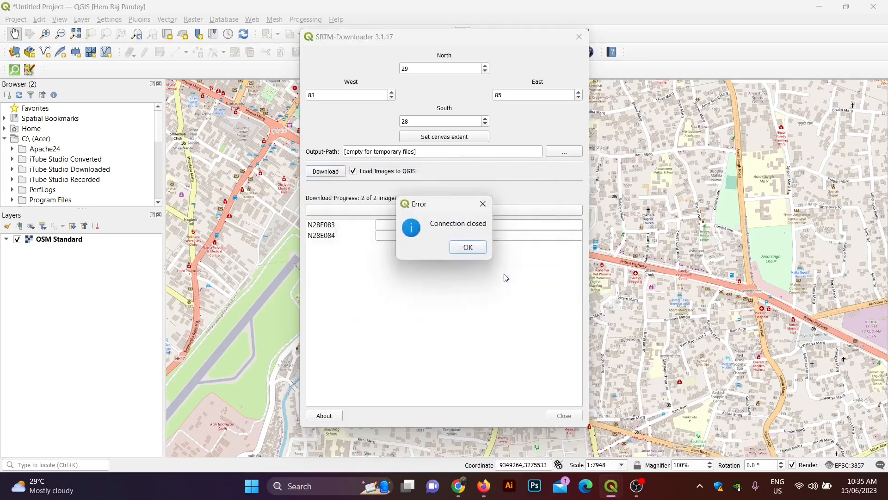
left_click(474, 249)
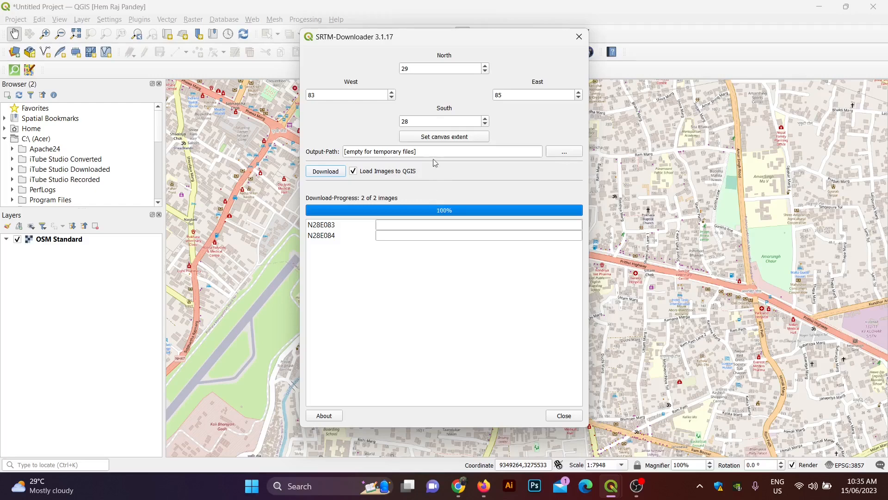
Step: Retry downloading tiles N28E083.hgt and N28E084.hgt and close the downloader once complete
left_click(326, 171)
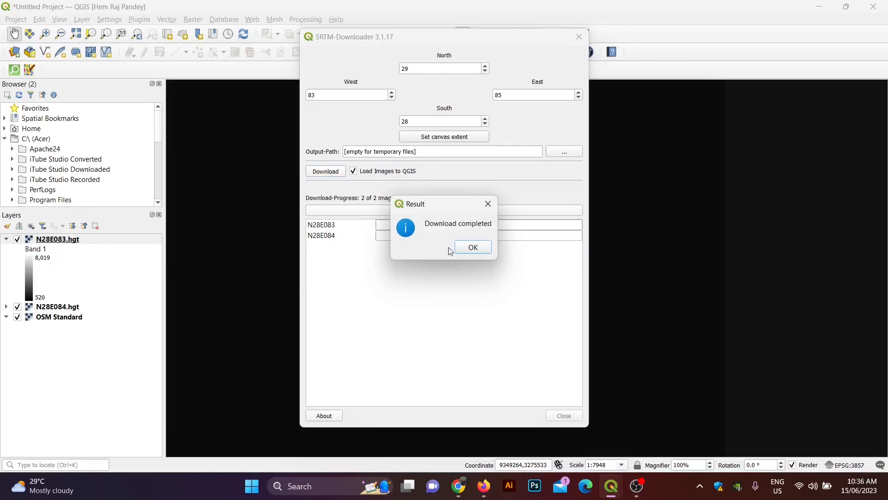
left_click(473, 249)
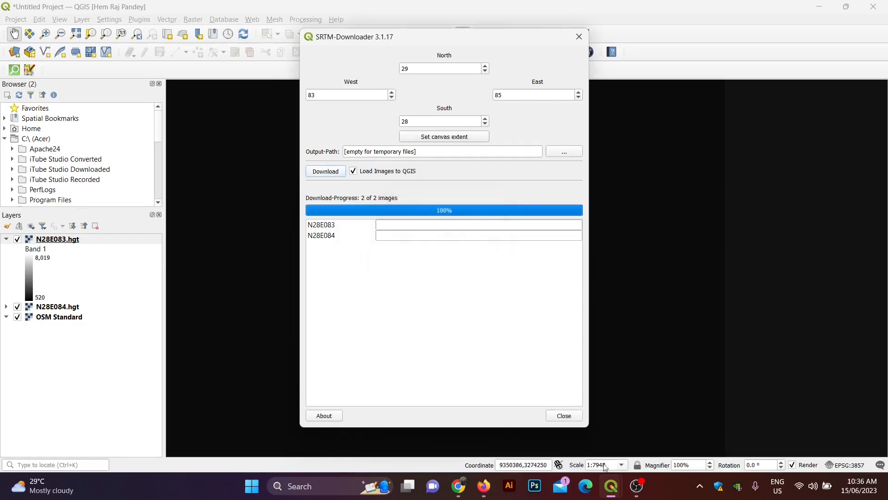
left_click(564, 416)
Step: Zoom and pan the map to bring both DEM tiles fully into view
scroll(504, 292, "down", 4)
scroll(503, 287, "down", 3)
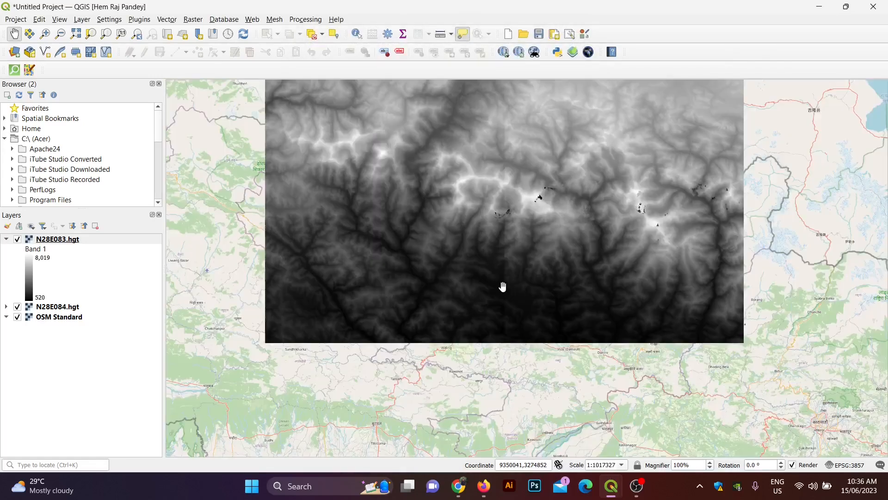
scroll(503, 287, "down", 1)
left_click_drag(472, 348, 446, 378)
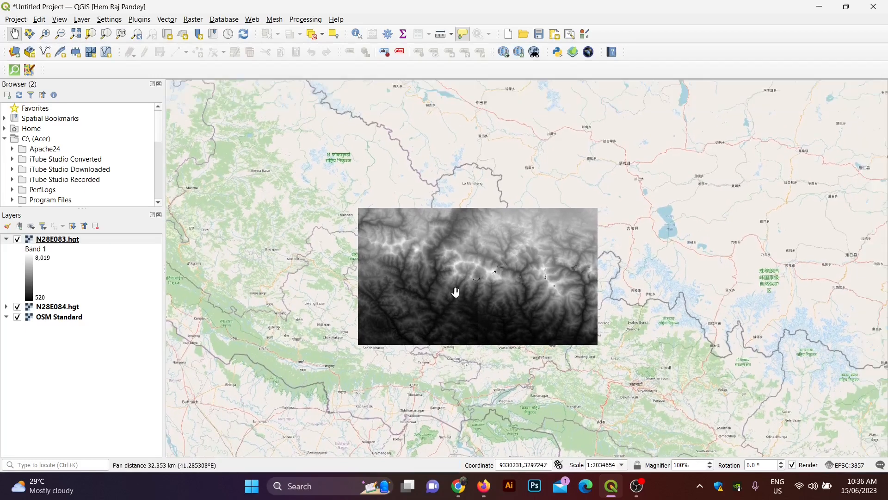
scroll(455, 291, "up", 1)
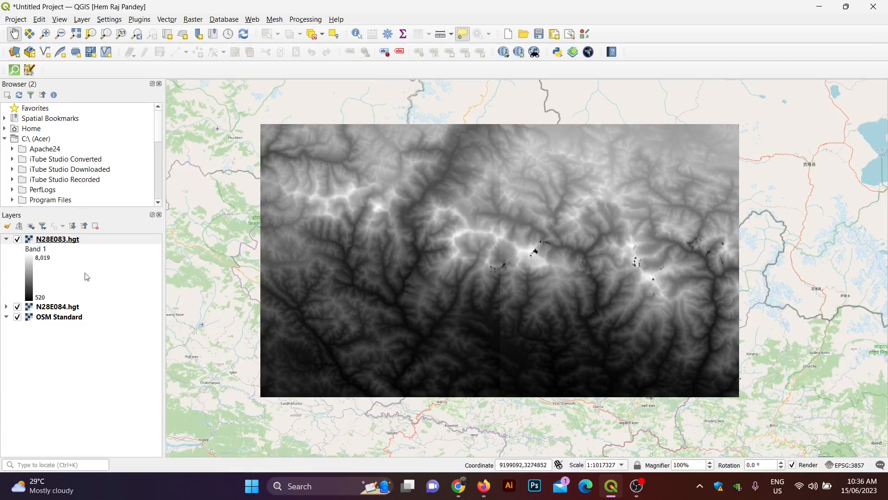
Step: Inspect N28E083.hgt's Symbology render types, leaving Singleband gray unchanged
right_click(60, 239)
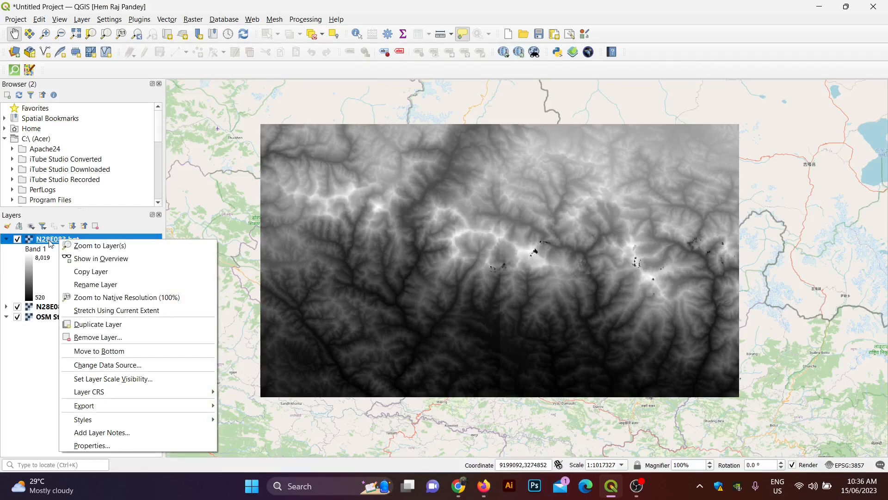
left_click(74, 447)
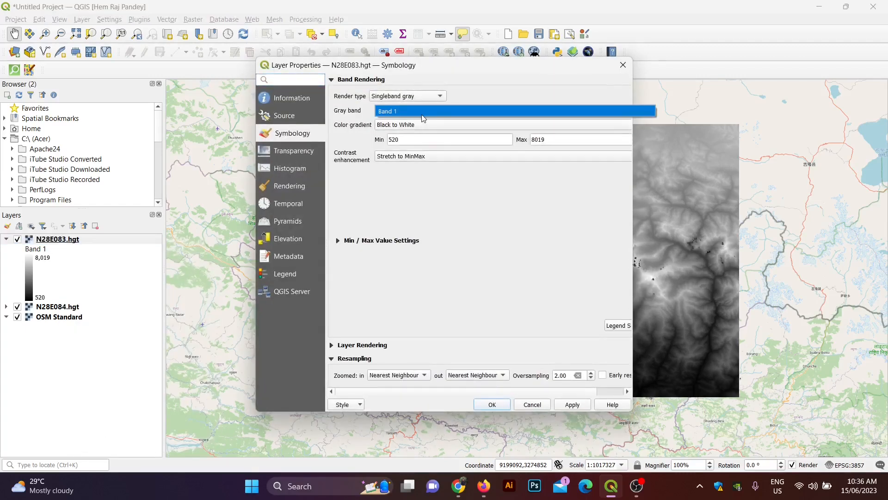
left_click(415, 98)
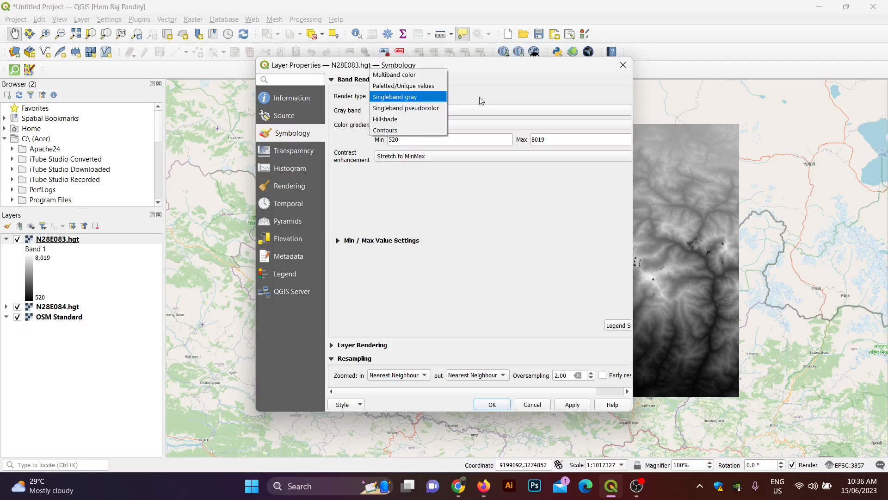
left_click(628, 68)
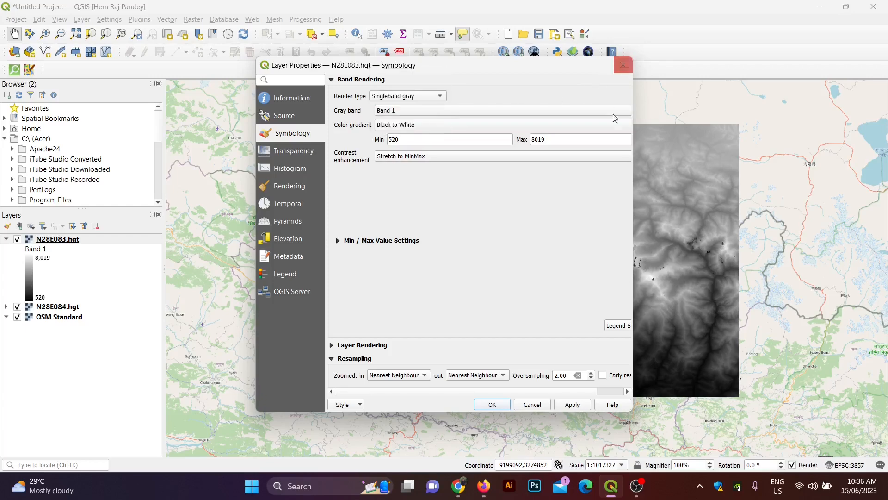
left_click(626, 66)
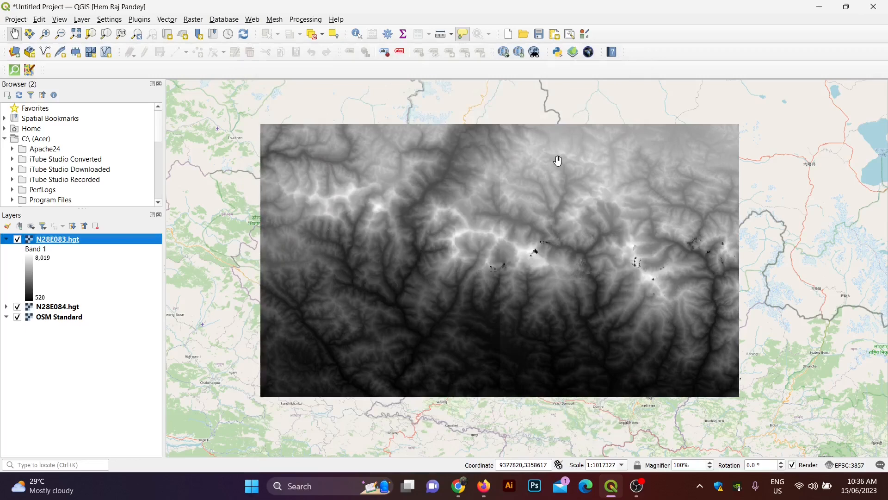
scroll(558, 161, "up", 1)
scroll(558, 161, "down", 1)
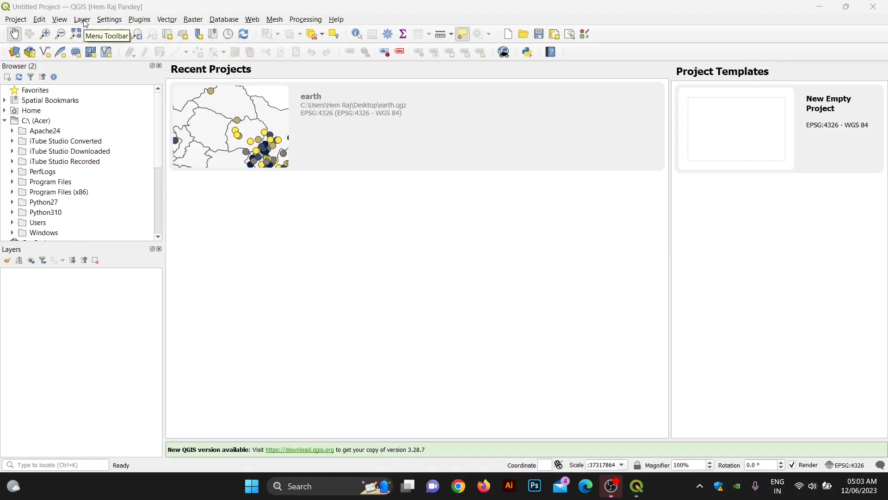
Step: Open the Add Vector Layer dialog and browse to the GeoDev Map Design folder
left_click(83, 21)
mouse_move(109, 57)
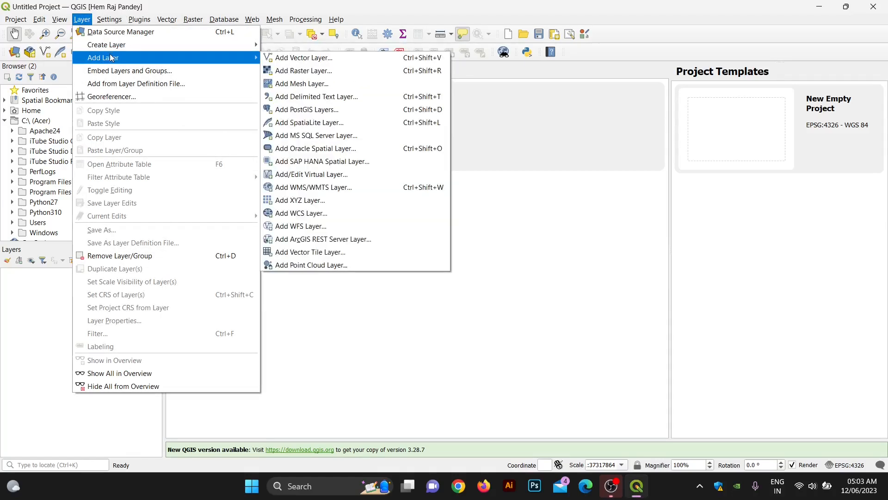
left_click(334, 58)
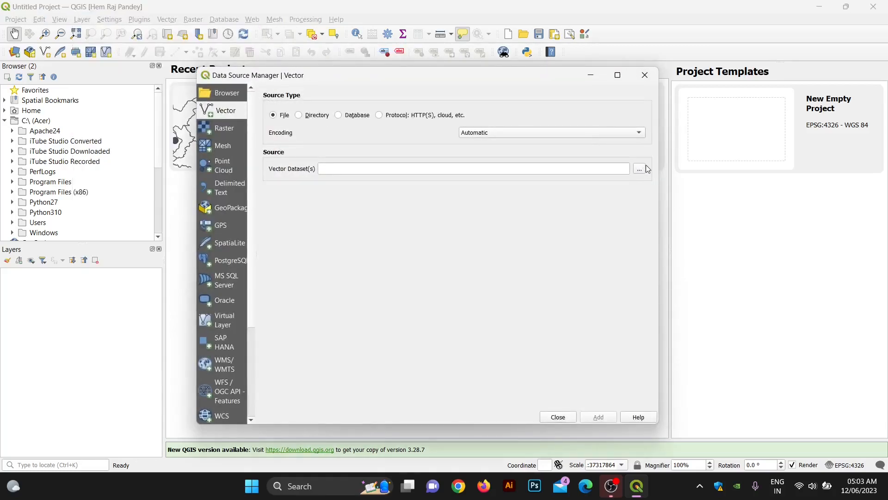
left_click(639, 169)
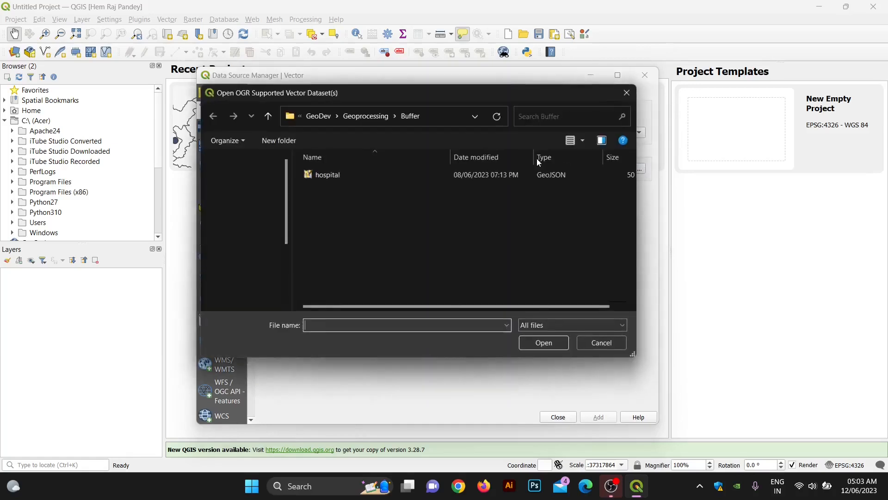
left_click(365, 116)
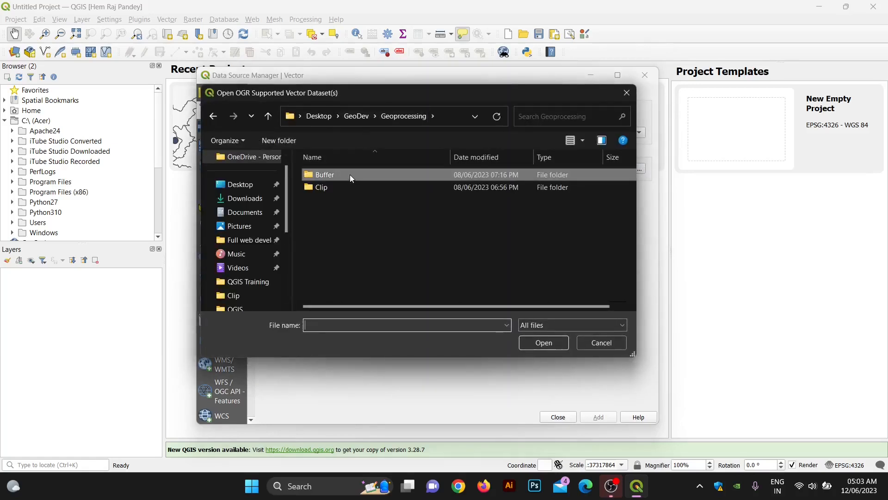
left_click(352, 116)
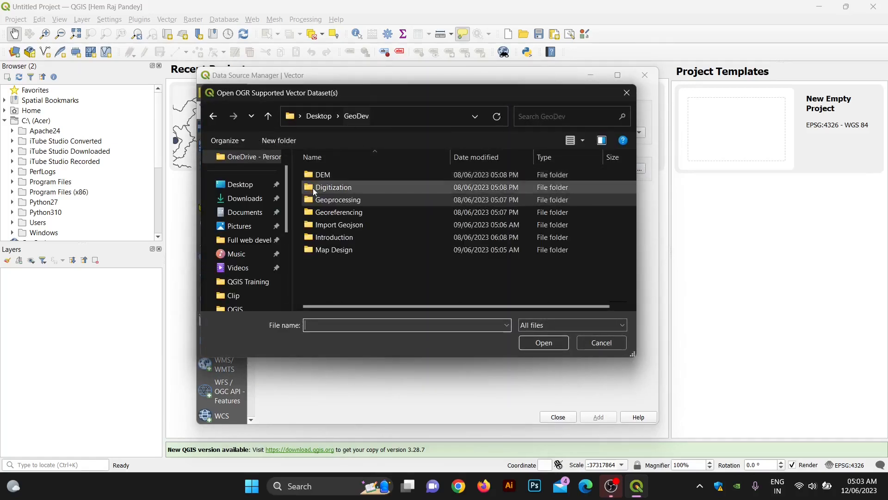
double_click(340, 249)
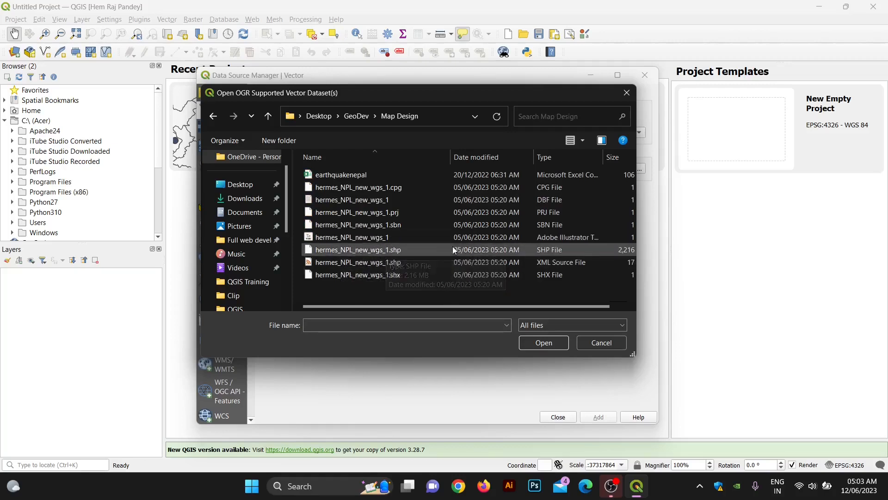
Step: Load hermes_NPL_new_wgs_1.shp as the provinces layer
left_click(409, 248)
left_click(537, 341)
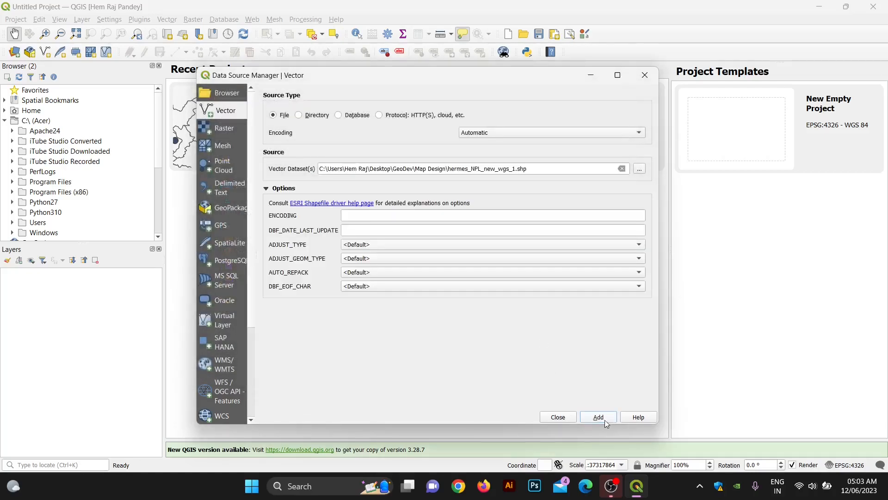
left_click(605, 421)
left_click(645, 75)
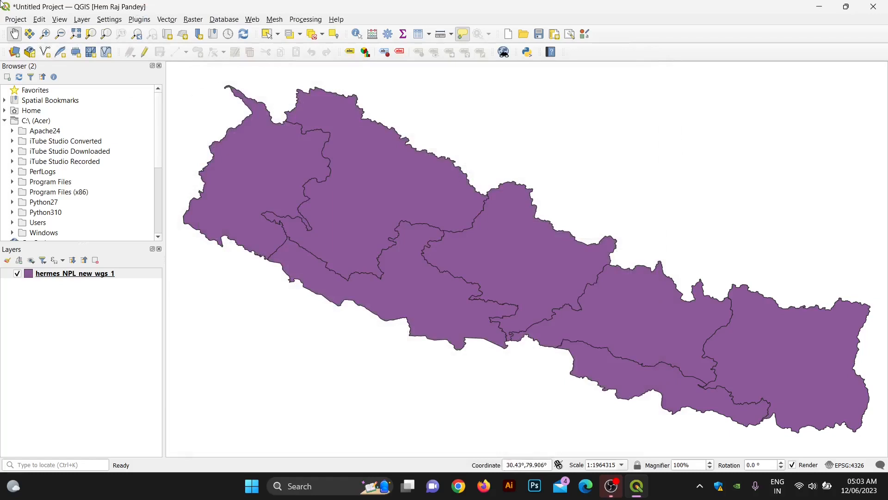
left_click(88, 22)
mouse_move(109, 45)
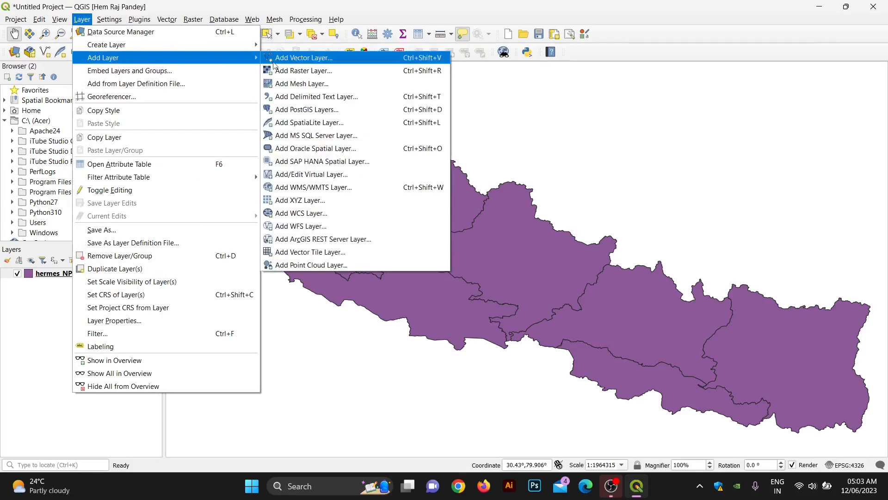
Step: Import earthquakenepal.csv as a delimited-text point layer with EPSG:32644
left_click(314, 98)
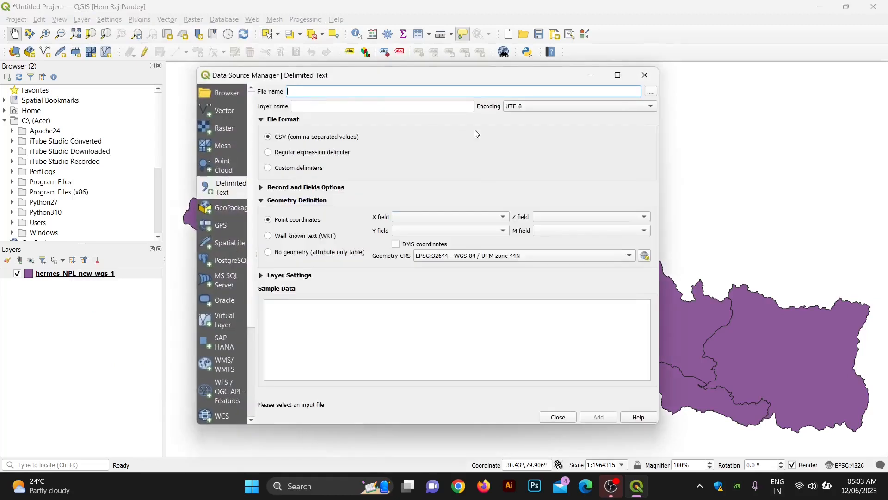
left_click(650, 92)
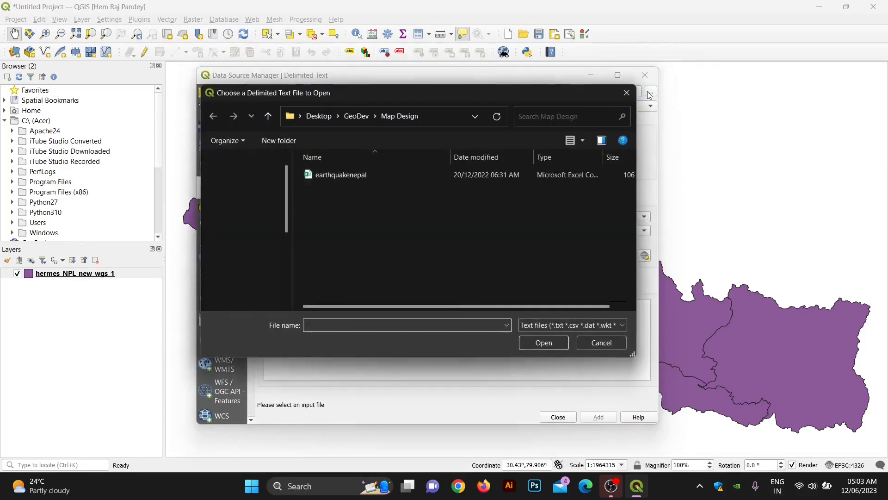
left_click(355, 174)
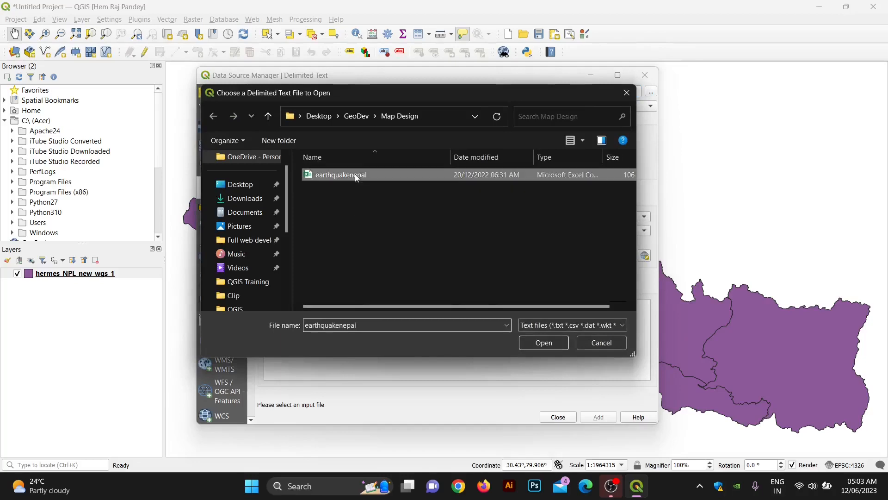
left_click(533, 344)
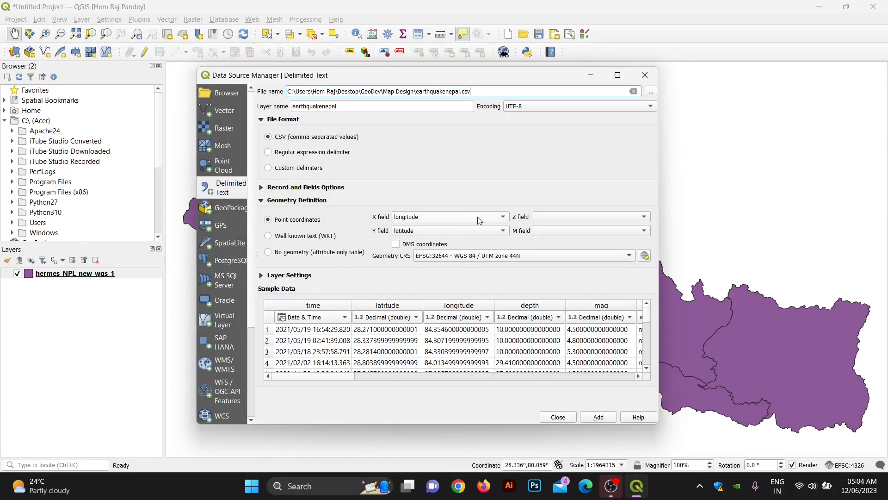
left_click(440, 263)
left_click(440, 257)
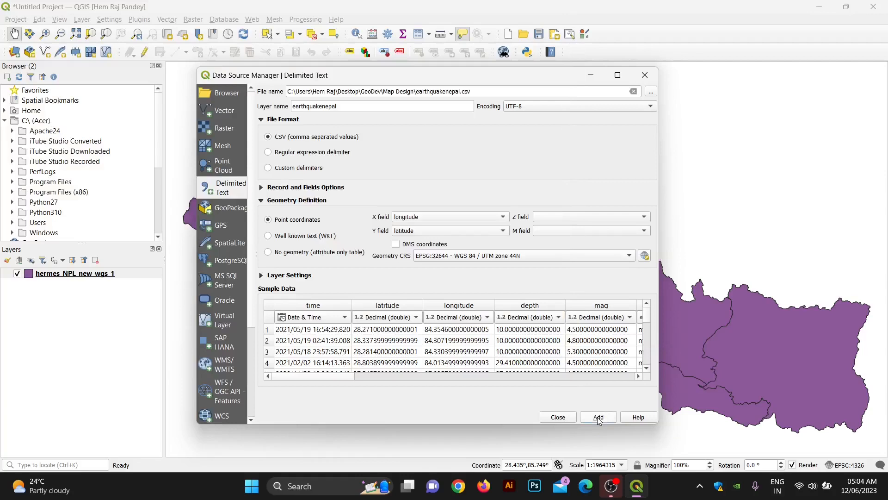
left_click(599, 417)
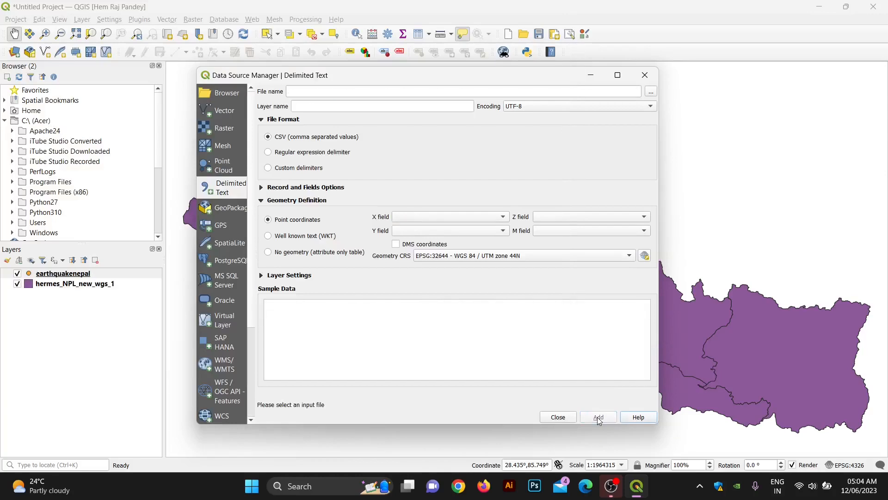
left_click(558, 417)
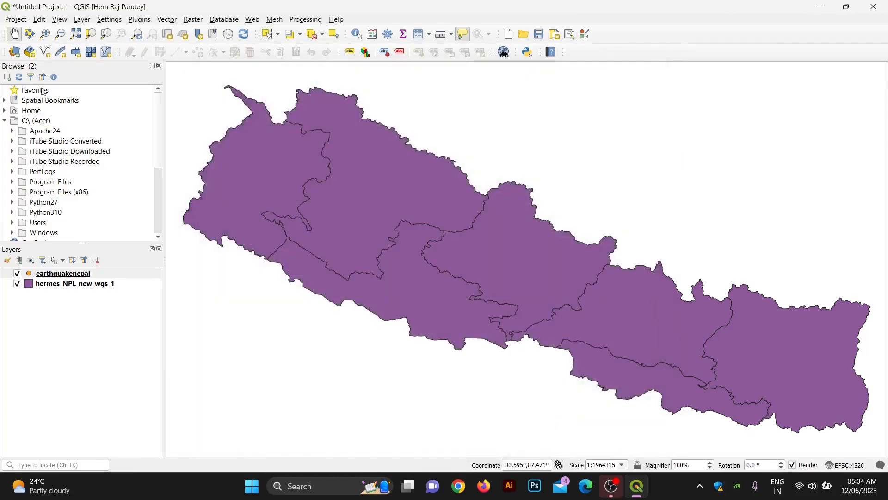
Step: Zoom the map to the earthquakenepal layer's extent
scroll(303, 189, "down", 1)
scroll(303, 189, "up", 2)
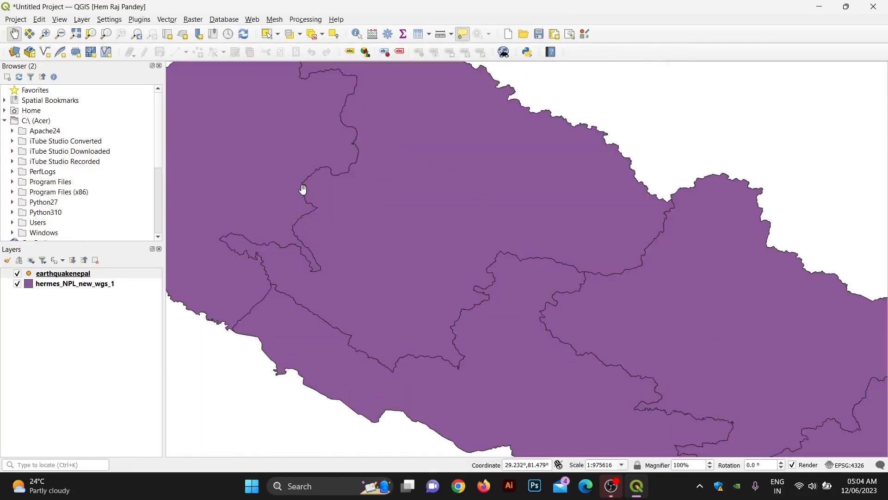
scroll(303, 189, "down", 2)
left_click_drag(296, 195, 337, 227)
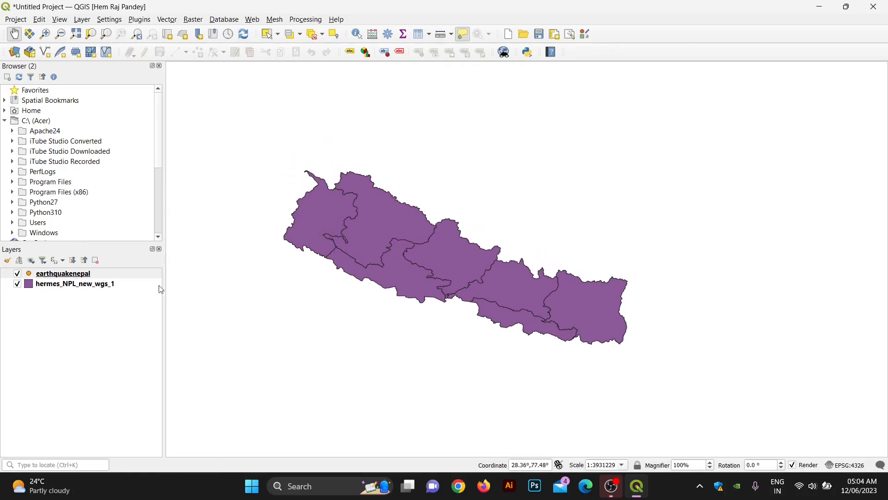
right_click(54, 273)
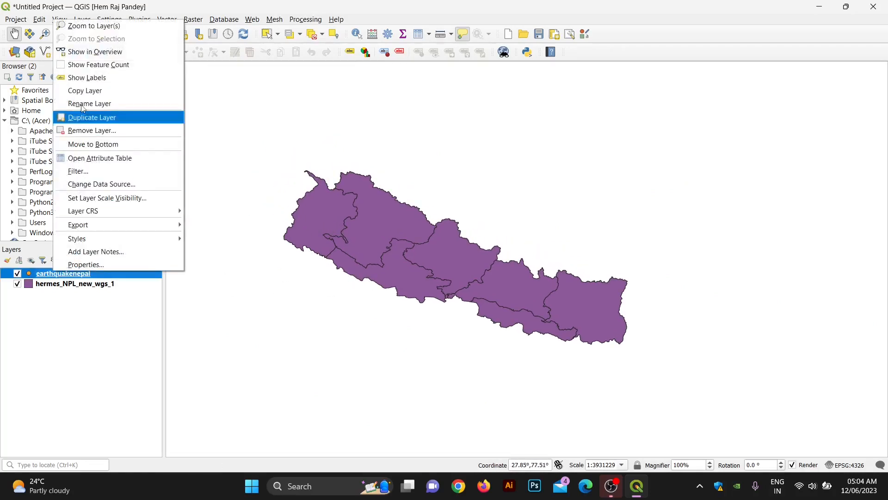
left_click(85, 26)
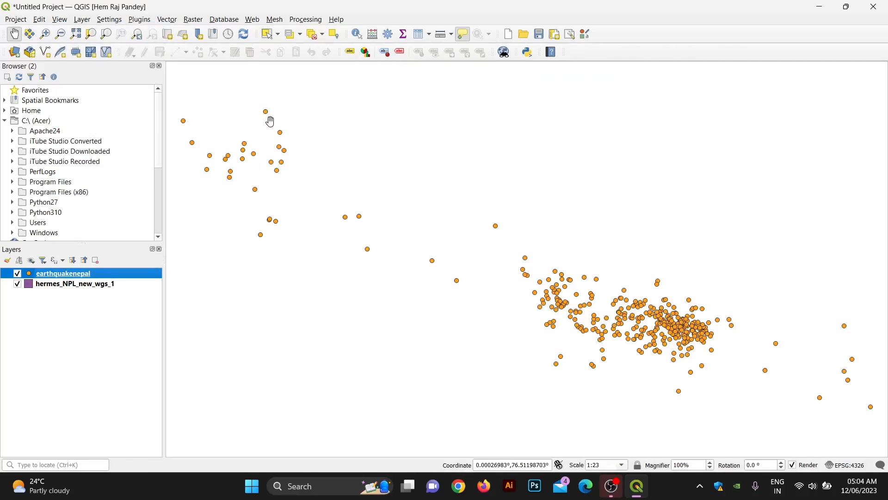
left_click(56, 284)
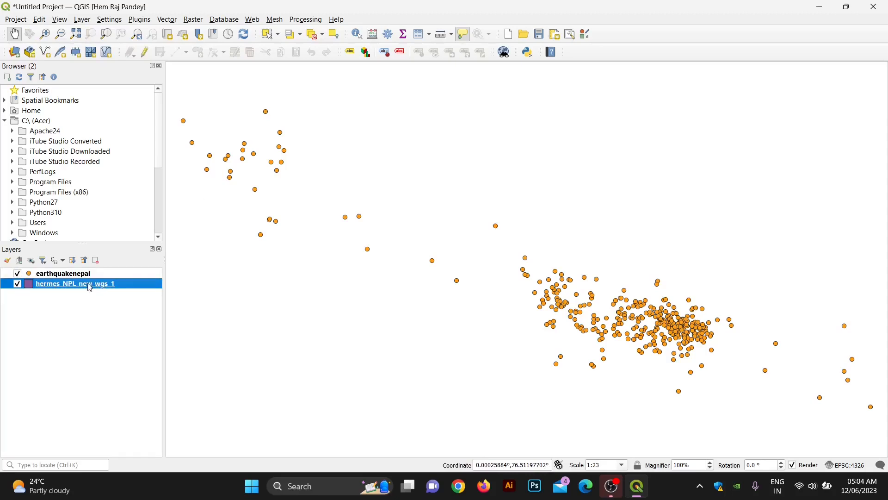
Step: Assign EPSG:32644 - WGS 84 / UTM zone 44N to the hermes_NPL_new_wgs_1 layer
right_click(63, 286)
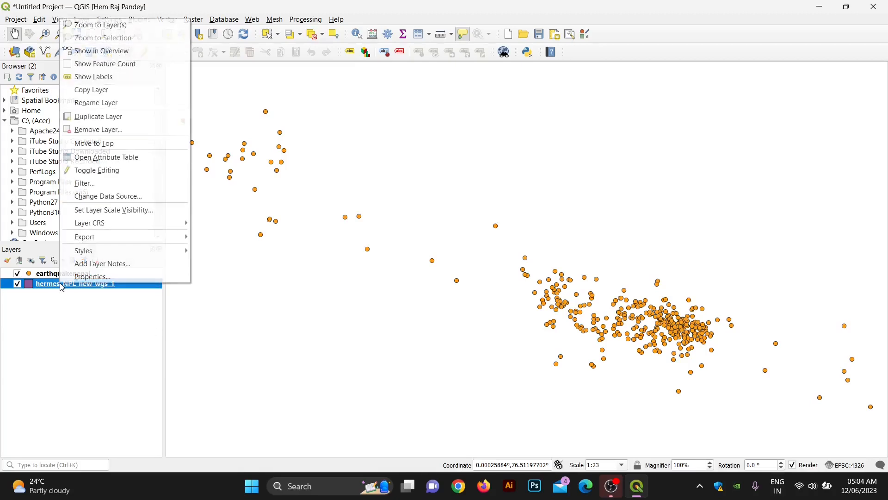
left_click(78, 276)
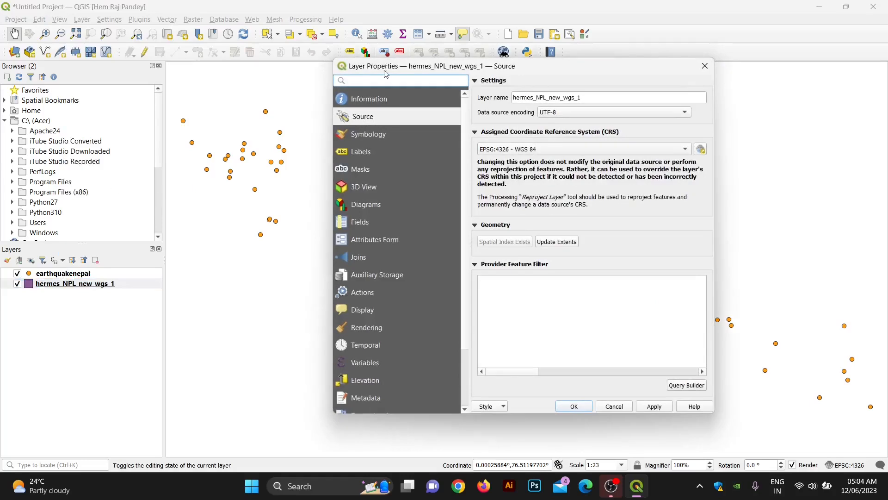
left_click(521, 151)
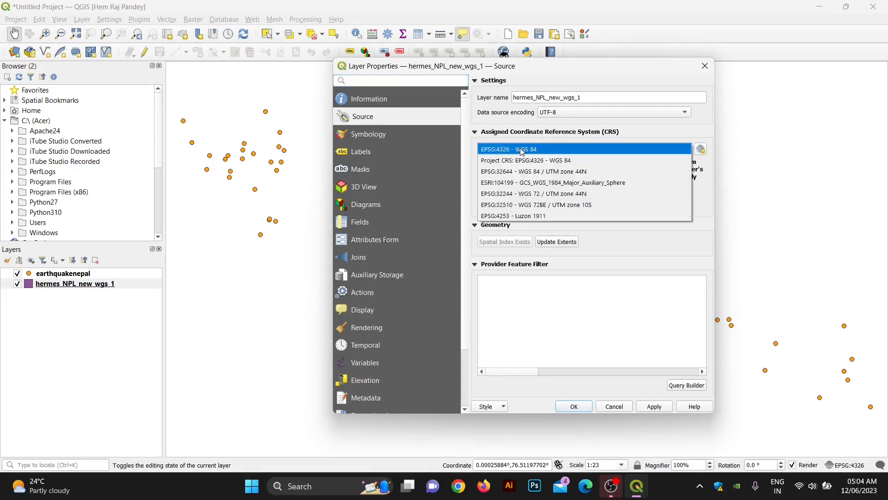
left_click(526, 171)
left_click(663, 408)
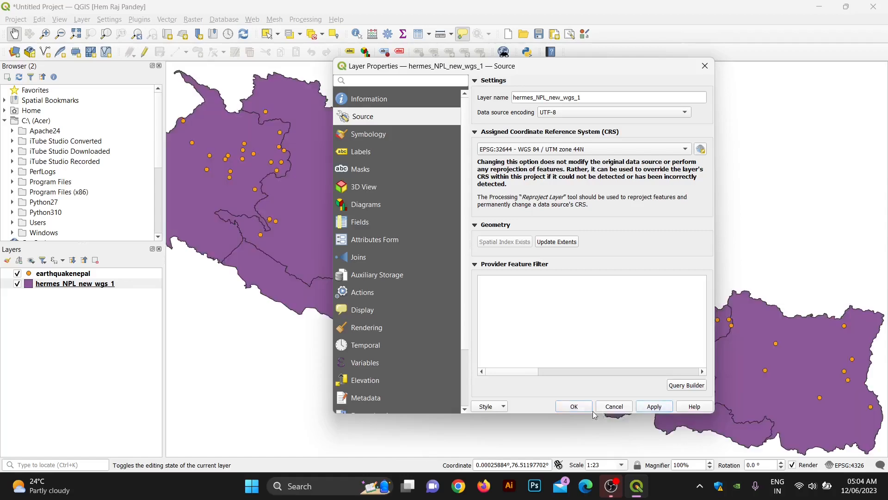
left_click(574, 406)
scroll(482, 329, "down", 1)
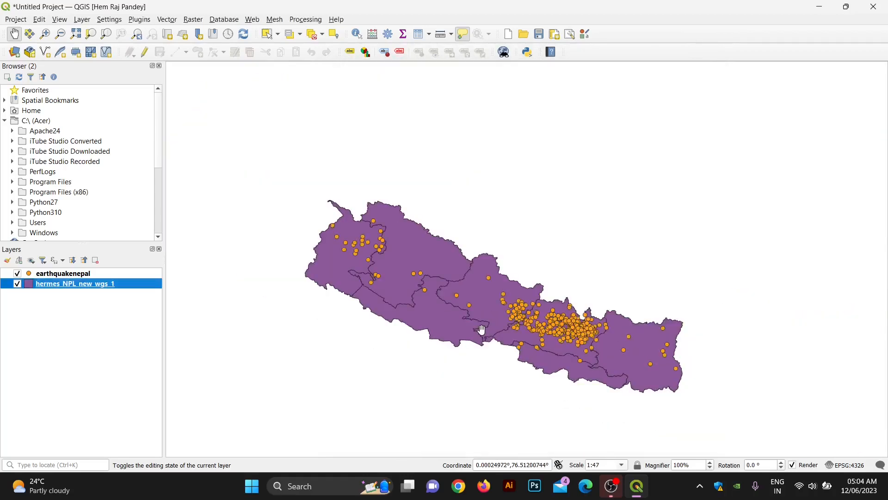
scroll(481, 330, "up", 1)
scroll(482, 330, "down", 1)
right_click(78, 286)
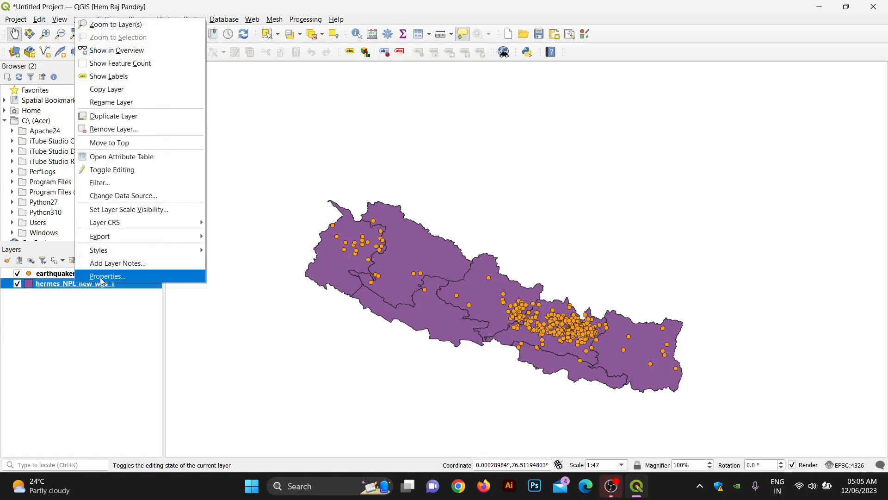
Step: Style the provinces layer with the 'gray 1 fill' symbol
left_click(100, 276)
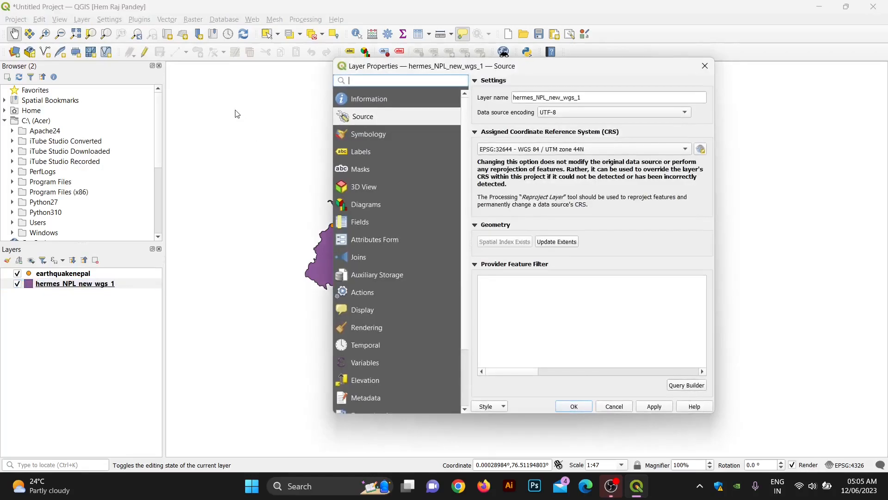
left_click(387, 135)
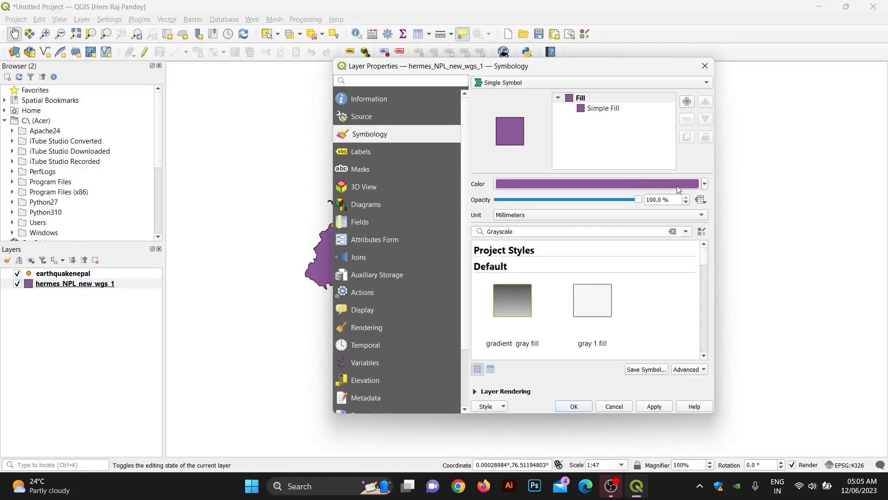
left_click(588, 294)
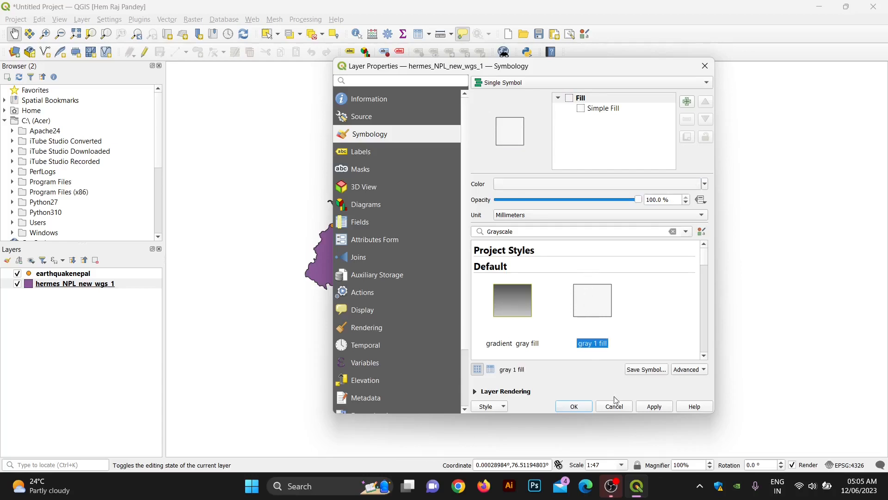
left_click(659, 408)
left_click(589, 406)
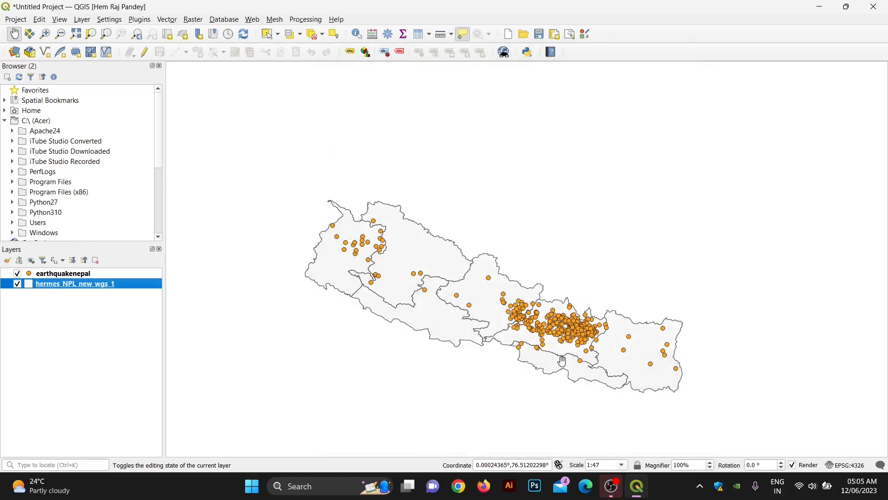
scroll(562, 361, "up", 1)
scroll(562, 361, "down", 1)
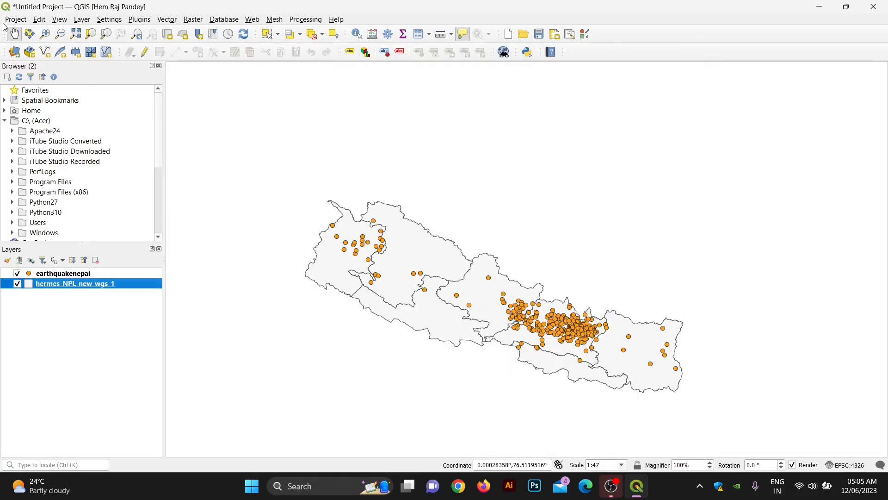
Step: Create a new blank print layout titled Nepal_earthquake
left_click(16, 19)
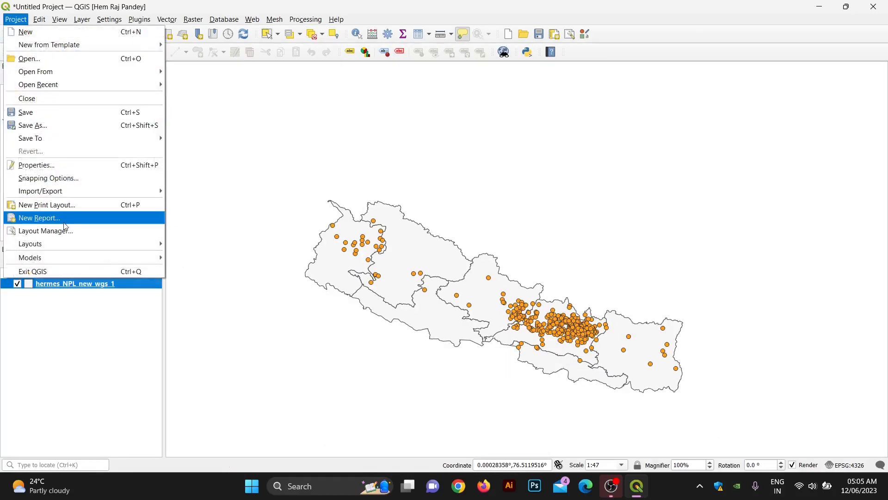
left_click(70, 204)
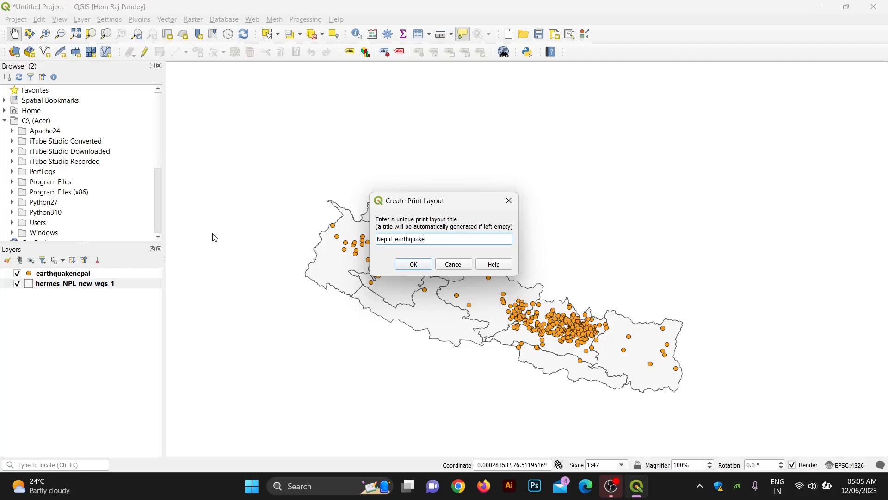
left_click(402, 264)
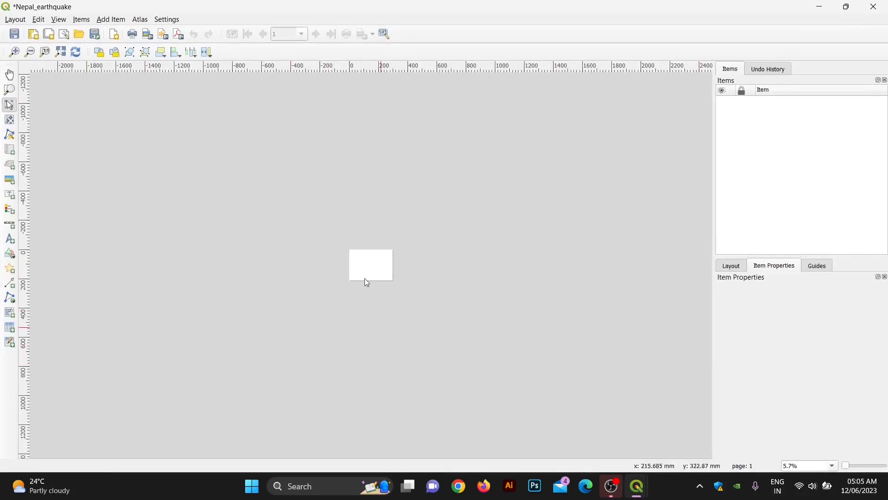
scroll(365, 231, "up", 2)
scroll(369, 235, "up", 1)
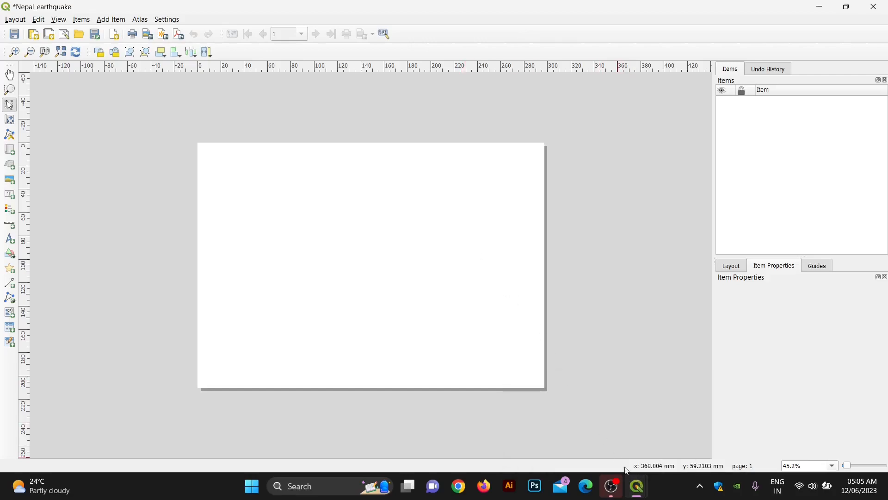
mouse_move(637, 492)
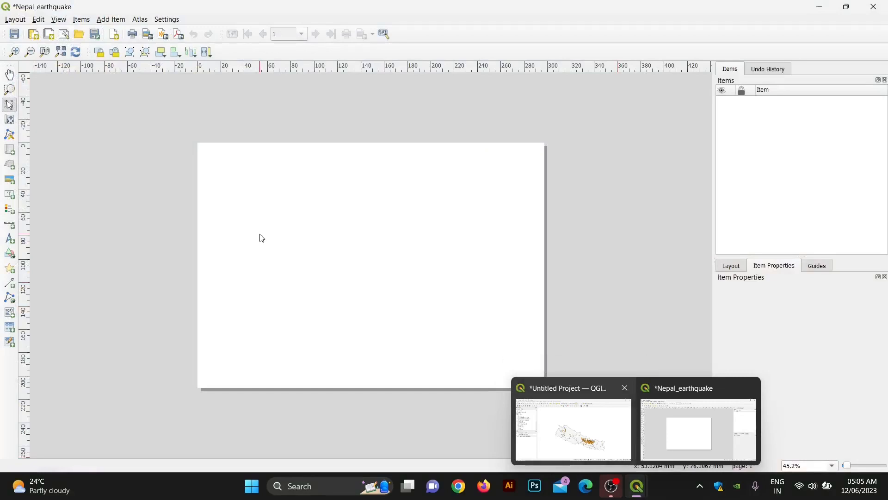
left_click(15, 19)
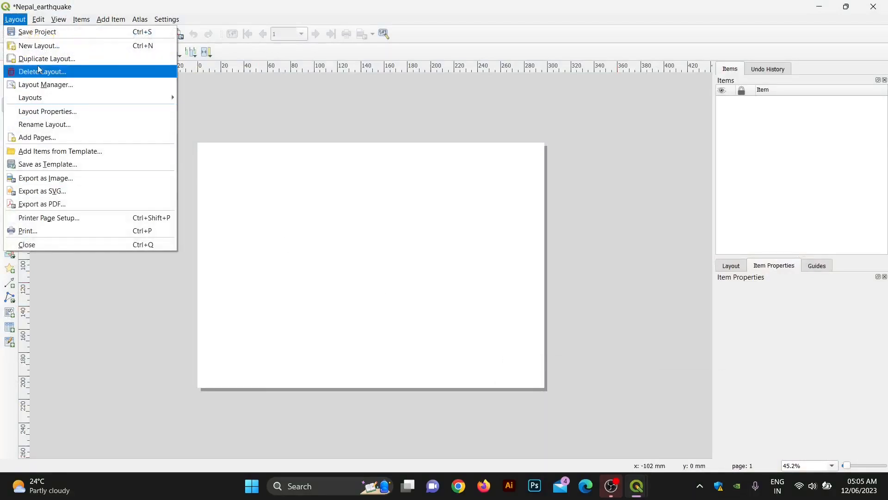
Step: Set the layout page size to A4 in landscape orientation
left_click(62, 218)
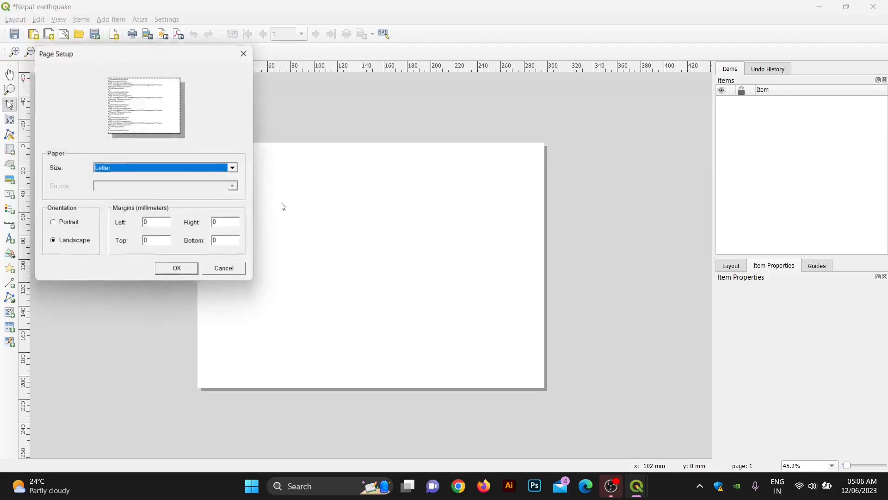
left_click(193, 169)
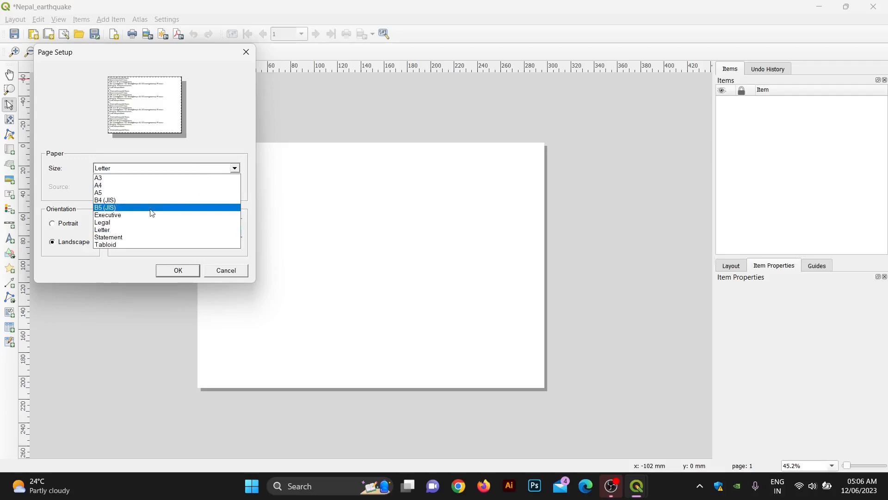
left_click(102, 185)
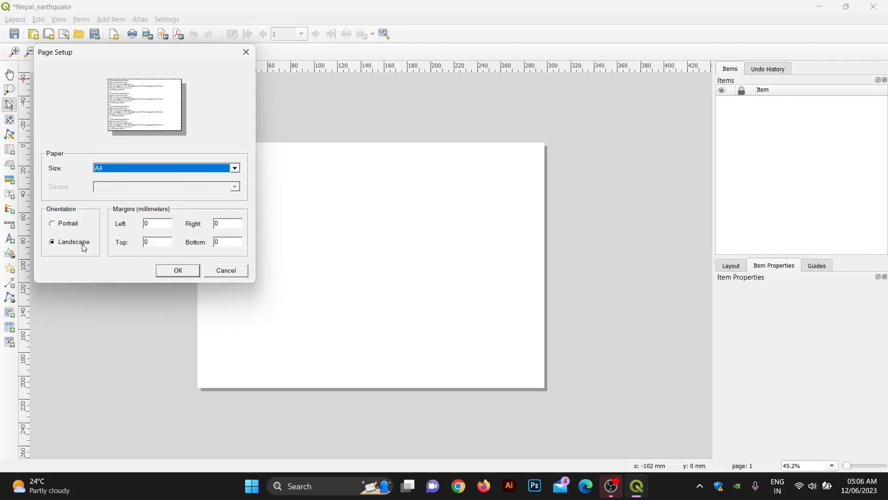
left_click(70, 229)
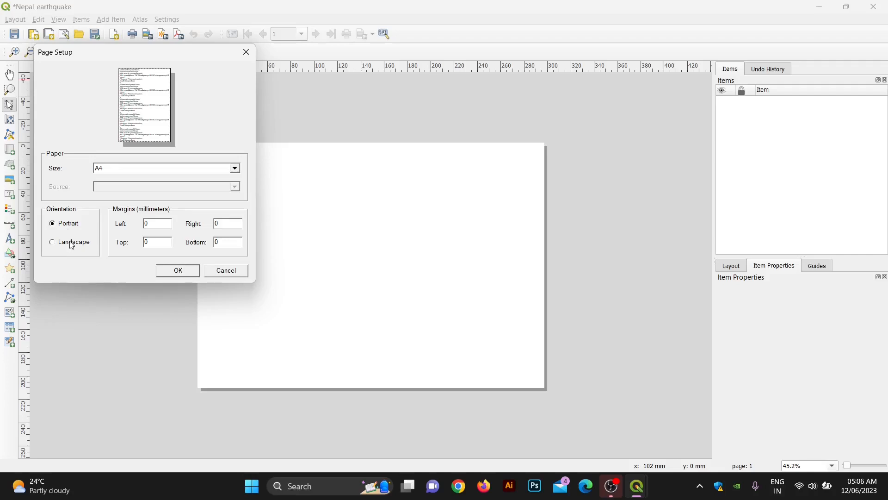
left_click(71, 244)
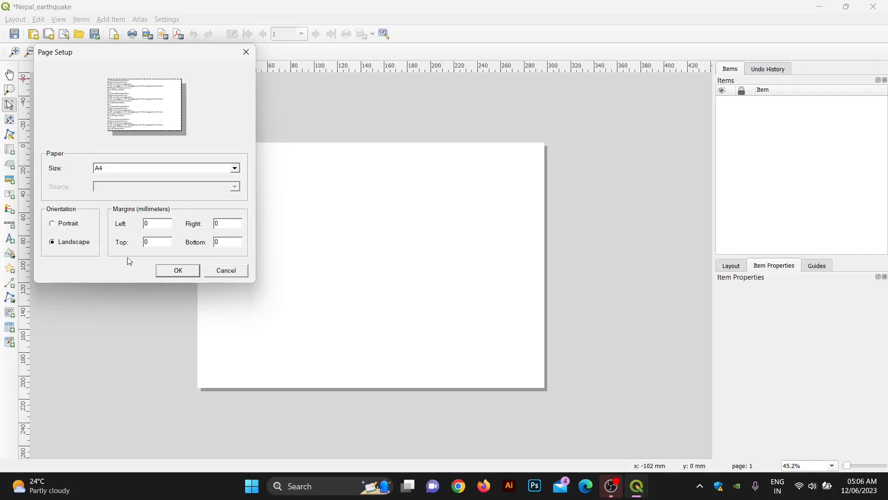
left_click(177, 273)
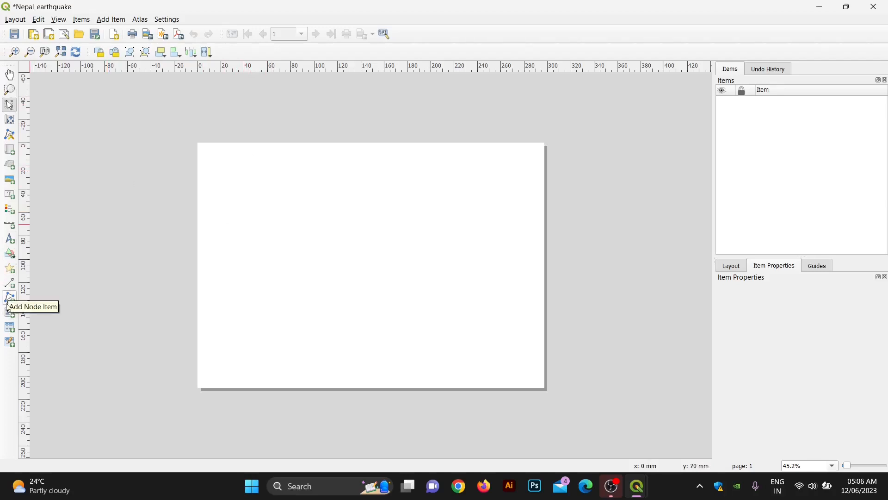
Step: Draw a rectangle frame just inside the A4 page edges
left_click(10, 254)
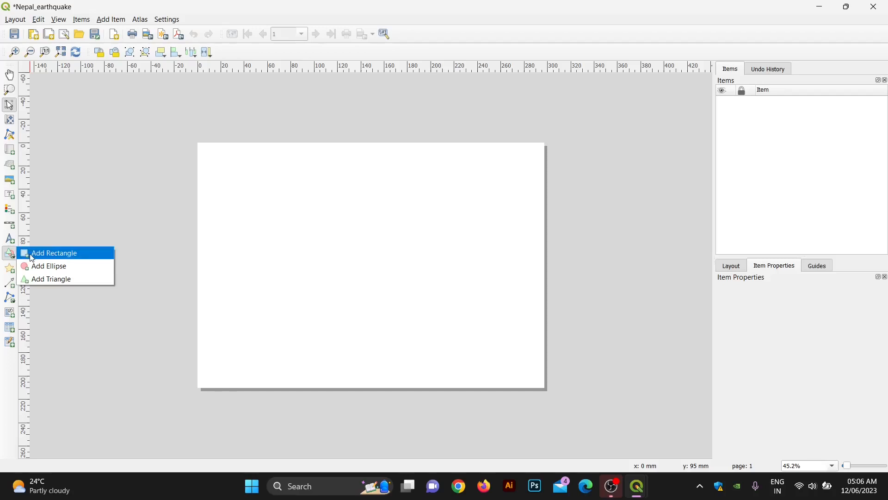
left_click(50, 254)
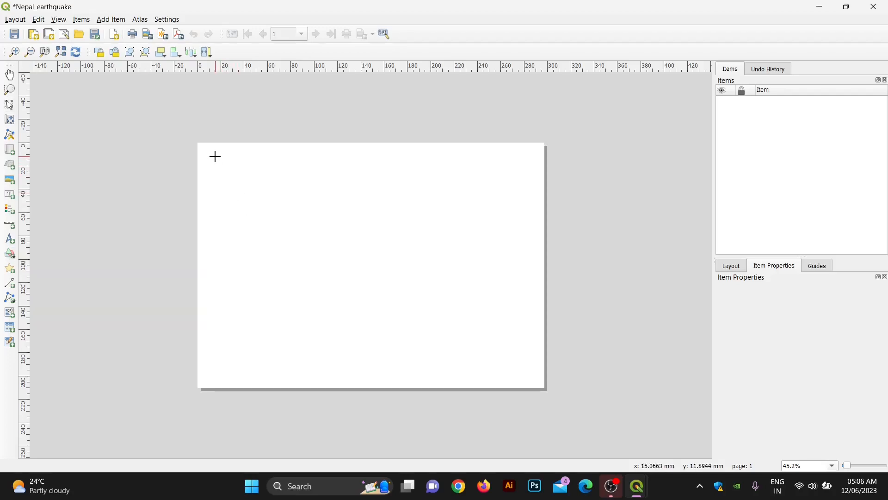
left_click_drag(214, 157, 528, 379)
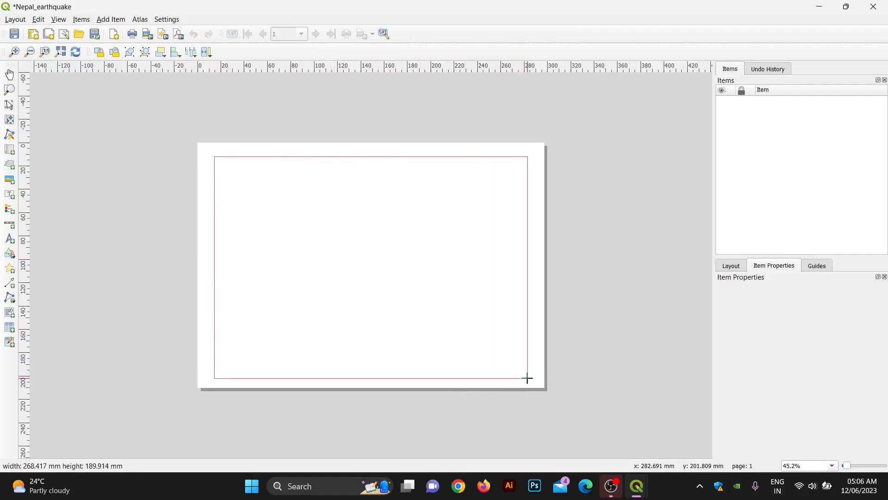
left_click_drag(529, 378, 531, 377)
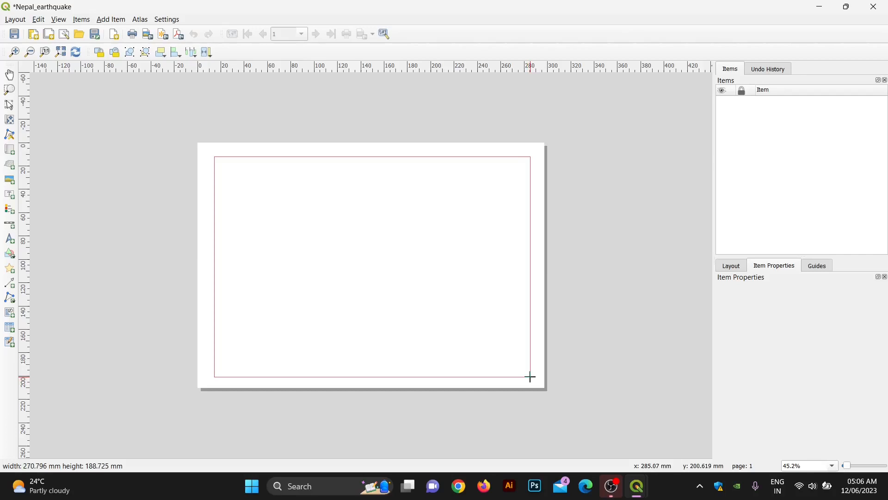
left_click_drag(531, 377, 526, 375)
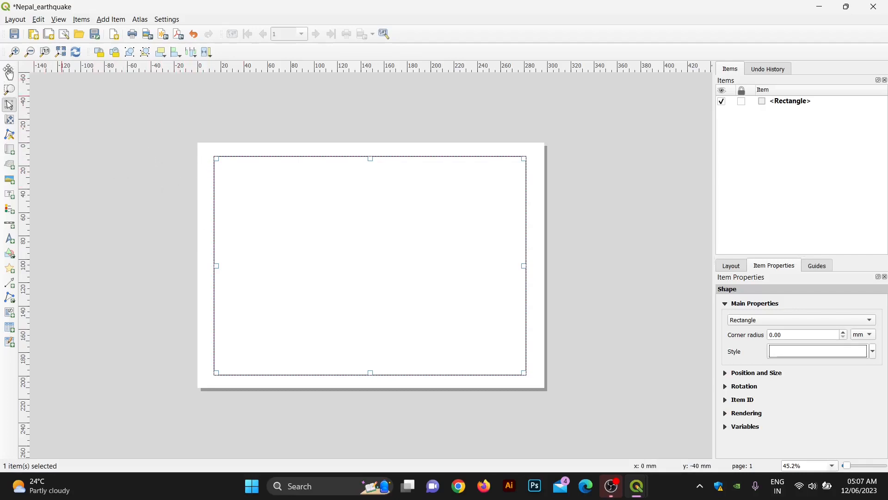
left_click(10, 74)
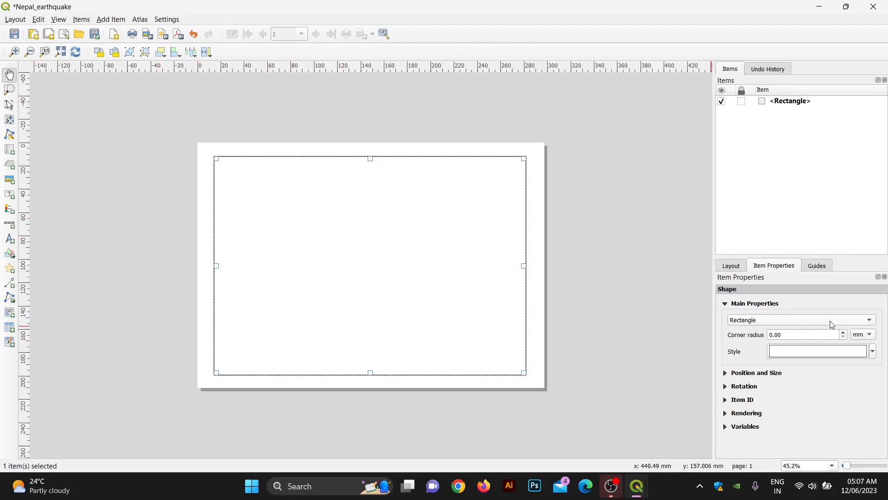
Step: Set the rectangle's Simple Fill style to No Brush, leaving only its black outline
left_click(874, 352)
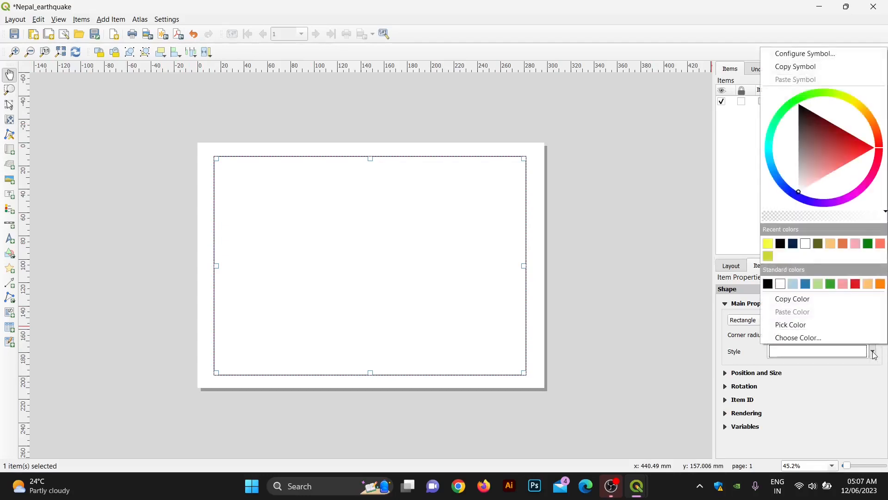
left_click(796, 56)
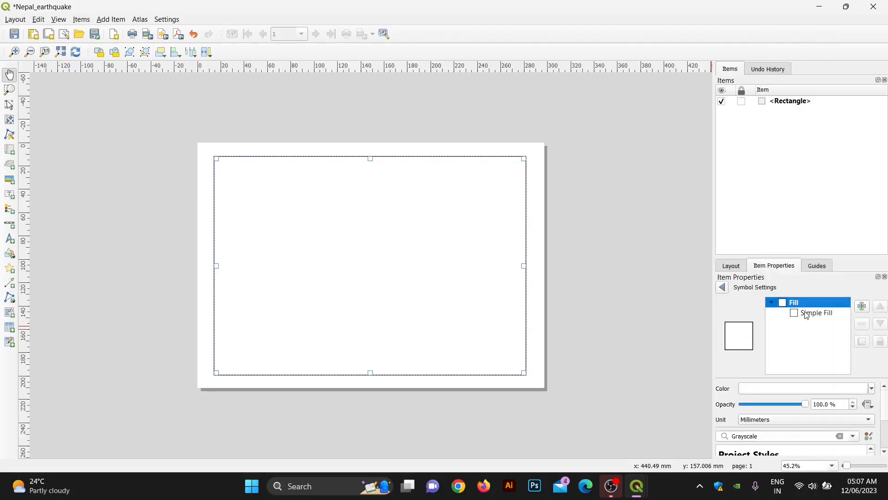
left_click(808, 316)
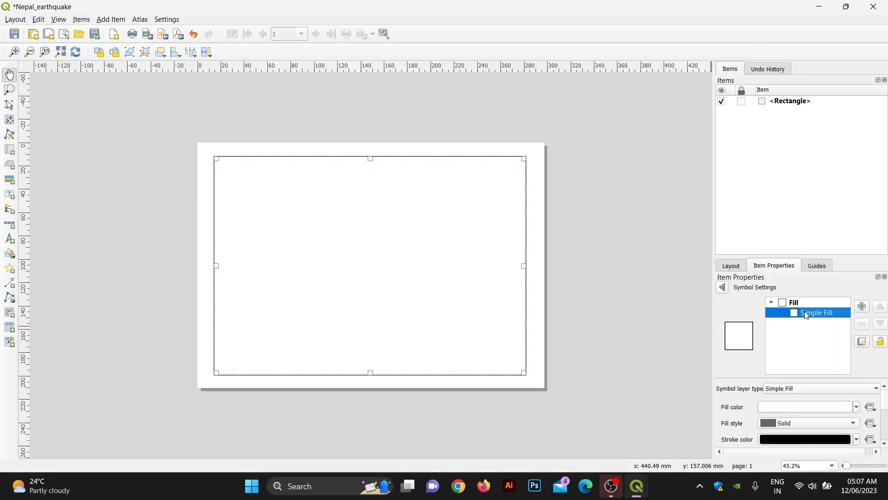
left_click(855, 424)
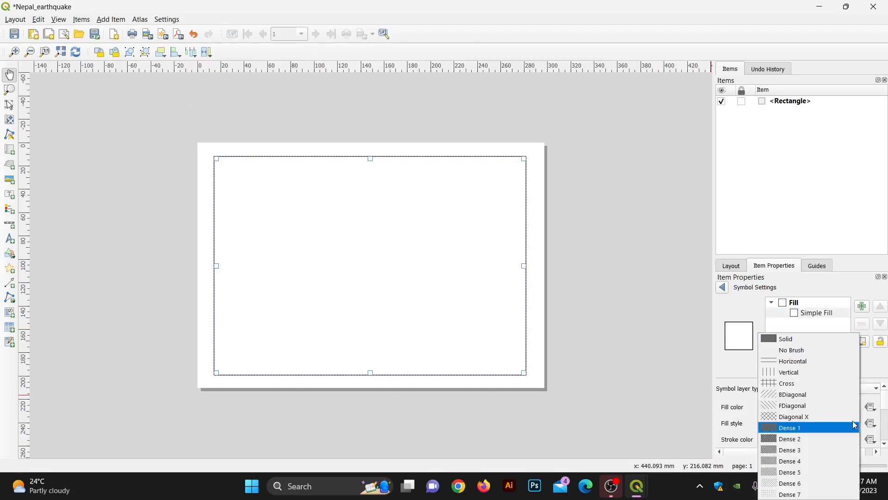
left_click(782, 351)
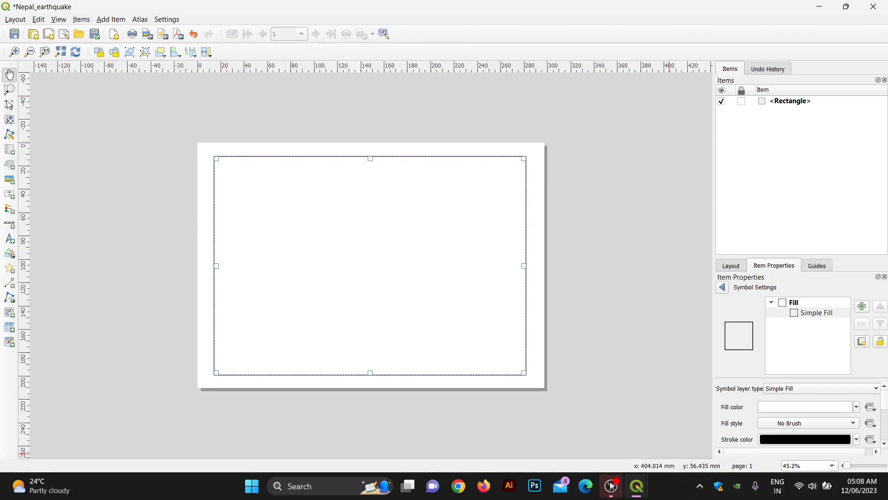
Step: Zoom the main map to the hermes_NPL_new_wgs_1 provinces layer, then return to the layout
mouse_move(637, 486)
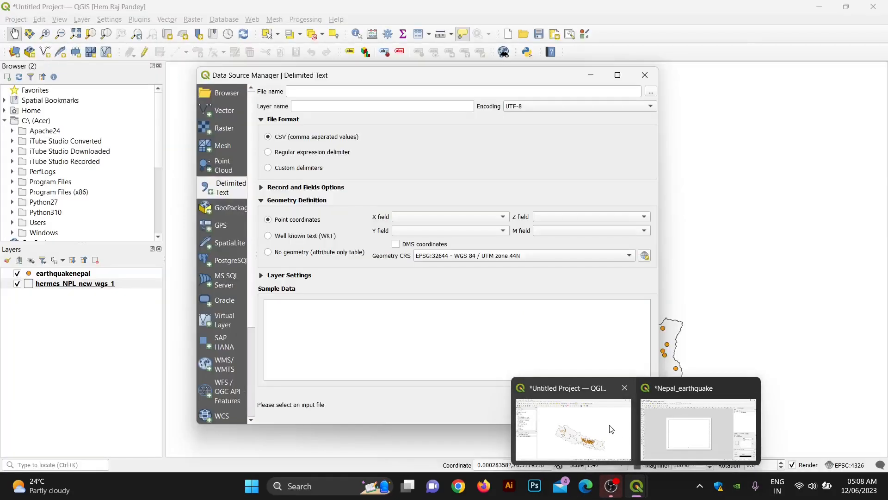
left_click(611, 429)
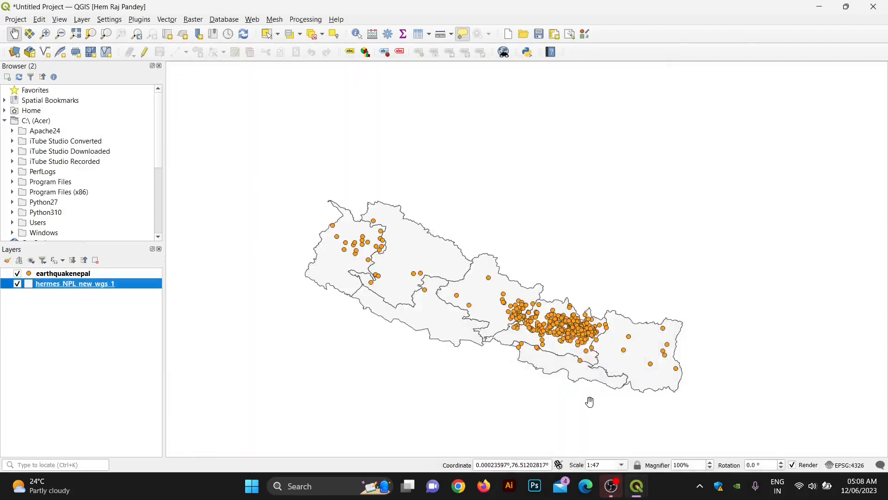
right_click(60, 287)
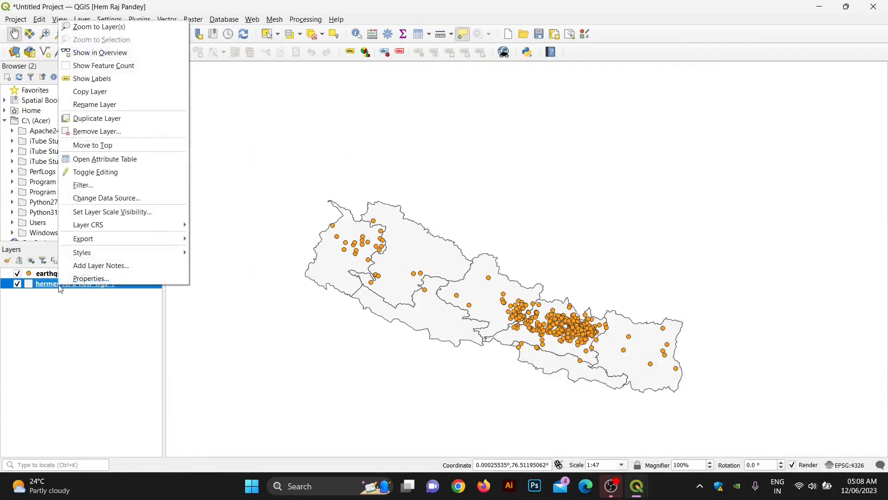
left_click(92, 32)
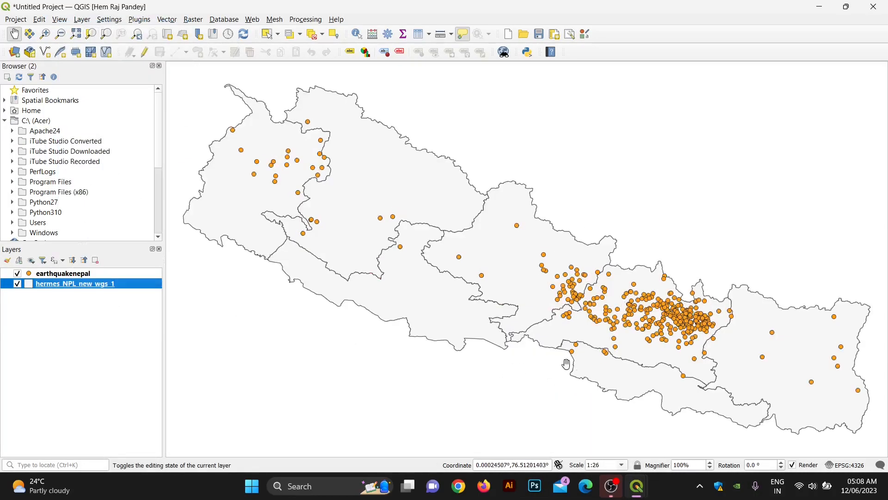
right_click(52, 275)
left_click(88, 27)
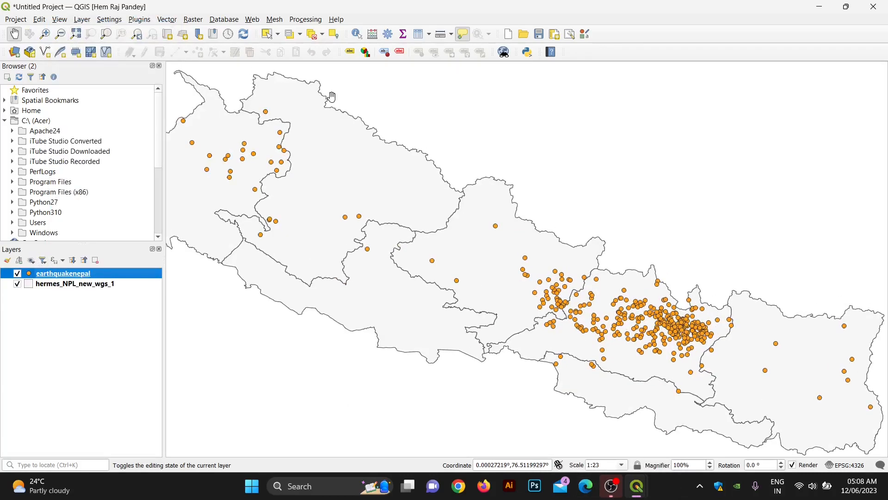
right_click(59, 283)
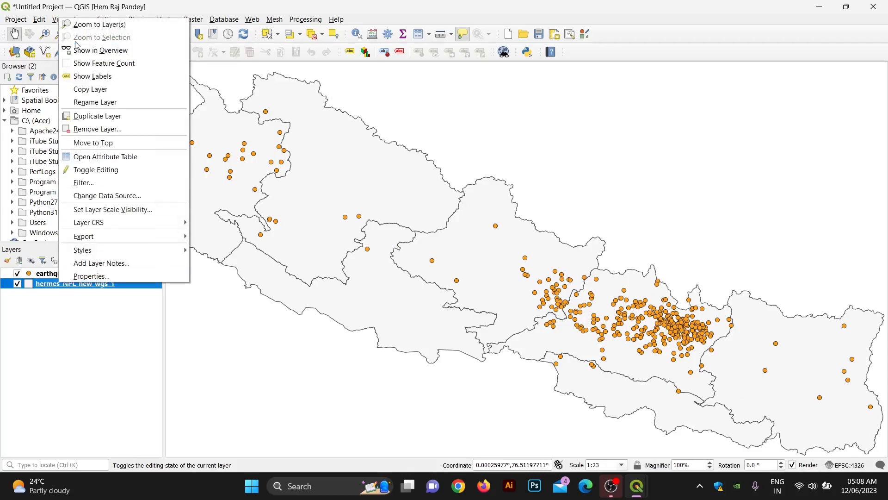
left_click(95, 24)
mouse_move(636, 486)
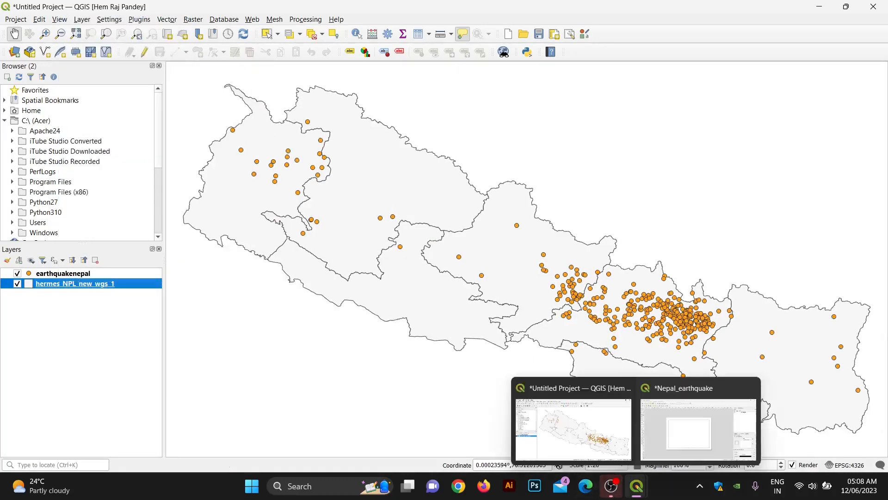
left_click(699, 431)
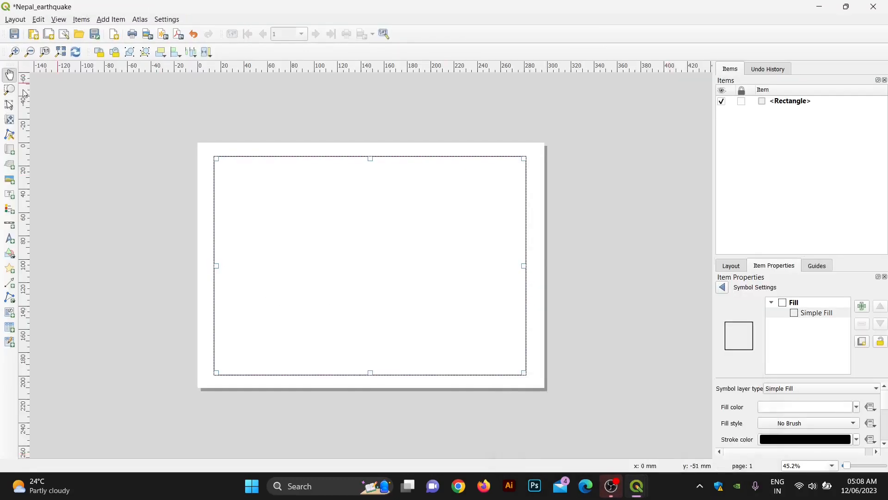
Step: Add a map frame of the Nepal provinces across the upper part of the page rectangle
left_click(11, 154)
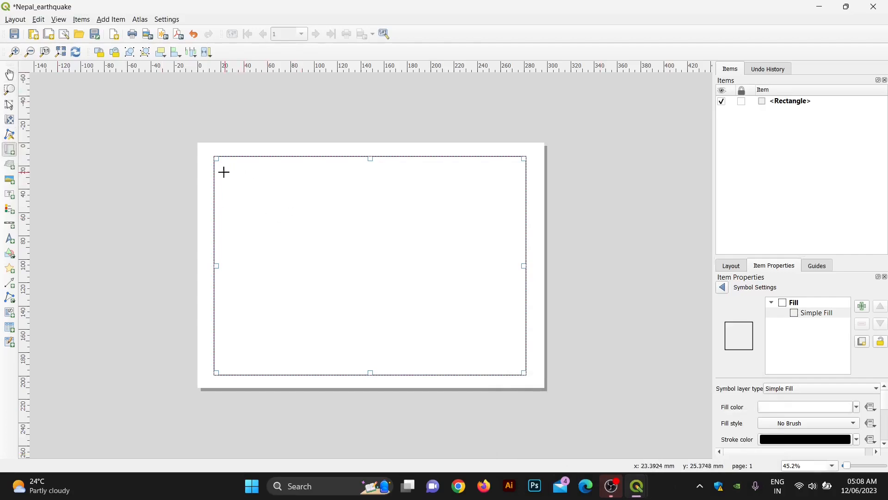
left_click_drag(222, 172, 511, 325)
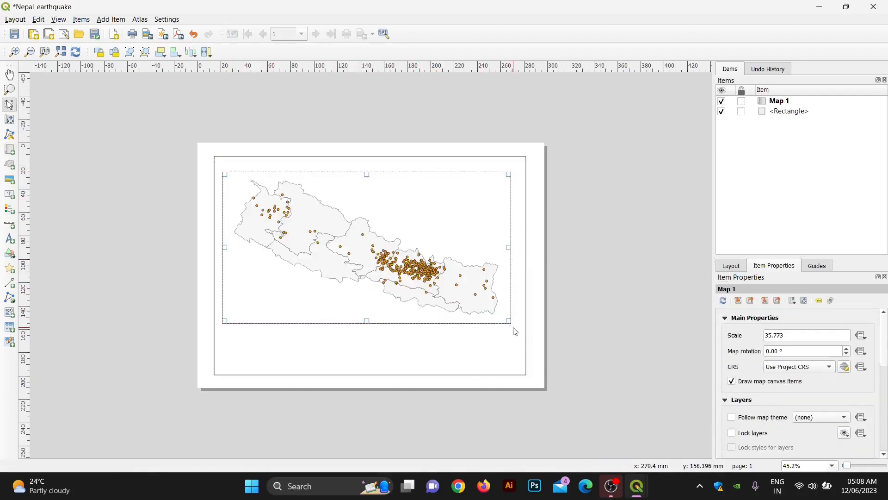
left_click(461, 349)
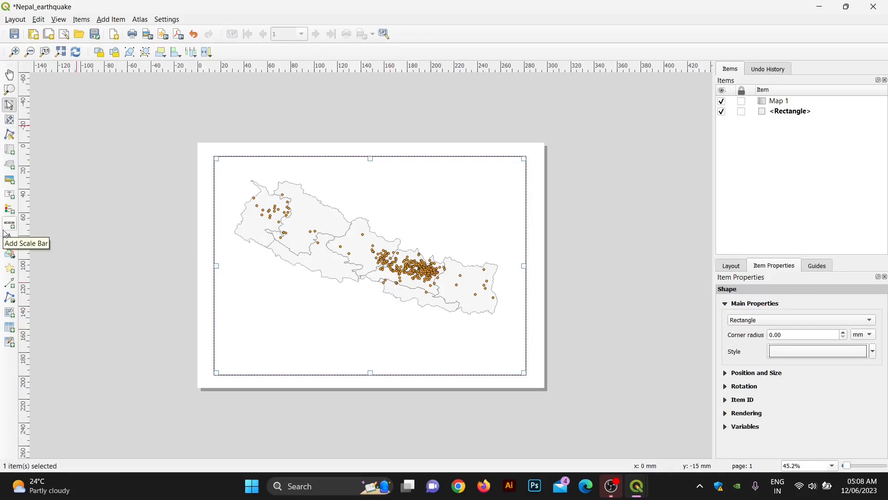
Step: Add a label near the top of the page reading 'Earthquake Nepal Map'
left_click(10, 195)
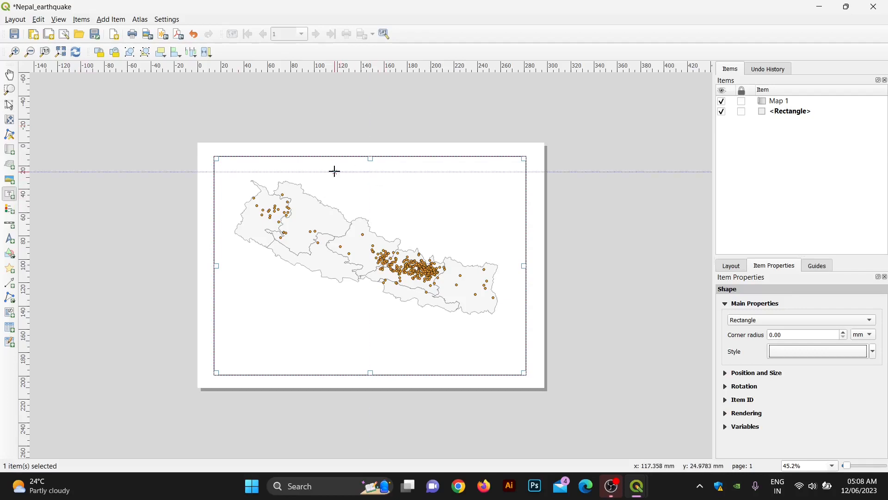
left_click_drag(334, 171, 477, 186)
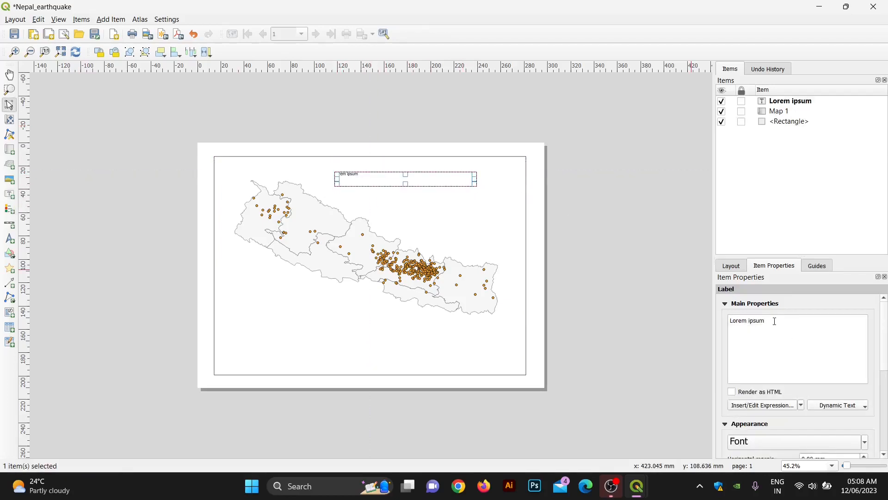
key("BackSpace")
key("BackSpace")
key("BackSpace")
key("BackSpace")
key("BackSpace")
key("BackSpace")
key("BackSpace")
key("BackSpace")
key("BackSpace")
key("BackSpace")
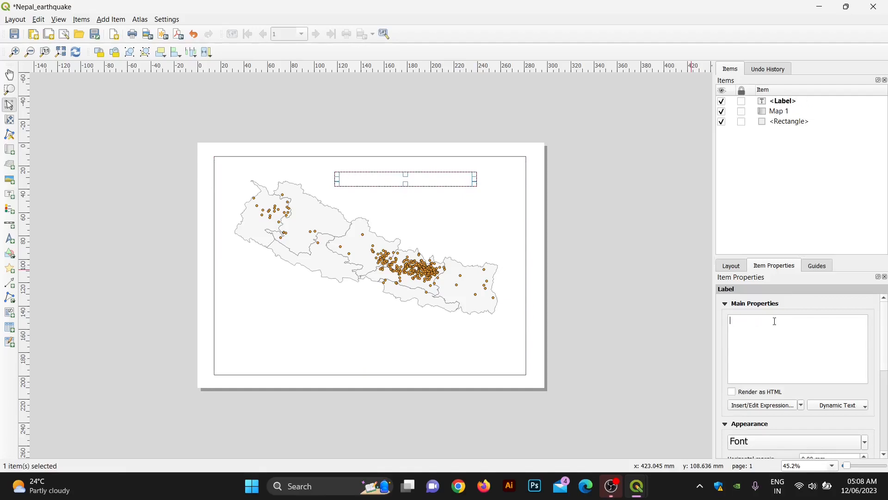
type("P")
key("BackSpace")
key("BackSpace")
key("BackSpace")
key("BackSpace")
key("BackSpace")
type("Ea")
type("rthquake Nepal Map")
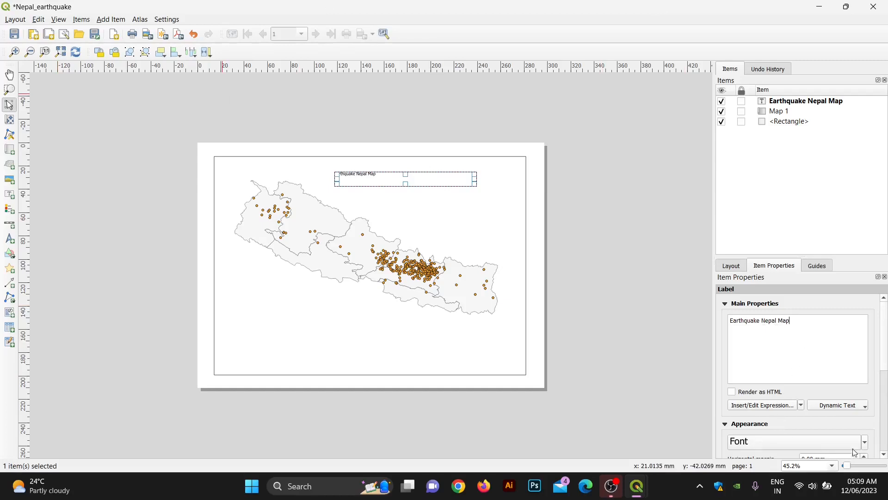
Step: Raise the title's font size to 26
left_click(865, 442)
left_click(864, 442)
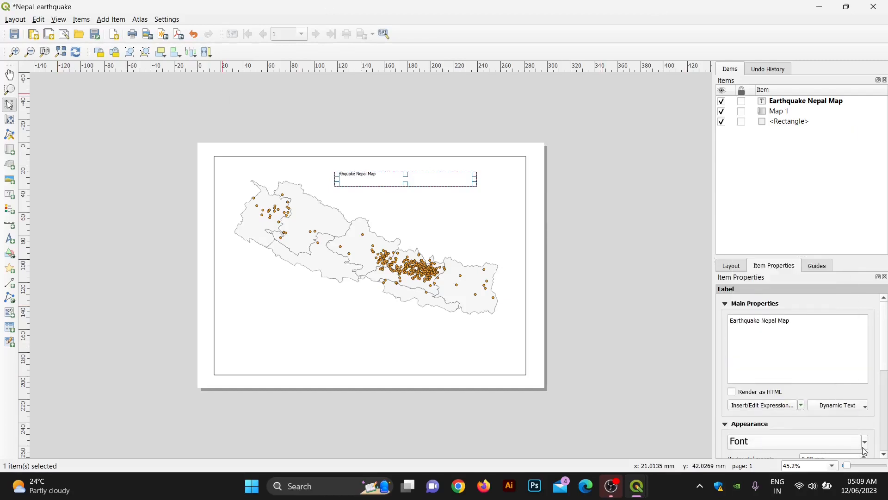
left_click(833, 442)
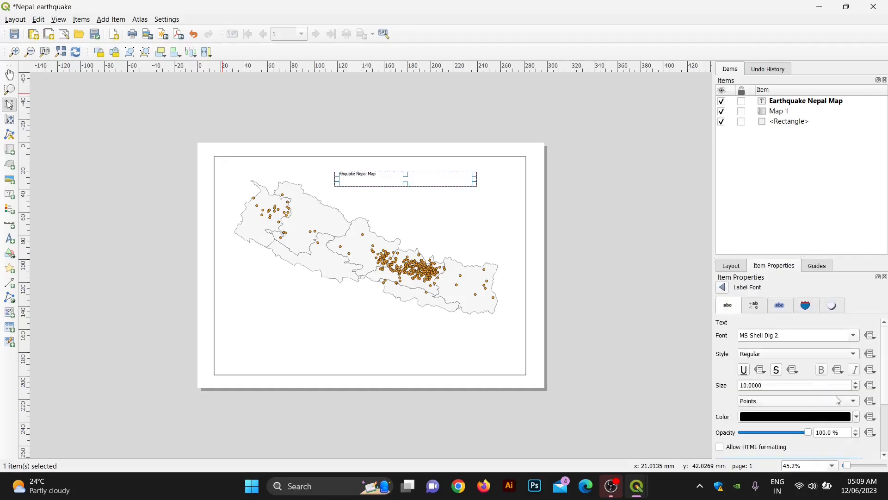
left_click(857, 383)
left_click(856, 383)
left_click(856, 383)
left_click(857, 383)
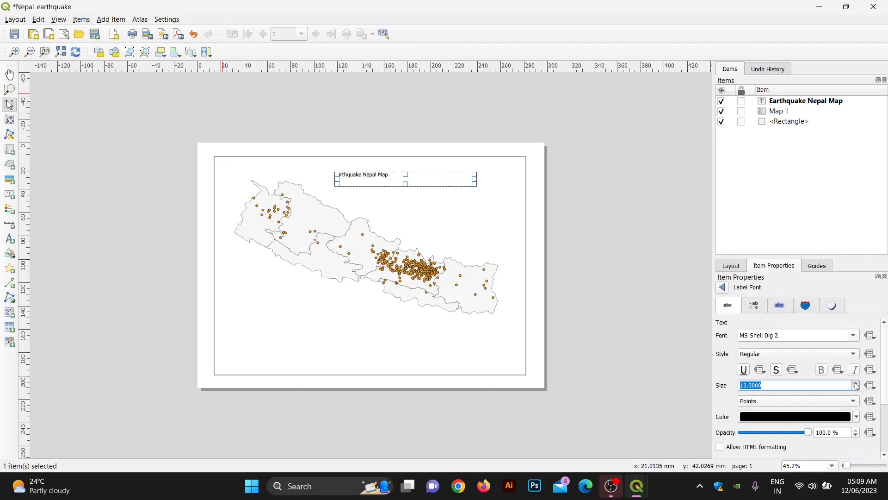
left_click(857, 383)
left_click(856, 383)
left_click(857, 383)
left_click(856, 384)
left_click(856, 383)
left_click(856, 383)
left_click(857, 384)
left_click(857, 383)
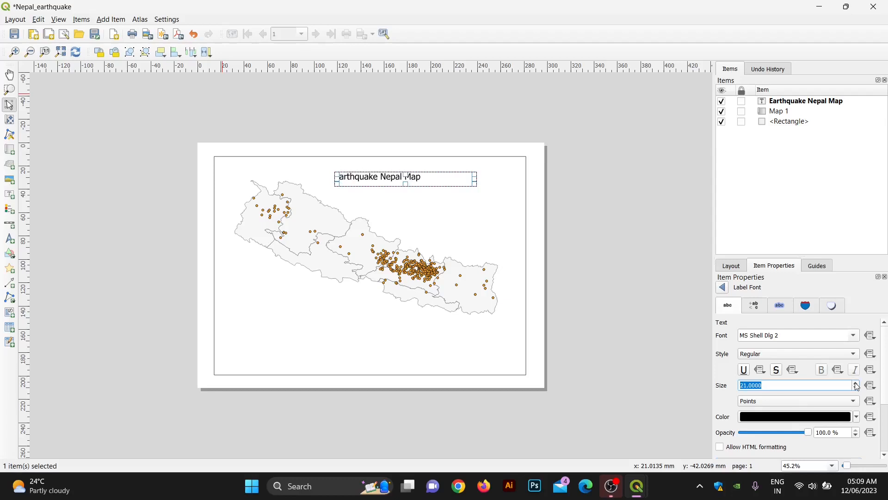
left_click(857, 383)
left_click(857, 383)
left_click(857, 383)
left_click(856, 383)
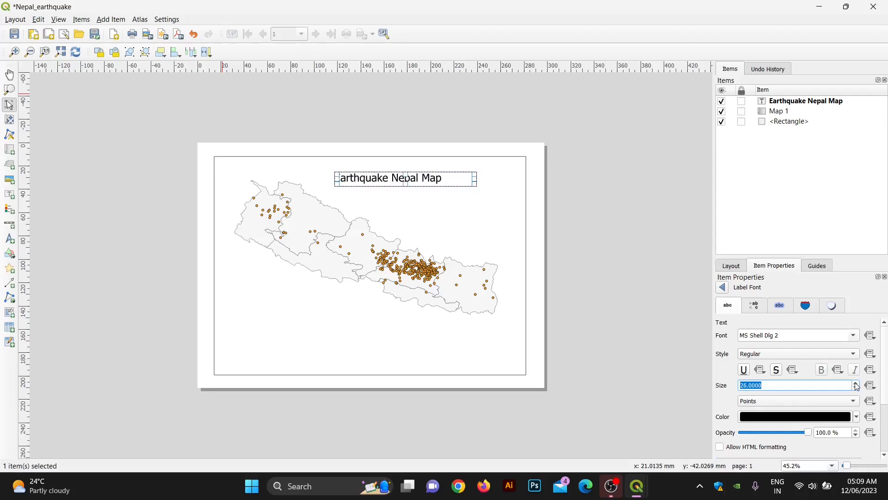
Step: Centre-align the title text and nudge the label left and up to centre it above the map
left_click(655, 276)
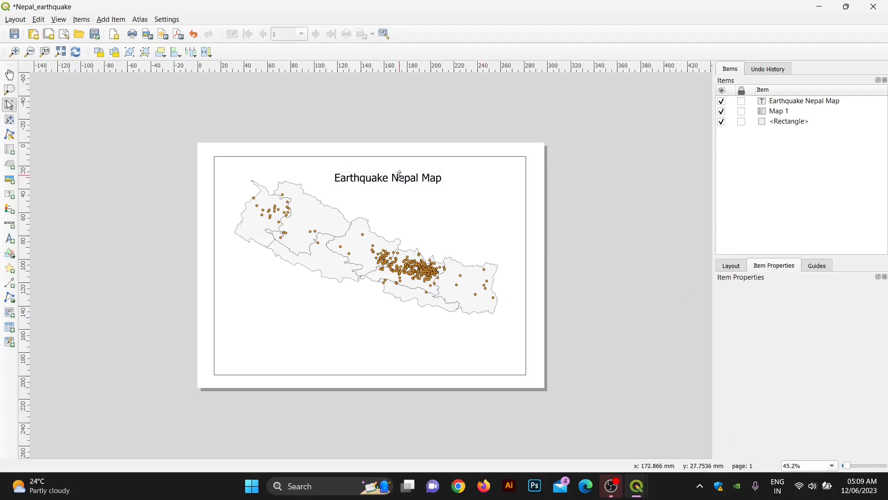
left_click(401, 176)
scroll(863, 427, "down", 3)
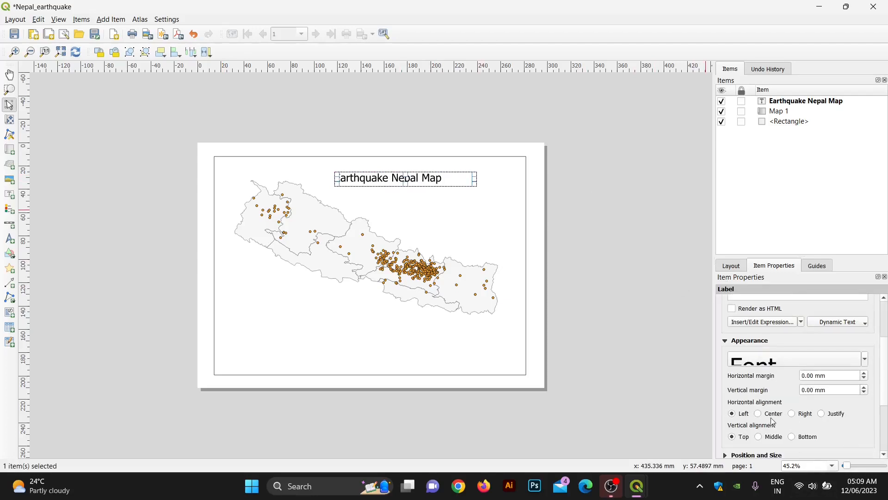
left_click(769, 415)
left_click(560, 318)
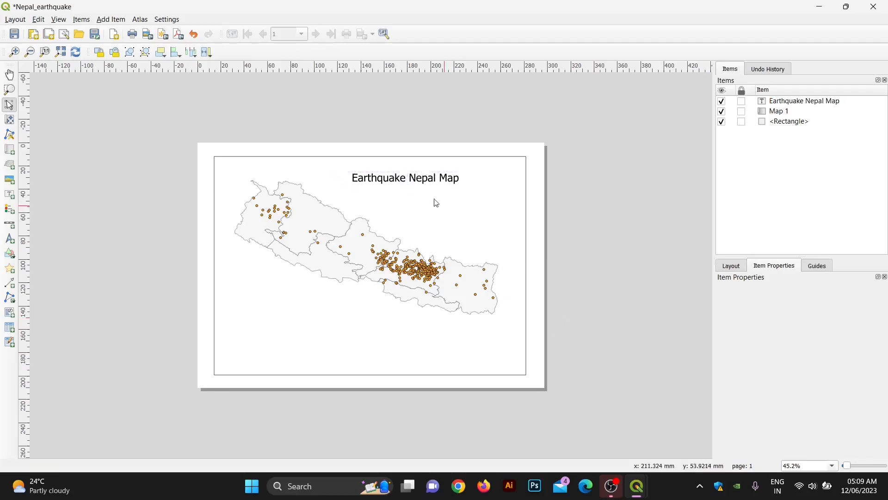
left_click(399, 181)
key("Left")
key("Left")
key("Left")
key("Left")
key("Left")
key("Left")
key("Left")
key("Left")
key("Left")
key("Left")
key("Left")
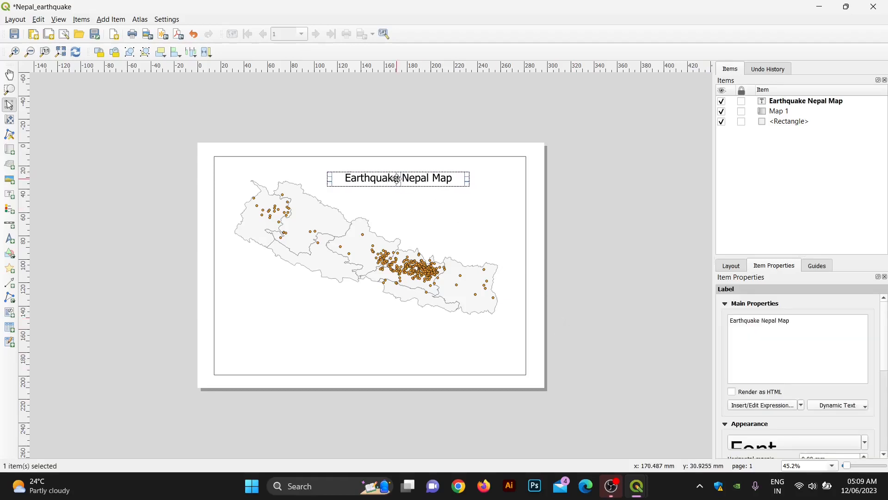
key("Left")
key("Left")
key("Left")
key("Left")
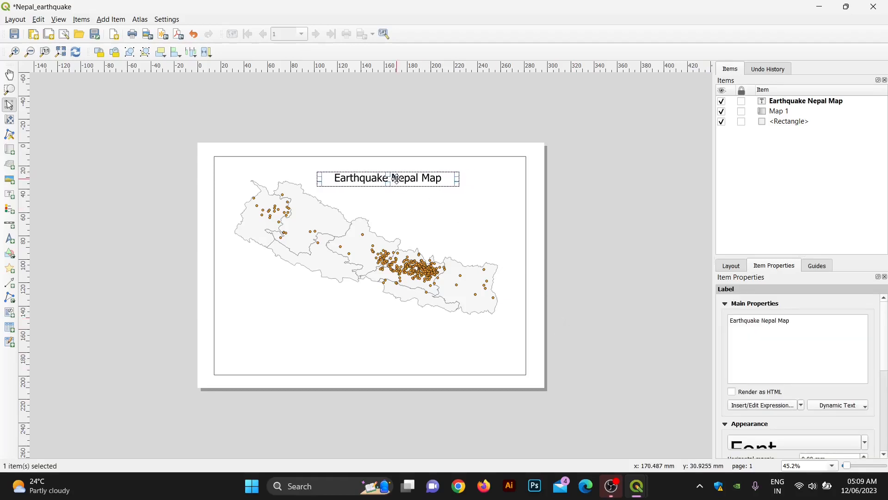
key("Up")
key("Up")
key("Up")
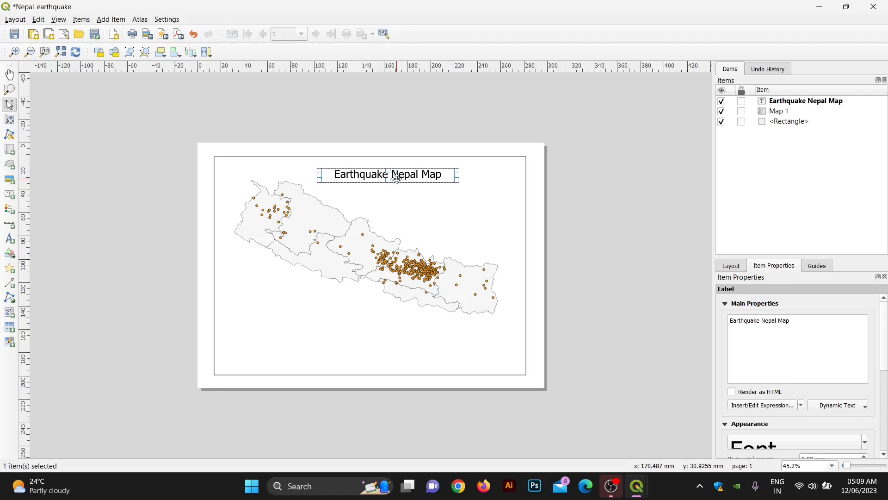
left_click(666, 209)
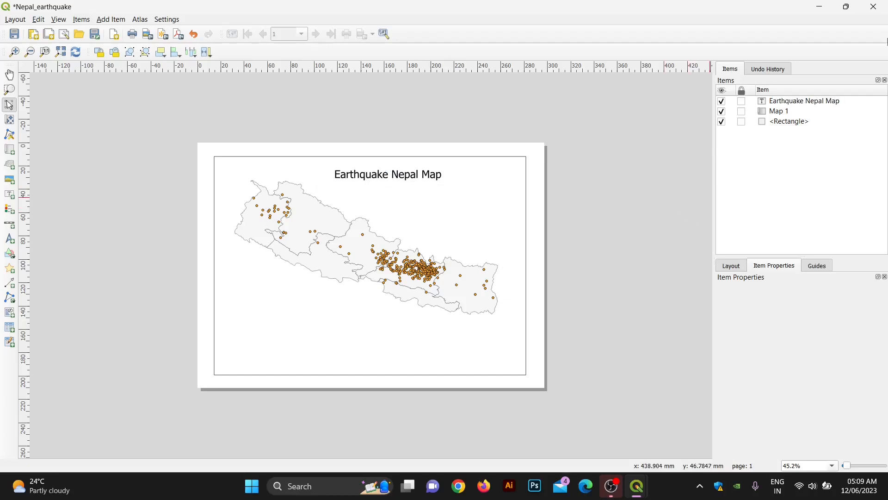
Step: Place a north arrow in the top-right corner of the page
left_click(15, 241)
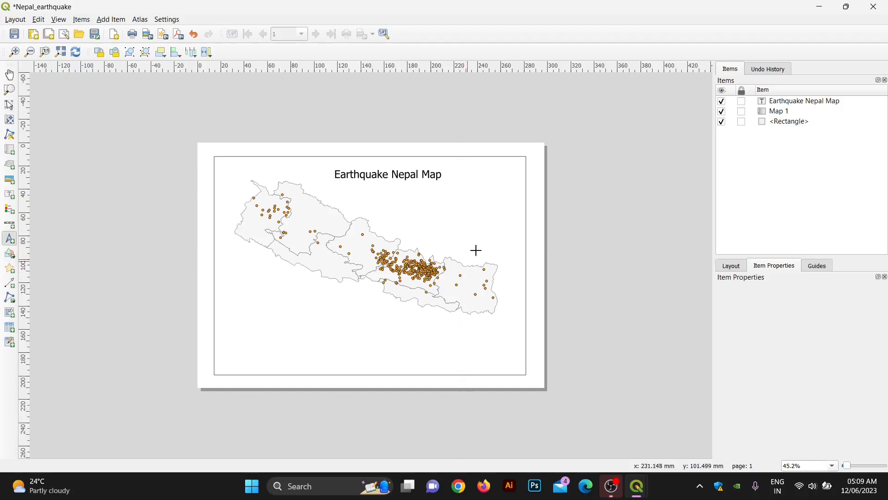
left_click_drag(486, 166, 504, 188)
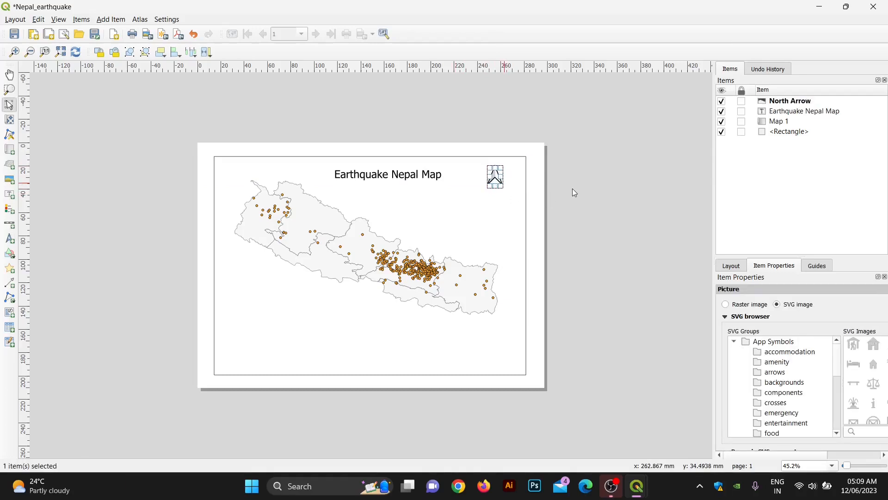
left_click(539, 197)
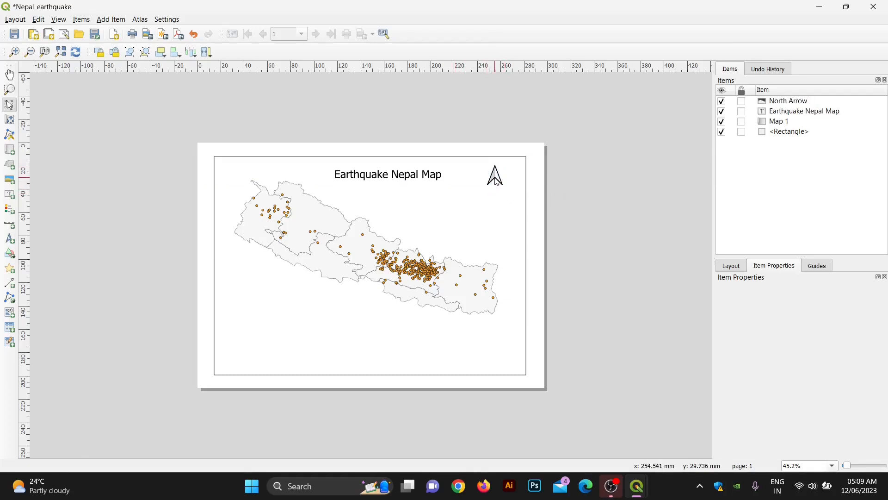
left_click(497, 182)
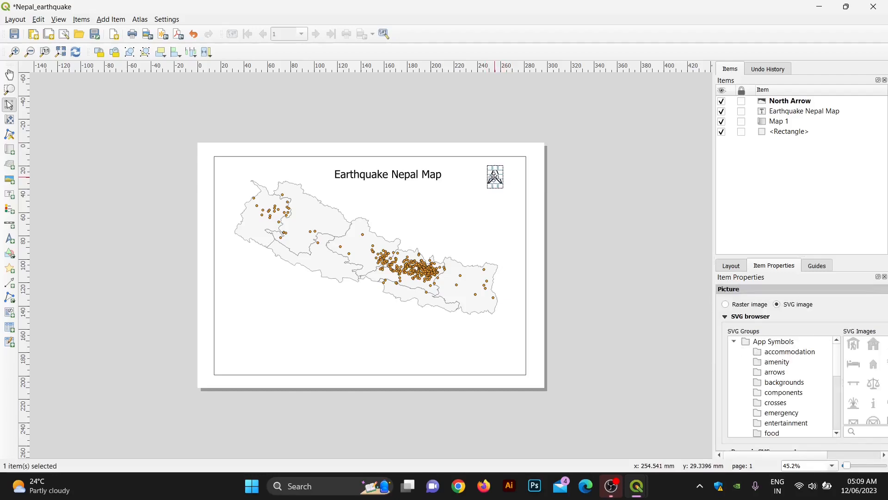
left_click(576, 210)
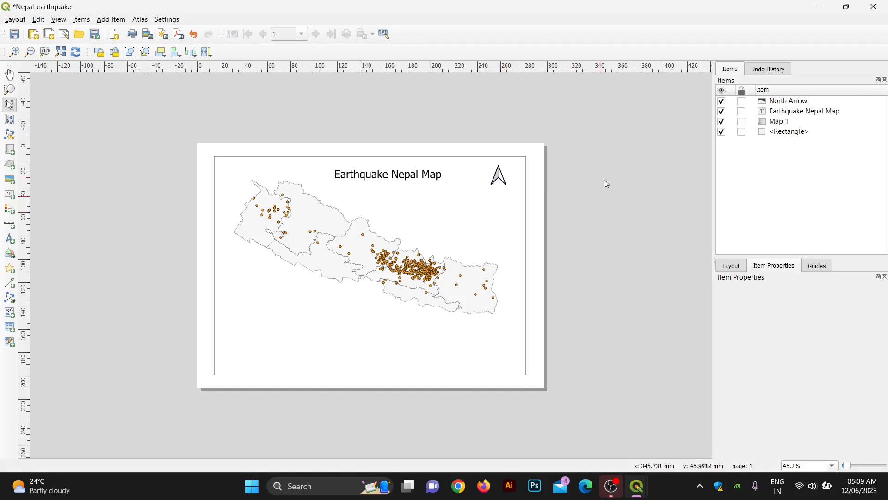
Step: Add a 0–1.5 m single-box scale bar below the Nepal map
left_click(10, 224)
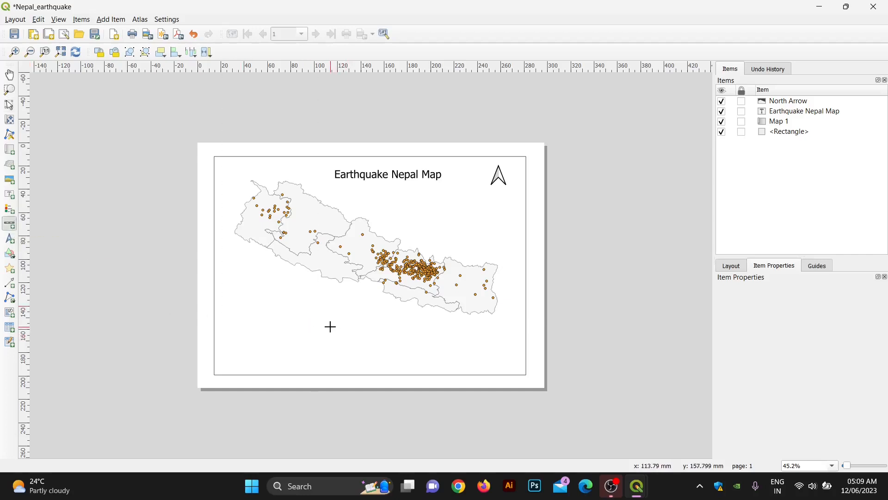
left_click_drag(331, 326, 393, 333)
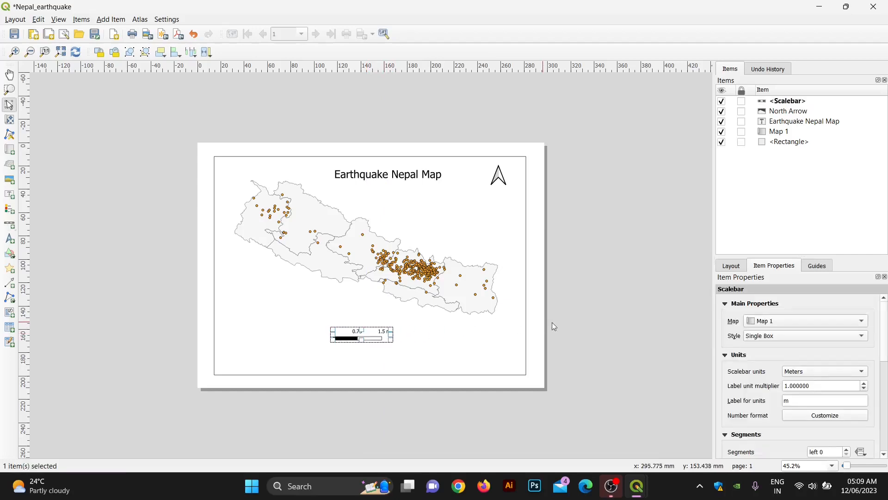
left_click(613, 321)
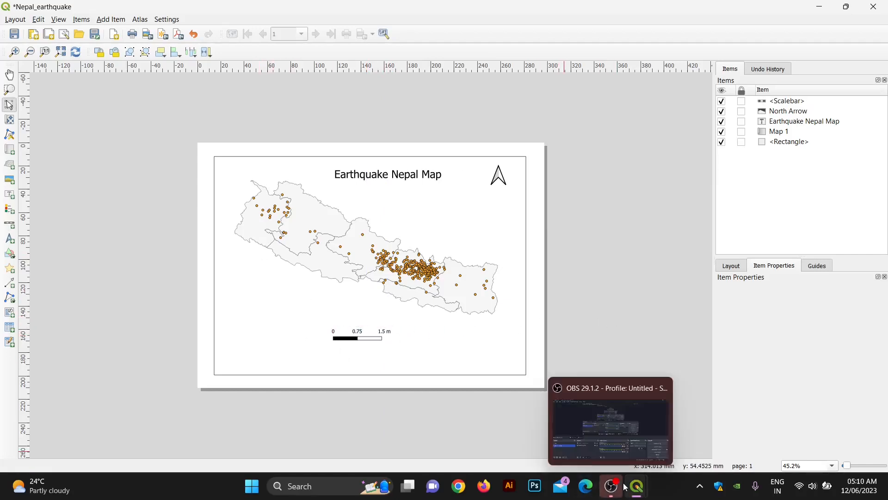
mouse_move(629, 488)
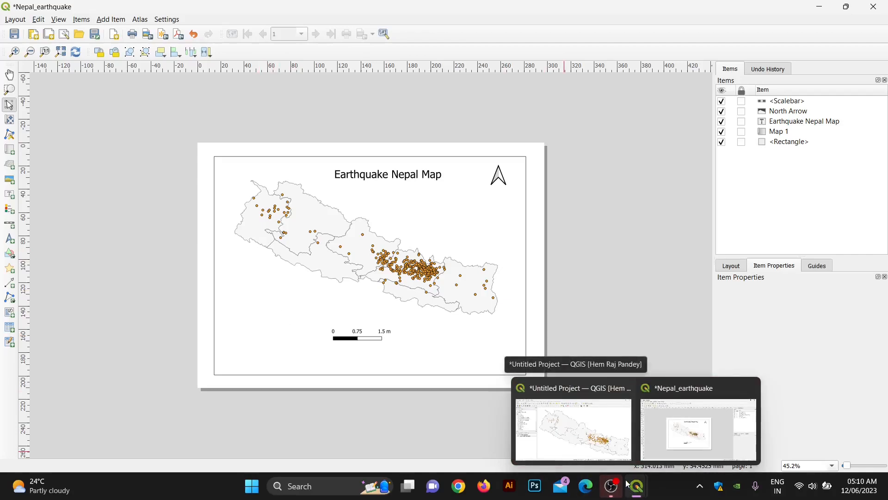
Step: Try Graduated symbology for the earthquakenepal layer, then close its properties unchanged
left_click(573, 428)
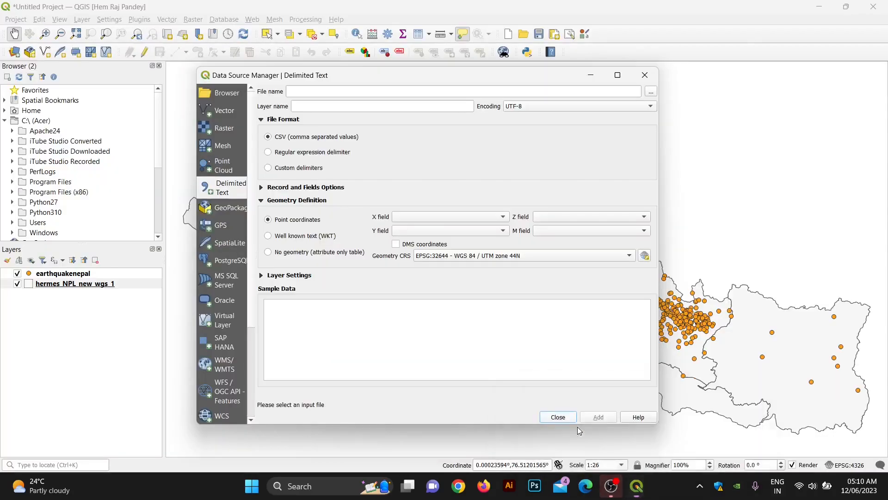
left_click(56, 276)
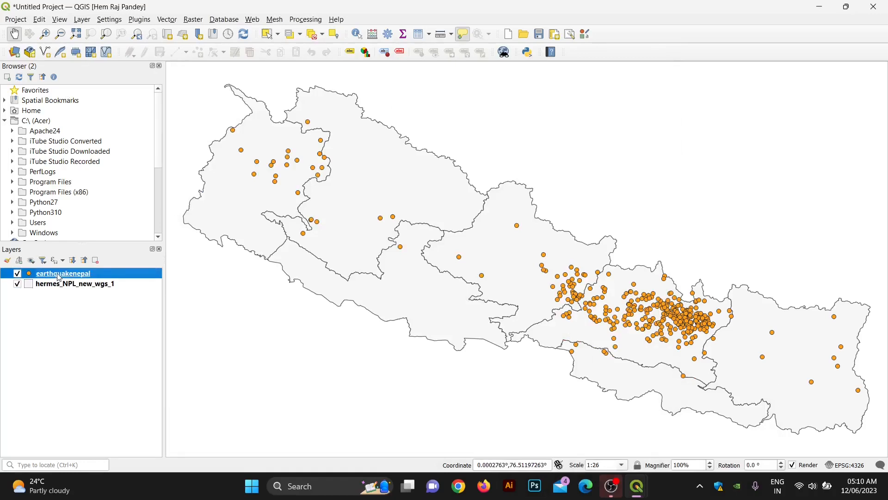
right_click(59, 277)
left_click(71, 267)
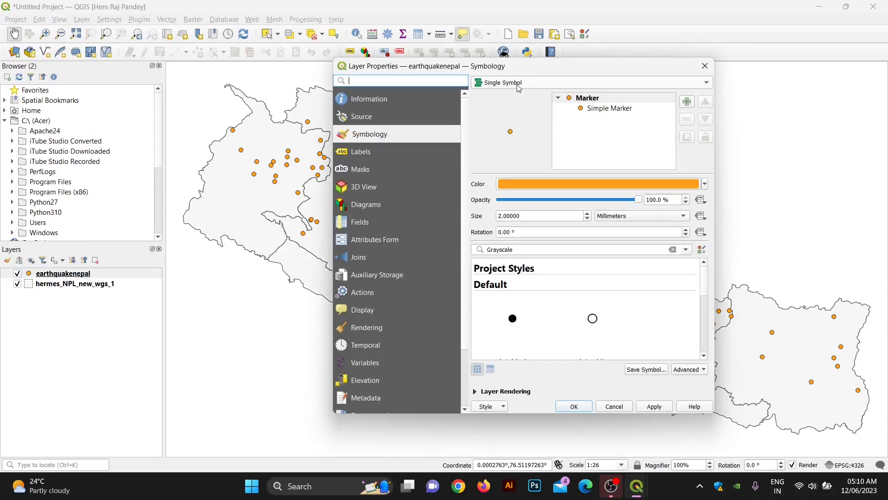
left_click(519, 83)
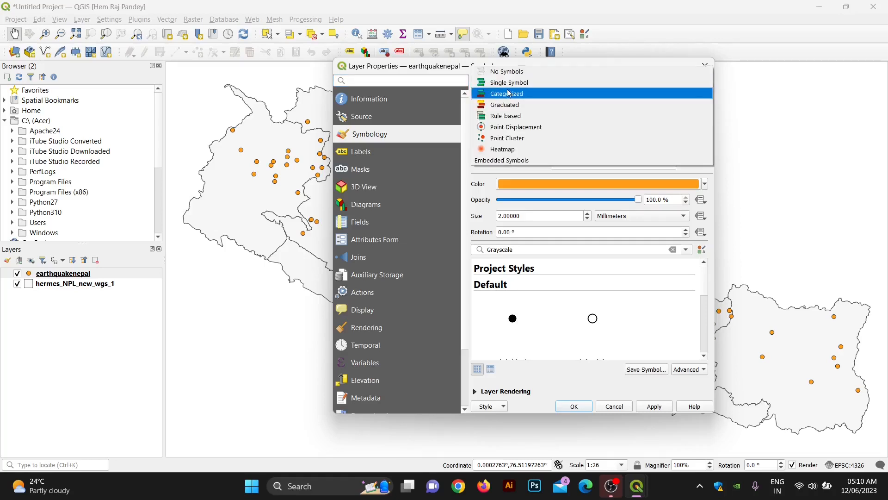
left_click(514, 106)
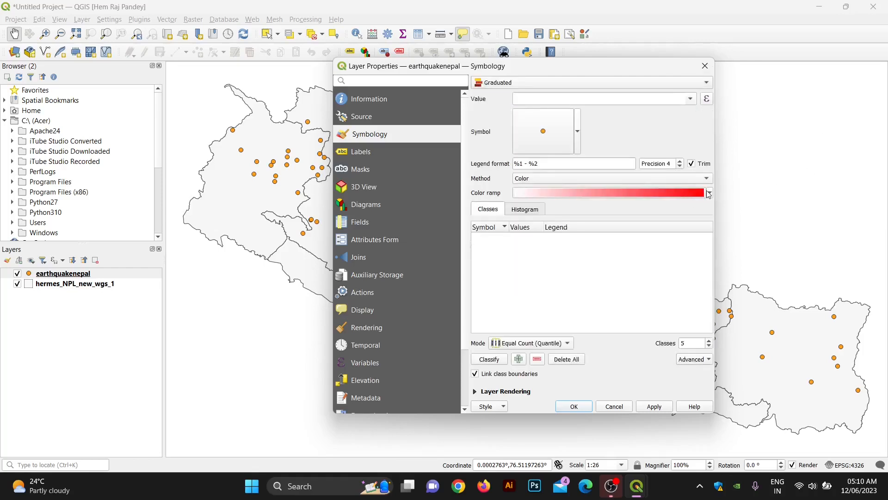
left_click(696, 99)
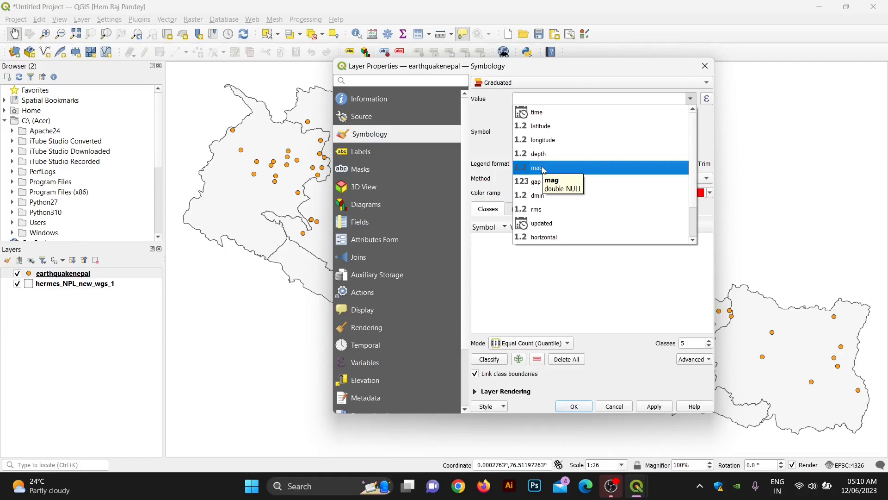
left_click(826, 11)
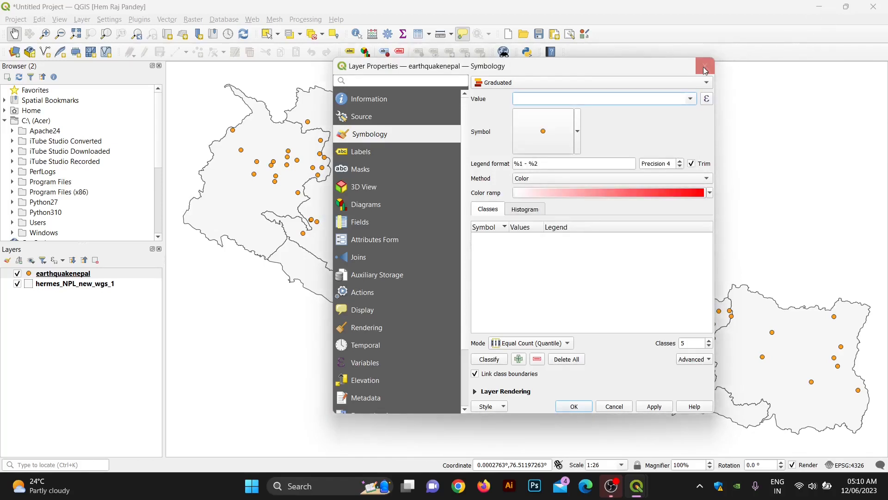
left_click(705, 66)
Step: Minimize both QGIS windows and open the GeoDev folder from the desktop
left_click(828, 5)
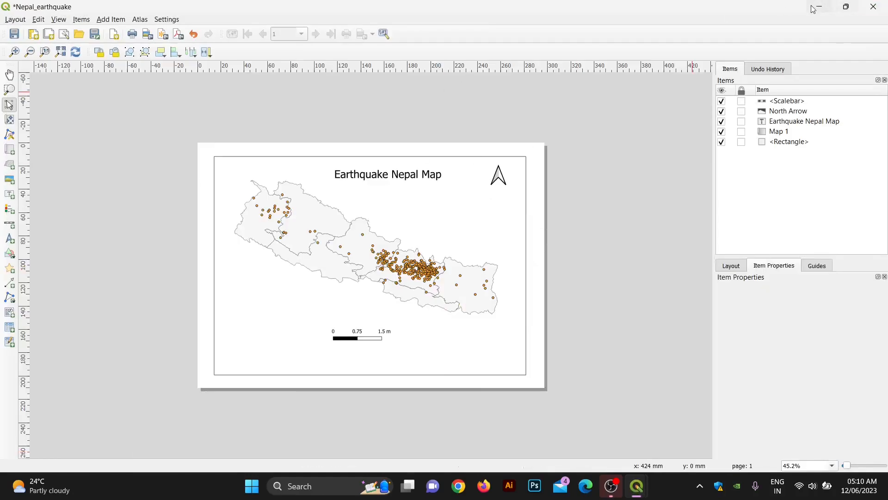
left_click(818, 6)
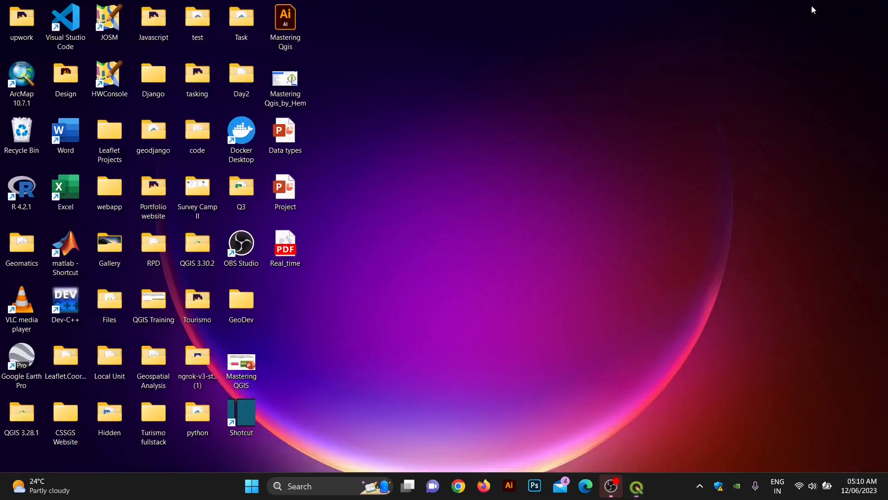
double_click(226, 310)
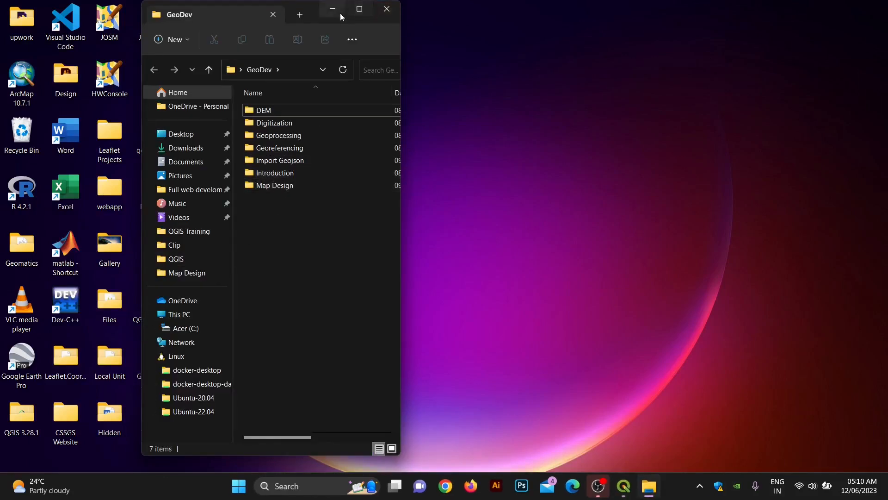
Step: Open the Map Design folder and load the earthquakenepal CSV in Excel
double_click(273, 185)
double_click(277, 111)
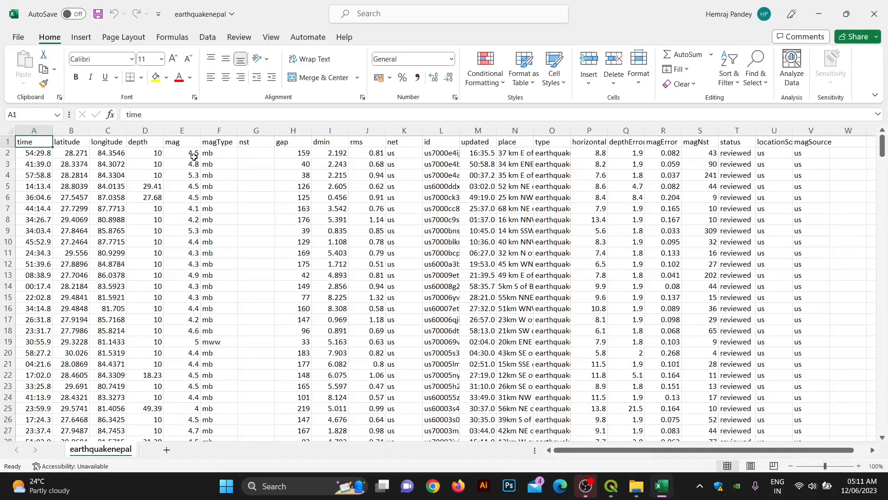
Step: Check the magnitude values in the mag column, such as 4.8 and 5.3
left_click(179, 151)
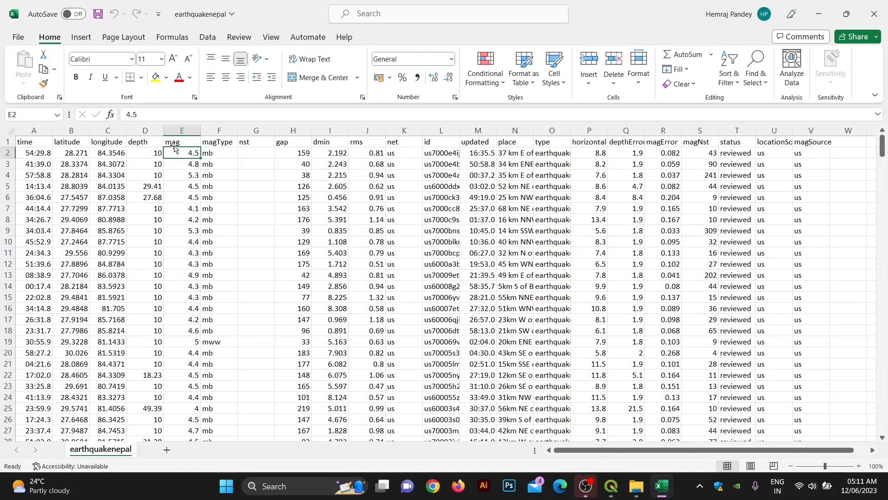
left_click(180, 164)
left_click(181, 185)
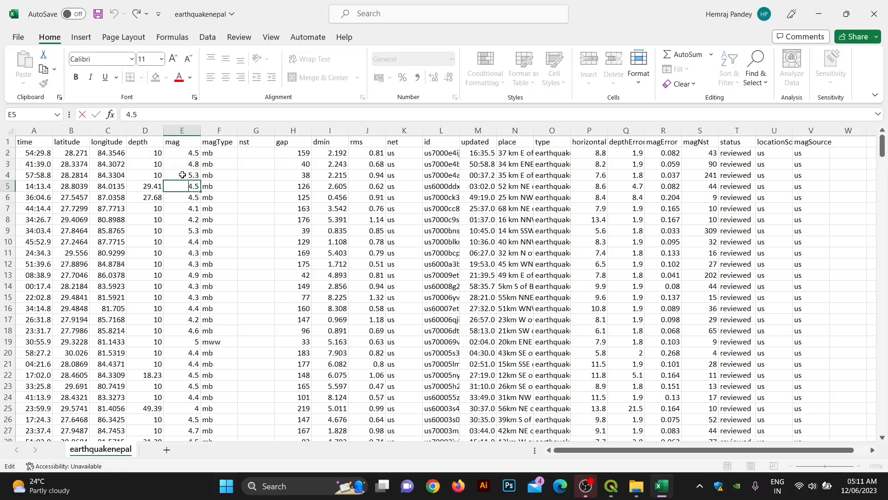
left_click(183, 175)
Step: Close the earthquake spreadsheet without saving and minimize the Map Design folder window
left_click(875, 14)
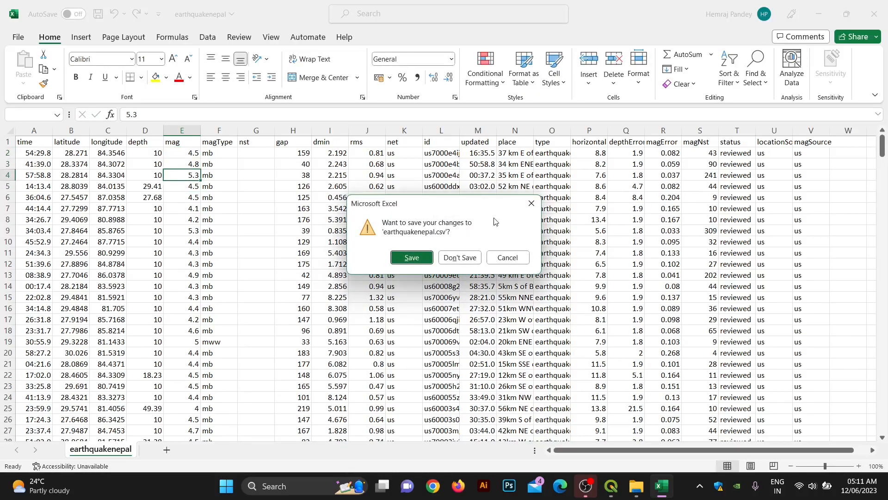
left_click(451, 255)
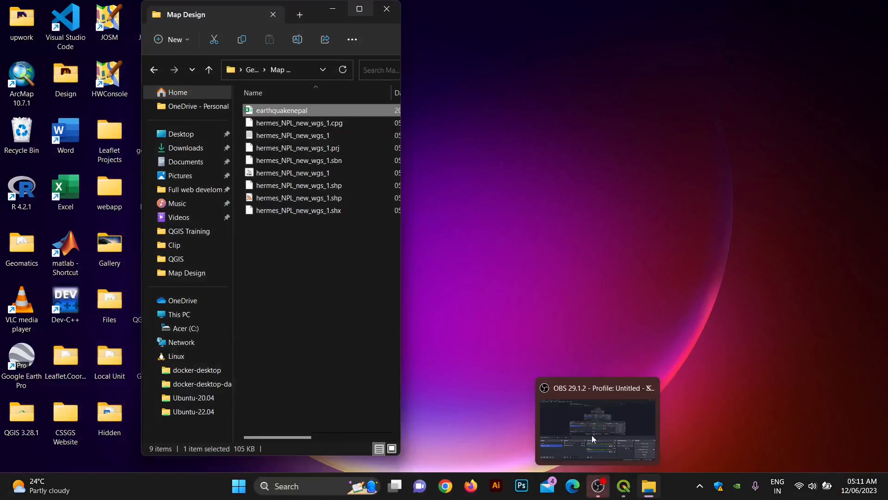
left_click(331, 12)
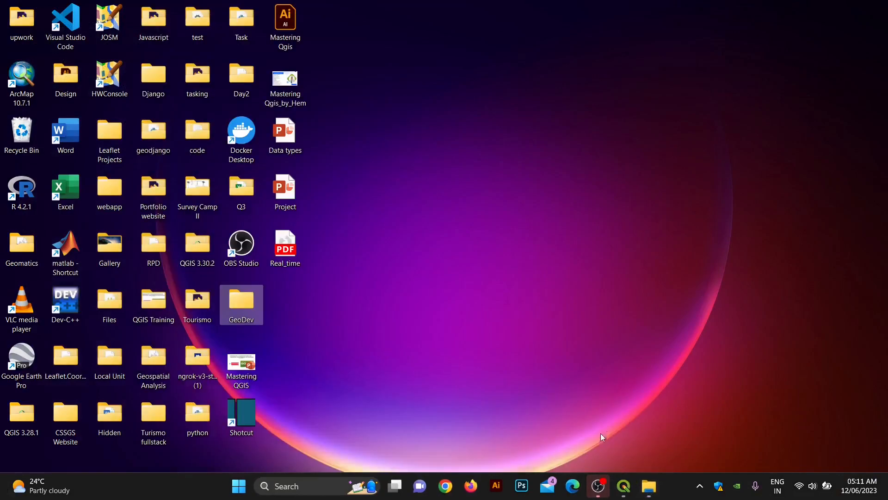
Step: Switch the earthquakenepal points to Graduated symbology classified by the mag field
mouse_move(623, 485)
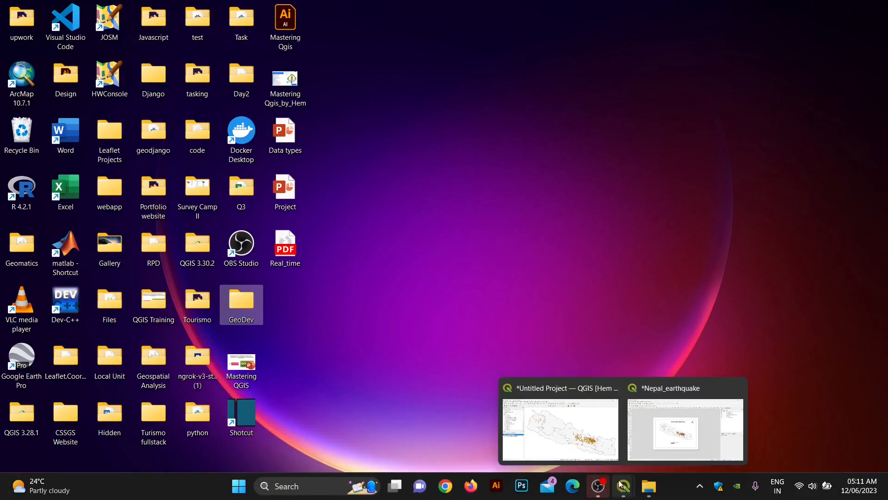
left_click(585, 451)
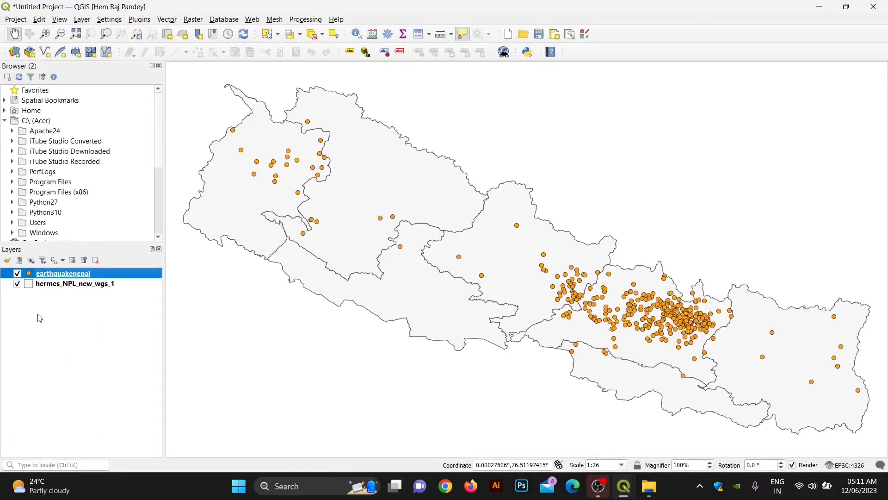
right_click(55, 276)
left_click(84, 270)
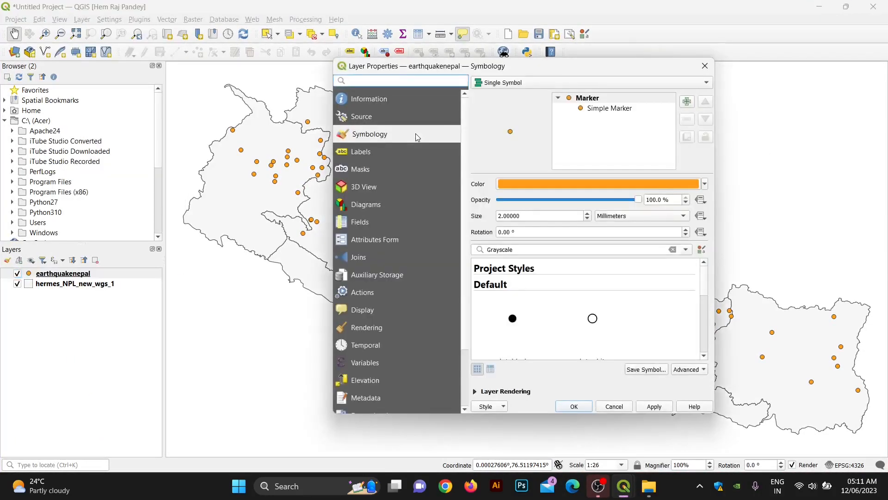
left_click(555, 82)
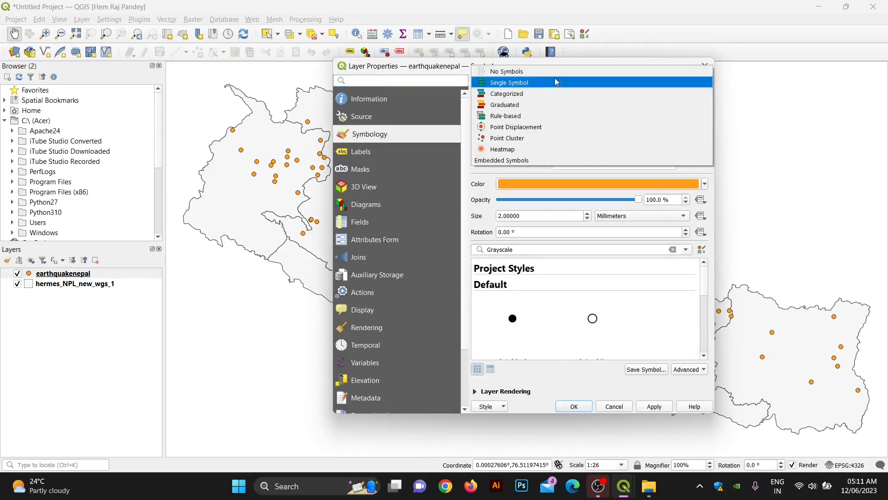
left_click(506, 105)
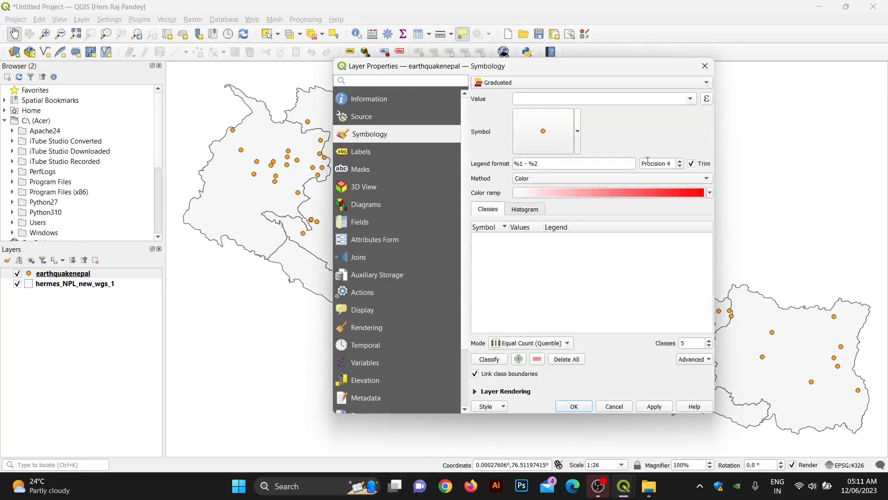
left_click(689, 99)
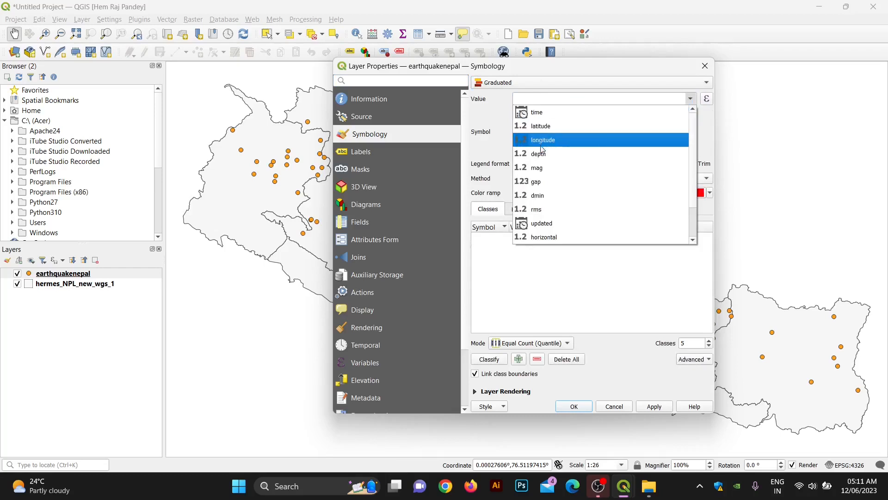
left_click(663, 168)
Step: Apply the Cividis colour ramp with five mag classes from 3.4 to 7.8
left_click(710, 194)
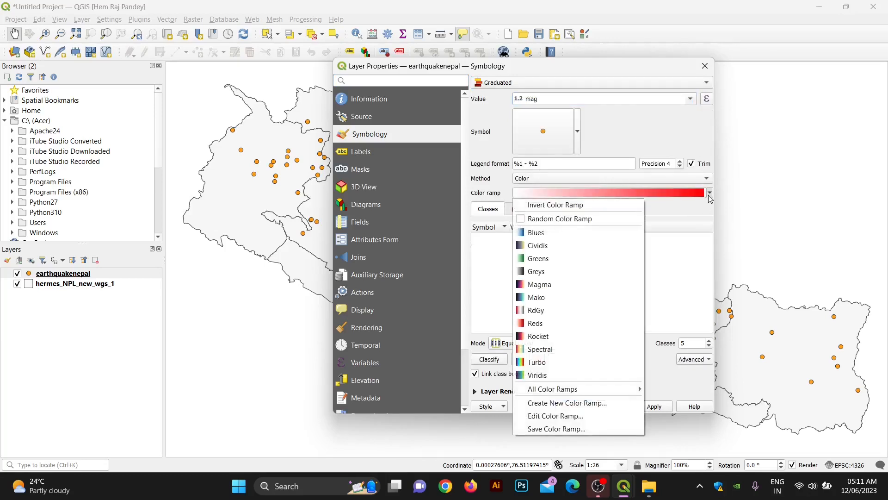
left_click(537, 252)
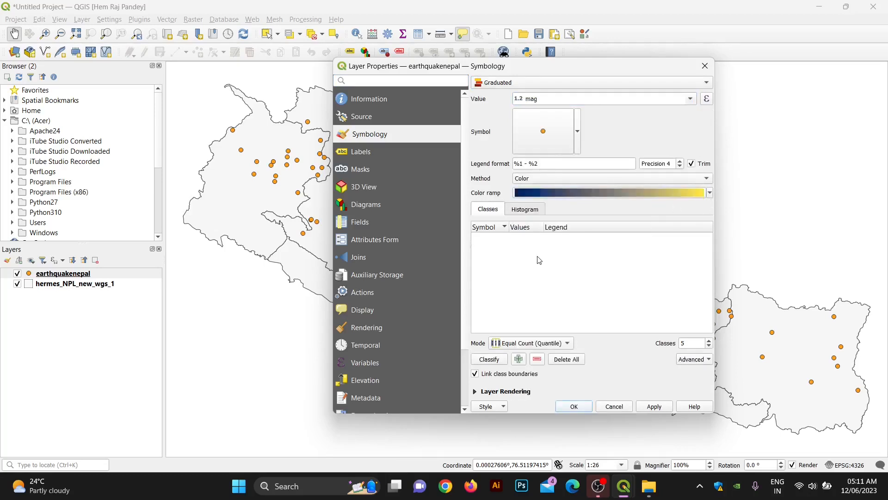
left_click(494, 359)
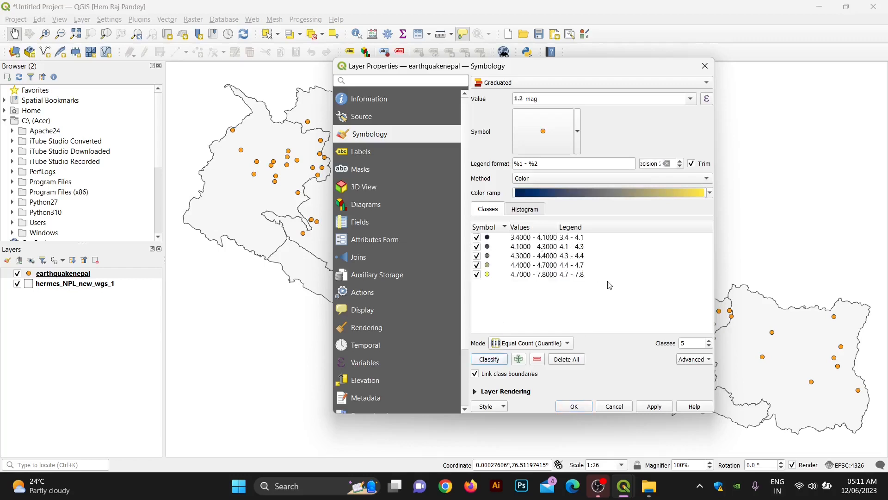
left_click_drag(609, 285, 522, 237)
left_click(564, 314)
left_click(645, 407)
left_click(574, 406)
Step: Zoom the map to the full extent of the hermes_NPL_new_wgs_1 provinces layer
scroll(580, 280, "up", 2)
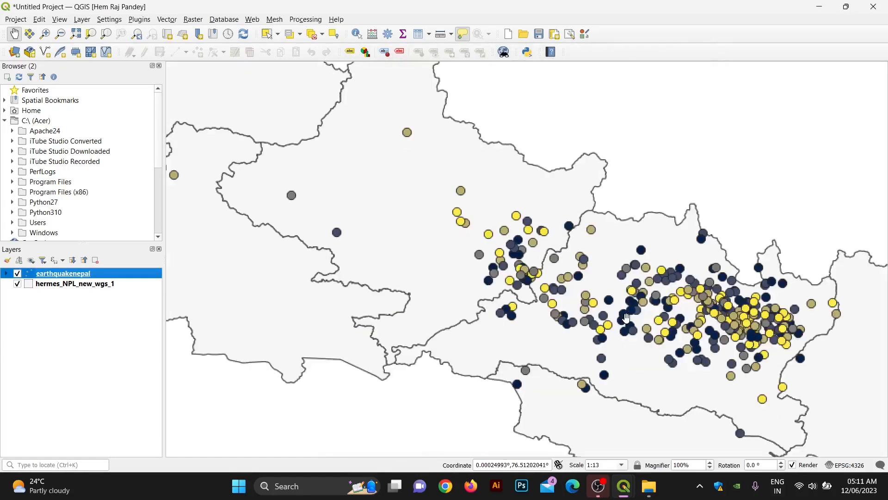
scroll(544, 252, "down", 2)
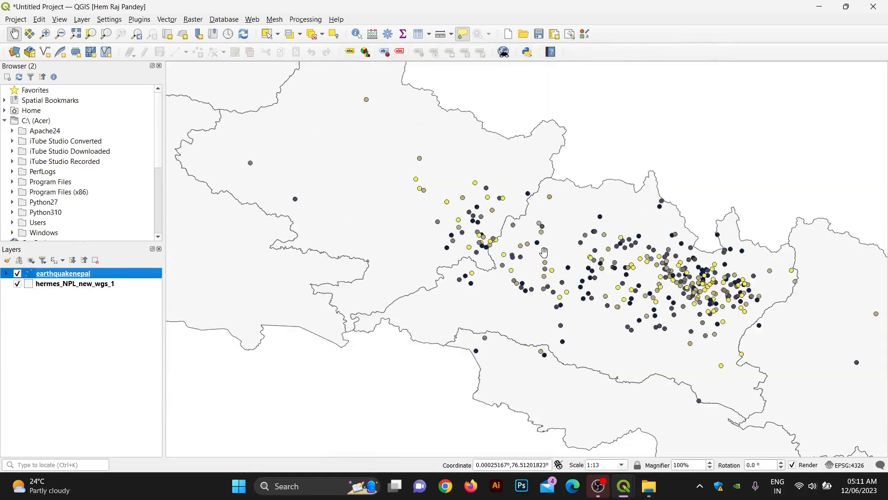
scroll(544, 253, "down", 1)
left_click_drag(458, 244, 460, 257)
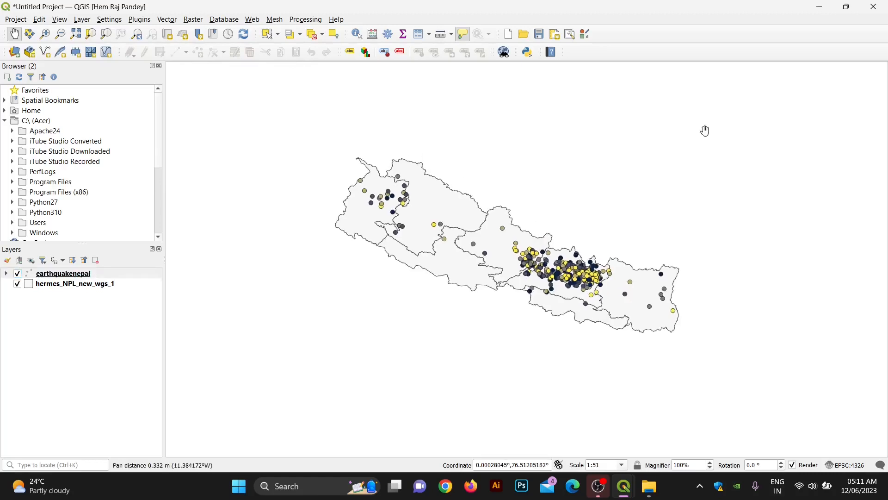
right_click(55, 288)
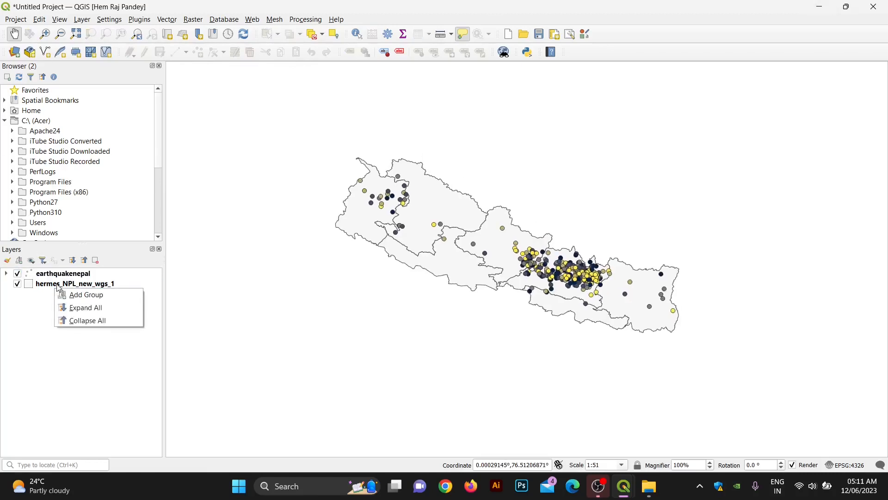
right_click(56, 284)
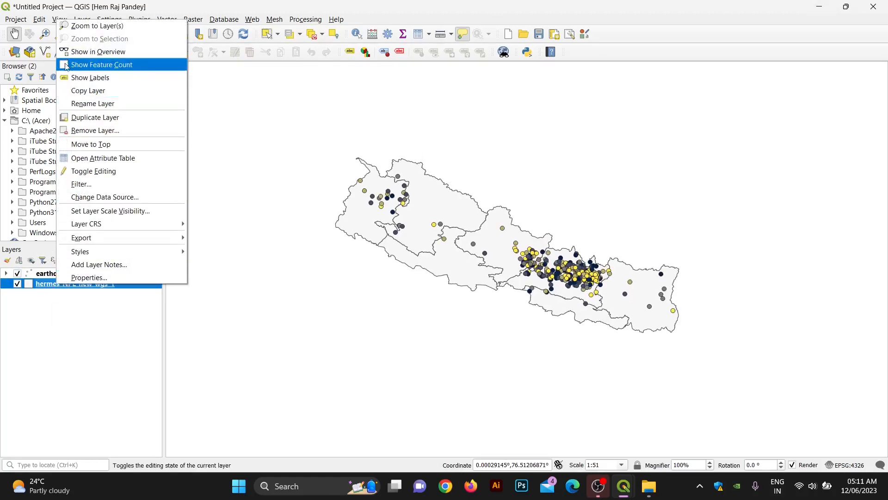
left_click(85, 26)
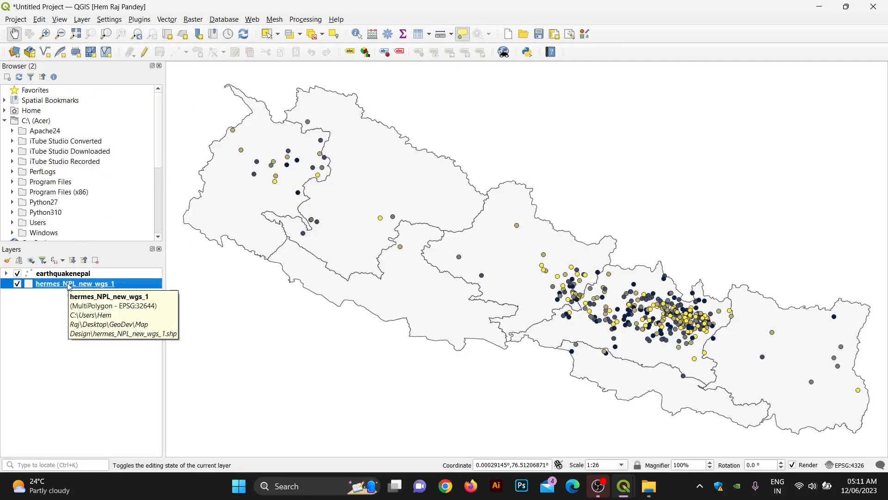
Step: Rename the provinces layer to 'Province' in its Source properties and apply
right_click(68, 285)
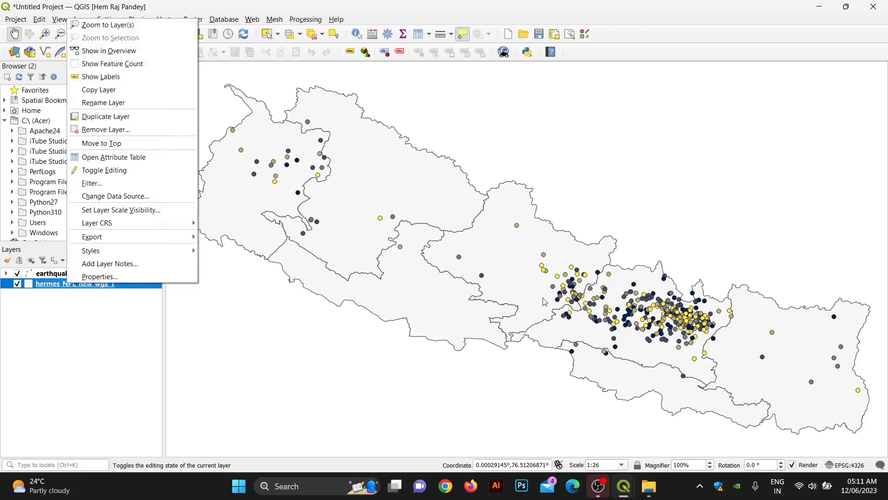
left_click(98, 278)
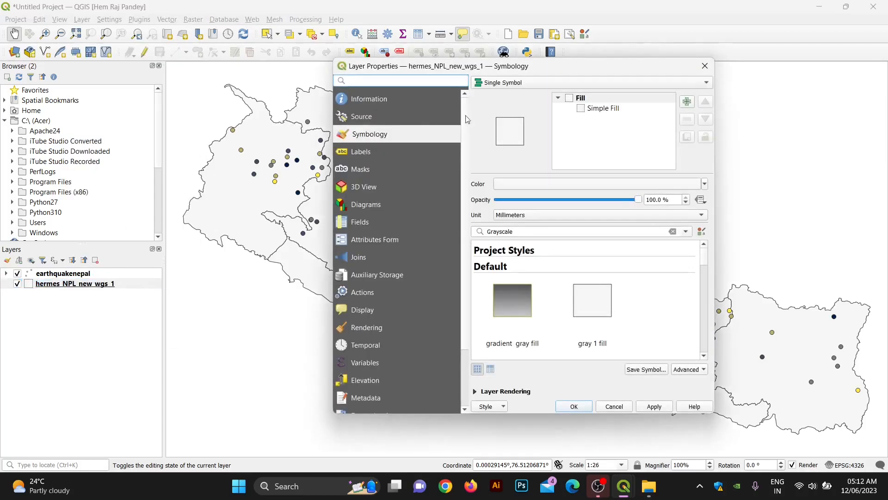
left_click(402, 100)
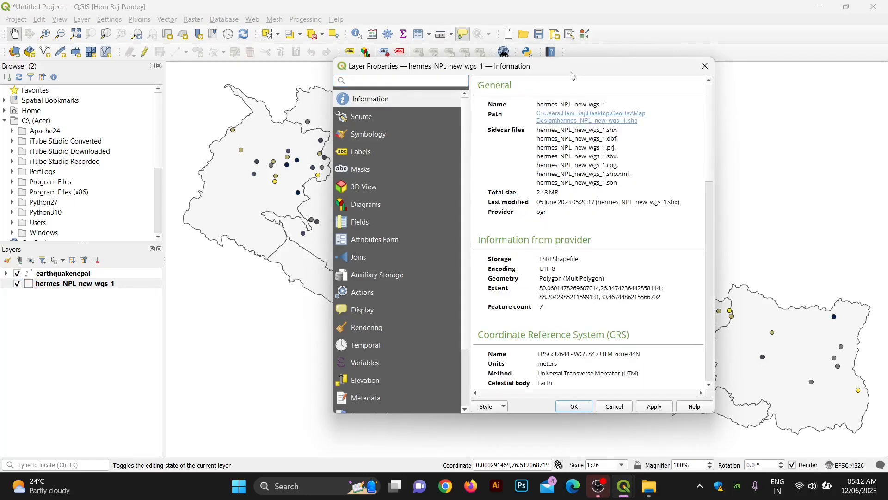
left_click(363, 118)
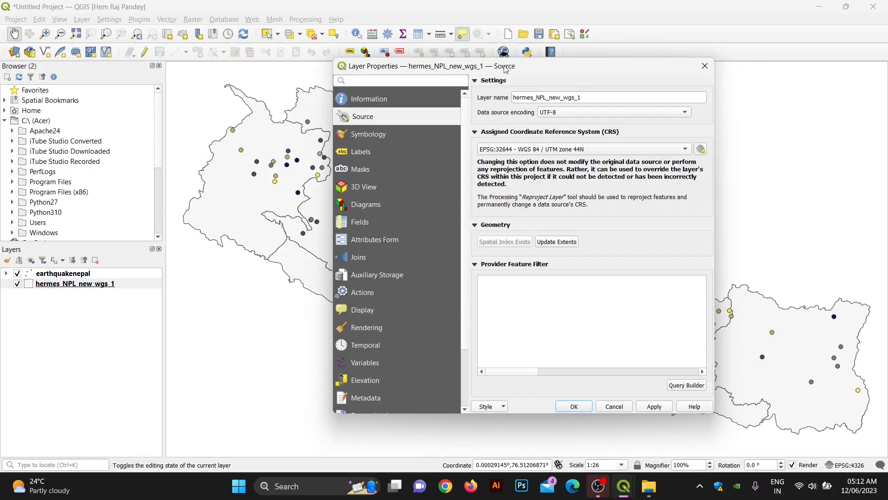
left_click_drag(505, 70, 258, 116)
left_click_drag(335, 144, 245, 138)
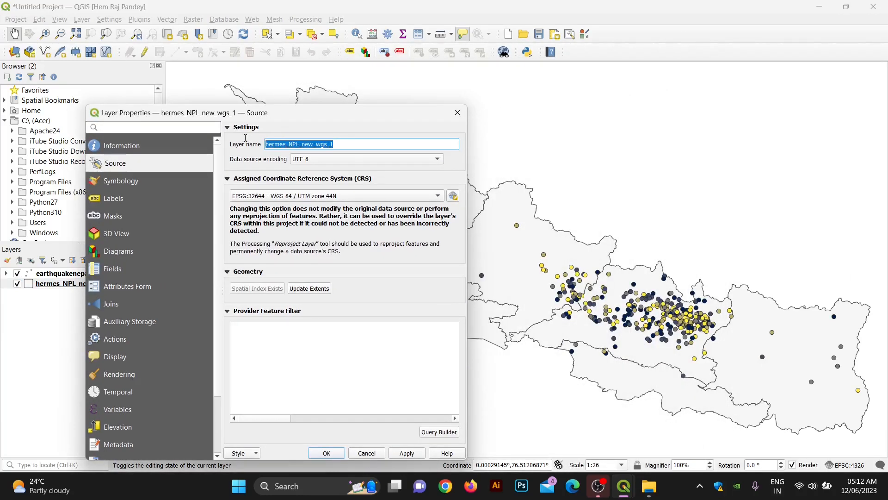
key("BackSpace")
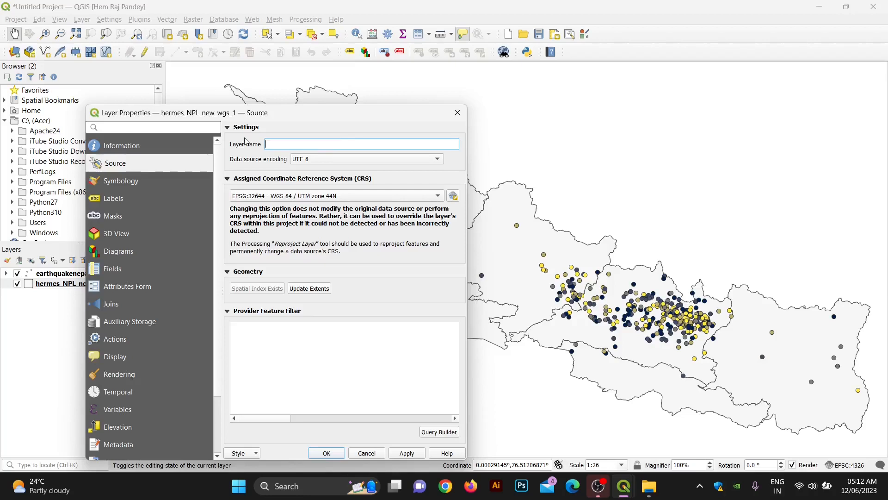
type("Province")
left_click(407, 453)
left_click(326, 453)
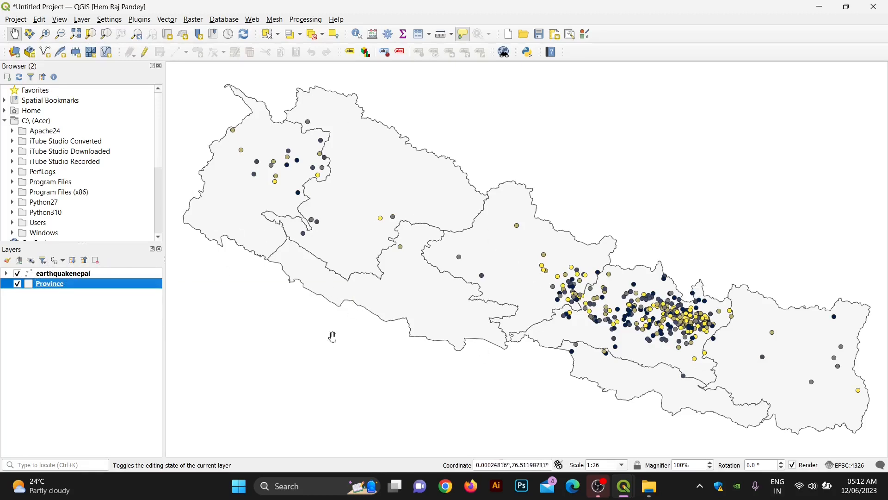
mouse_move(621, 487)
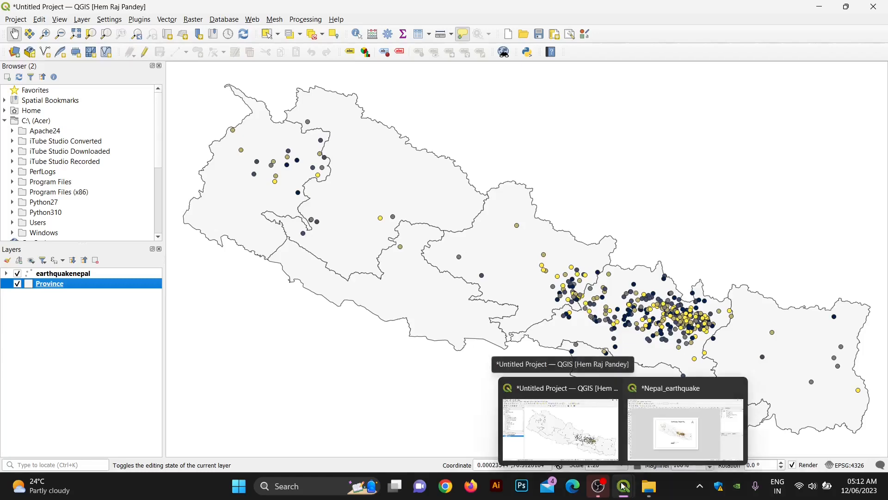
Step: Bring the Nepal_earthquake layout forward and zoom around its map of graduated earthquake points
left_click(646, 449)
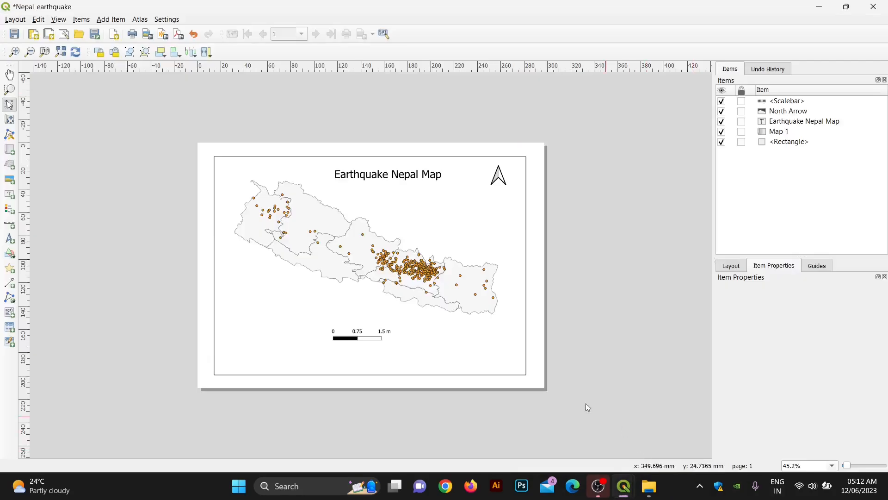
scroll(397, 255, "up", 1)
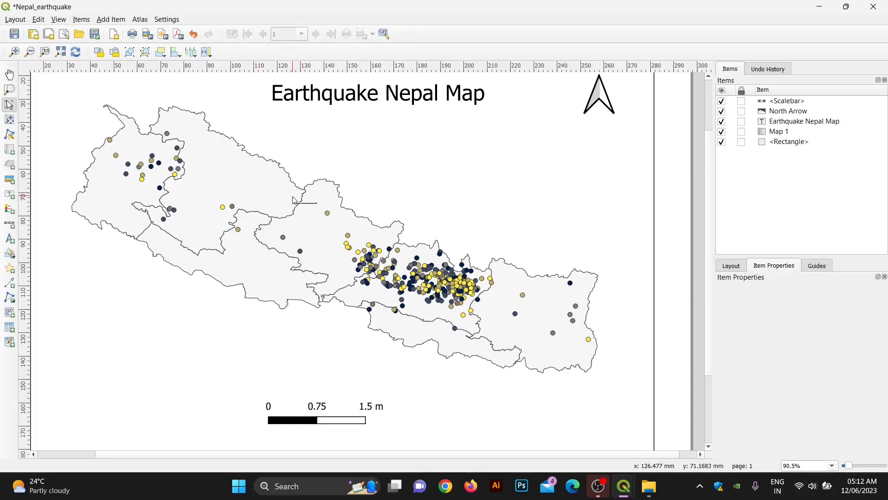
scroll(305, 200, "down", 1)
scroll(416, 278, "up", 1)
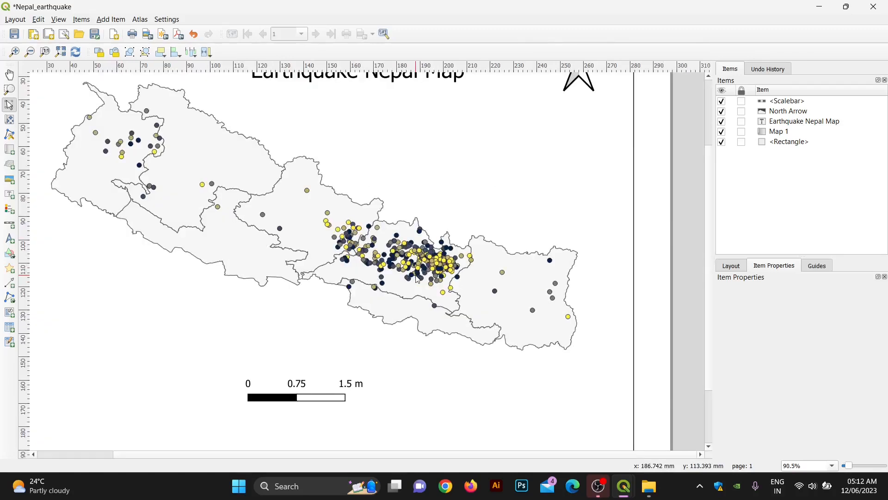
scroll(417, 278, "down", 1)
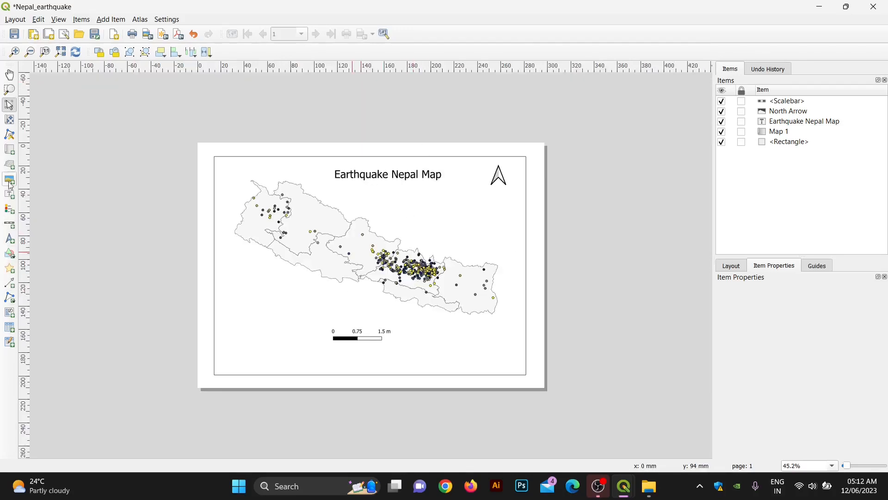
Step: Add a legend for earthquakenepal and Province at the page's lower left
left_click(9, 209)
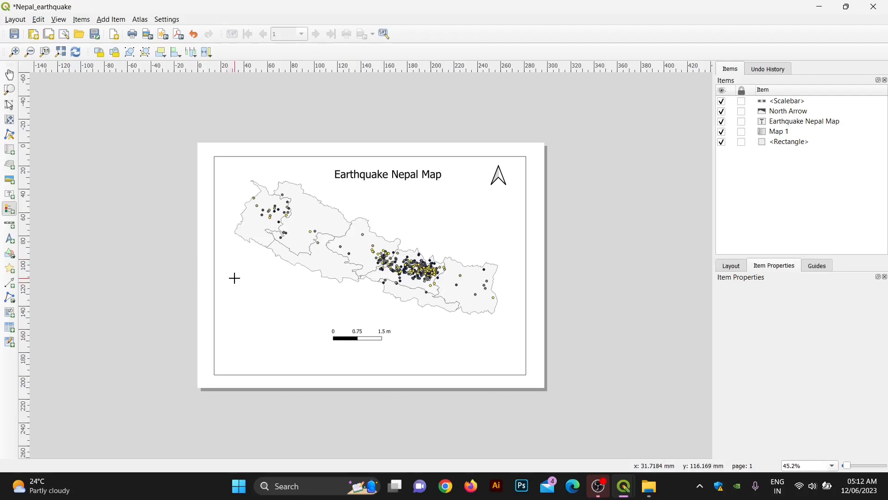
left_click_drag(235, 278, 280, 344)
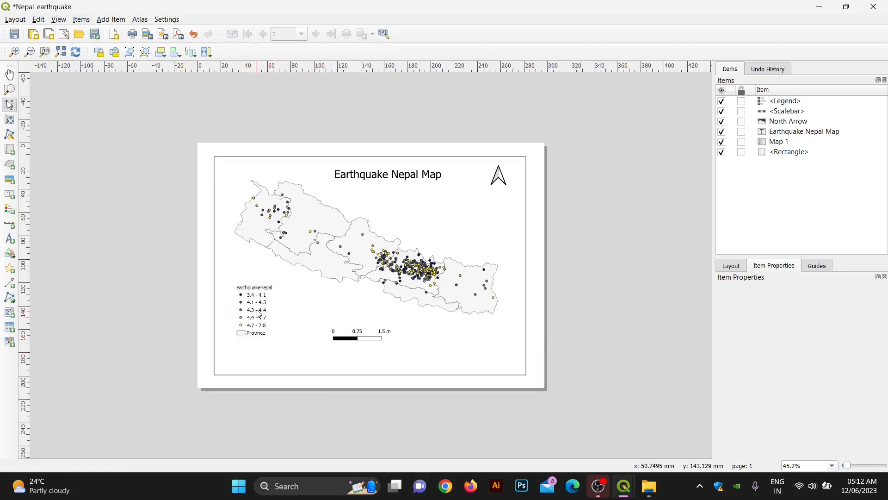
key("Down")
key("Down")
key("Down")
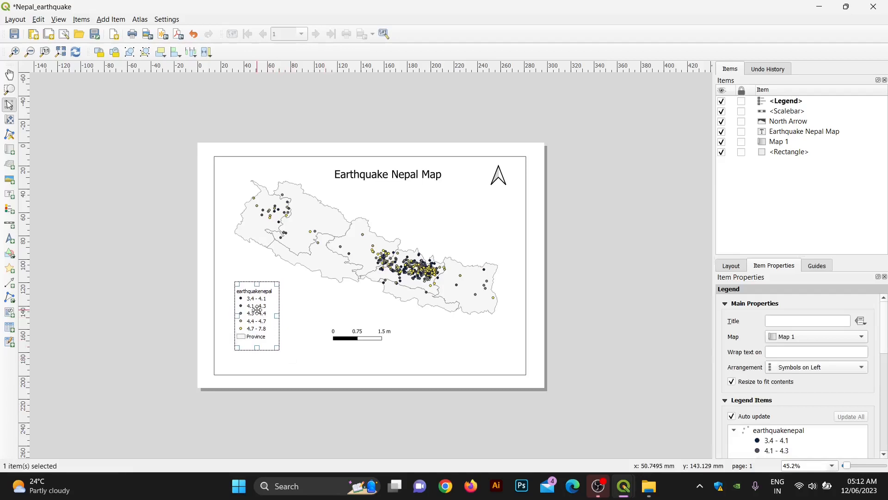
key("ctrl+plus")
key("ctrl+minus")
left_click(325, 413)
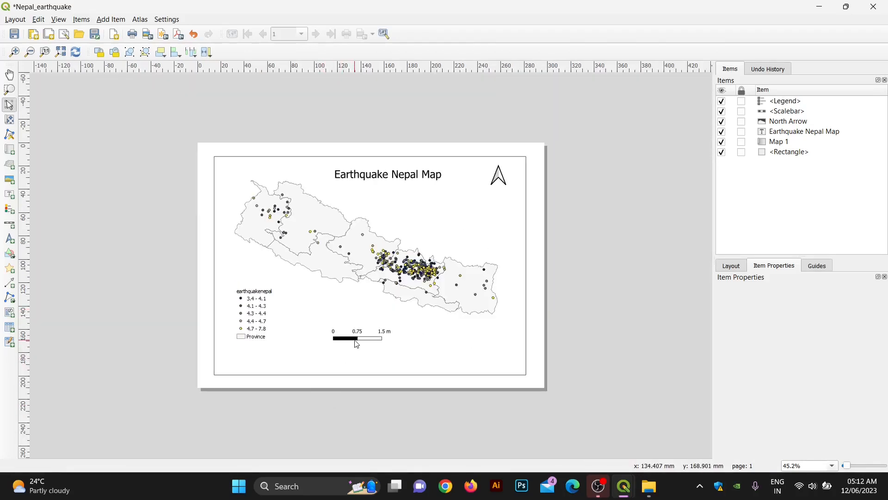
Step: Move the scale bar further left on the page
left_click(356, 340)
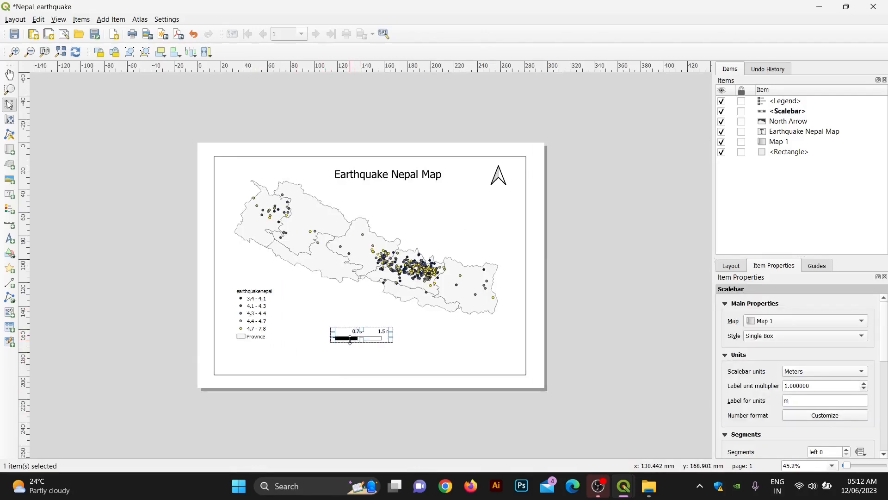
left_click_drag(353, 336, 333, 338)
left_click(365, 431)
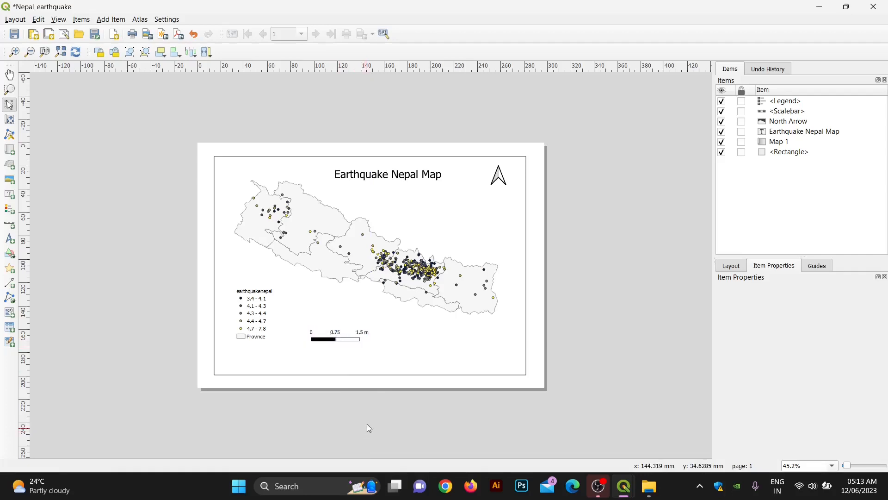
Step: Add a bottom-right label, replacing 'Lorem ipsum' with a 'Design:' credit and the designer's name
left_click(9, 196)
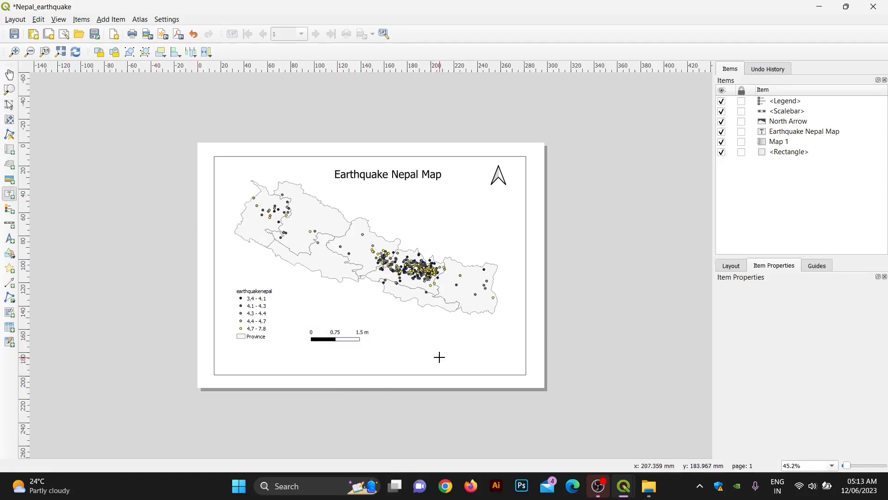
left_click_drag(440, 356, 513, 365)
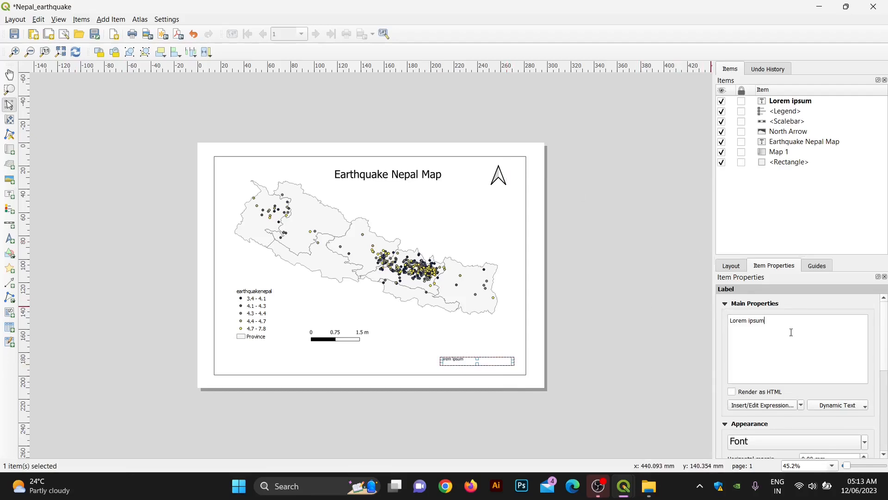
left_click_drag(766, 320, 734, 321)
key("BackSpace")
key("BackSpace")
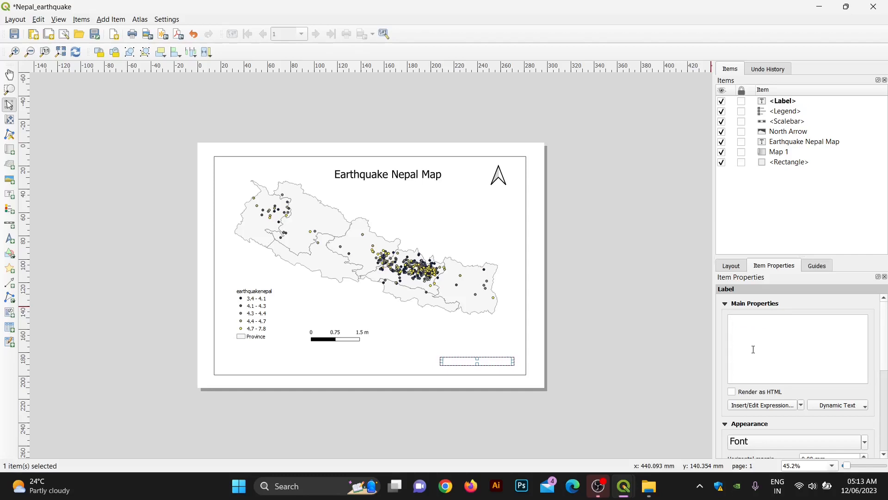
type("Design: Hem RAj Pa")
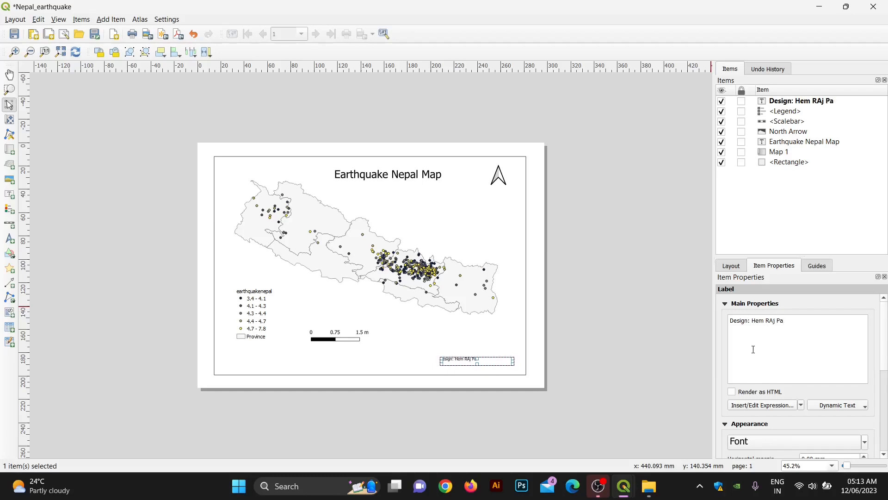
type("dey")
key("BackSpace")
key("BackSpace")
Step: Finish typing the designer's name and raise the label font size to 15
type("aj")
left_click(811, 450)
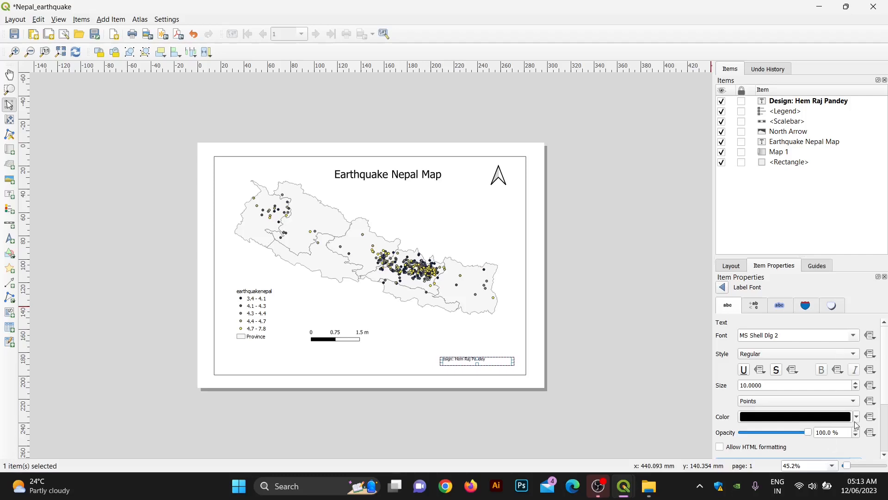
scroll(857, 386, "up", 5)
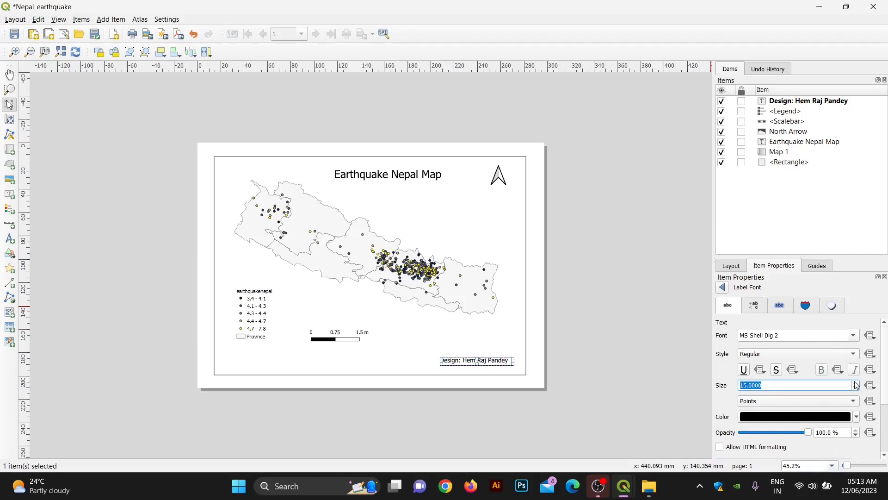
Step: Nudge the credit label down twice and slightly right near the bottom edge
left_click(566, 369)
scroll(473, 380, "up", 1)
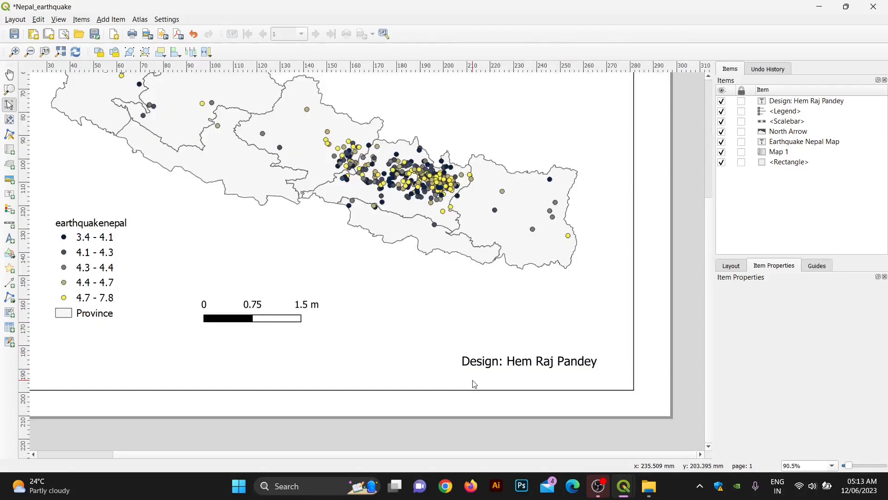
left_click(517, 359)
key("Down")
key("Down")
key("Down")
key("Down")
key("Down")
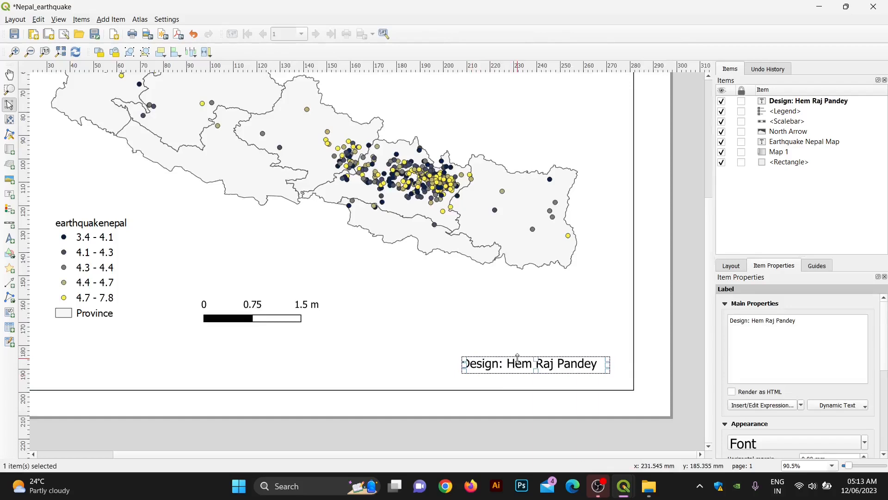
key("Down")
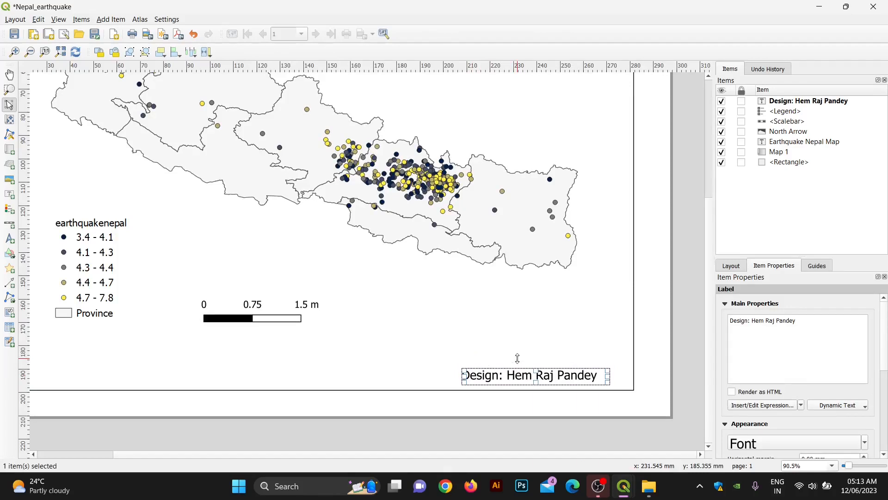
key("Right")
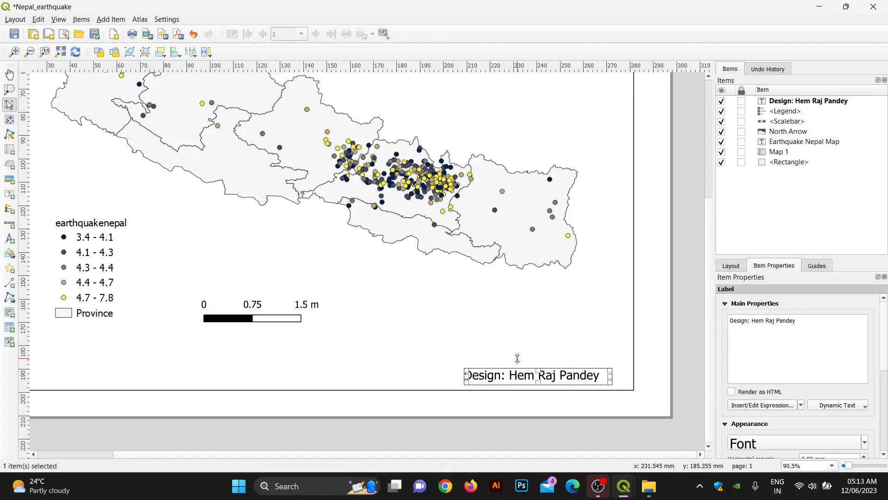
left_click(555, 411)
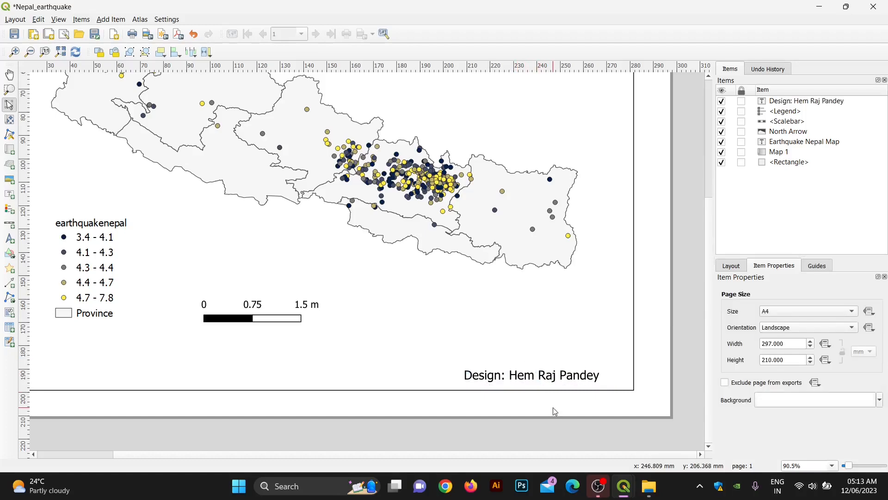
key("ctrl+0")
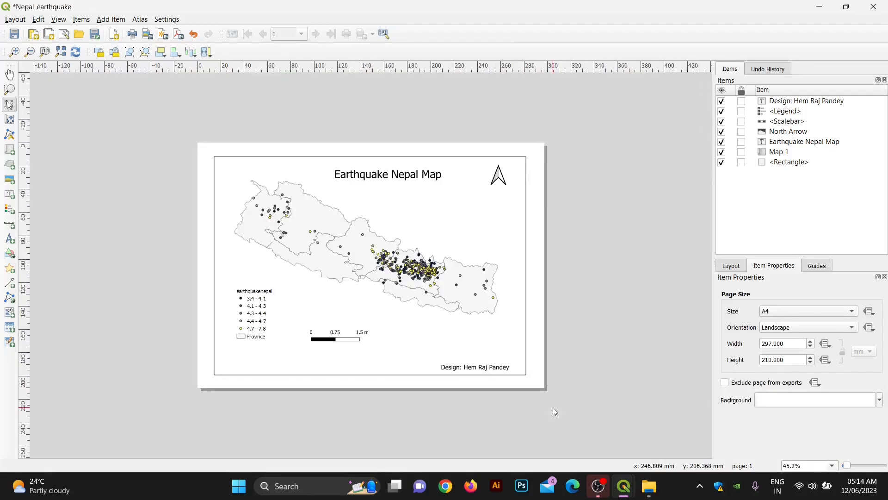
scroll(553, 407, "up", 1)
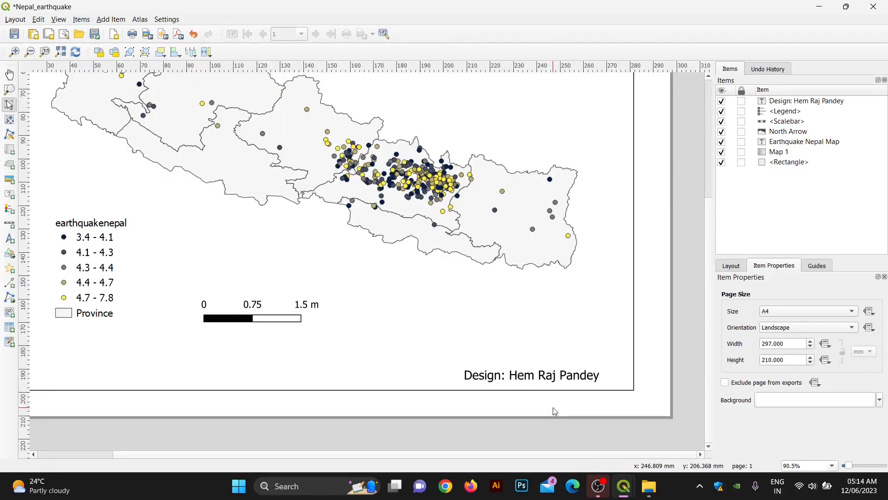
key("ctrl+0")
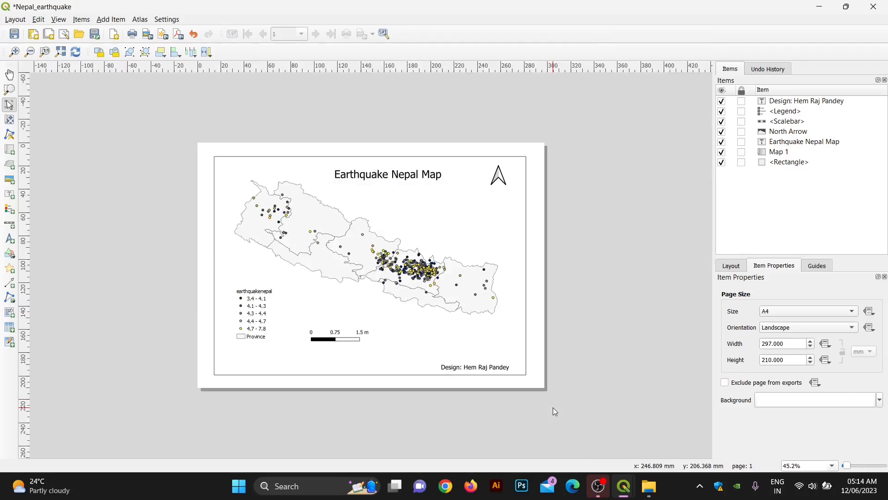
scroll(553, 407, "up", 1)
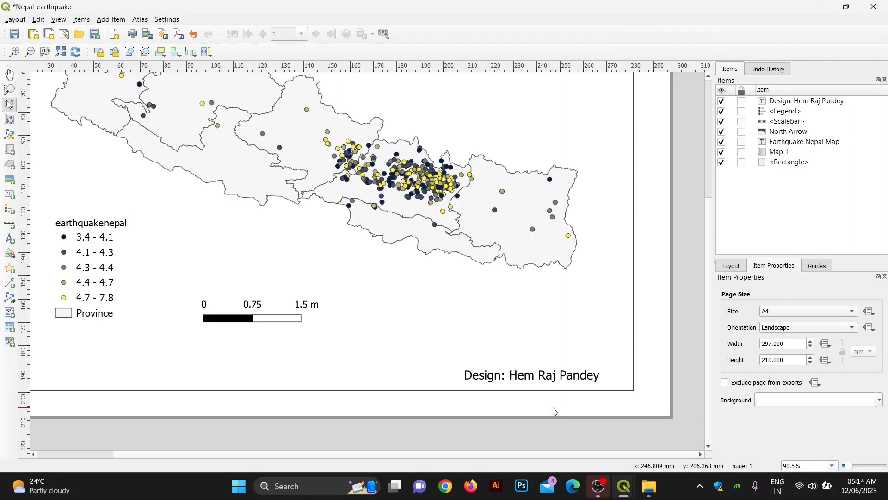
key("ctrl+0")
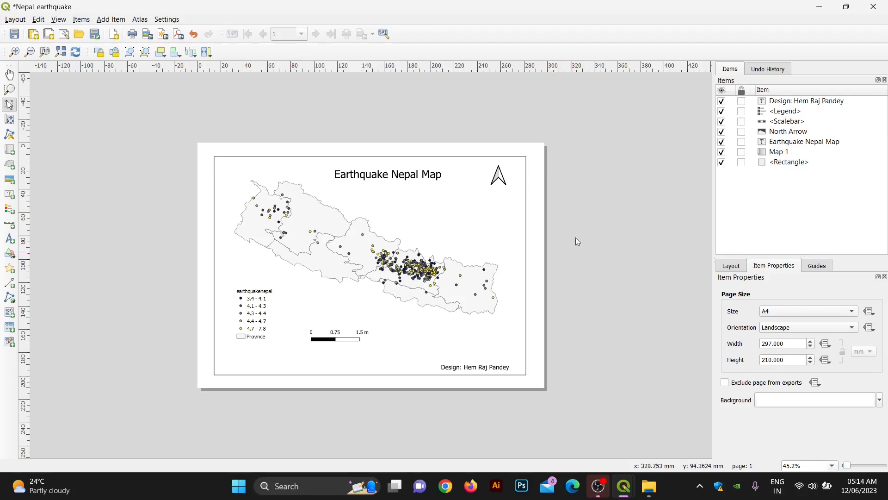
Step: Export the layout as image Nepal_earthquake into the Desktop\GeoDev folder
left_click(18, 18)
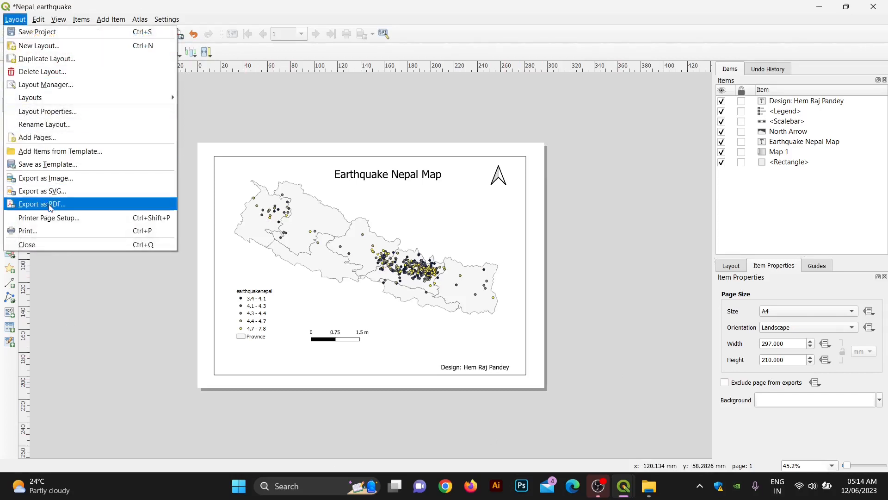
left_click(43, 182)
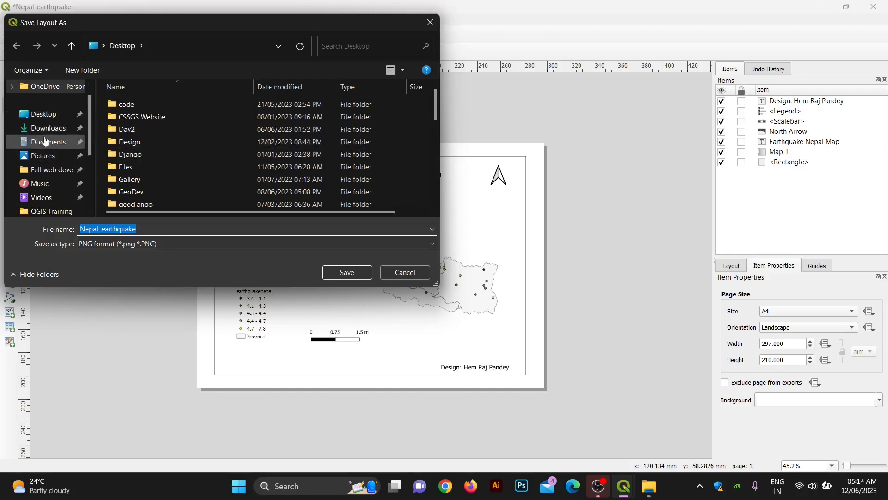
left_click(44, 114)
scroll(184, 168, "down", 3)
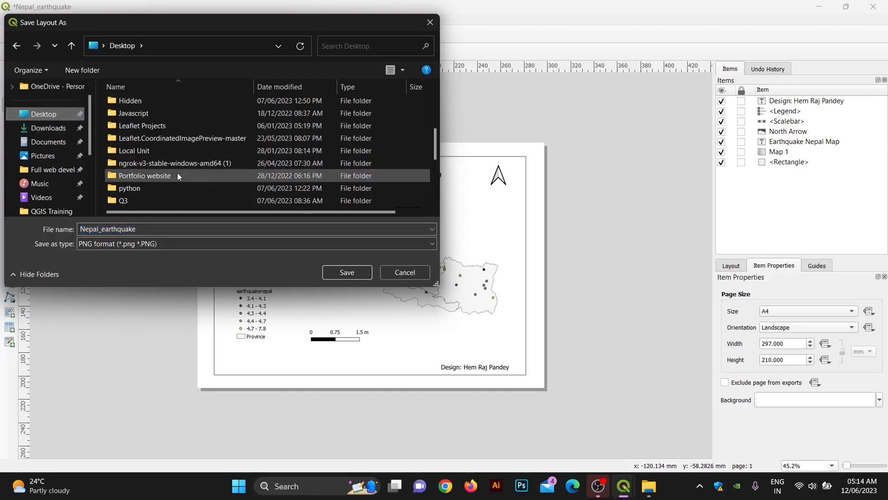
scroll(177, 173, "up", 3)
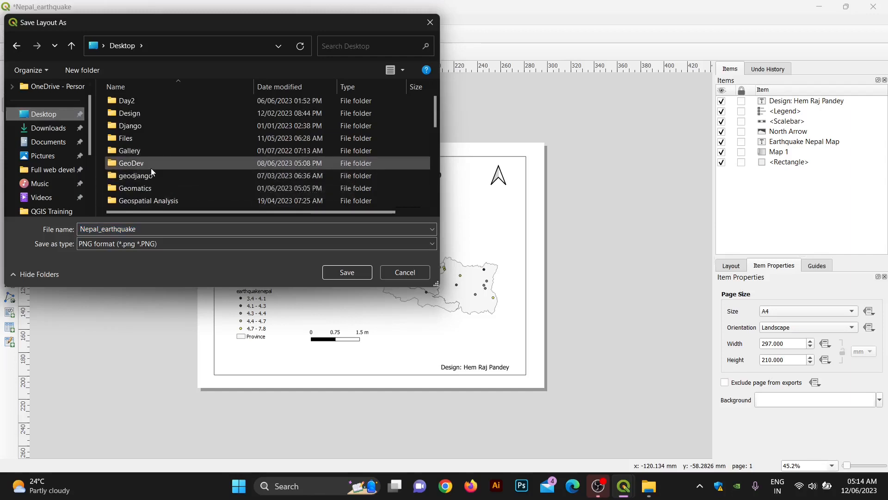
double_click(151, 168)
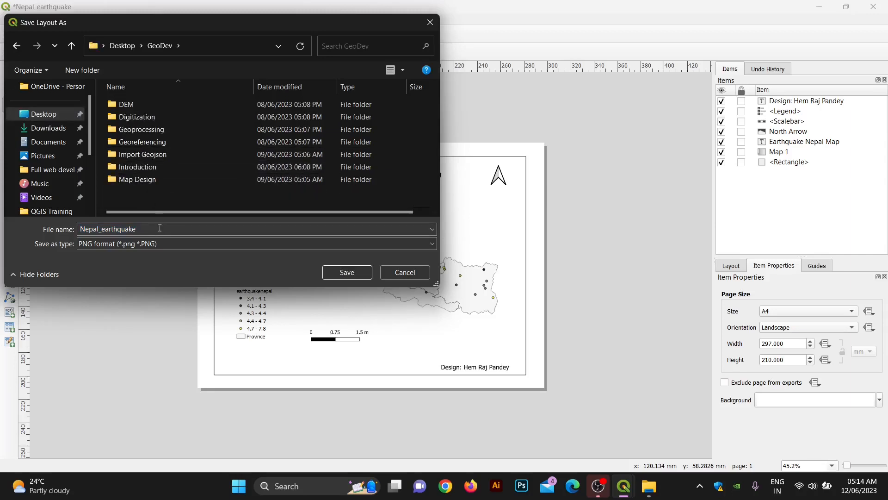
left_click(350, 273)
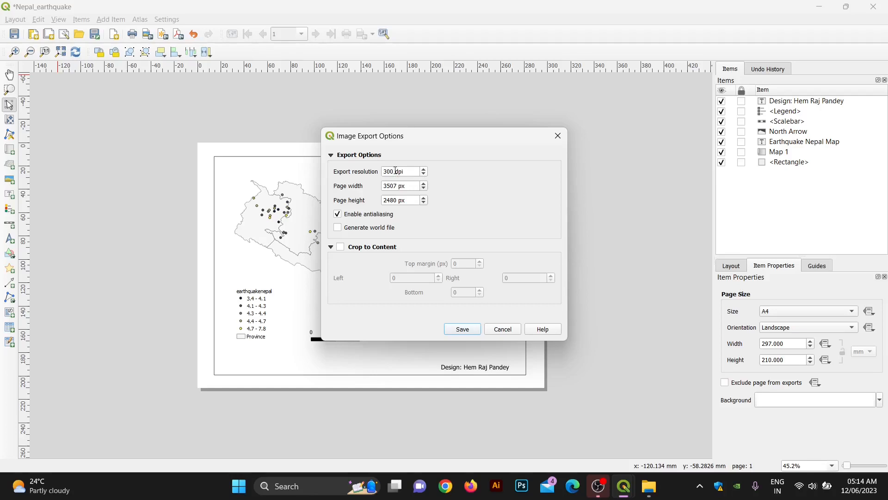
Step: Confirm the image export at 300 dpi and minimize the layout window
left_click_drag(396, 171, 384, 171)
left_click(407, 185)
left_click(464, 331)
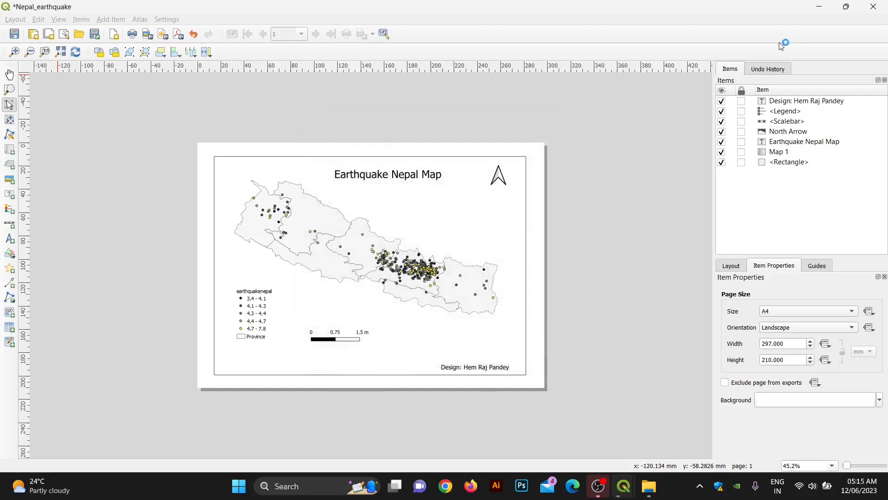
left_click(822, 7)
Step: Open the GeoDev folder full screen from the desktop and open Nepal_earthquake.png
left_click(823, 7)
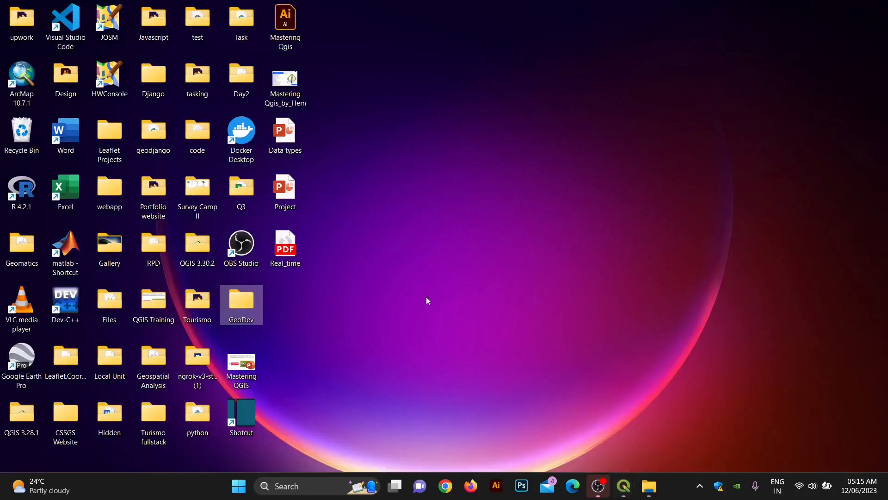
double_click(238, 308)
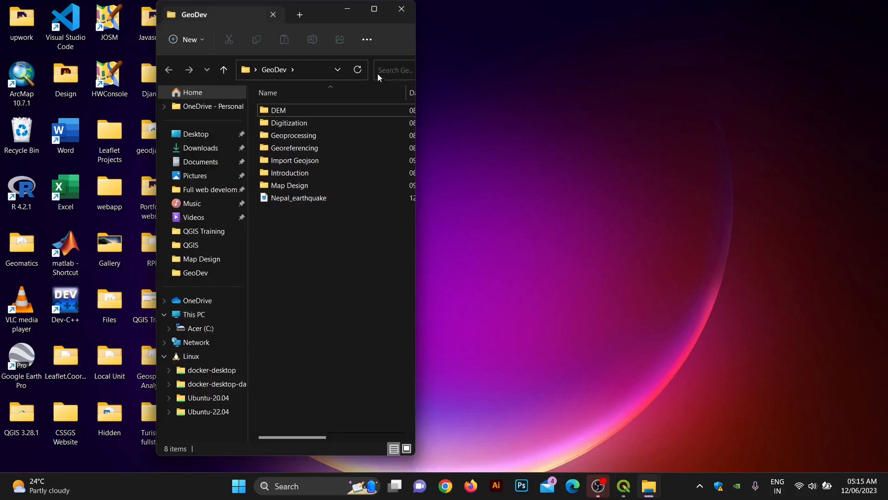
left_click(374, 9)
double_click(185, 197)
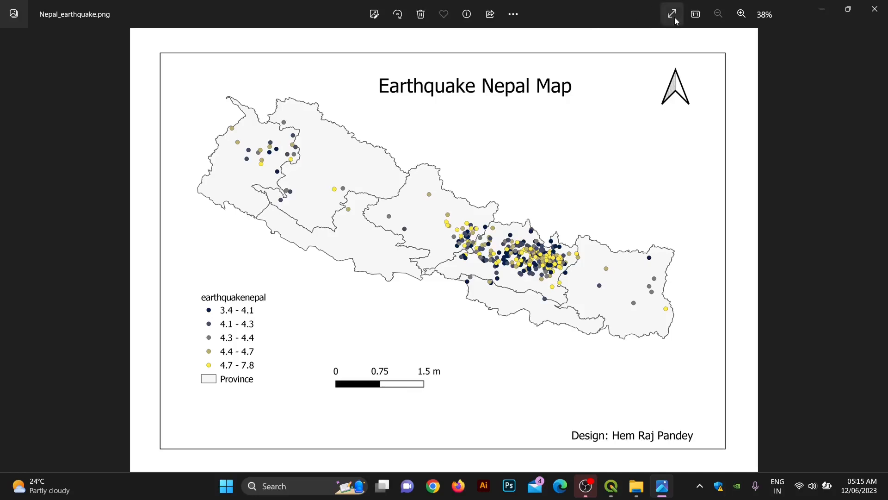
Step: View the Nepal_earthquake map image full screen in Photos
left_click(673, 15)
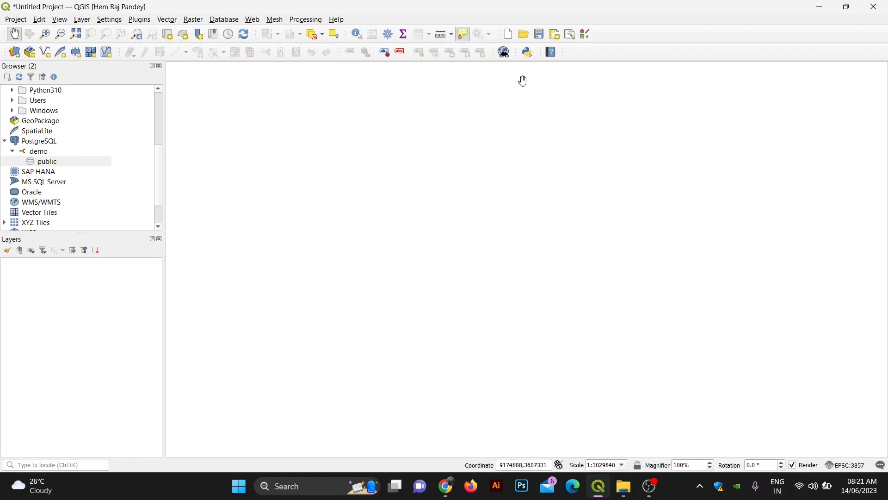
Step: Find qgis2web among all plugins and install version 3.16.0
left_click(135, 21)
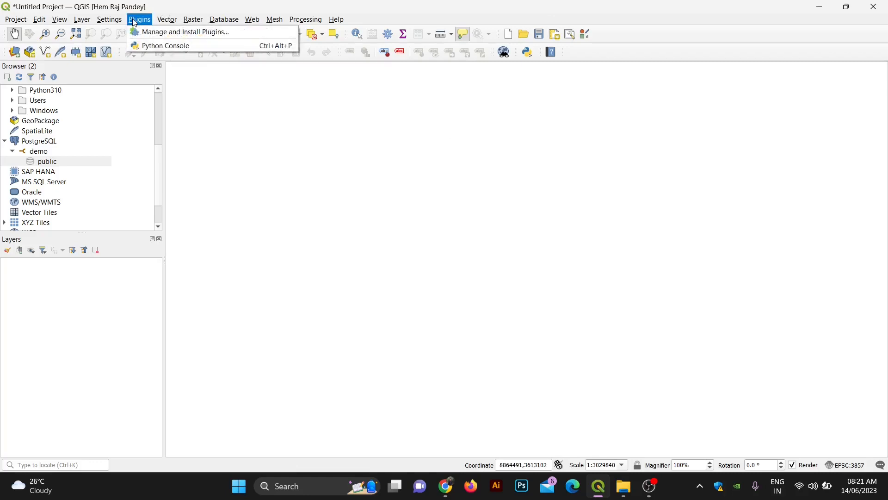
left_click(172, 32)
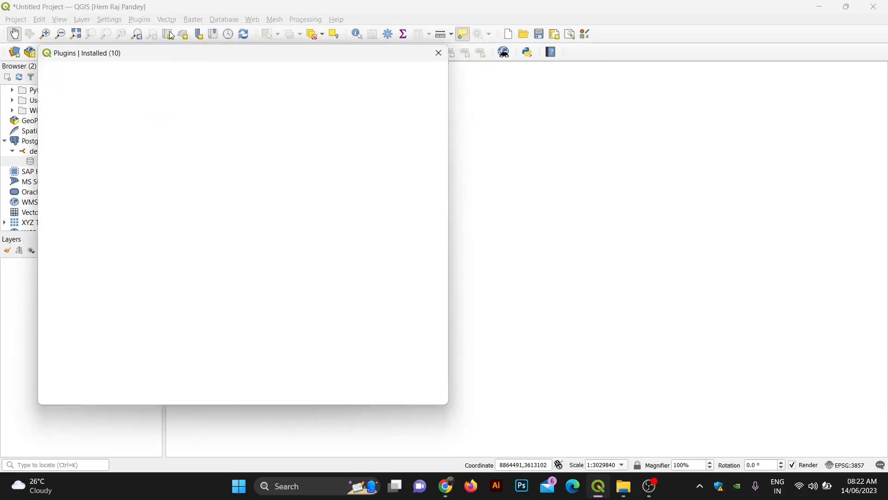
left_click(60, 71)
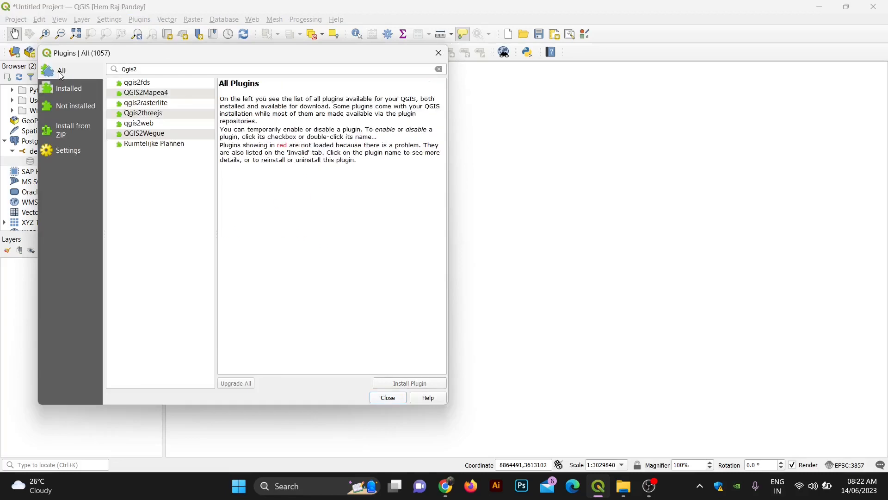
left_click_drag(144, 69, 117, 63)
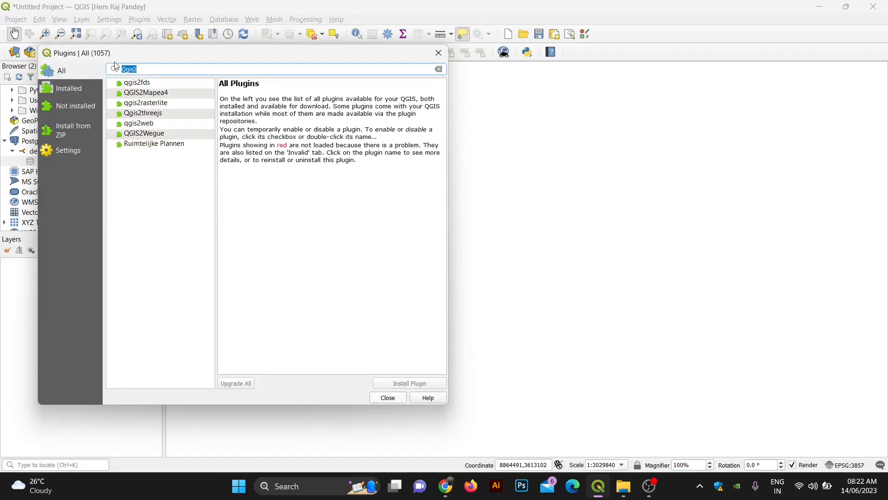
key("BackSpace")
type("Qgi")
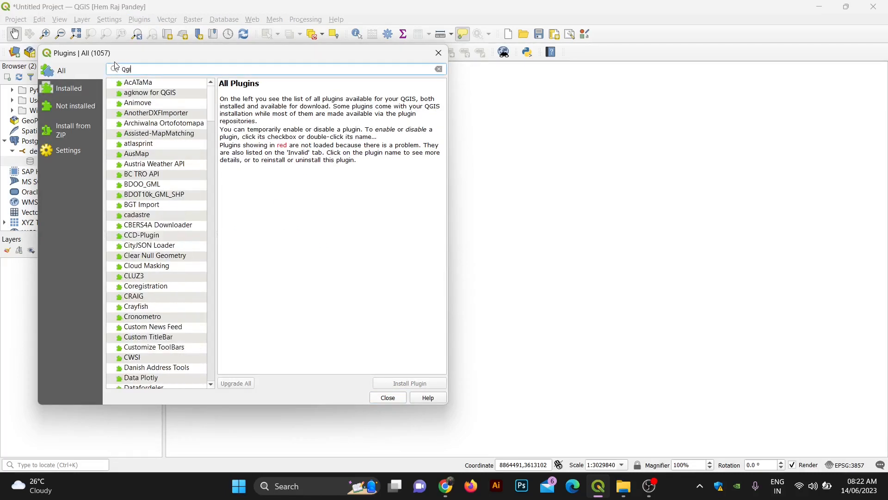
type("s2")
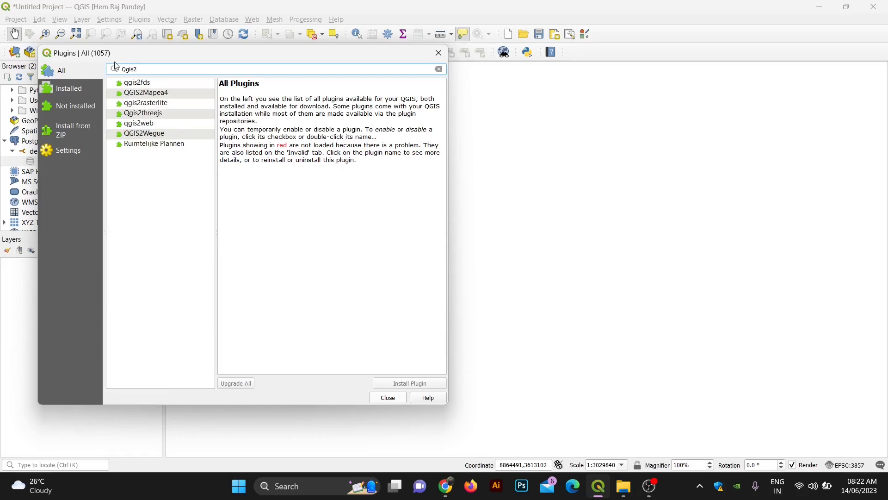
type("web")
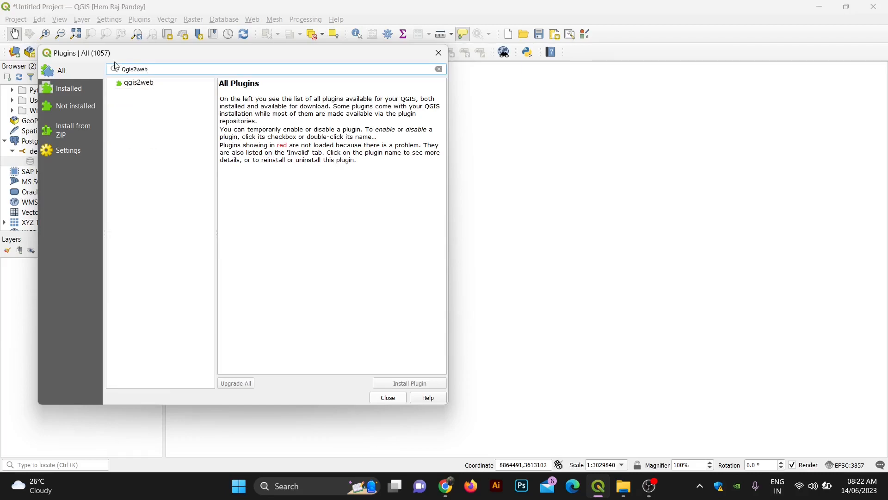
left_click(146, 84)
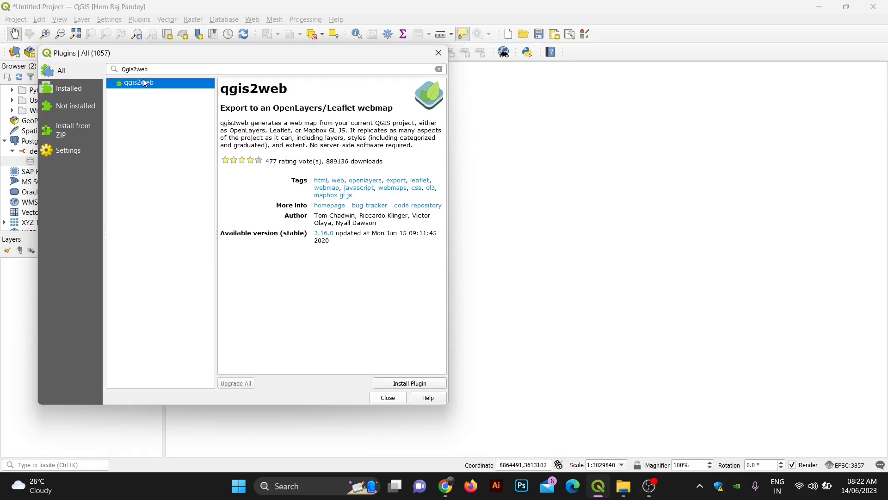
left_click(427, 385)
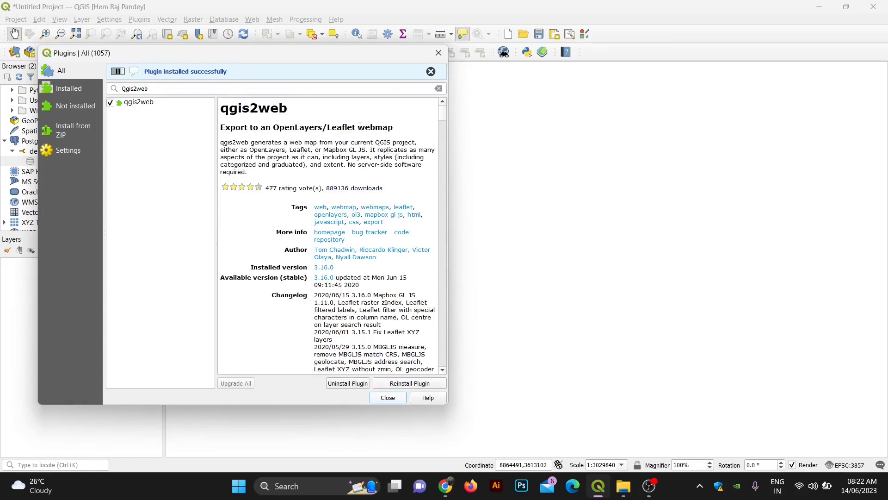
scroll(287, 134, "down", 1)
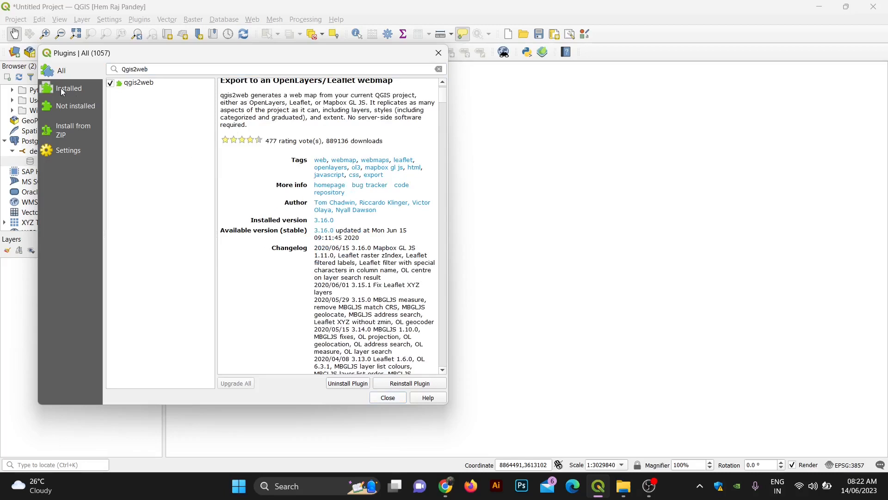
Step: Search 'quickmap', install the QuickMapServices plugin, and close the plugin manager
left_click_drag(175, 70, 119, 69)
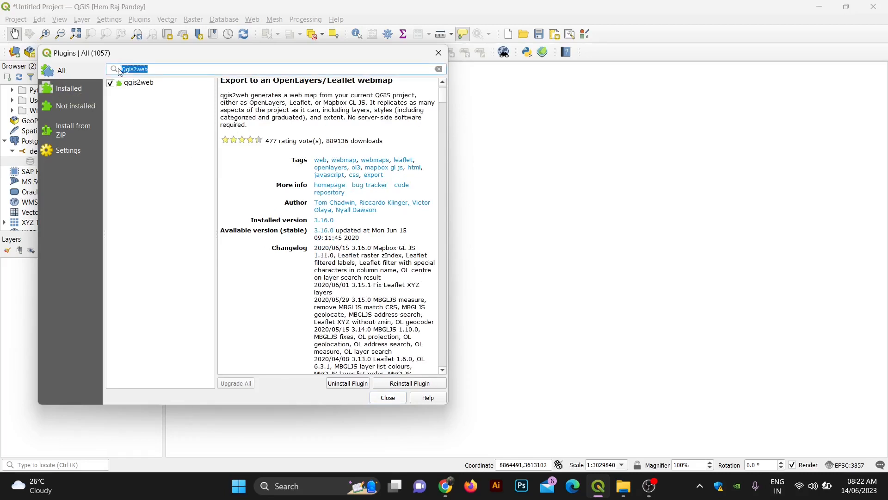
key("BackSpace")
type("q")
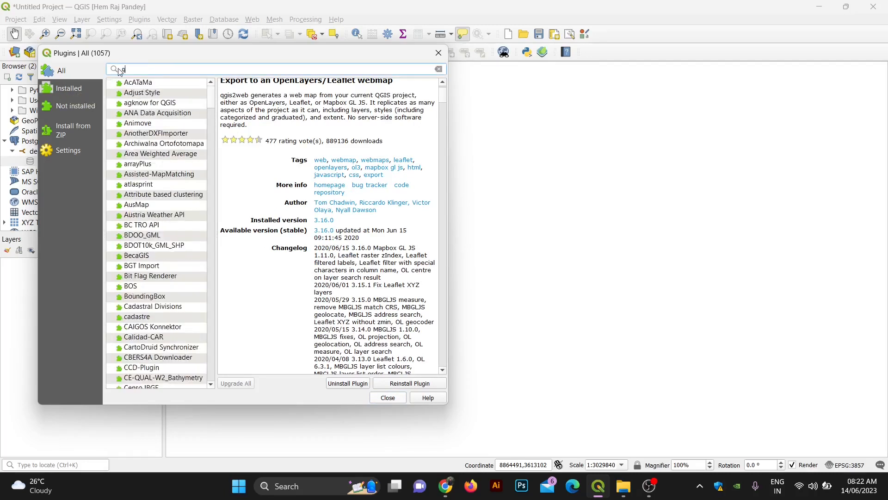
type("uickm")
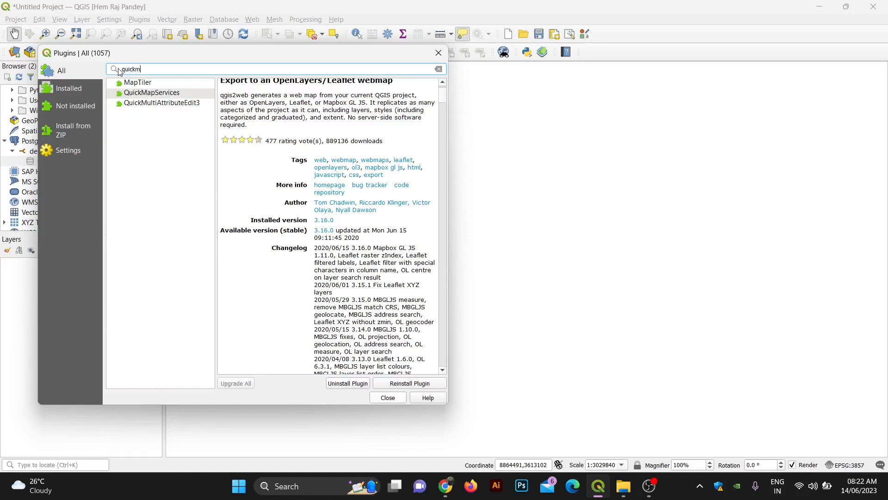
type("ap")
left_click(137, 95)
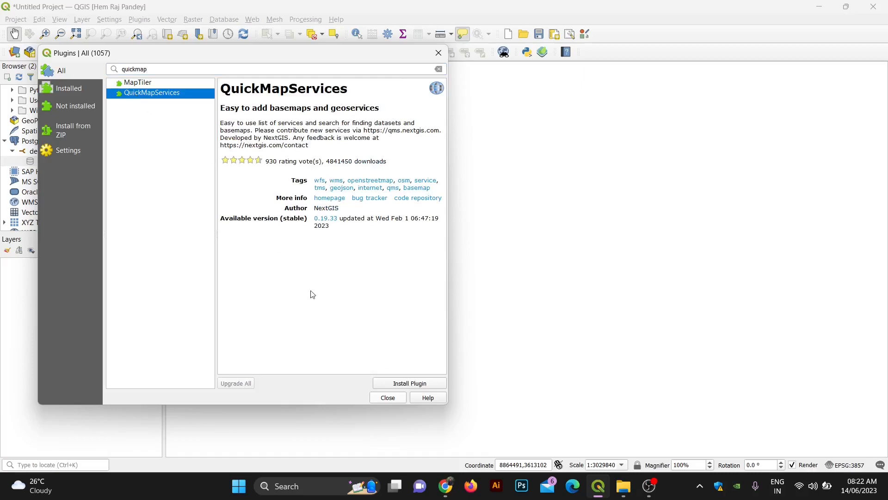
left_click(390, 384)
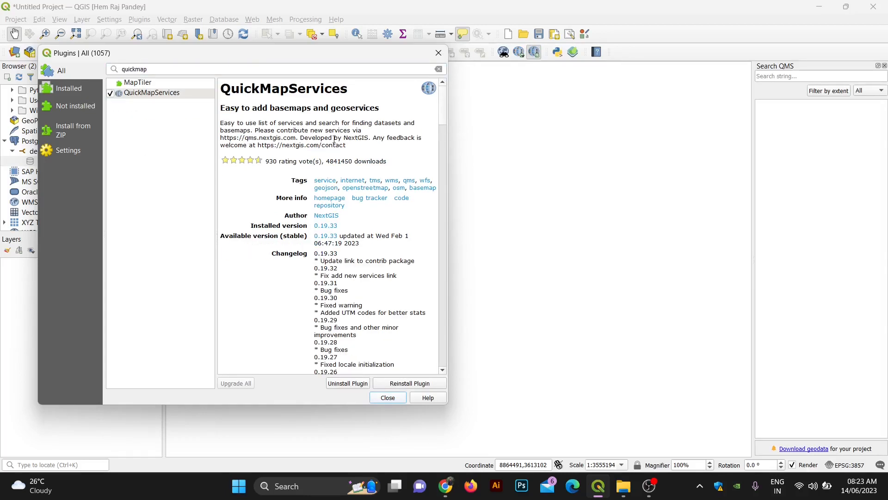
left_click(439, 53)
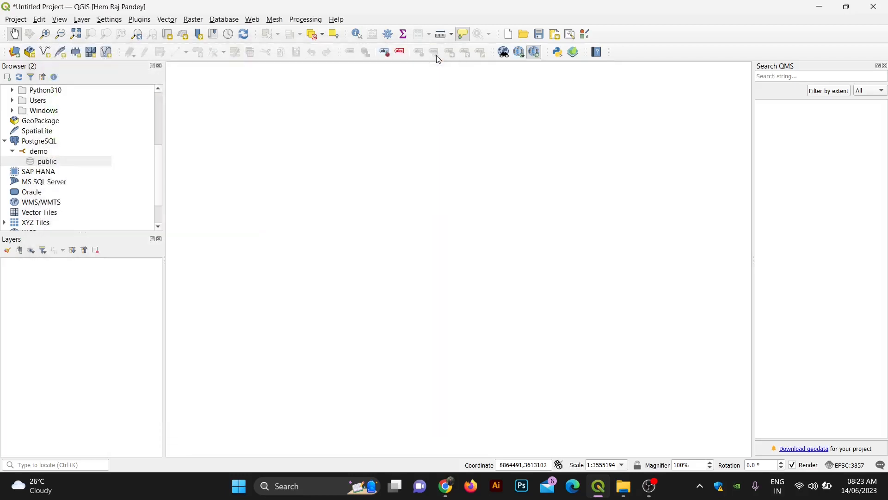
left_click(83, 21)
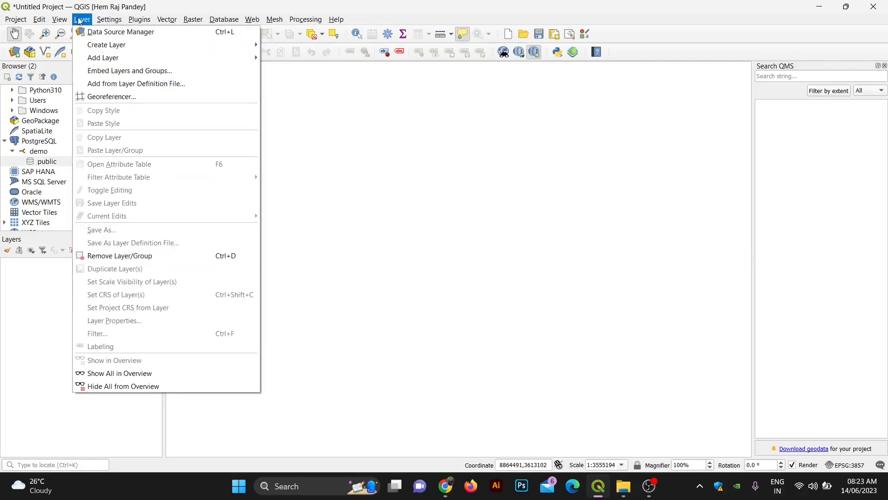
Step: Add hermes_NPL_new_wgs_1.shp from GeoDev > Map Design as a vector layer
mouse_move(101, 57)
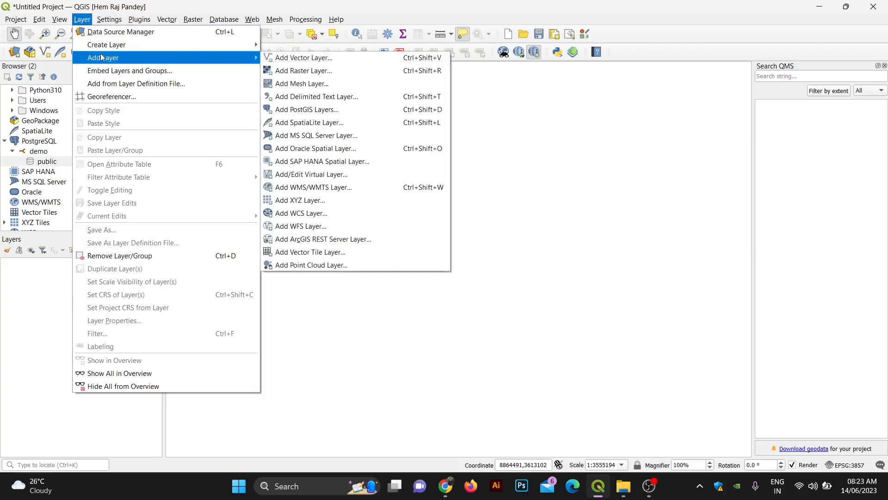
left_click(288, 58)
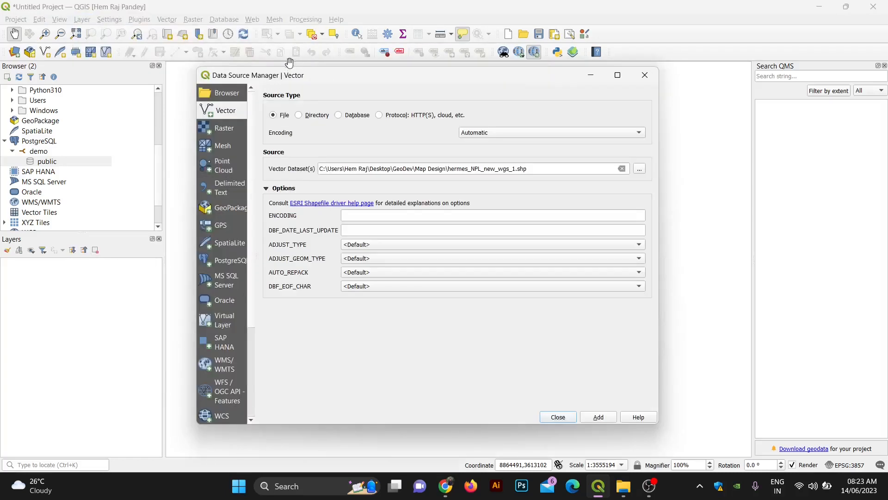
left_click(638, 169)
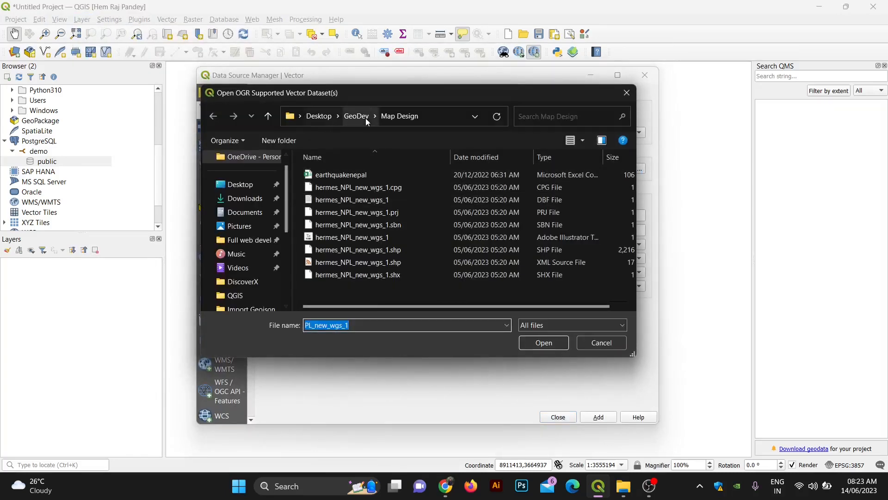
left_click(364, 116)
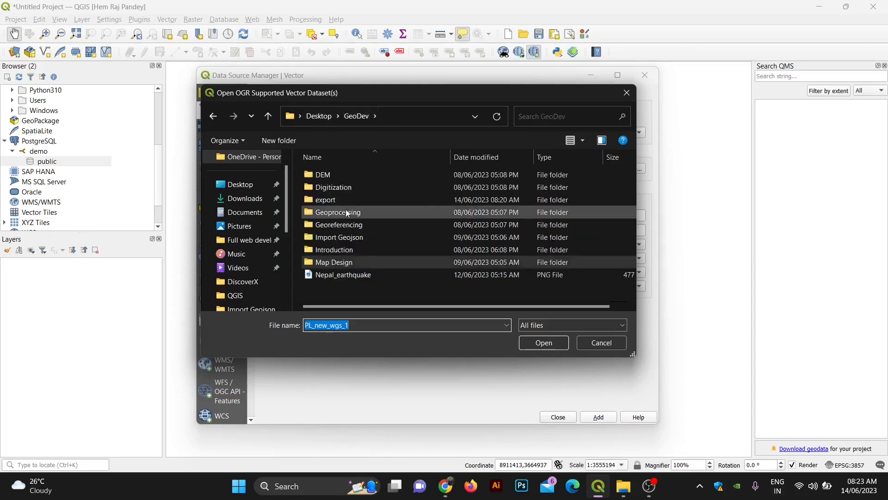
double_click(326, 257)
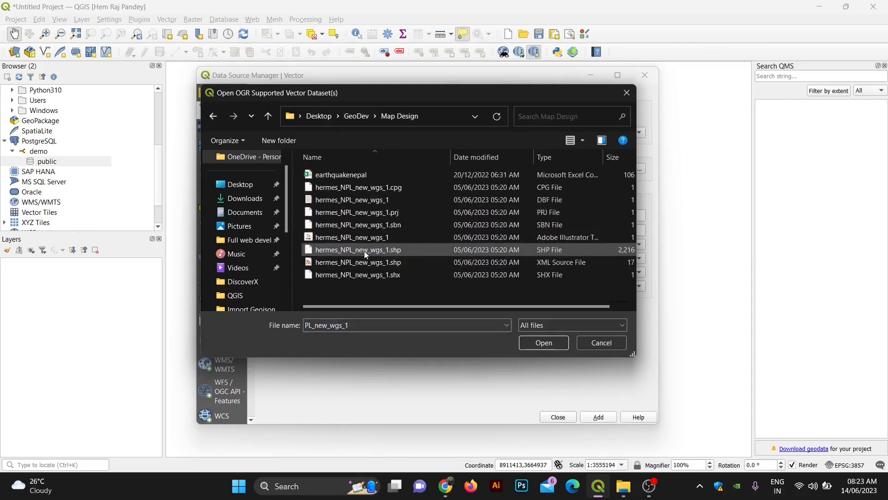
left_click(364, 251)
left_click(545, 346)
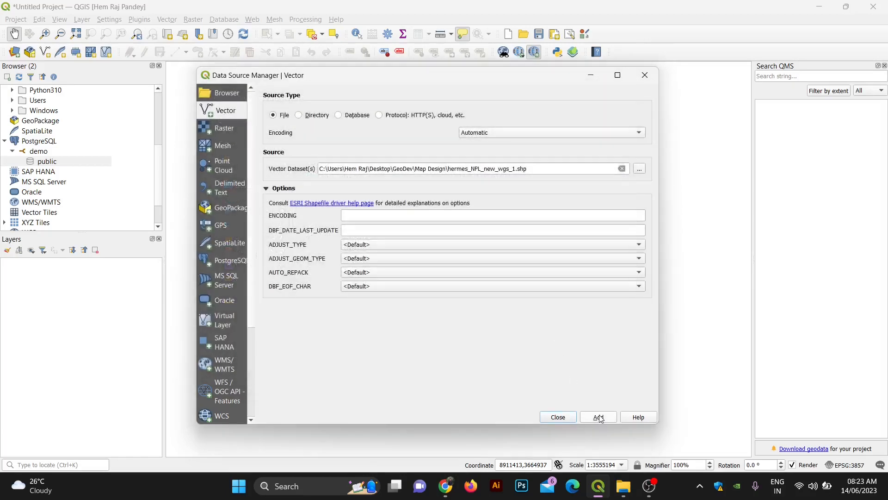
left_click(603, 417)
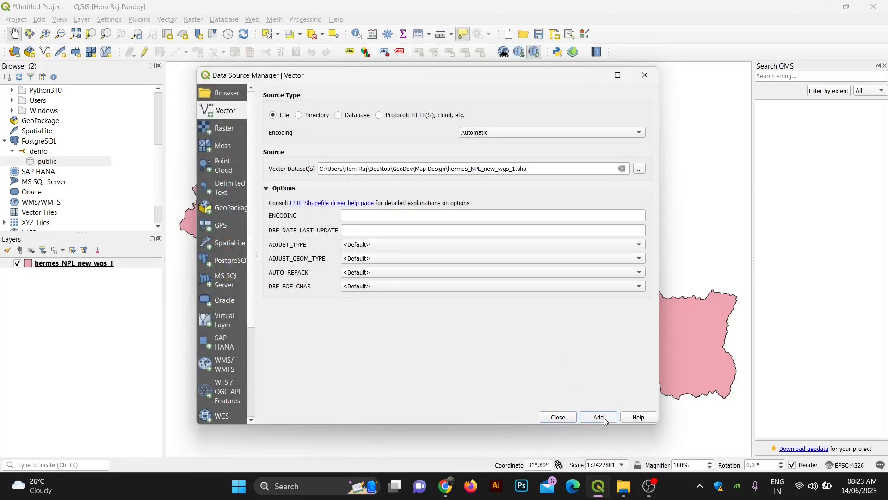
left_click(645, 75)
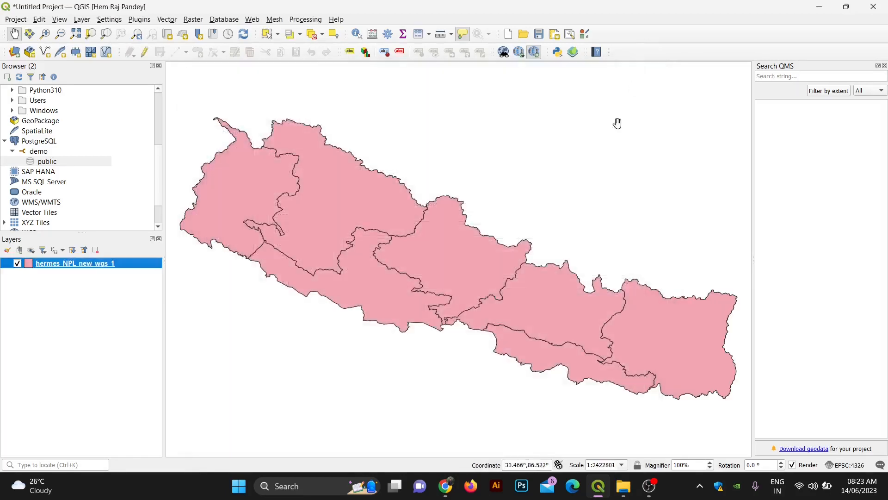
Step: Add the OSM Standard basemap from QuickMapServices beneath the Nepal provinces
left_click(254, 20)
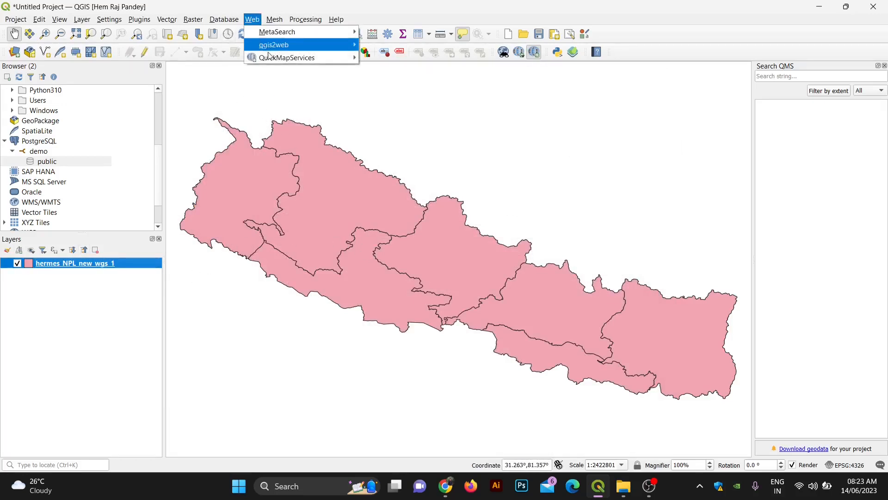
mouse_move(270, 60)
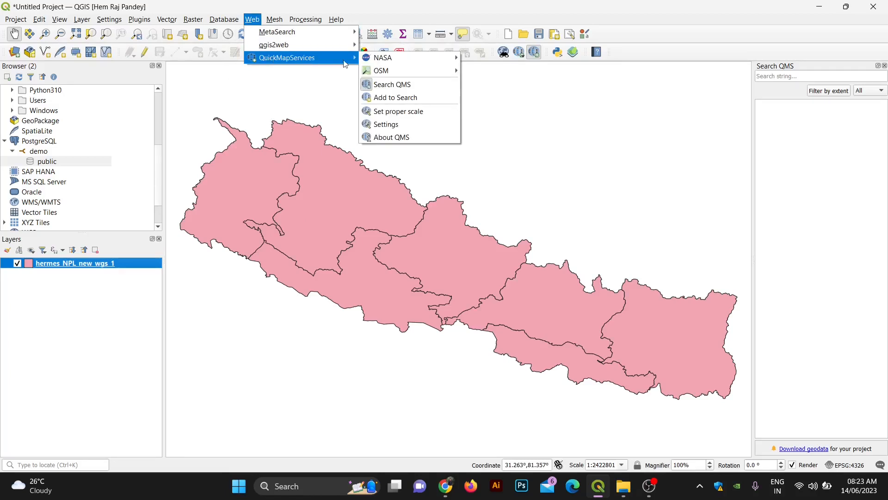
mouse_move(376, 72)
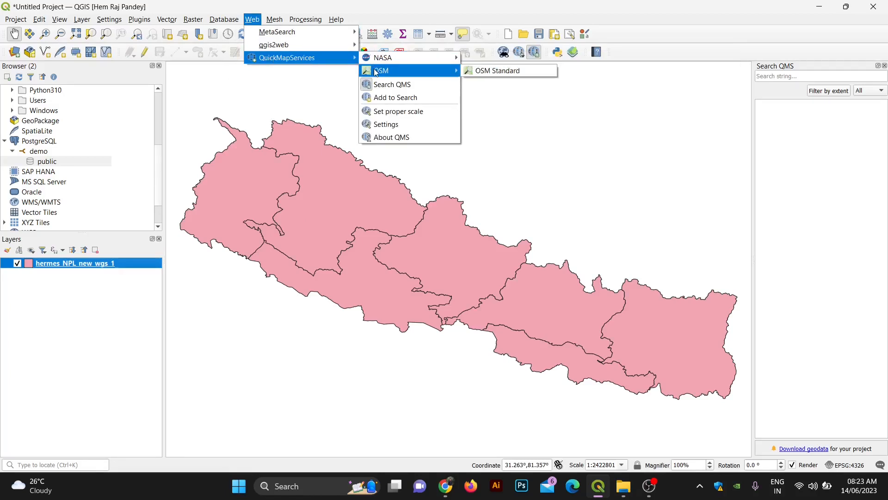
left_click(493, 72)
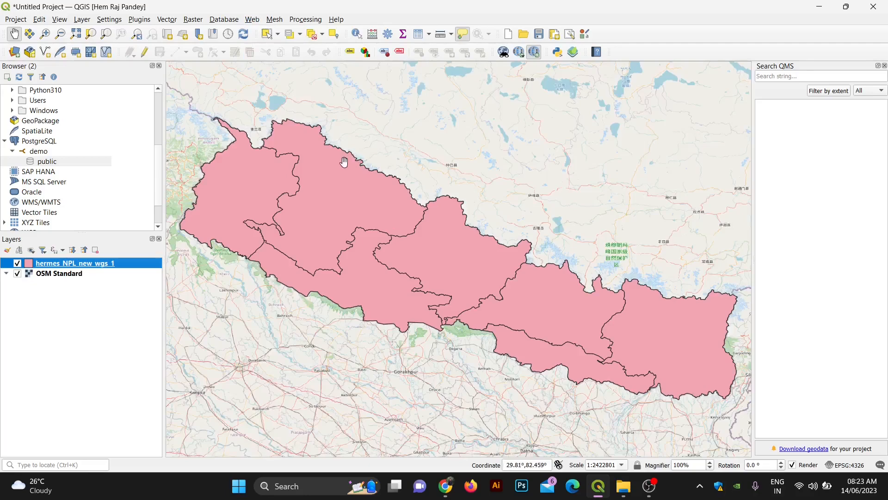
scroll(256, 238, "down", 1)
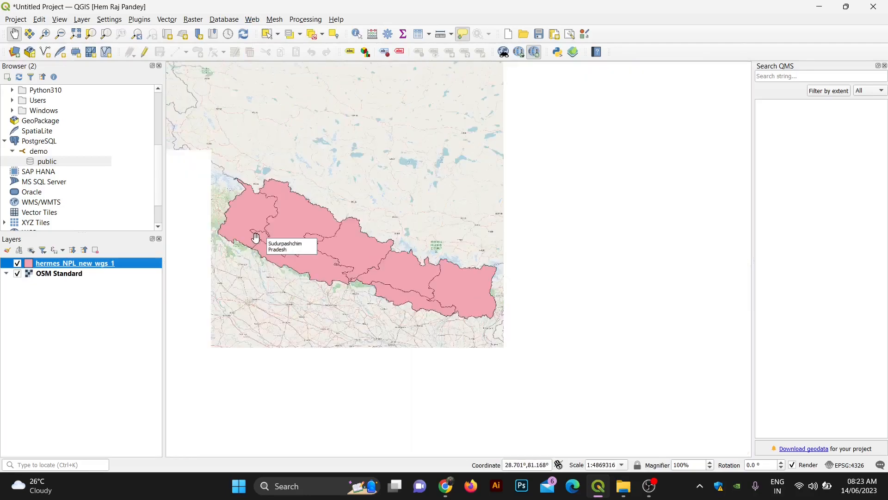
Step: Turn the hermes_NPL_new_wgs_1 layer off and back on, zooming around Nepal
left_click(18, 264)
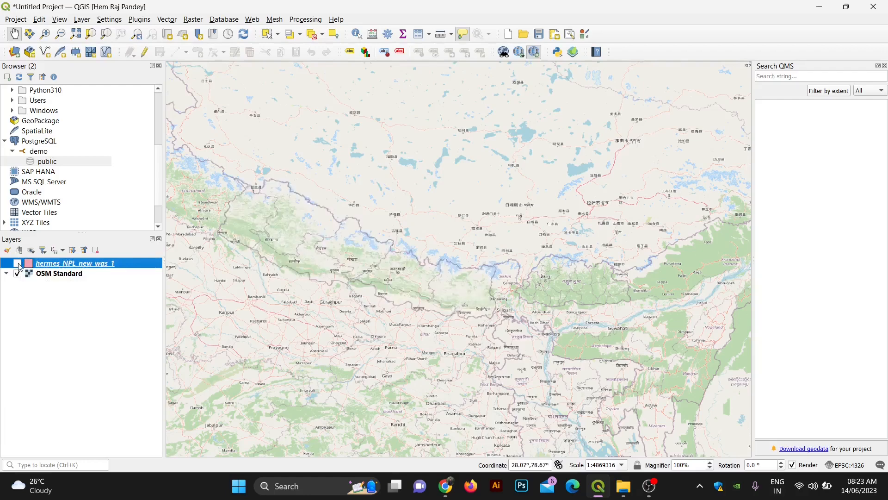
left_click(17, 263)
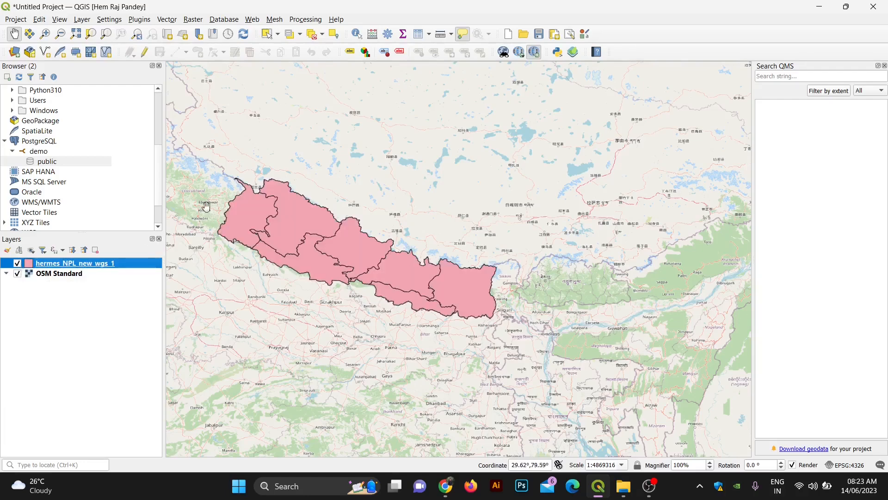
scroll(210, 207, "up", 1)
scroll(243, 103, "down", 1)
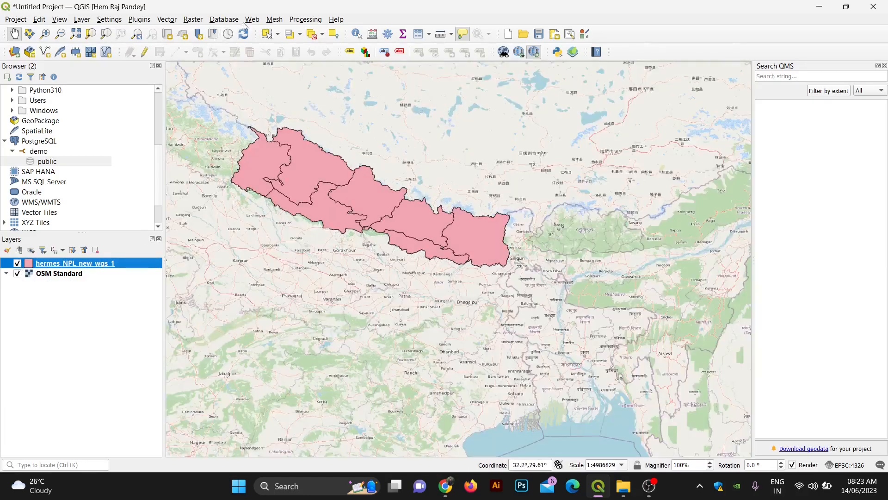
Step: Launch qgis2web's Create web map dialog from the Web menu
left_click(252, 19)
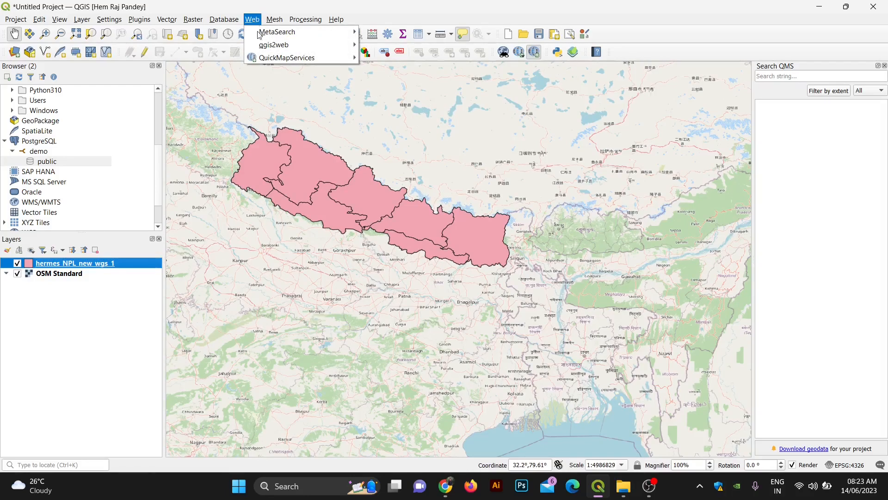
mouse_move(265, 45)
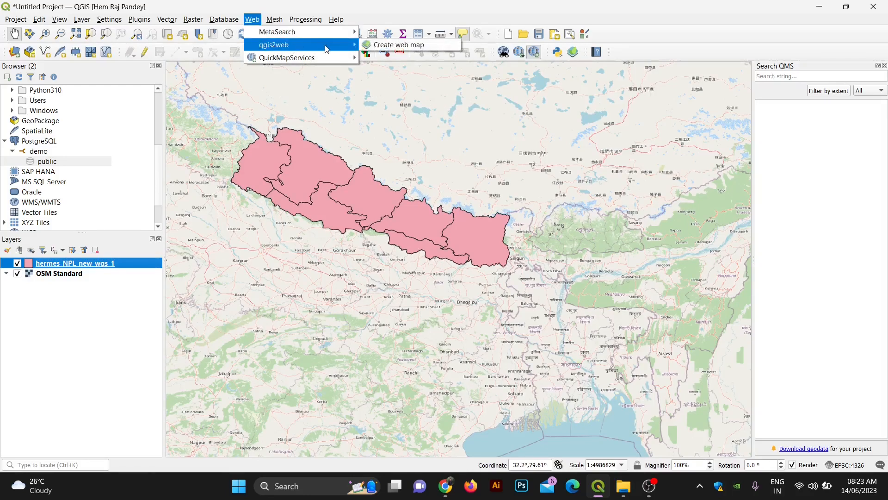
left_click(375, 45)
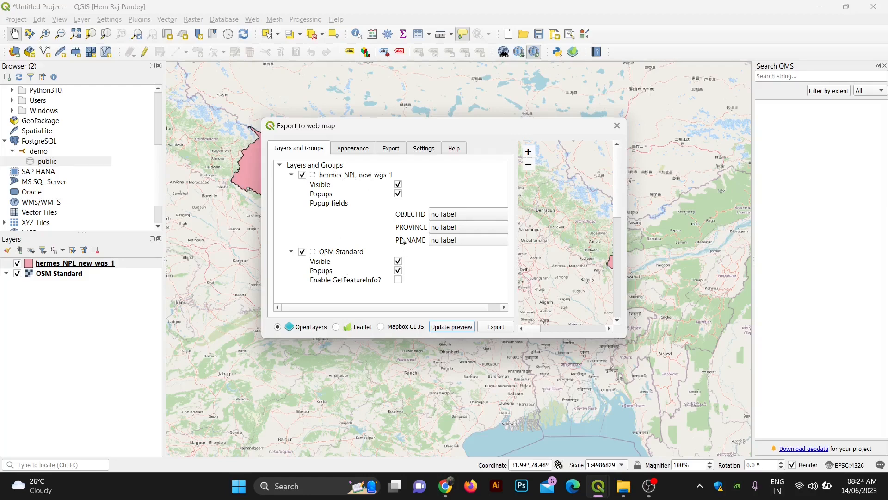
Step: Review the Appearance options for the OpenLayers export, including Highlight on hover
left_click(354, 149)
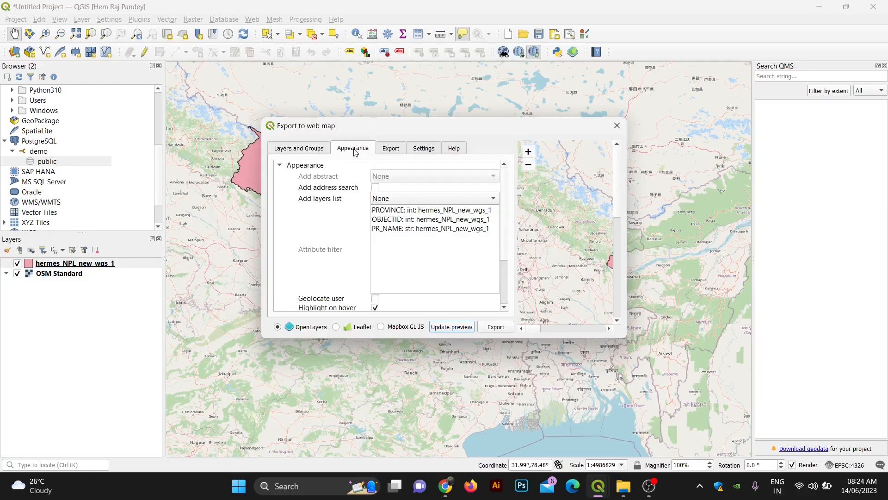
scroll(357, 277, "down", 1)
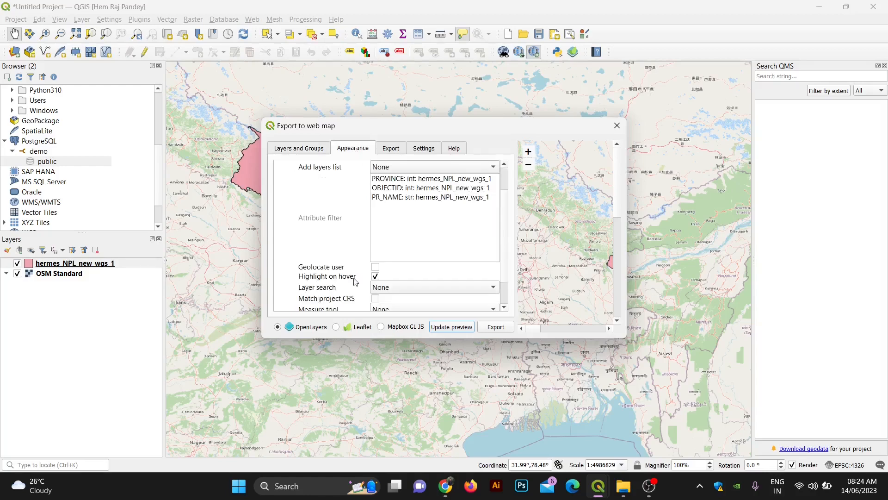
scroll(355, 288, "down", 3)
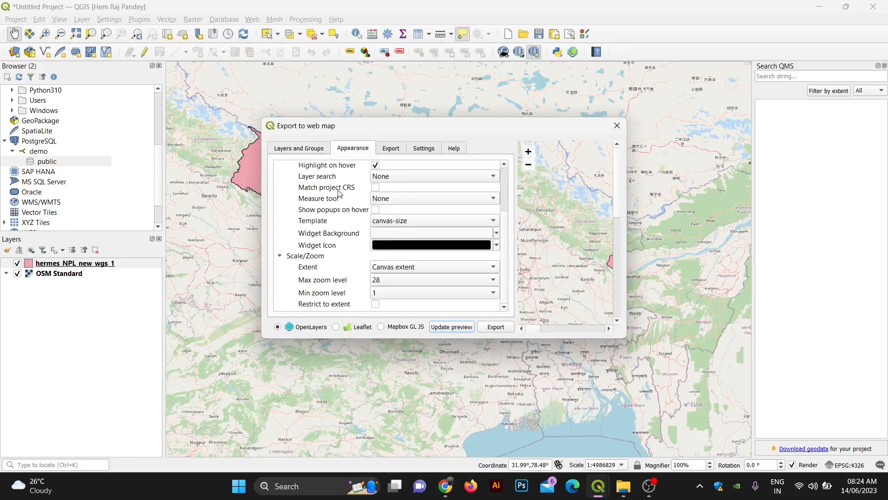
scroll(354, 226, "up", 3)
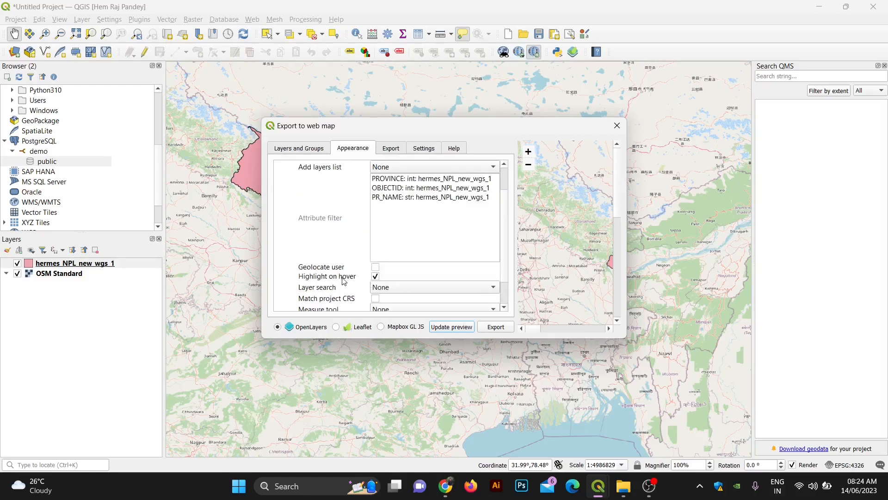
scroll(356, 286, "down", 3)
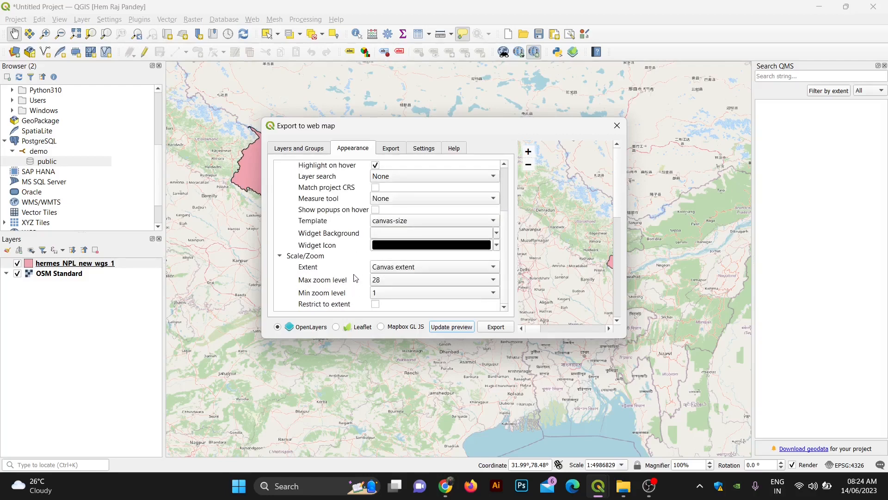
scroll(400, 289, "down", 1)
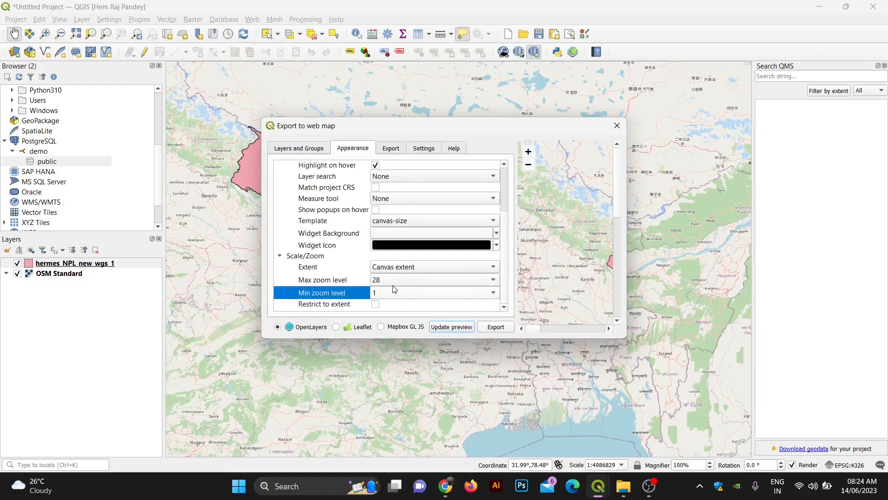
scroll(339, 247, "up", 4)
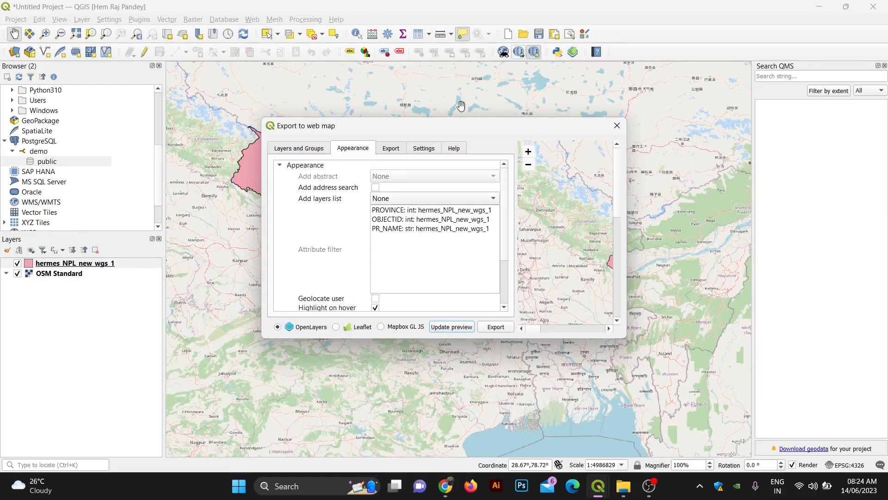
Step: Set the export folder to Desktop\GeoDev\export and export the OpenLayers web map
left_click(397, 152)
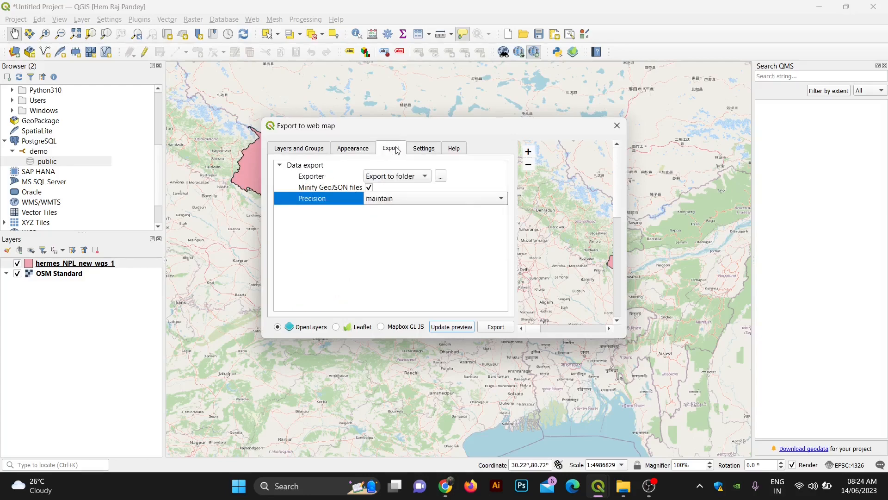
left_click(443, 176)
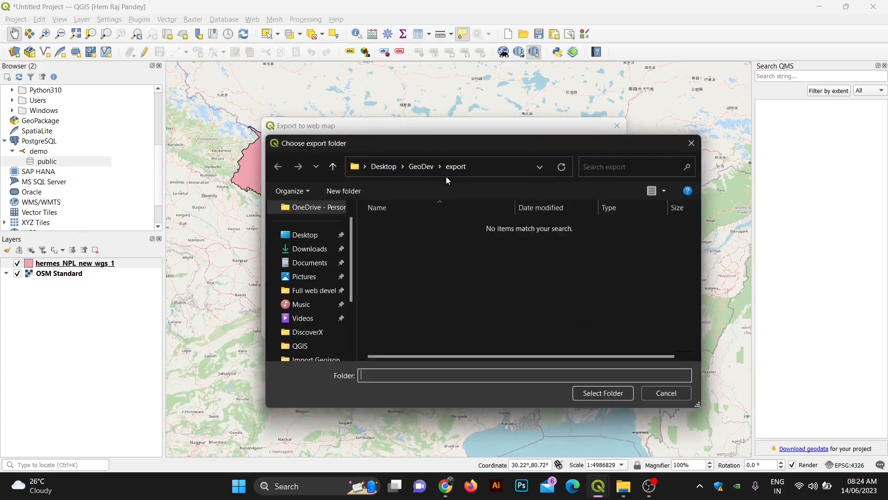
left_click(421, 170)
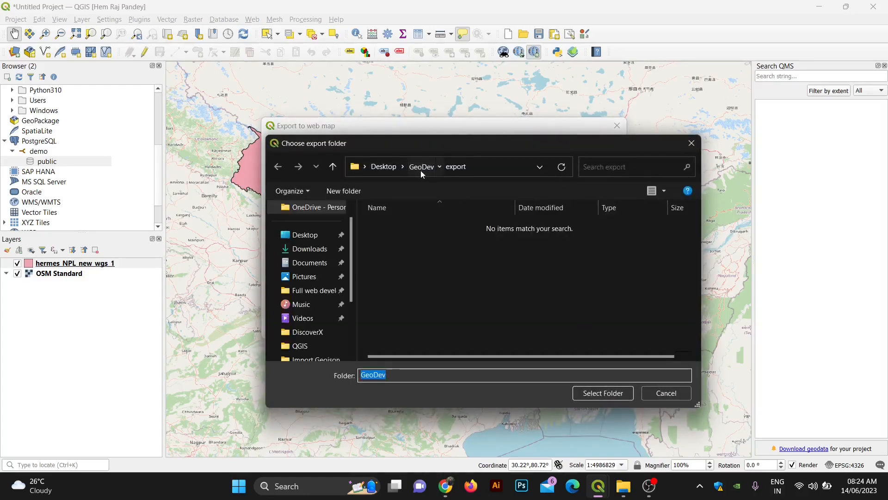
double_click(390, 250)
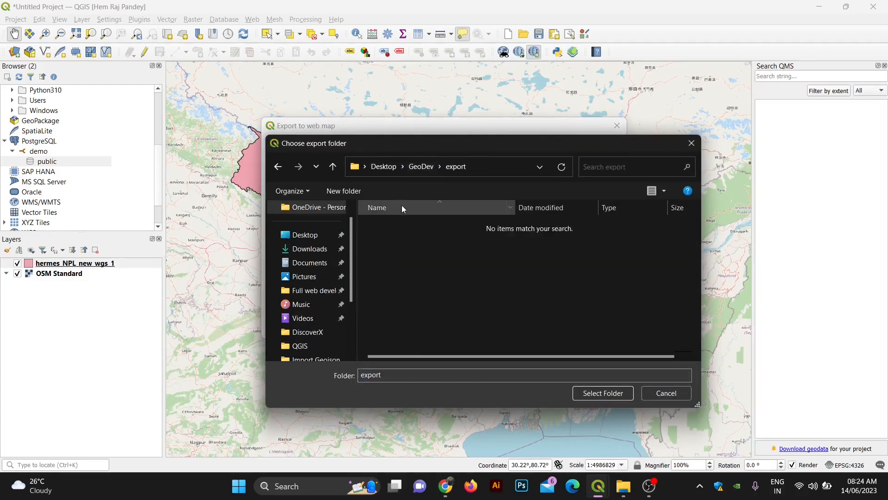
left_click(612, 394)
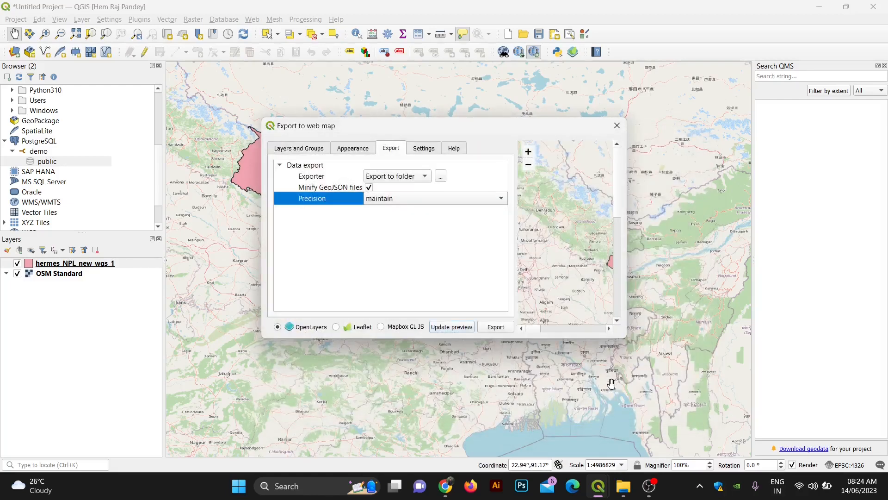
left_click(496, 327)
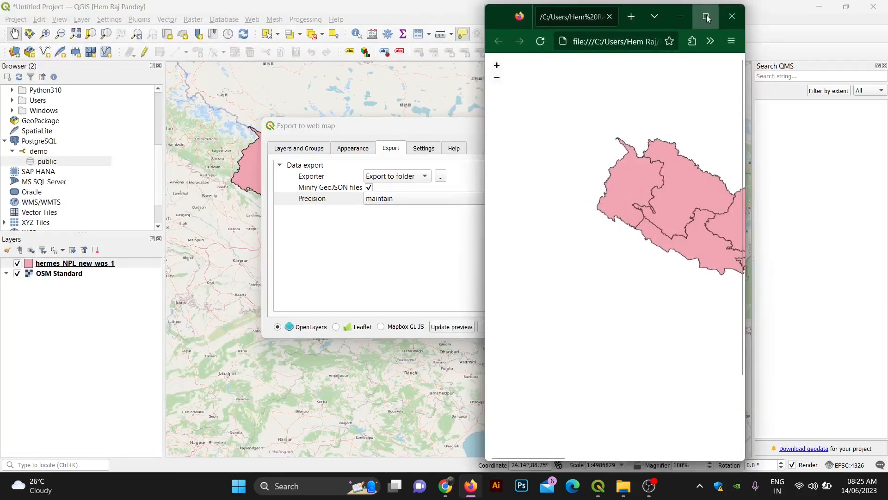
Step: Maximize Firefox, pan and zoom the web map, and show Gandaki Pradesh's attribute popup
left_click(708, 18)
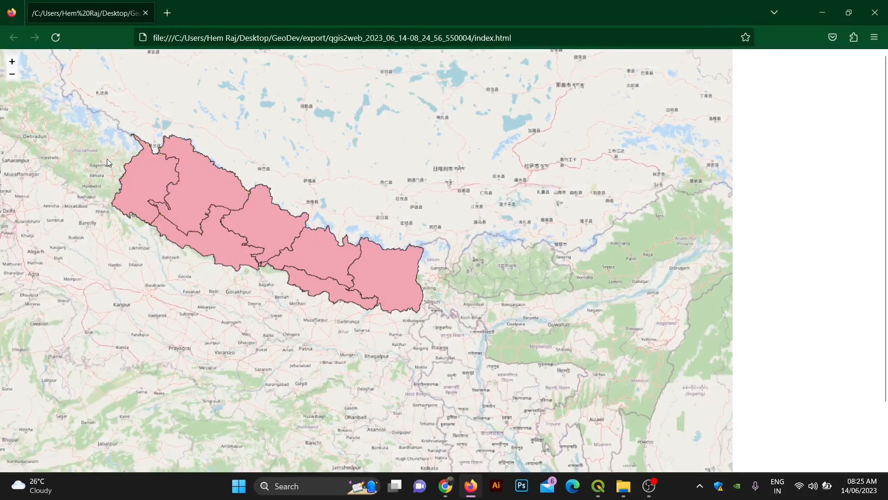
left_click_drag(170, 179, 242, 215)
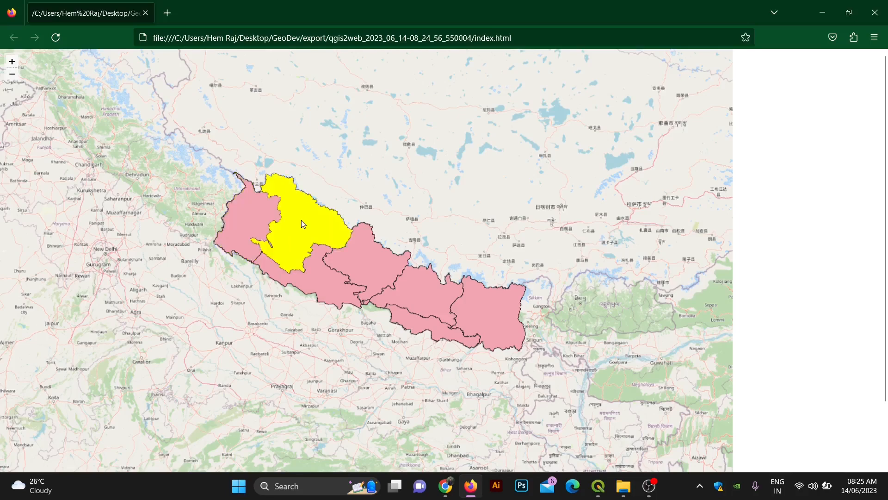
scroll(301, 220, "up", 1)
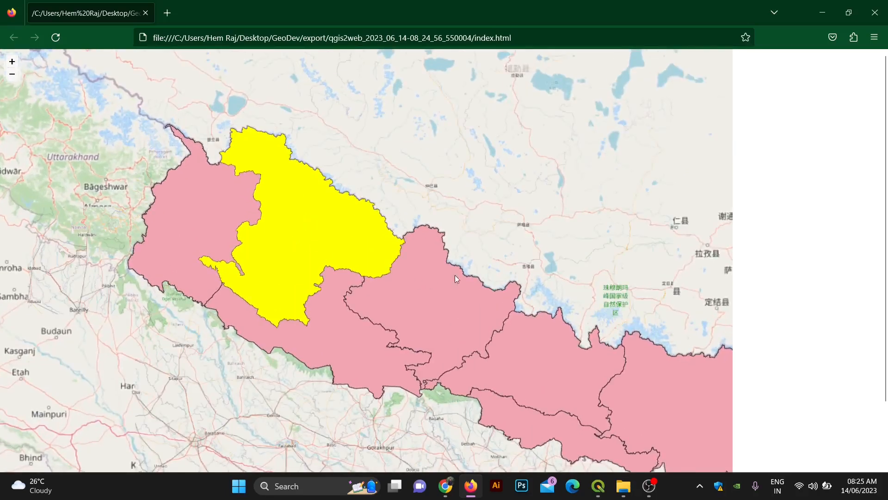
scroll(497, 307, "up", 1)
scroll(499, 324, "down", 1)
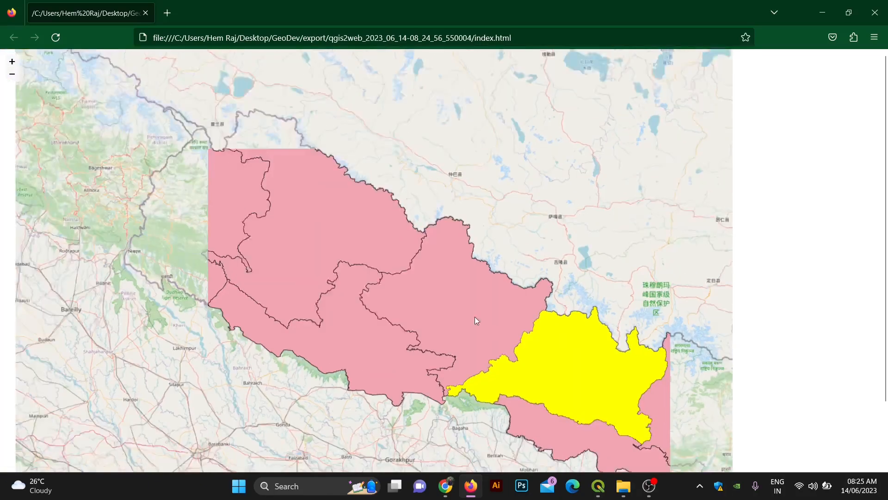
left_click(467, 321)
scroll(589, 369, "down", 1)
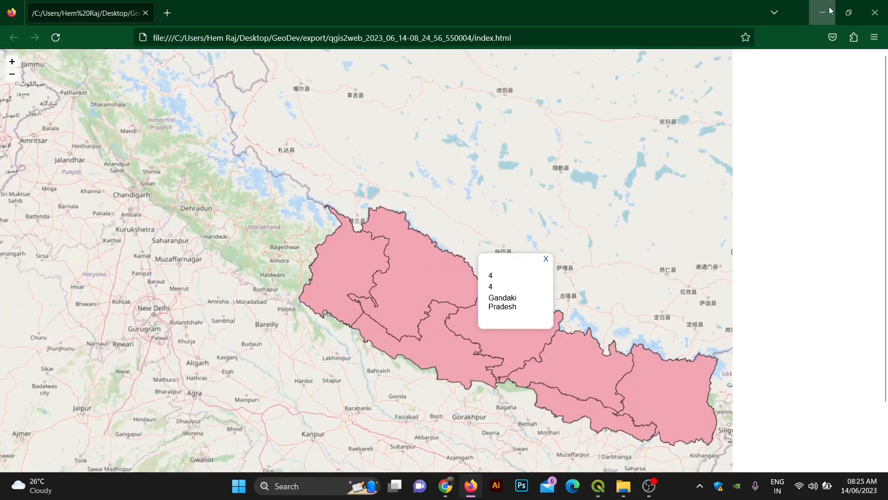
left_click(830, 10)
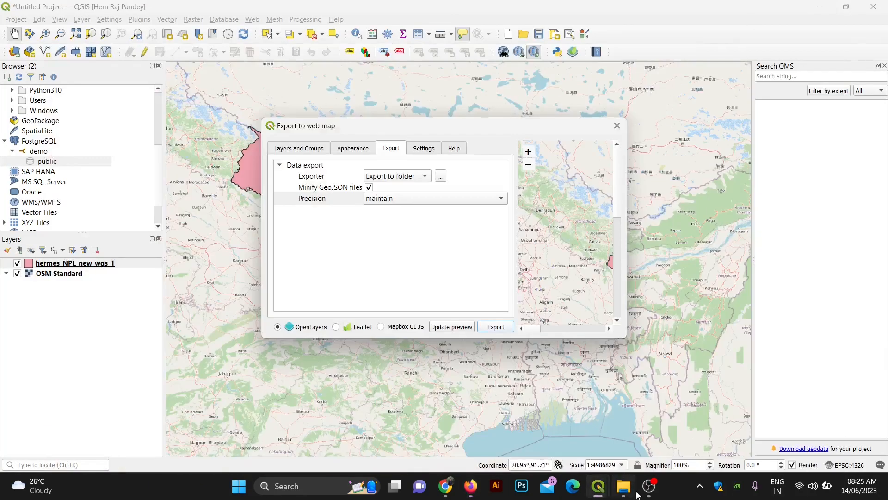
left_click(471, 486)
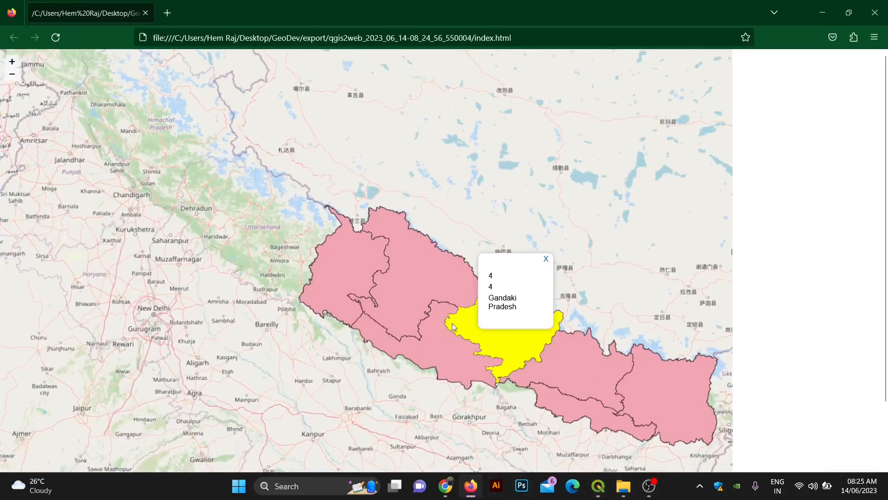
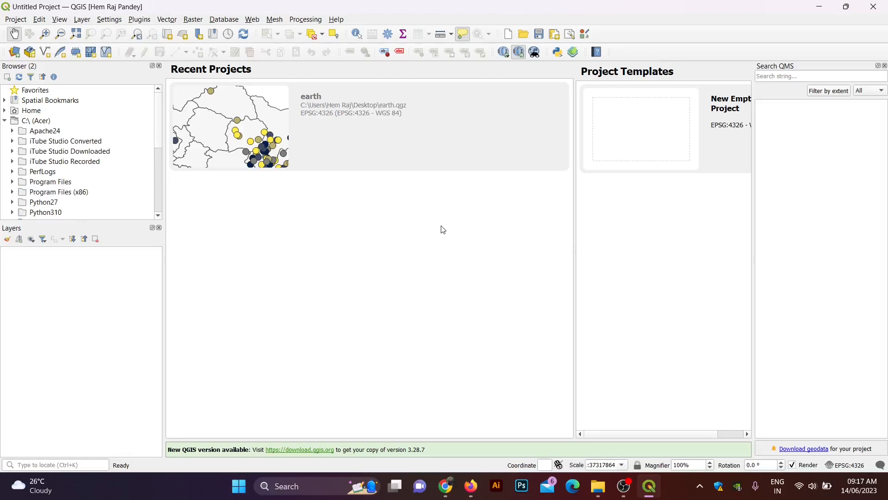
Step: Find QuickOSM in the plugin manager's full list, install version 2.2.2, and close the manager
left_click(140, 20)
left_click(153, 32)
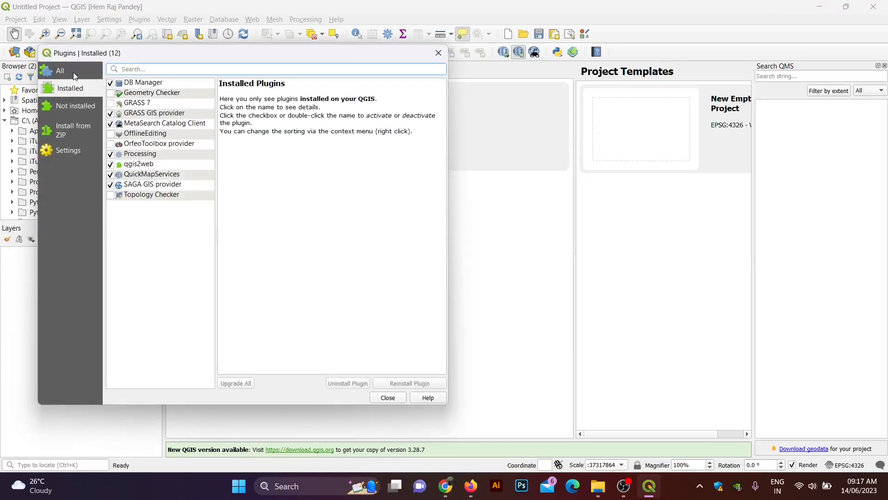
left_click(75, 74)
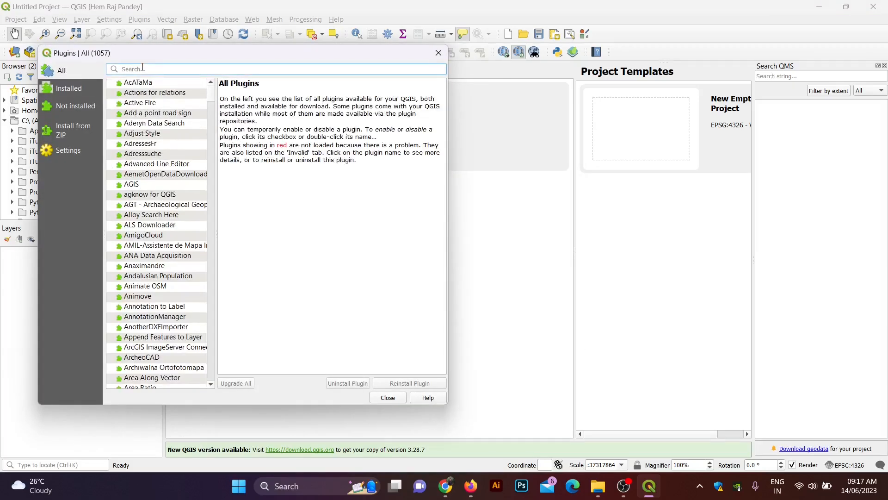
type("quickos")
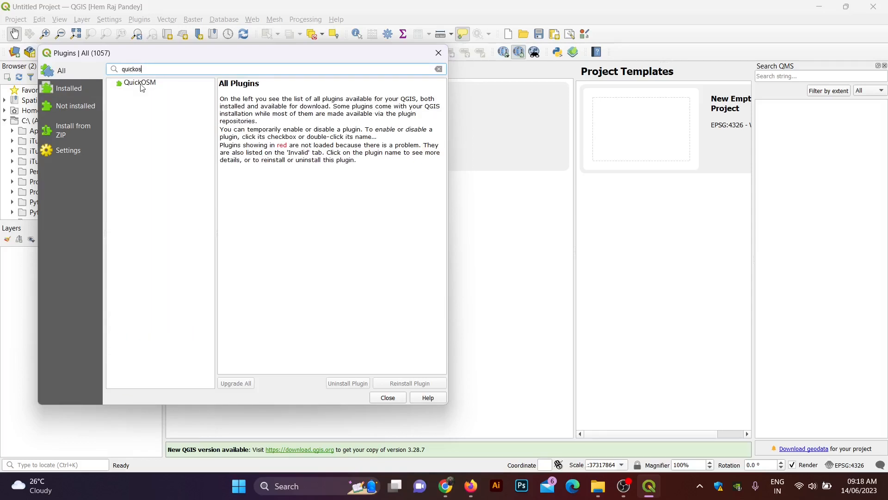
left_click(143, 87)
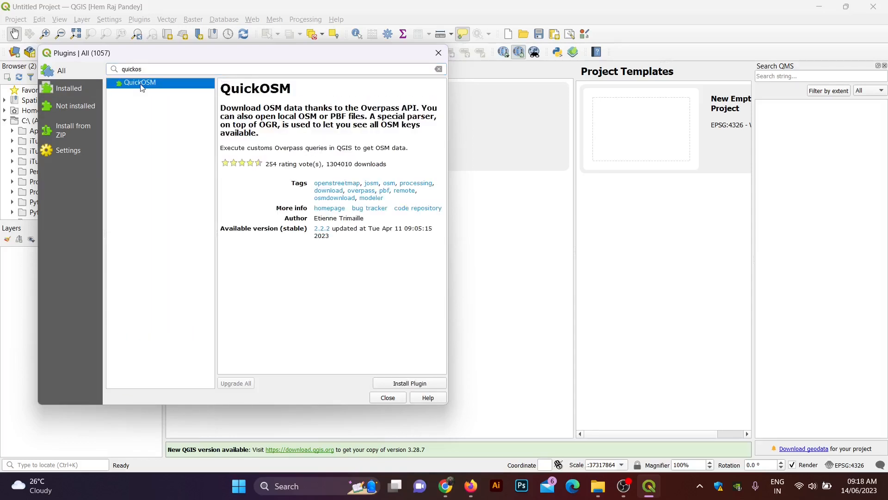
left_click(388, 384)
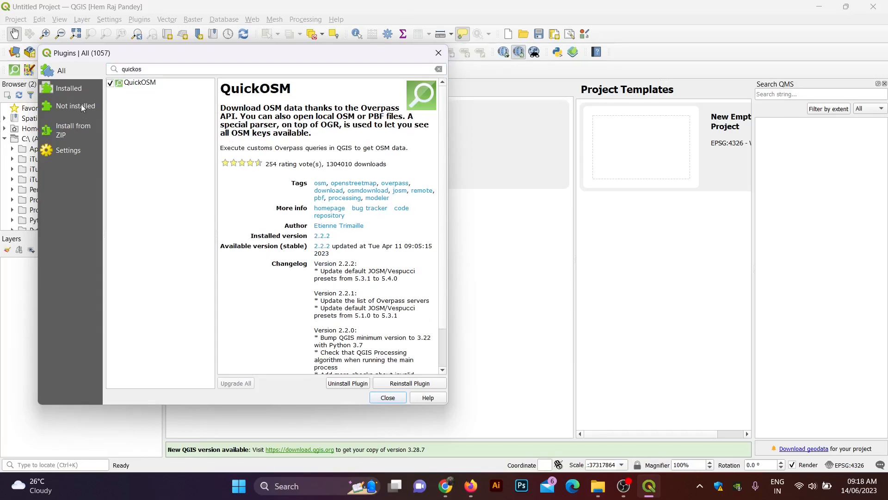
left_click(439, 53)
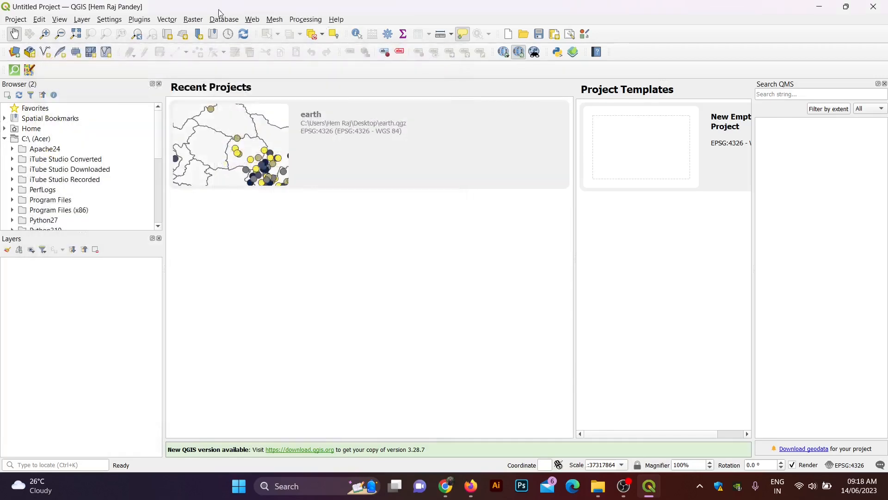
left_click(167, 20)
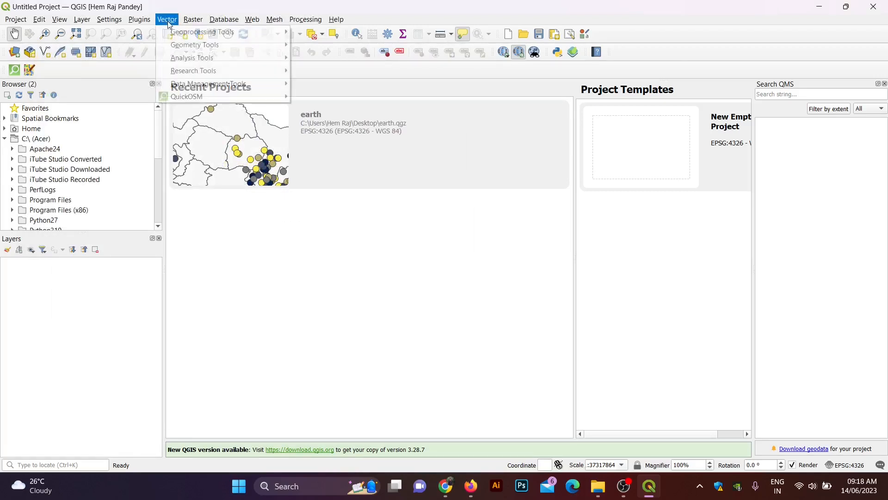
mouse_move(190, 99)
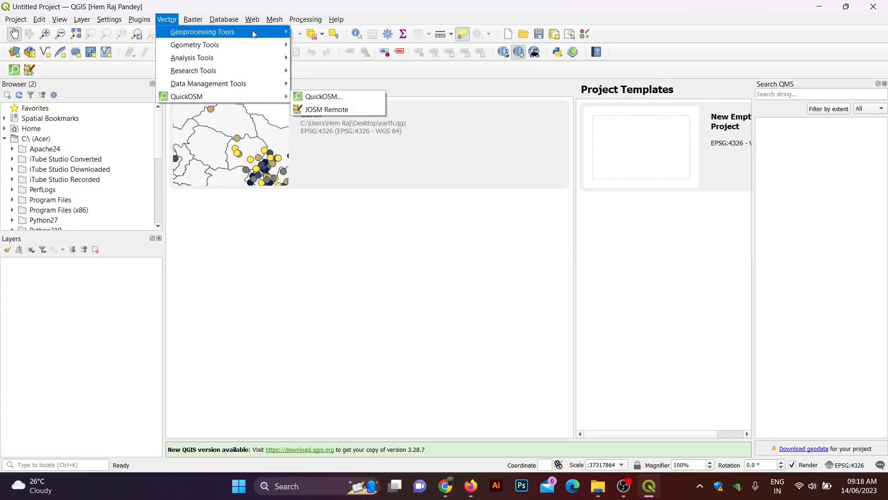
left_click(167, 19)
left_click(253, 19)
mouse_move(278, 57)
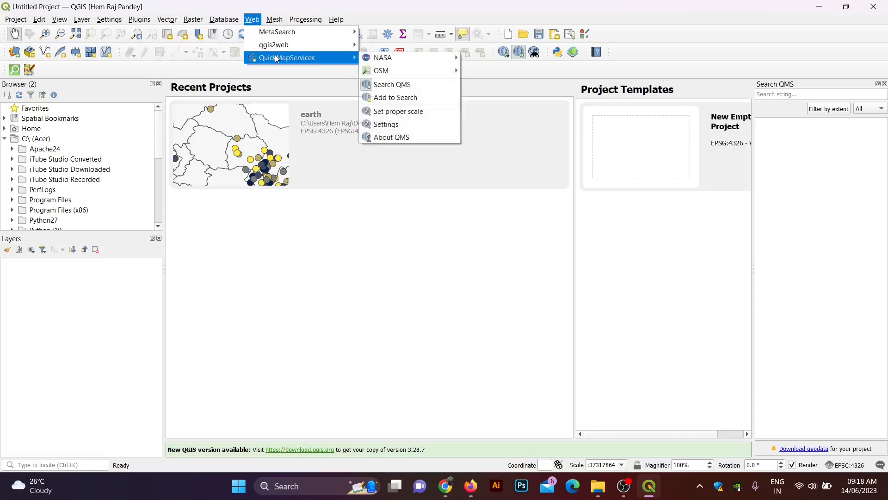
mouse_move(365, 69)
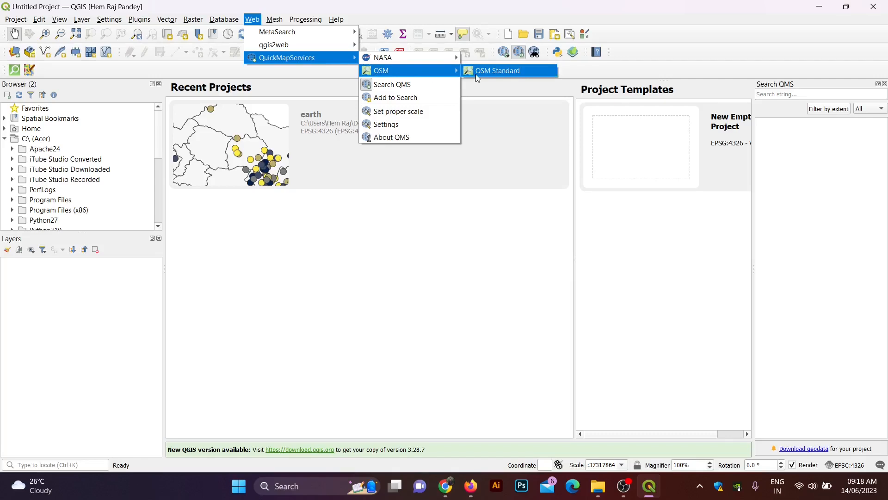
mouse_move(139, 19)
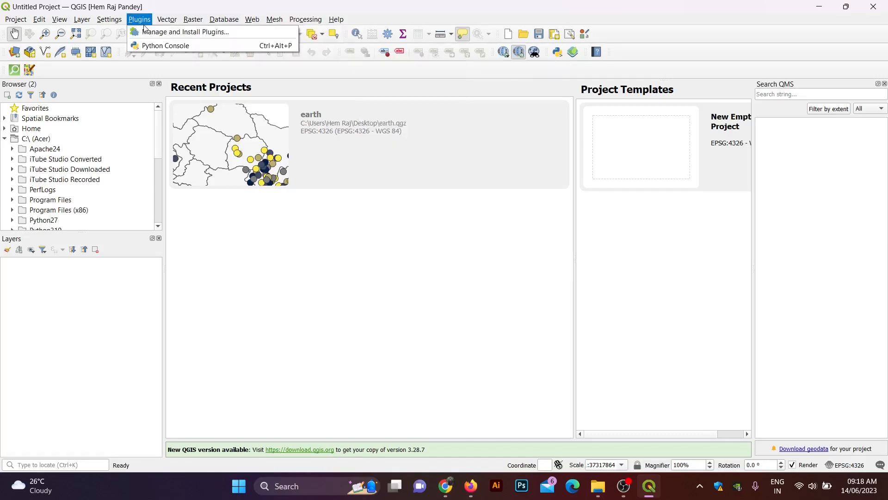
left_click(166, 35)
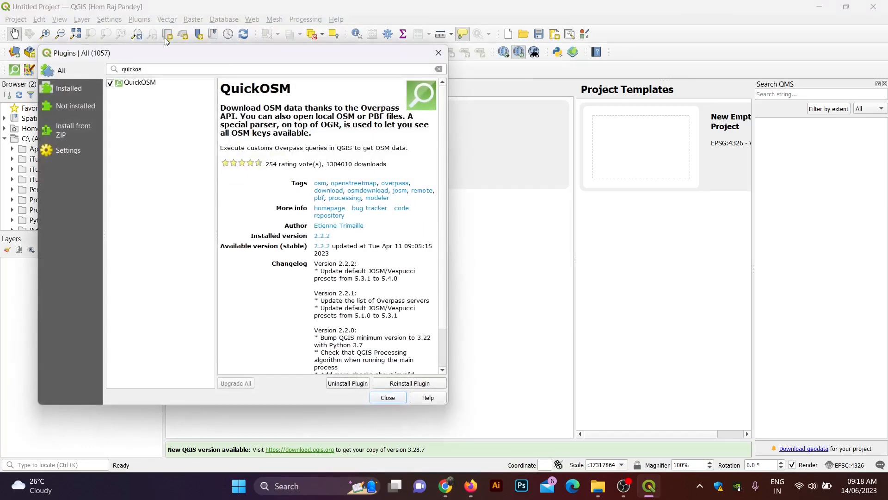
double_click(148, 69)
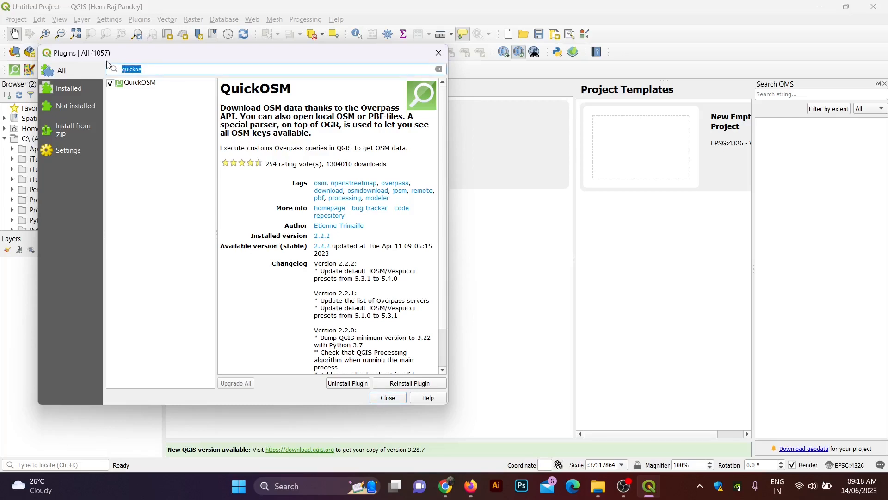
key("BackSpace")
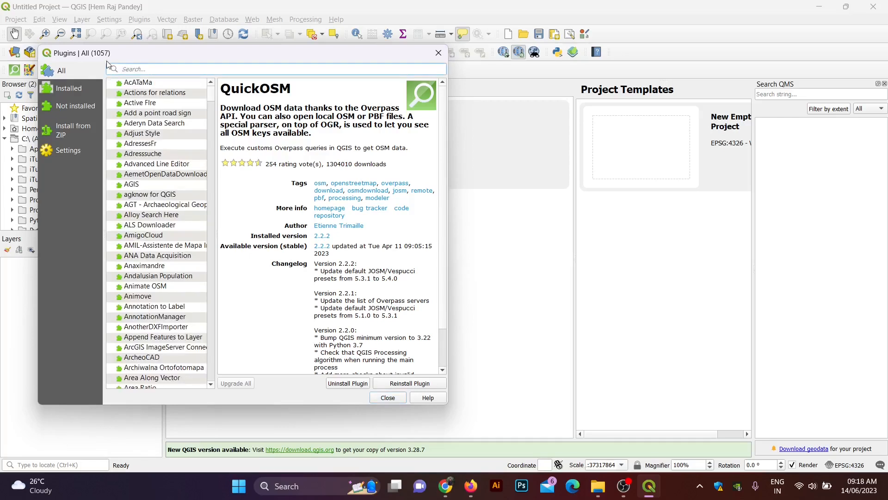
left_click(91, 91)
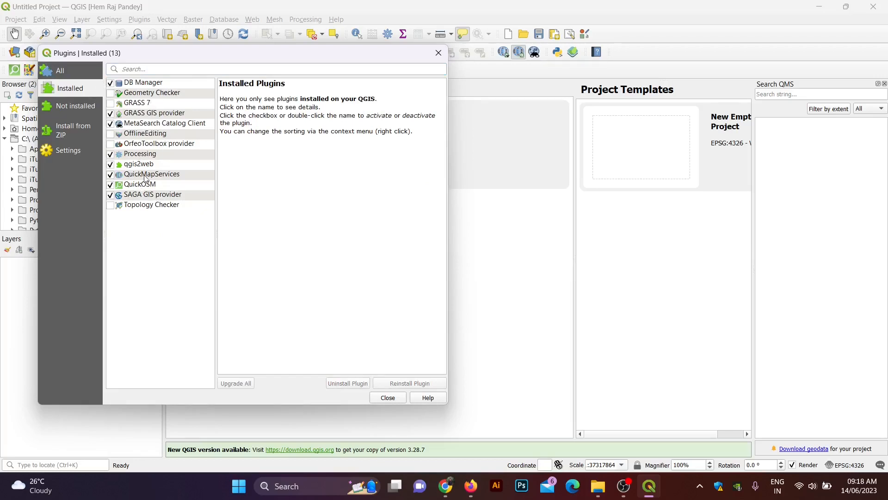
left_click(70, 74)
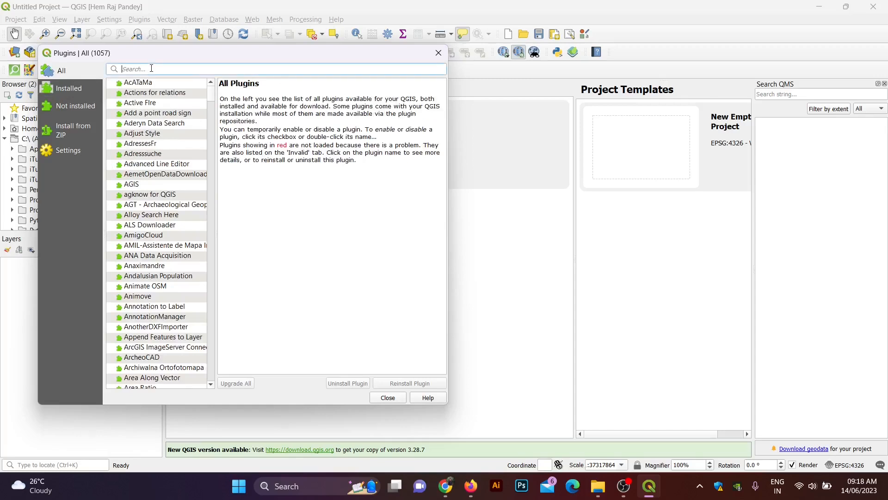
type("quick")
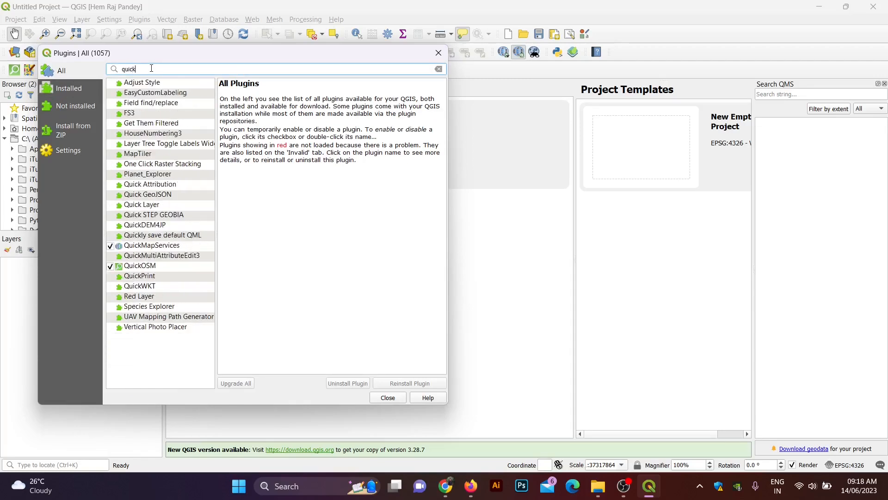
type("ma")
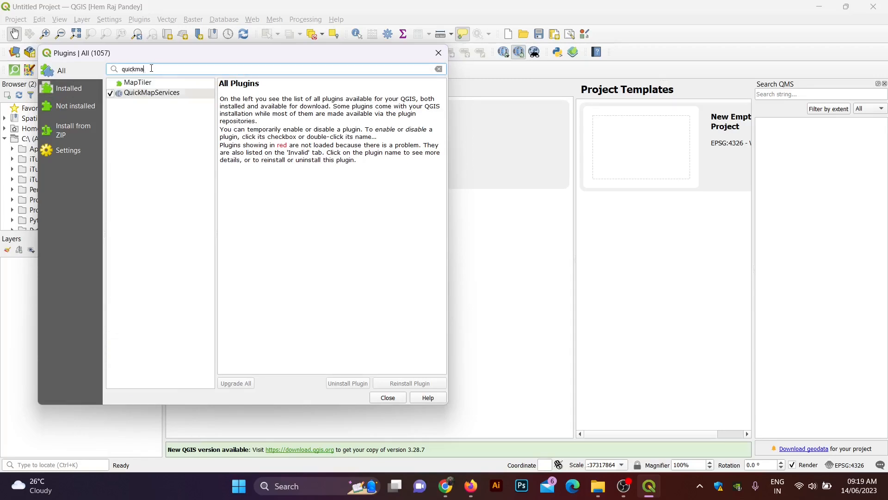
left_click(159, 94)
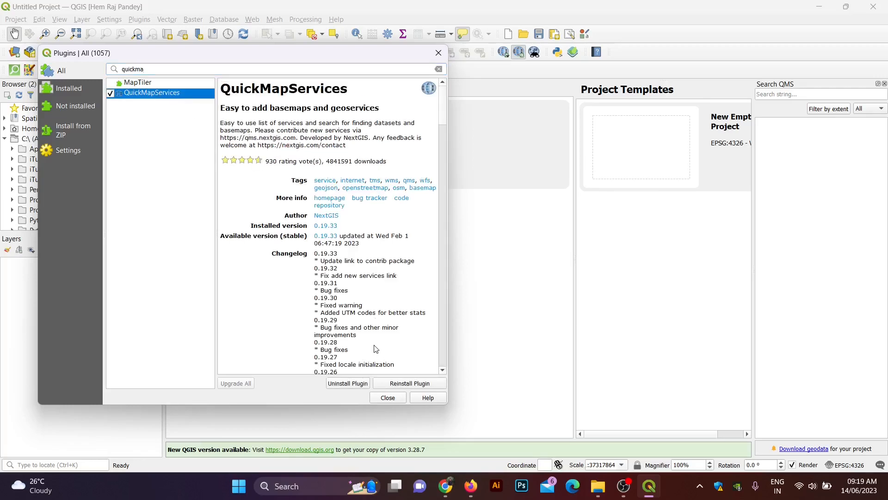
left_click(439, 53)
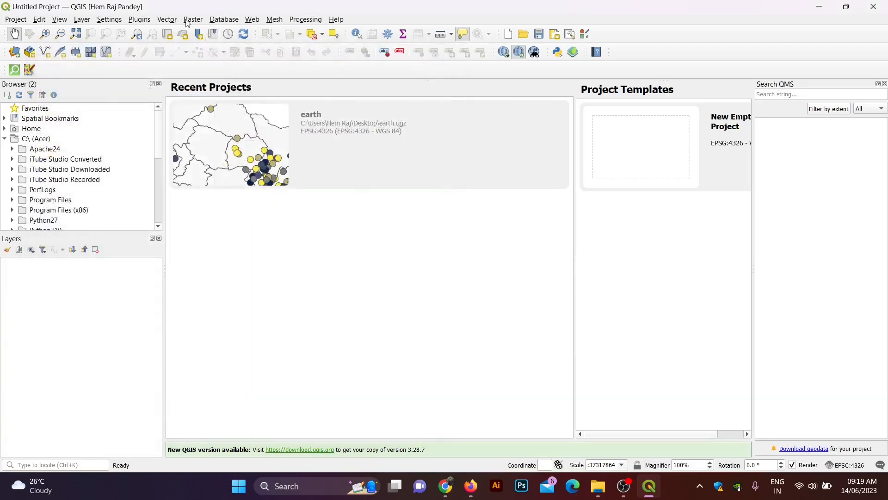
Step: Add the OSM Standard basemap from QuickMapServices
left_click(251, 19)
mouse_move(280, 57)
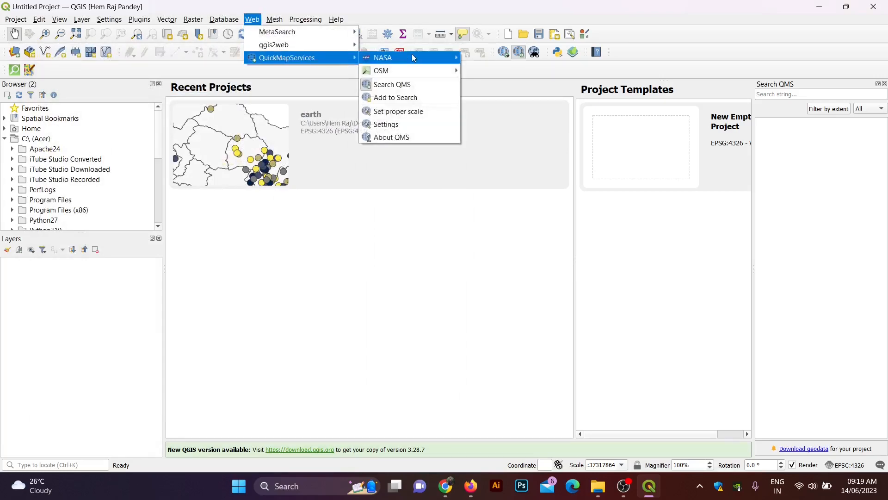
mouse_move(412, 60)
left_click(483, 70)
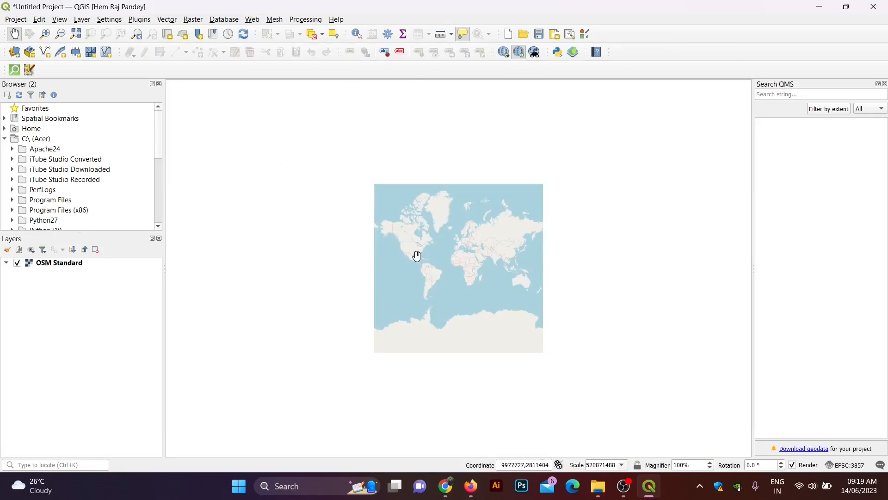
Step: Zoom and pan the map to Pokhara's streets around the airport
scroll(491, 263, "up", 2)
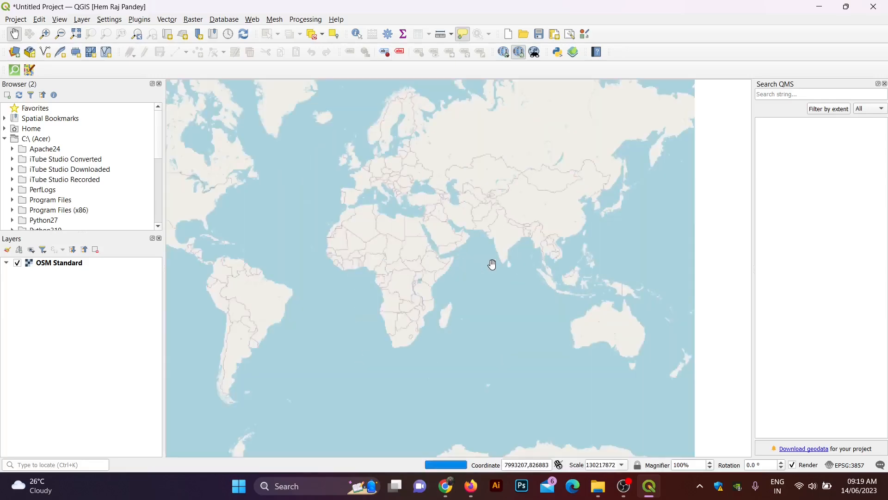
scroll(515, 231, "up", 4)
left_click_drag(531, 143, 477, 251)
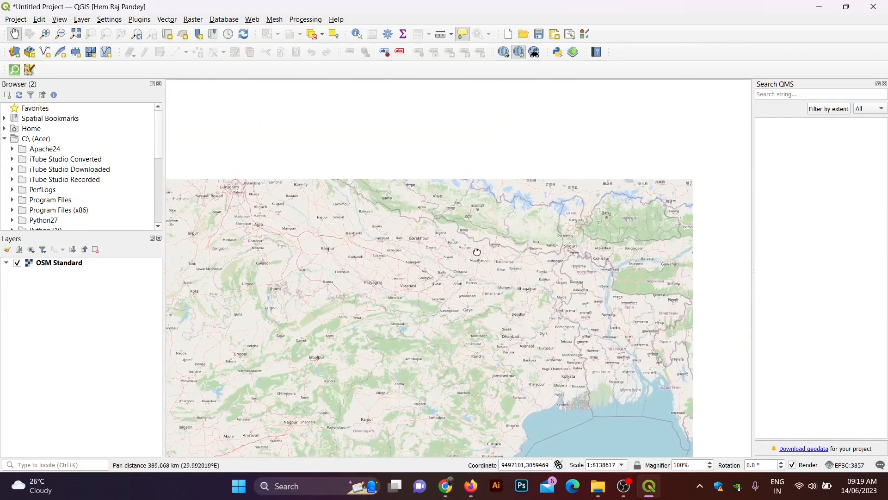
scroll(477, 251, "up", 2)
left_click_drag(368, 171, 432, 259)
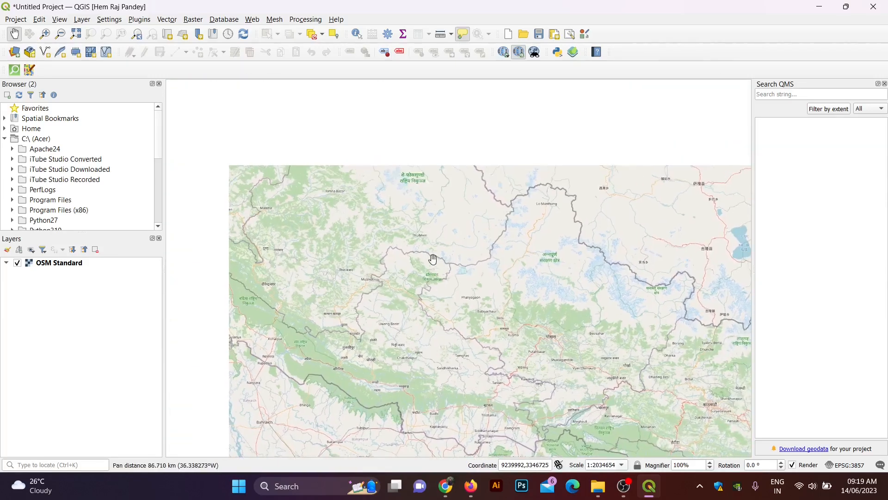
scroll(552, 338, "up", 2)
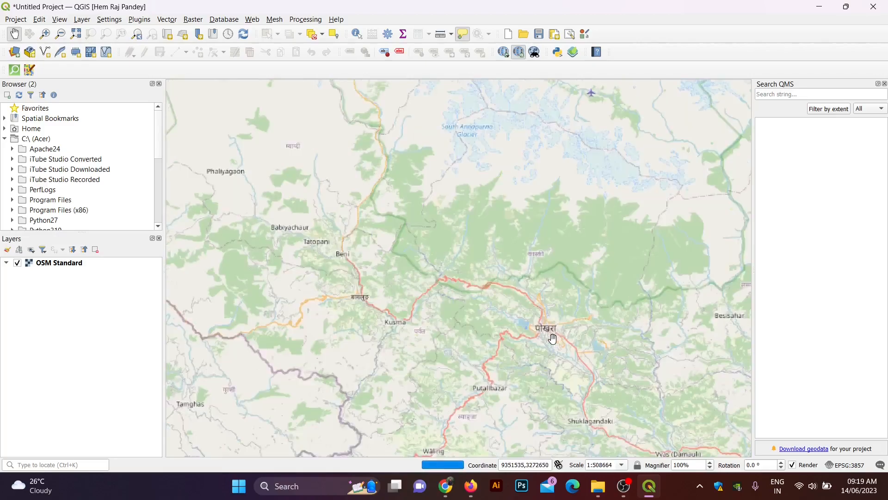
scroll(553, 339, "up", 5)
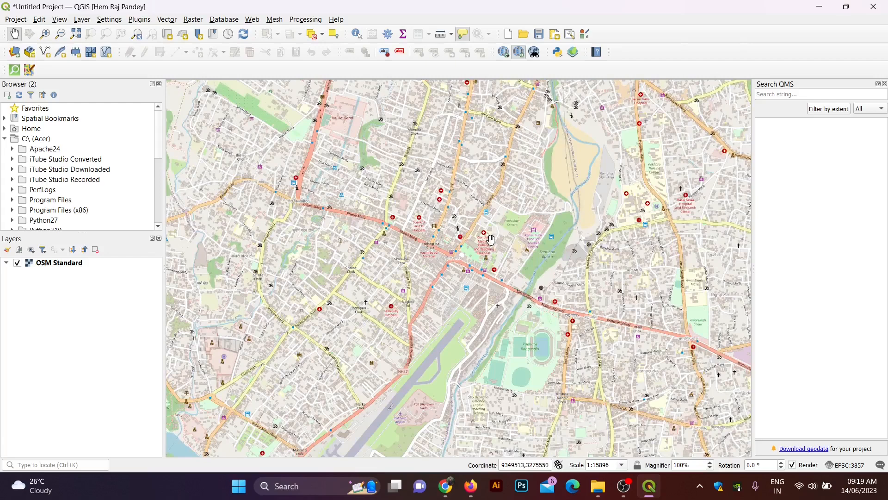
Step: Launch the QuickOSM dialog from the Vector menu
left_click(139, 21)
mouse_move(174, 23)
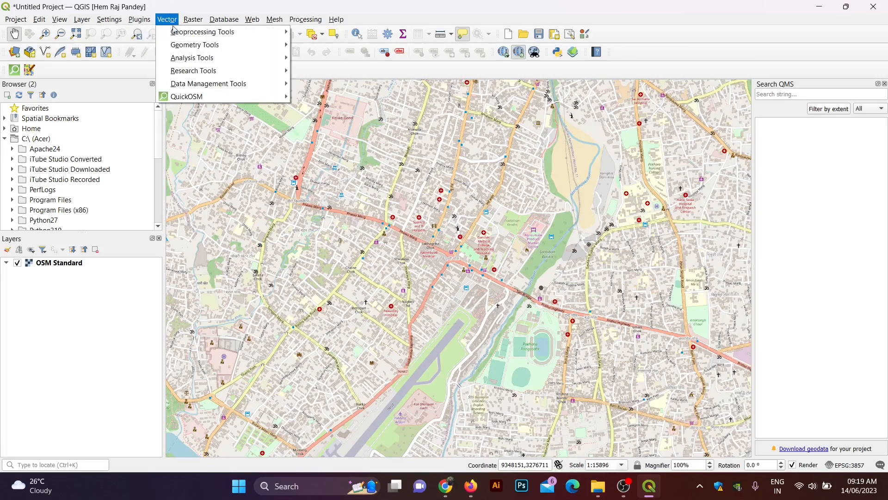
mouse_move(190, 97)
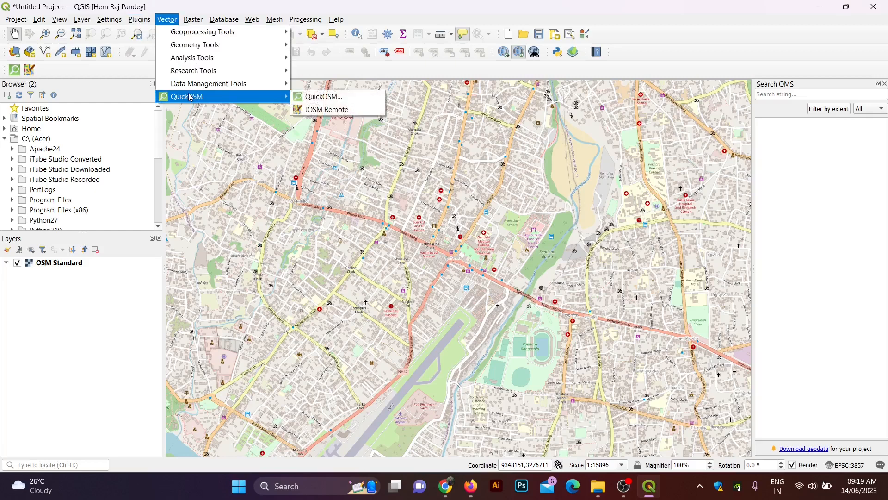
left_click(297, 97)
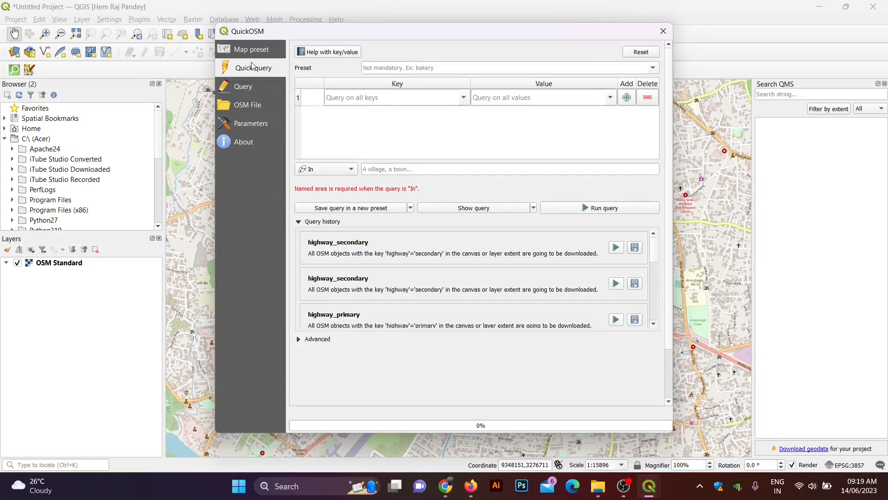
Step: Browse QuickOSM's Map preset, Query and About pages, then return to Quick query
left_click(258, 51)
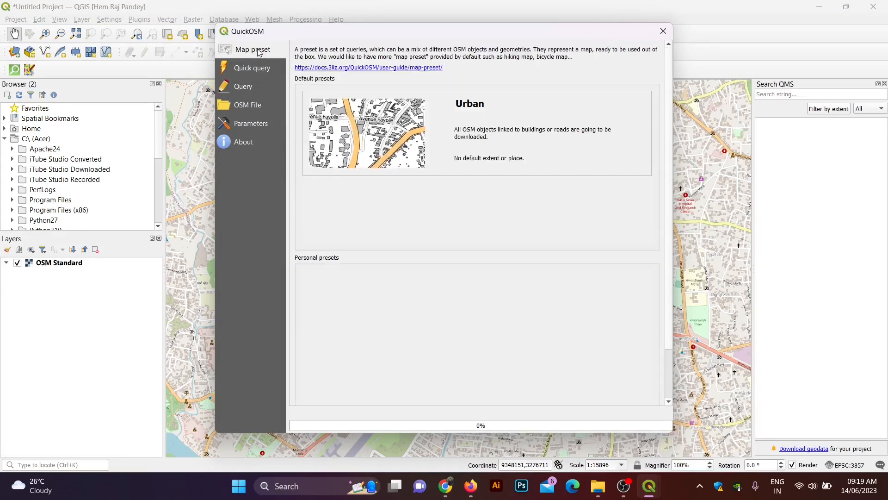
left_click(261, 72)
left_click(254, 94)
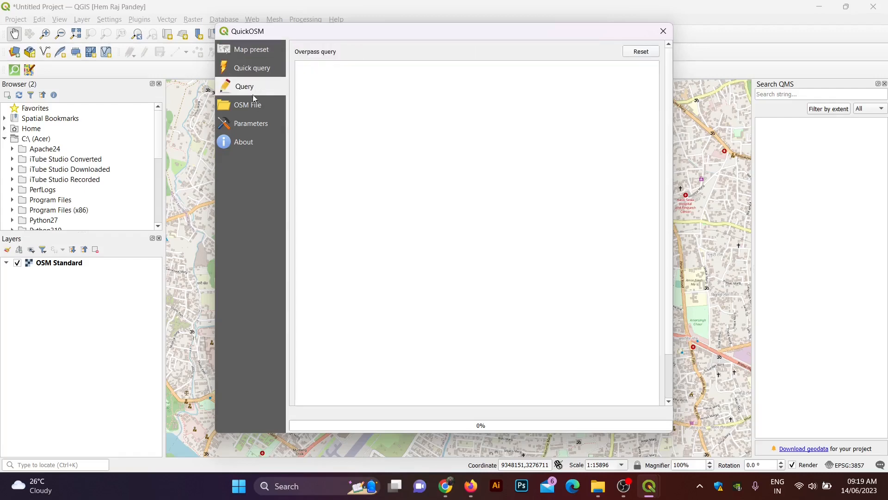
left_click(254, 124)
left_click(254, 144)
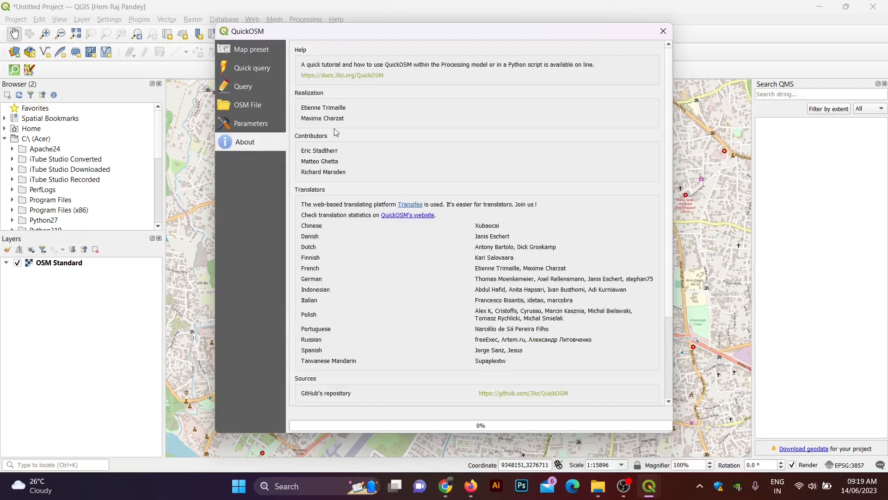
scroll(336, 133, "down", 4)
scroll(345, 190, "up", 4)
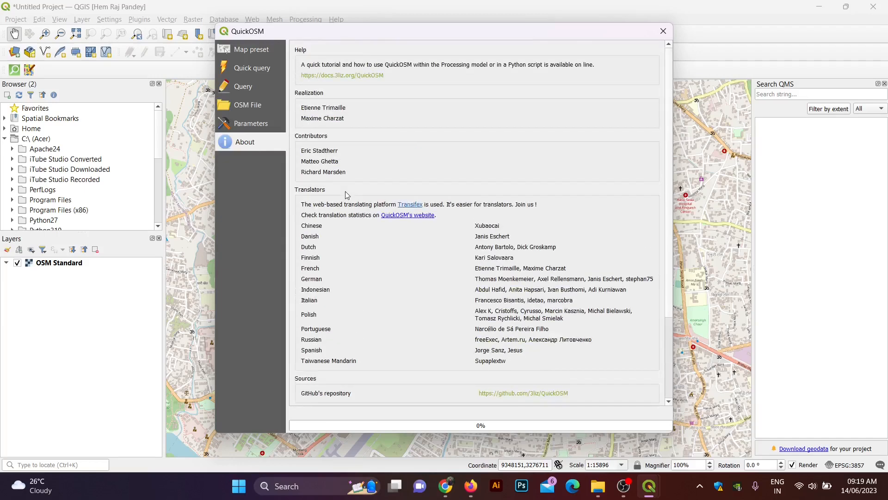
left_click(257, 68)
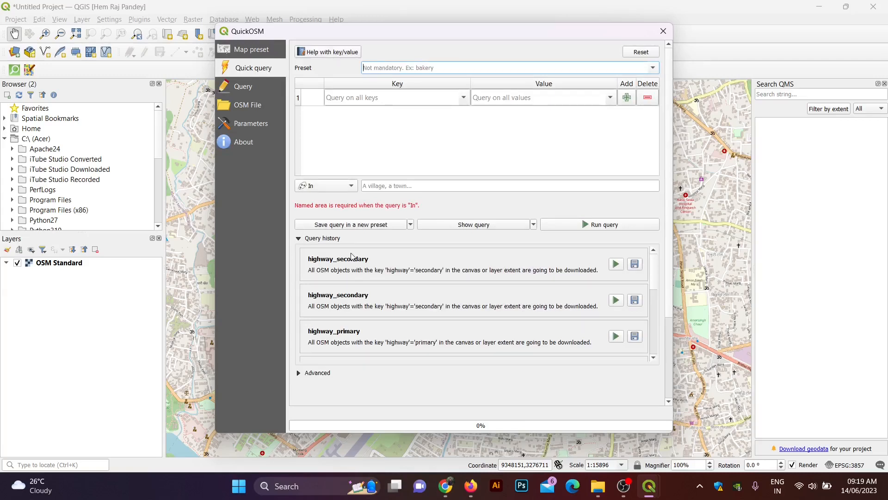
Step: Select the Highways/Streets/Secondary preset in QuickOSM's quick query
left_click(652, 72)
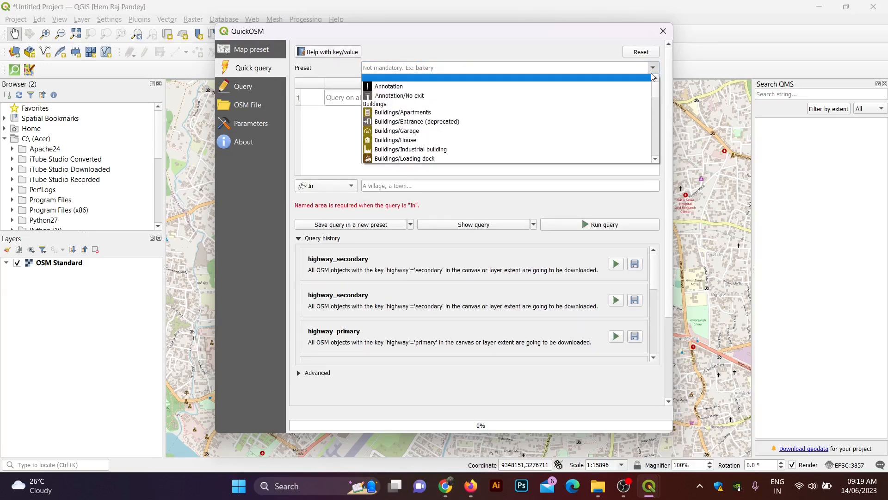
left_click(652, 72)
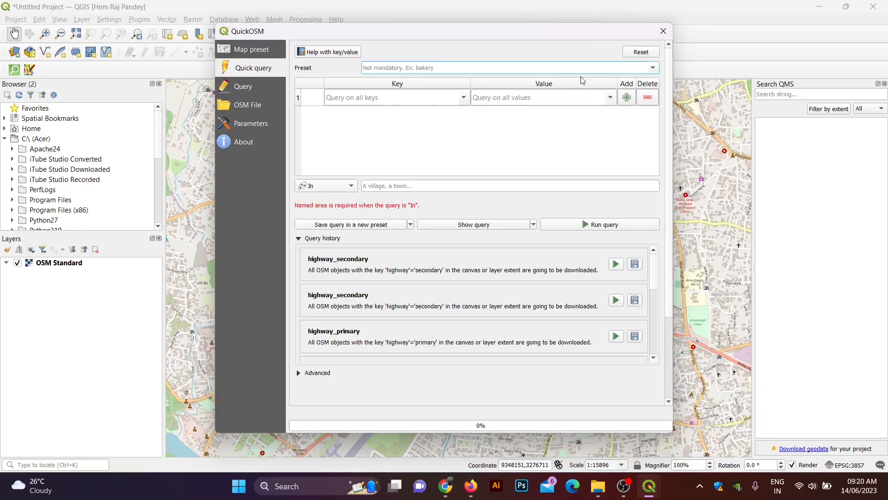
left_click(489, 98)
type("H")
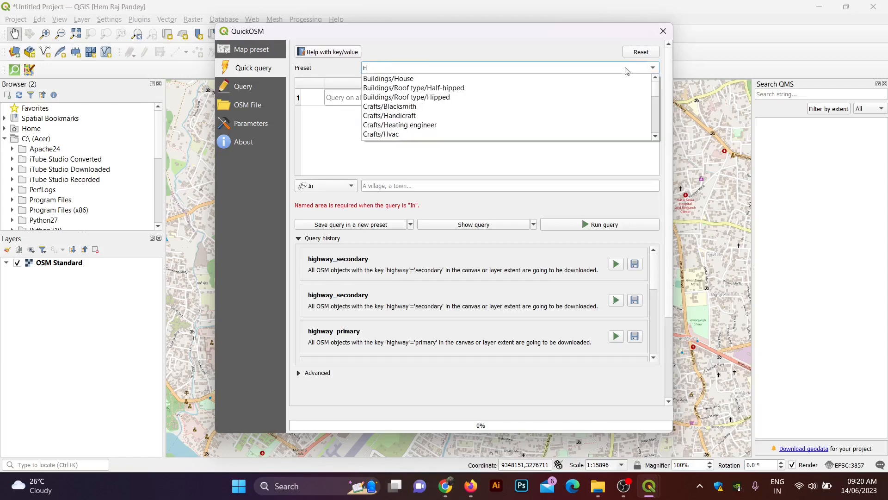
type("ighways")
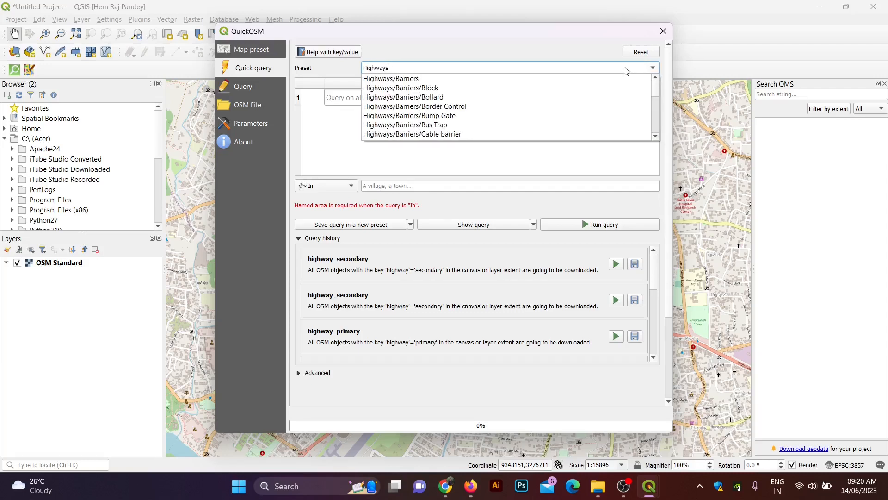
type("/S")
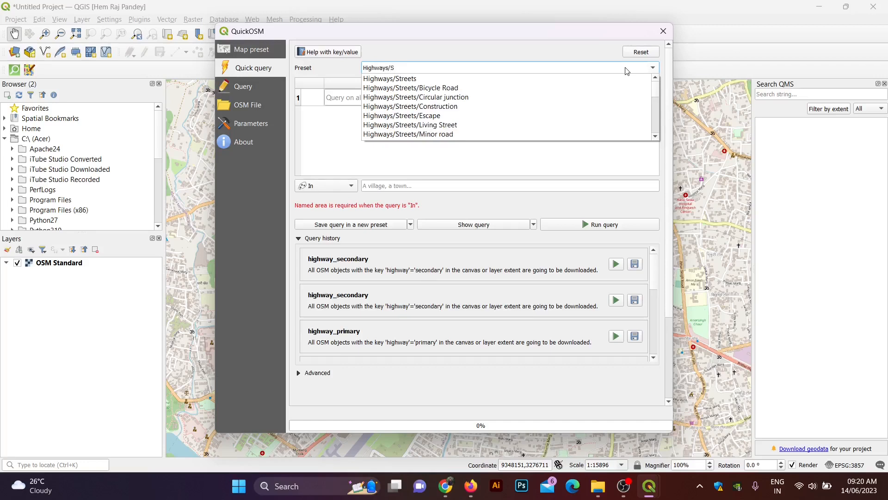
type("treets/s")
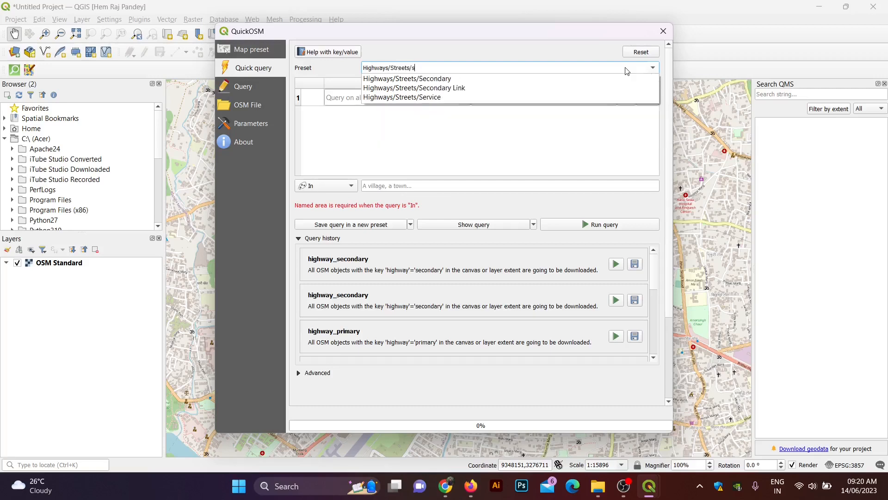
left_click(449, 79)
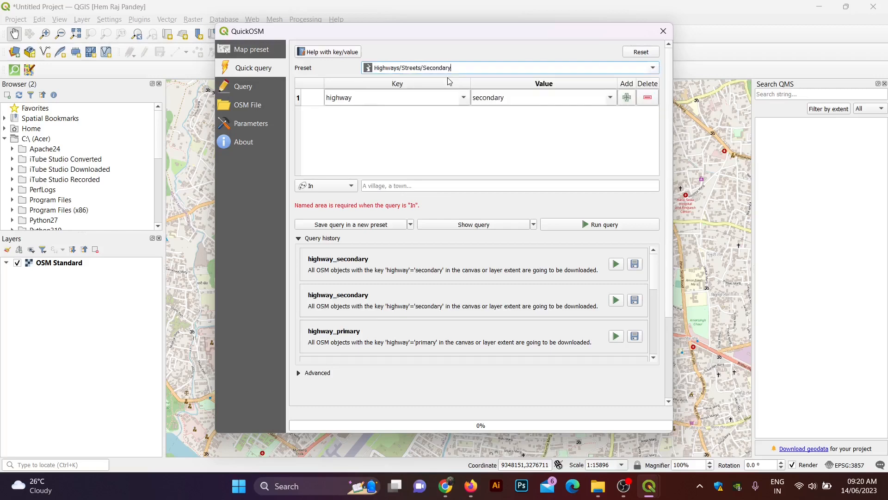
Step: Run the secondary roads query limited to the canvas extent, then close QuickOSM
left_click(600, 227)
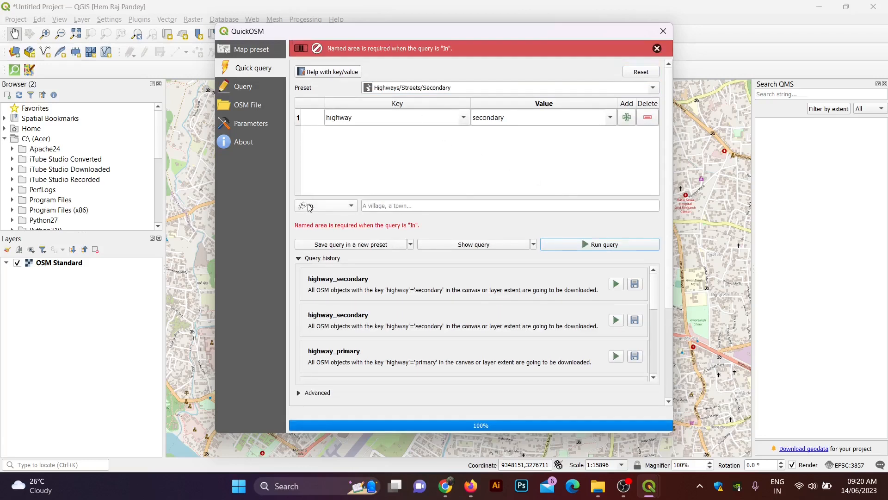
left_click(323, 206)
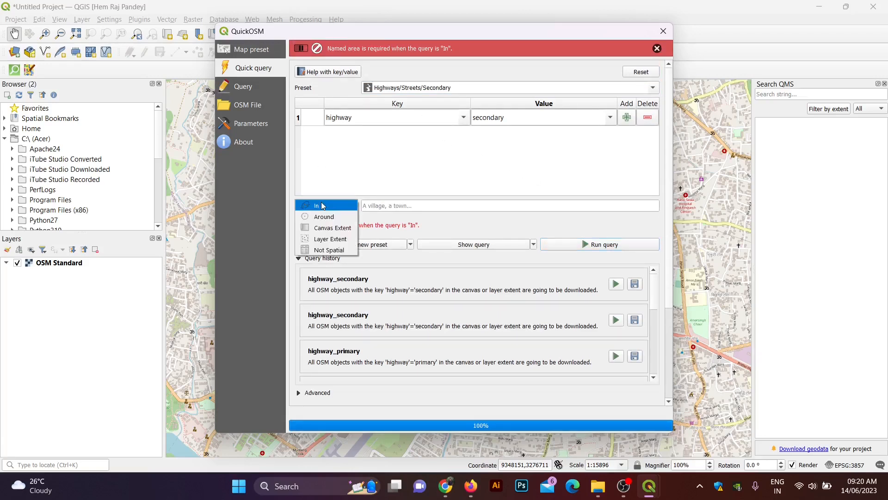
left_click(331, 228)
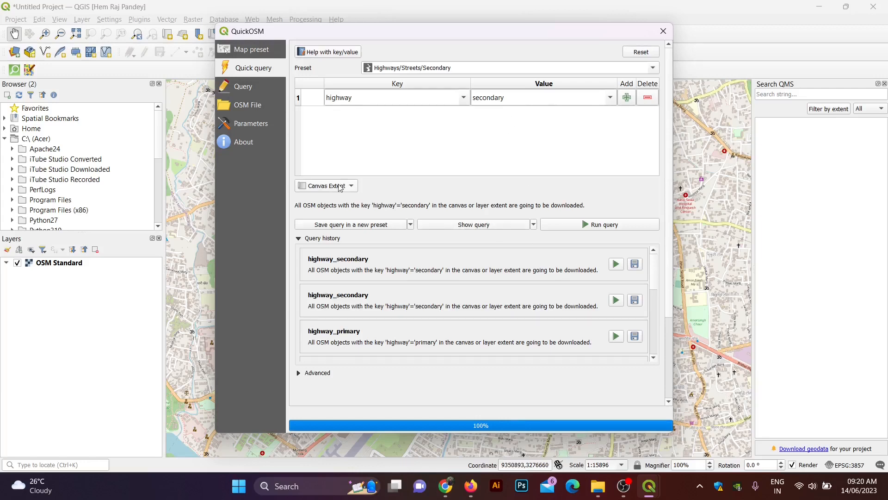
left_click(567, 226)
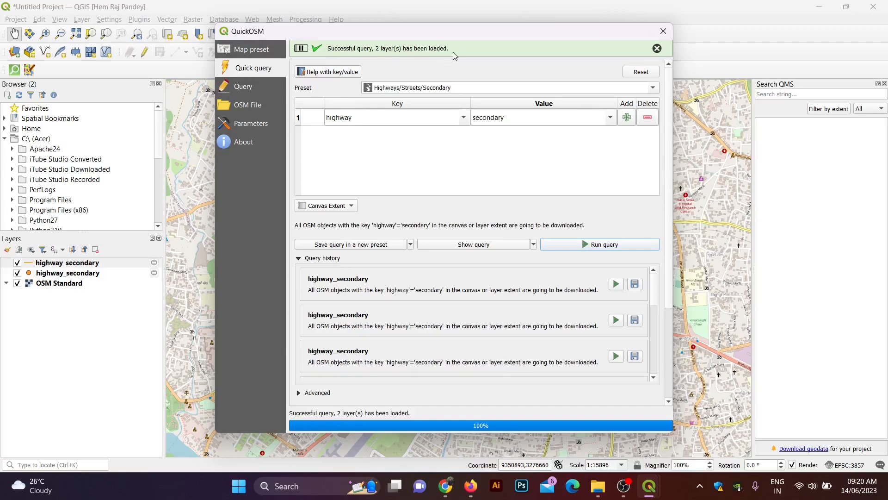
left_click(664, 32)
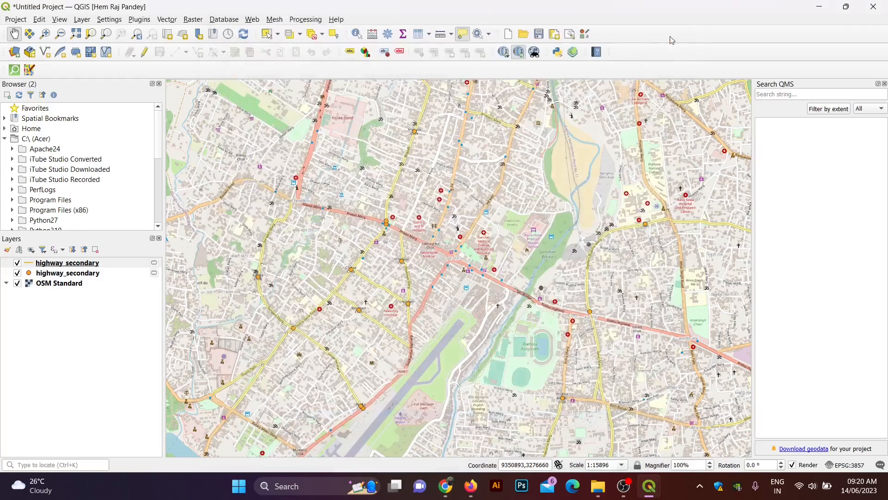
Step: Toggle the OSM basemap off and on, and apply a thicker highway_secondary line width
left_click(17, 283)
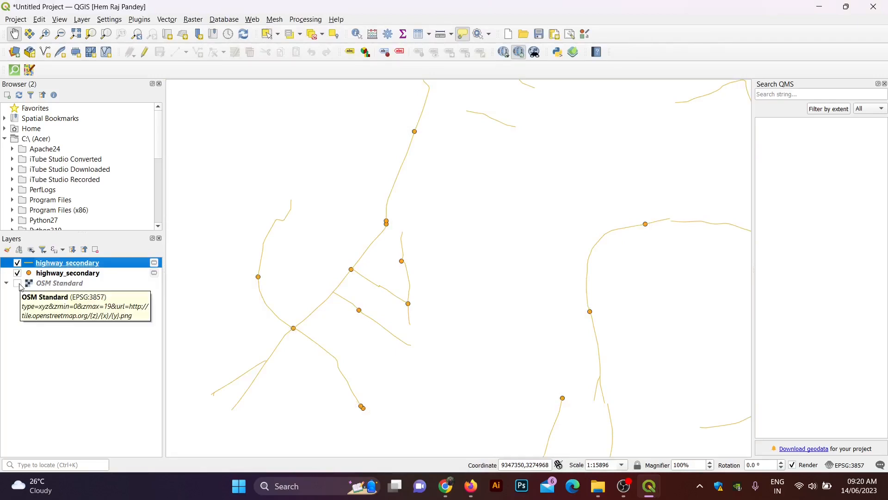
left_click(18, 283)
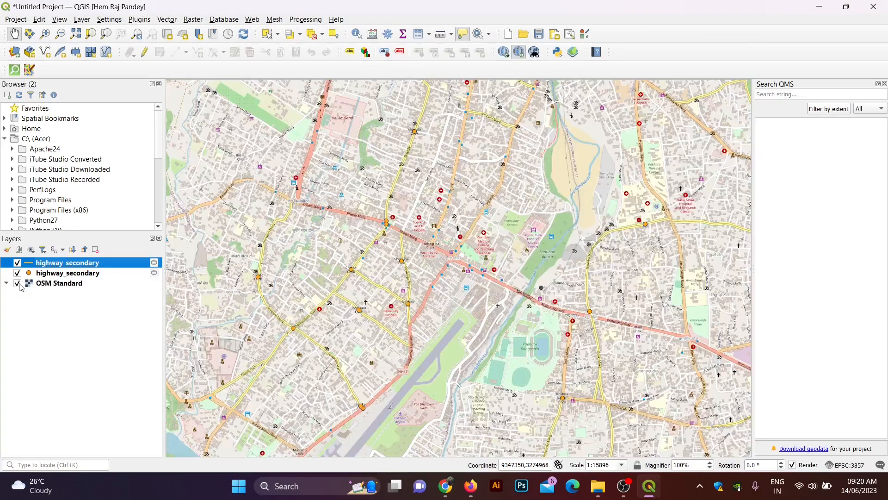
right_click(46, 266)
left_click(71, 286)
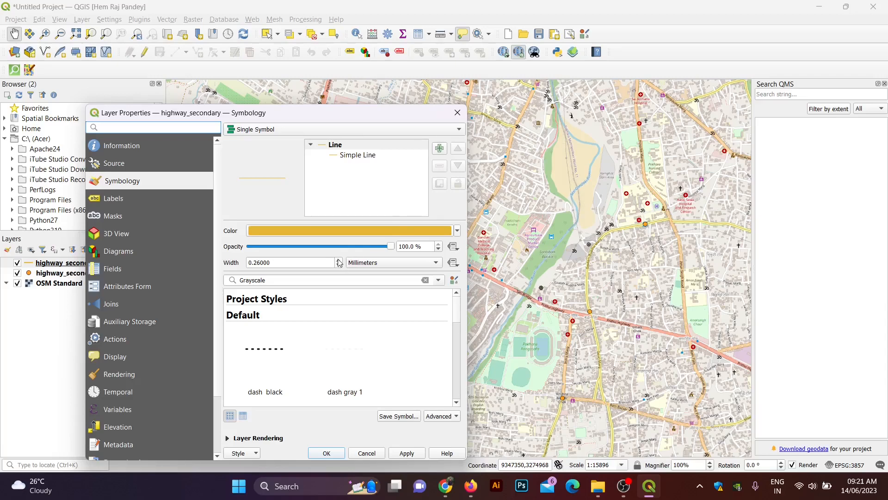
scroll(339, 263, "up", 11)
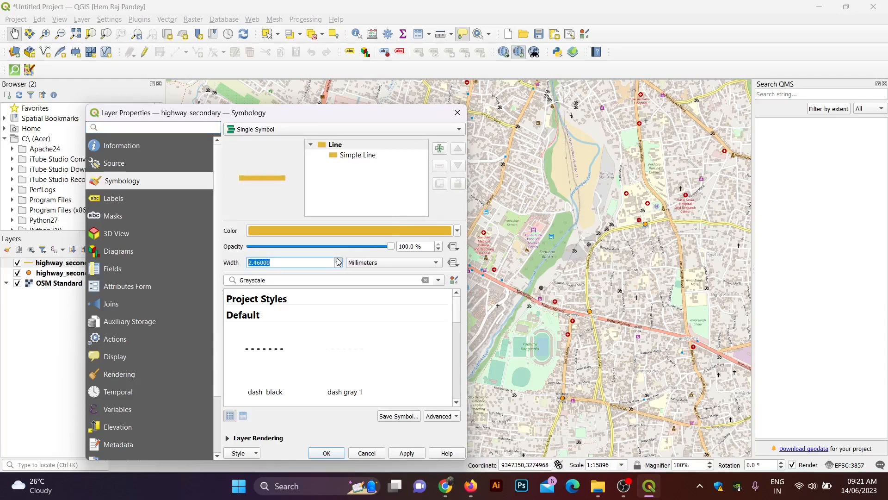
scroll(340, 262, "up", 12)
scroll(339, 263, "up", 6)
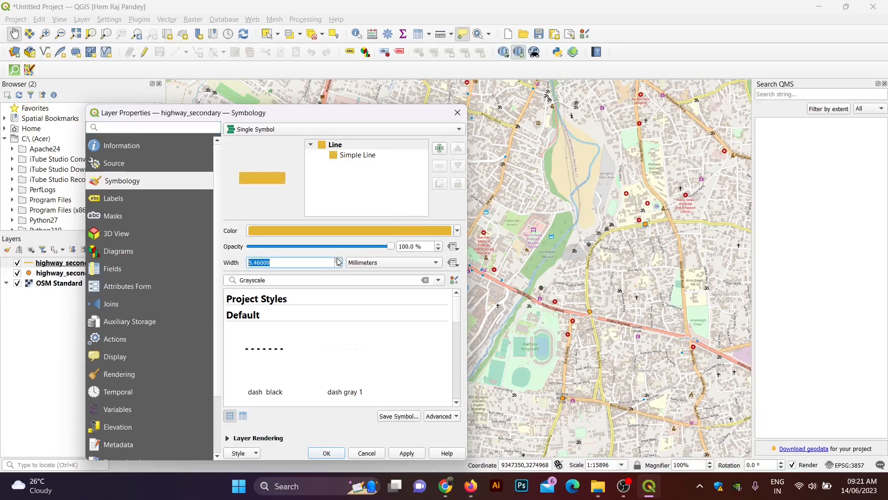
left_click(405, 454)
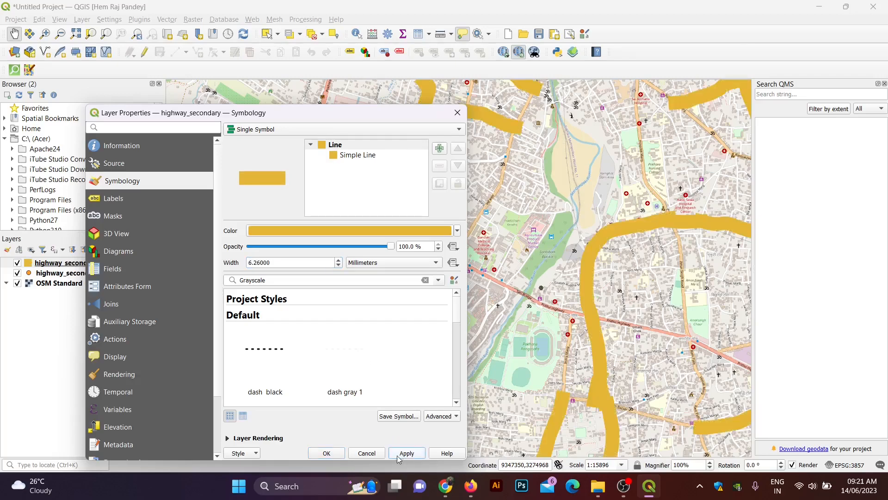
Step: Reduce the highway_secondary line width to 3.26 mm and close the layer properties
left_click(338, 266)
left_click(338, 266)
left_click(339, 266)
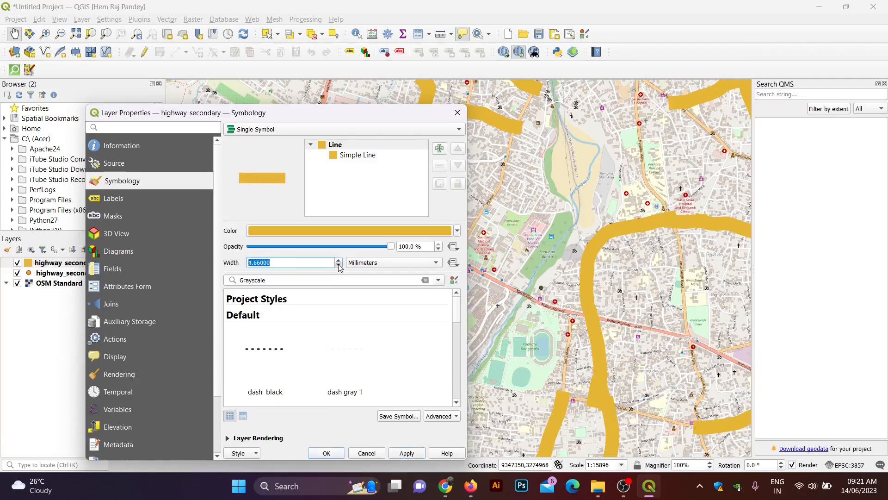
left_click(338, 266)
left_click(338, 266)
left_click(339, 266)
left_click(339, 266)
left_click(403, 456)
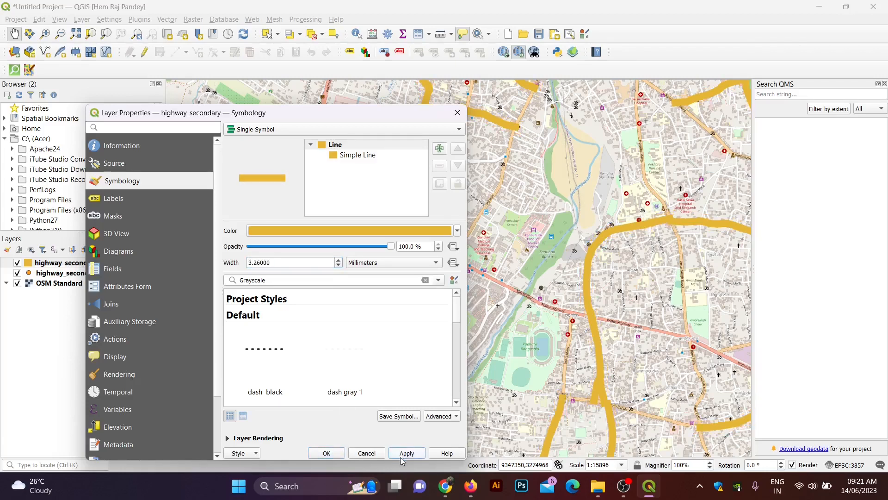
left_click(327, 455)
scroll(392, 230, "down", 1)
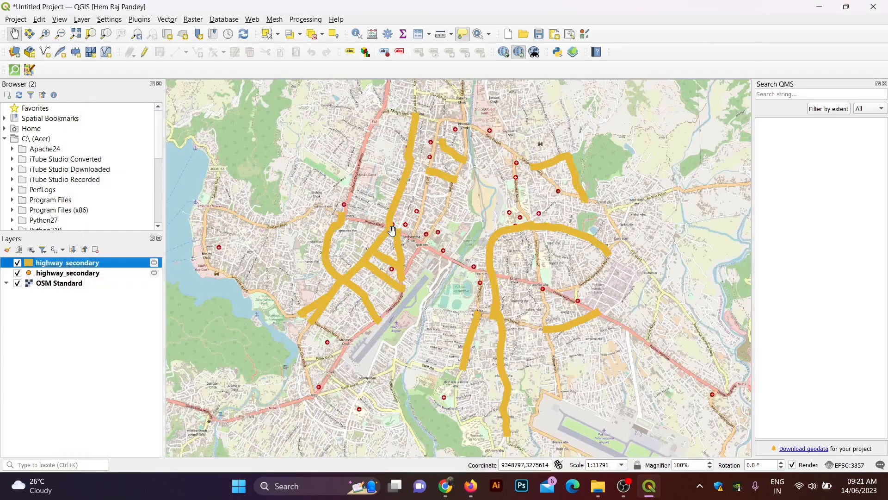
scroll(392, 230, "up", 1)
left_click_drag(422, 138, 414, 168)
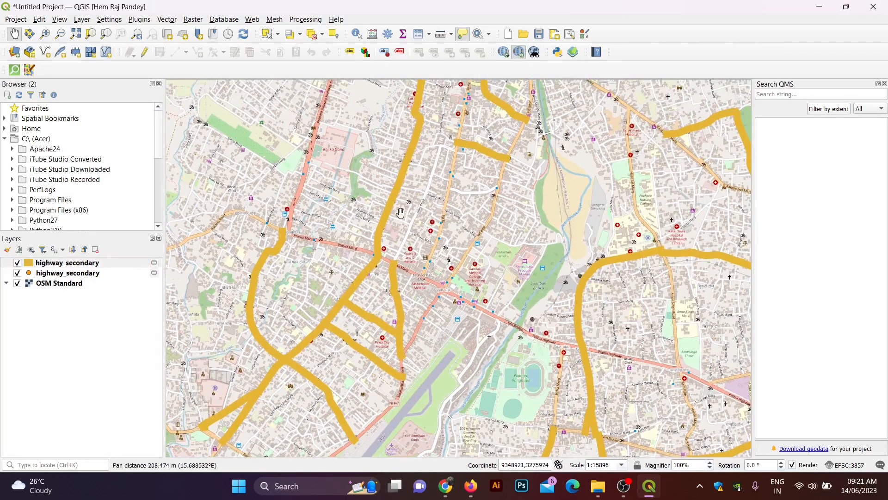
left_click_drag(418, 201, 436, 217)
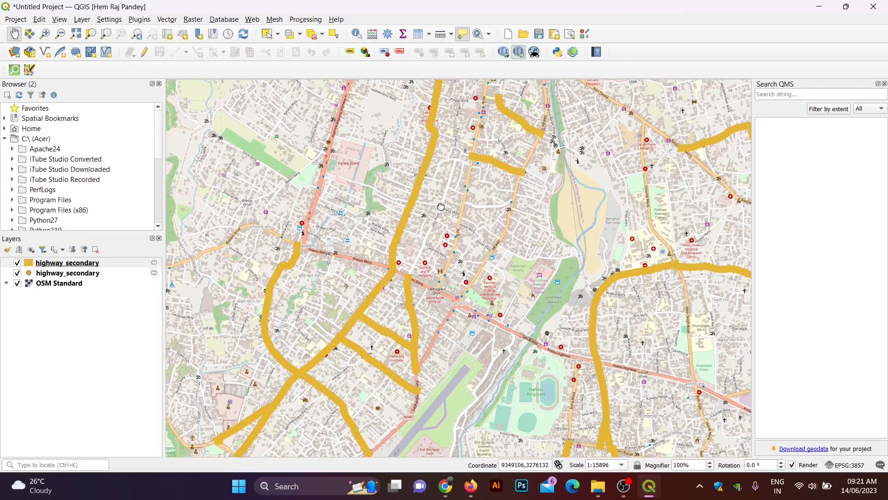
left_click_drag(439, 209, 423, 235)
left_click_drag(451, 146, 456, 132)
left_click_drag(426, 103, 424, 110)
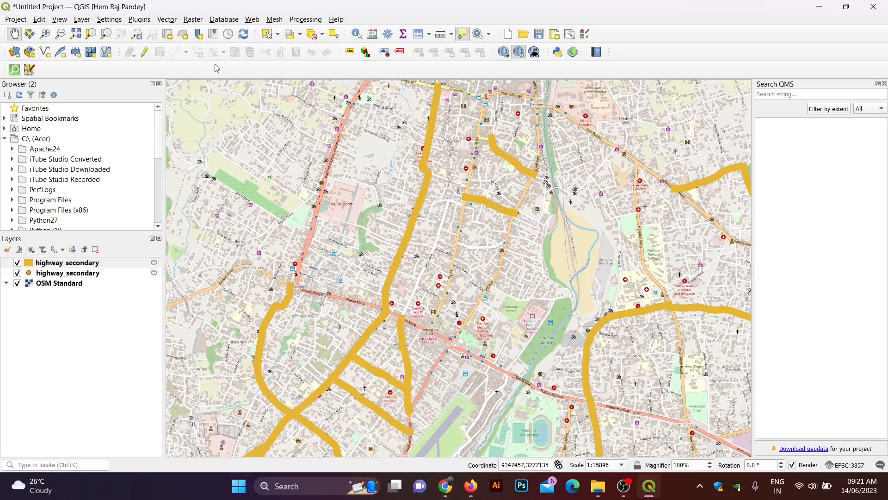
Step: Launch the QuickOSM download tool from the Vector > QuickOSM menu
left_click(138, 18)
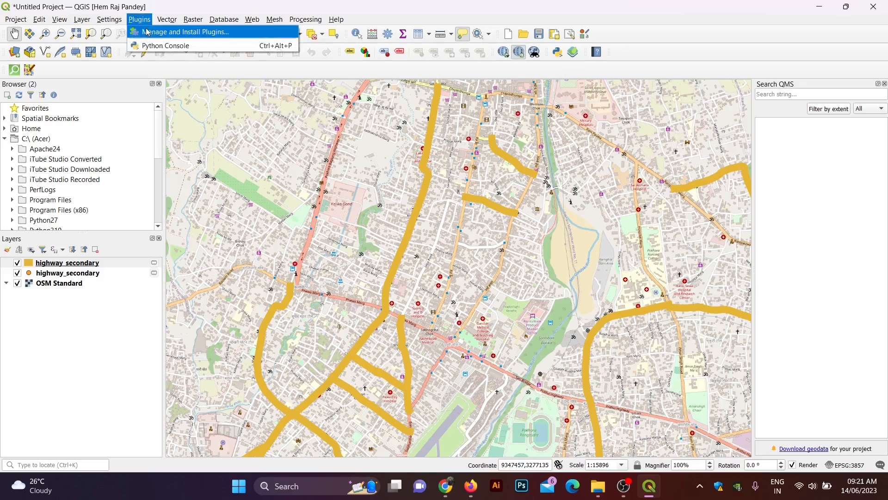
mouse_move(167, 19)
mouse_move(203, 96)
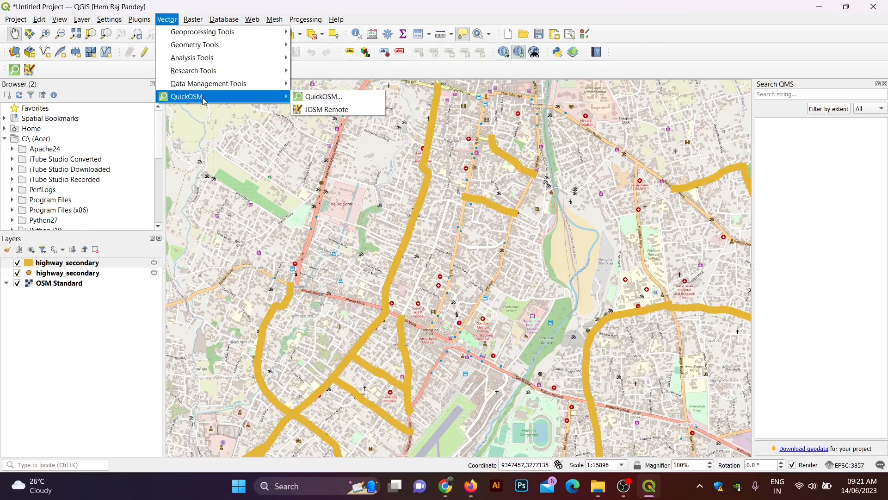
left_click(331, 98)
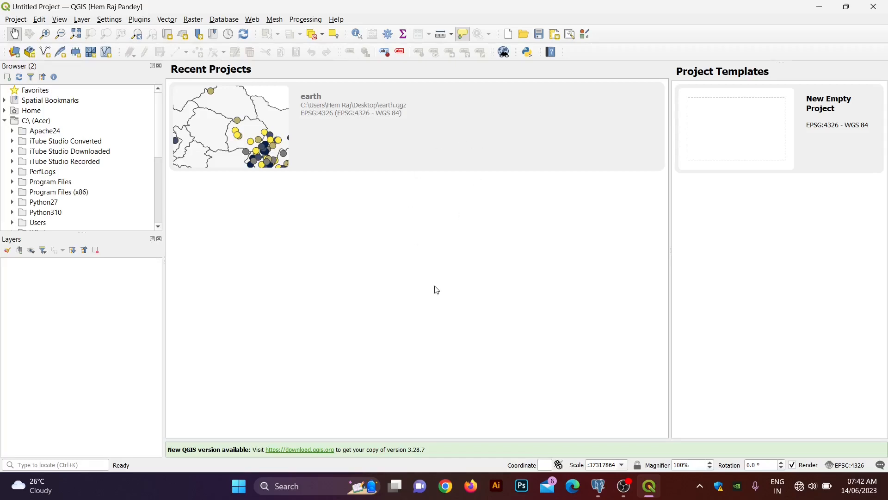
Step: In pgAdmin, create a database named demo under the PostgreSQL 15 server
left_click(598, 486)
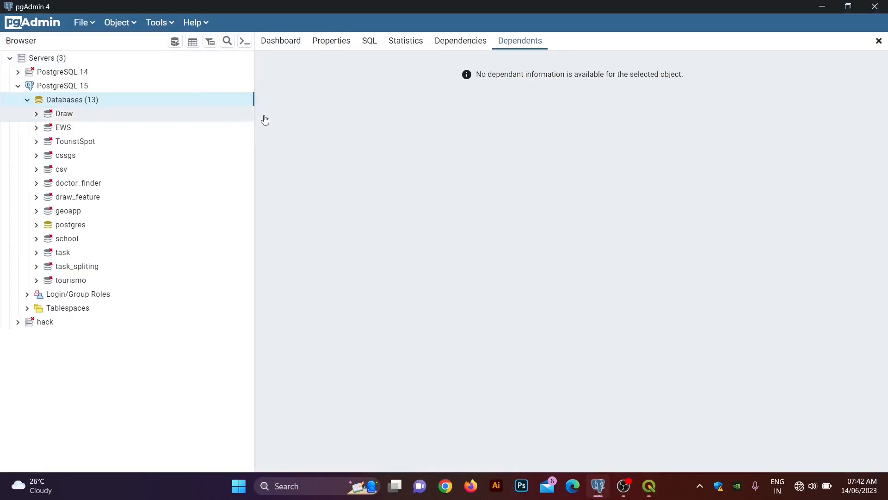
left_click(29, 100)
left_click(30, 101)
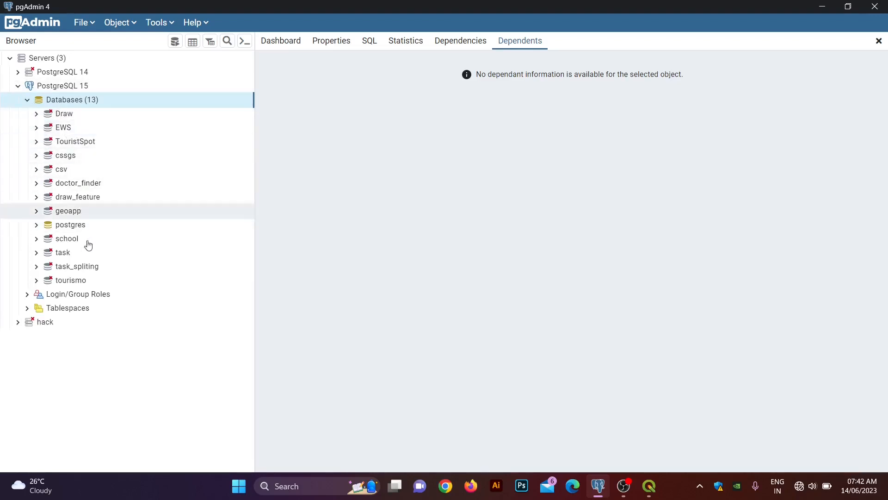
right_click(64, 100)
mouse_move(89, 114)
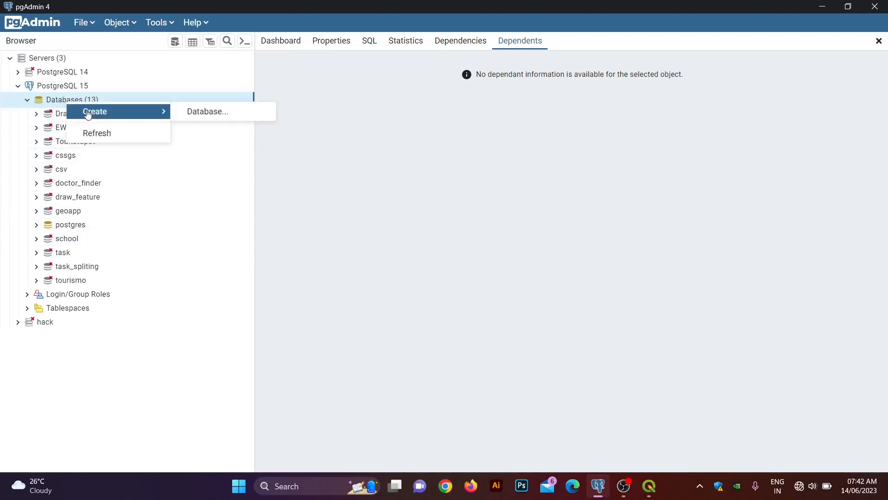
left_click(222, 113)
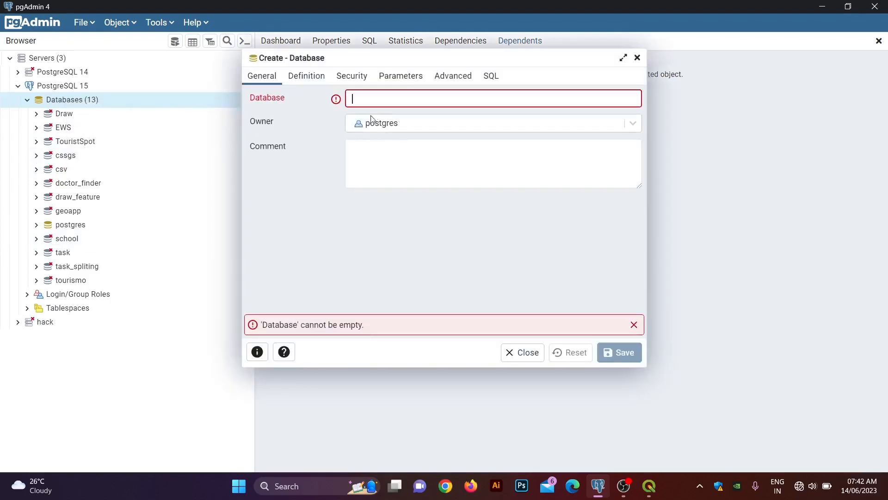
type("demo")
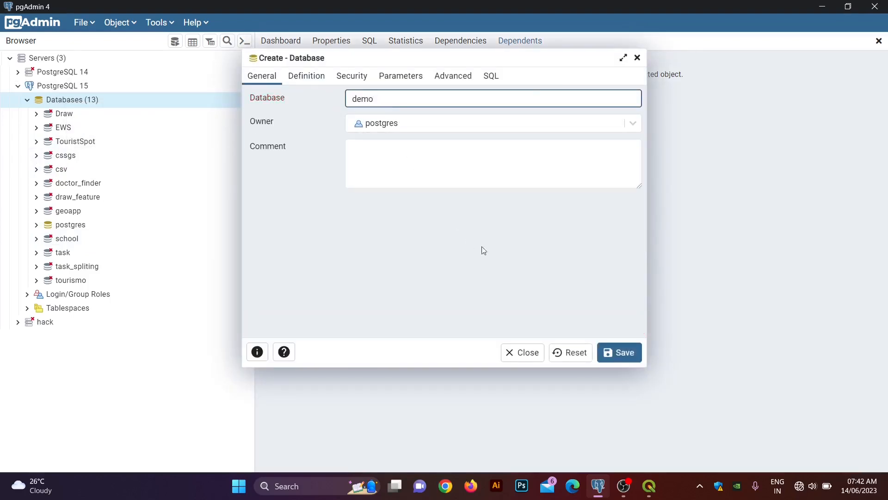
left_click(624, 352)
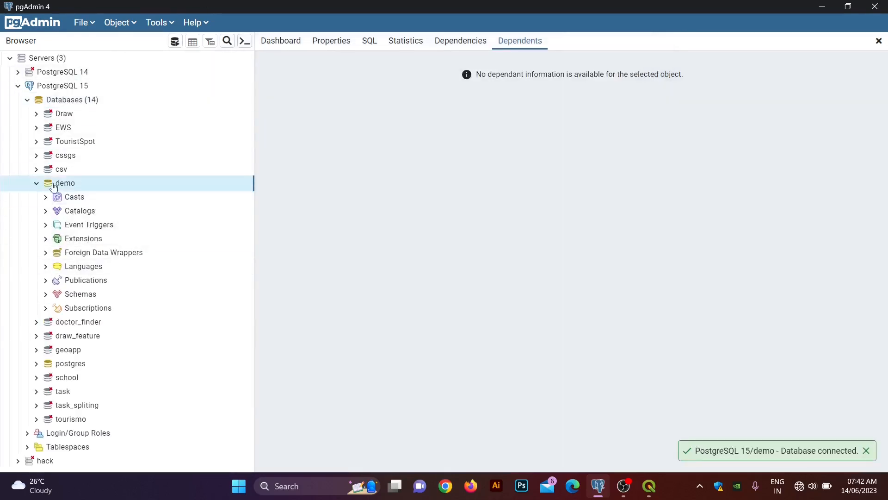
Step: Add the postgis extension to the demo database
right_click(59, 242)
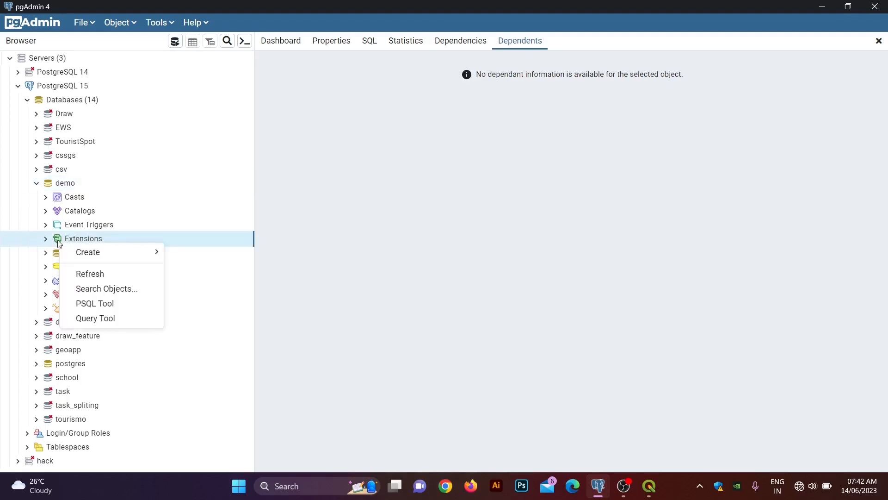
mouse_move(80, 254)
left_click(199, 252)
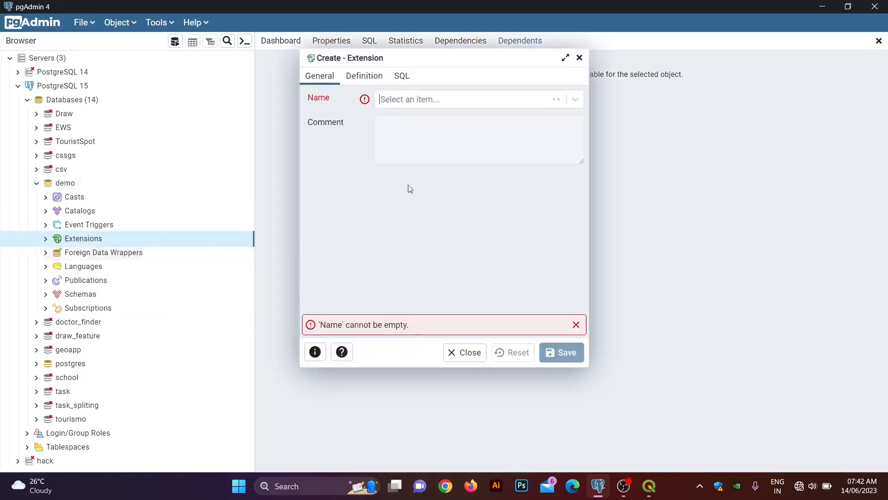
left_click(484, 99)
type("poi")
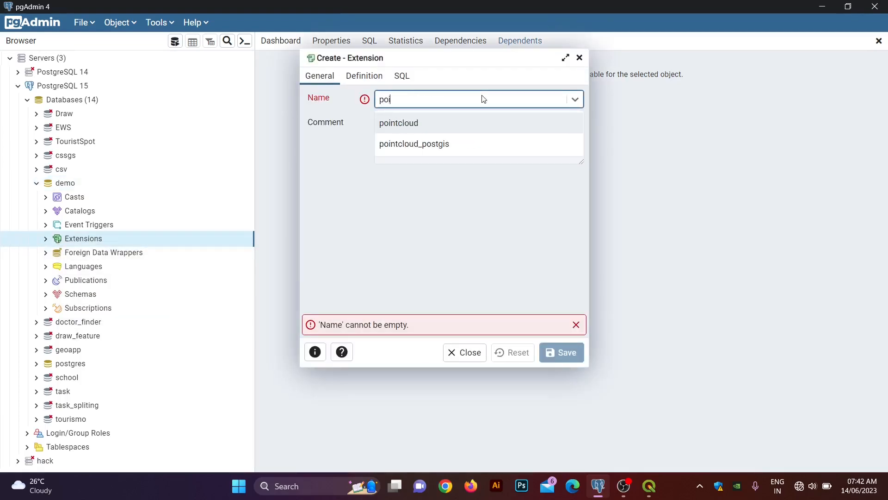
key("BackSpace")
type("stgis")
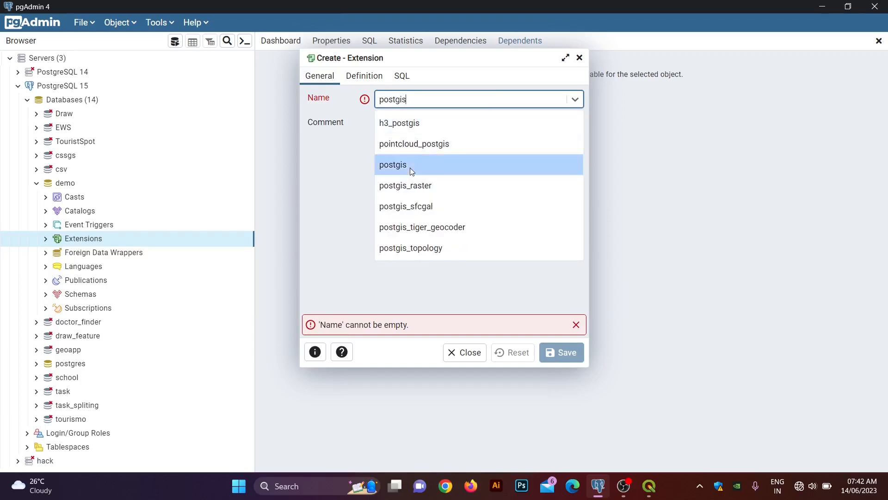
left_click(410, 166)
left_click(552, 359)
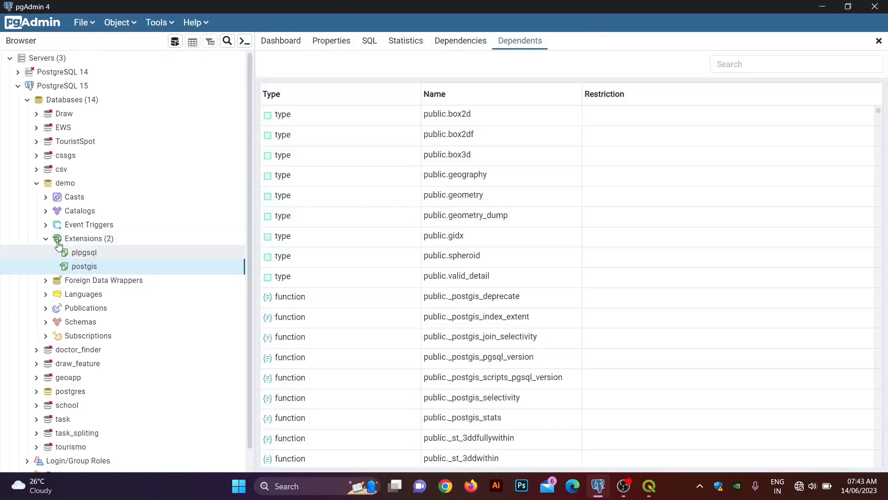
Step: Expand demo's Schemas > public > Tables to show spatial_ref_sys
scroll(53, 308, "down", 1)
left_click(53, 301)
scroll(51, 302, "down", 5)
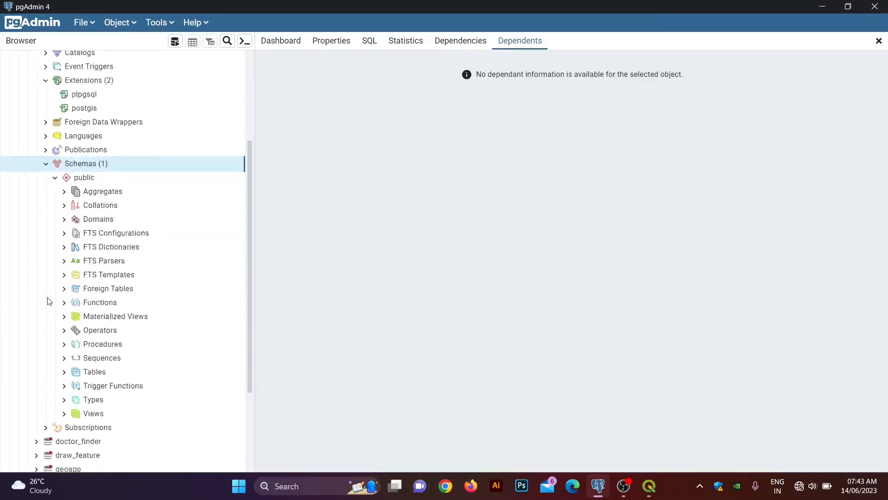
left_click(69, 333)
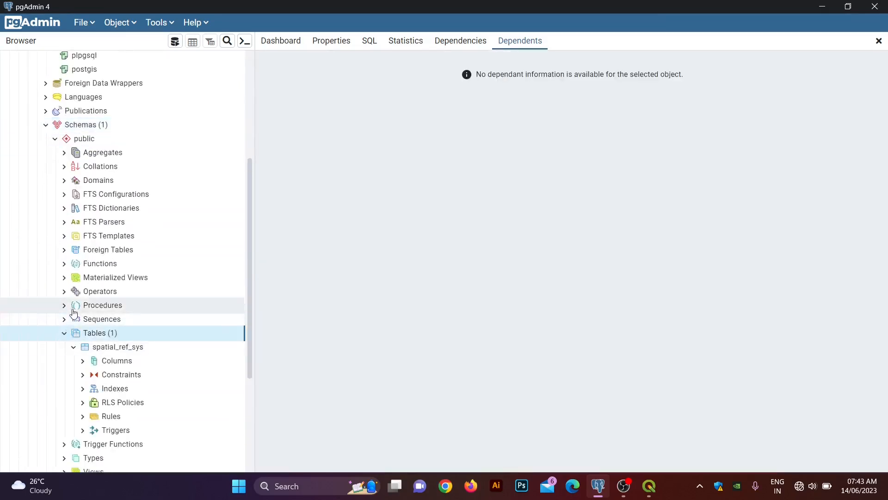
scroll(72, 237, "down", 3)
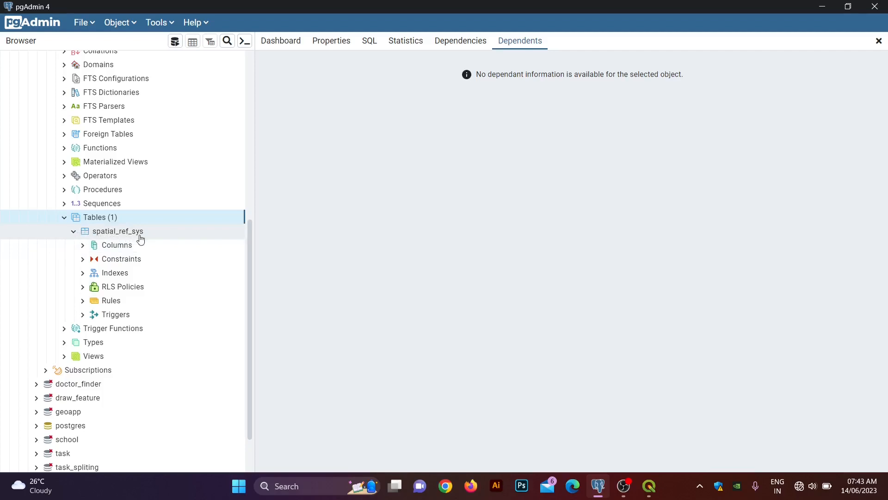
scroll(140, 225, "up", 5)
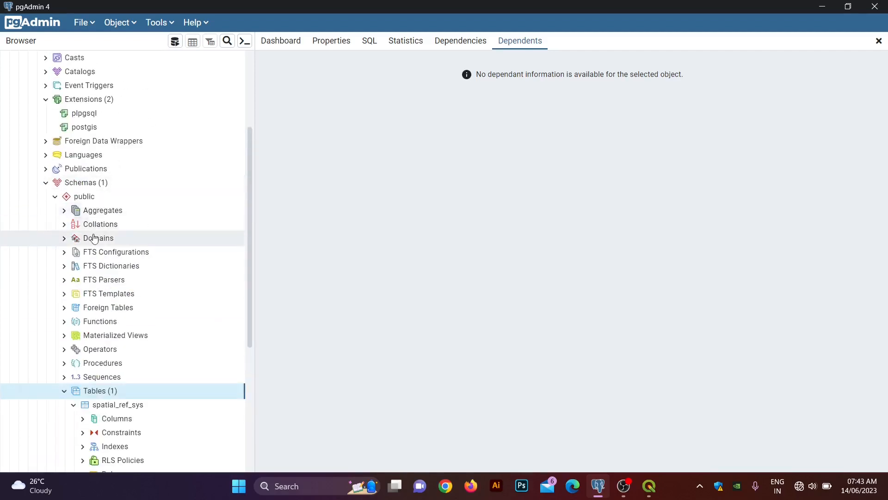
scroll(103, 283, "down", 5)
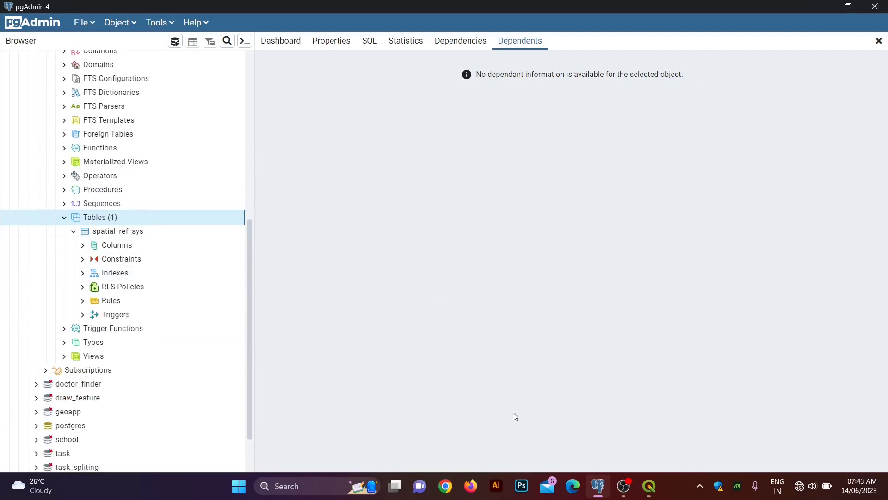
Step: Back in QGIS, start a new PostgreSQL connection from the Browser panel
left_click(650, 486)
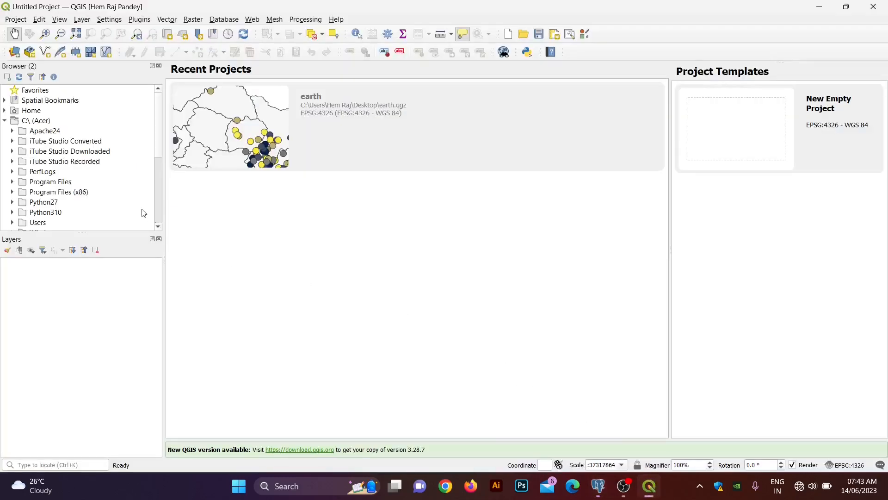
scroll(78, 175, "down", 1)
scroll(79, 173, "up", 1)
scroll(72, 204, "down", 1)
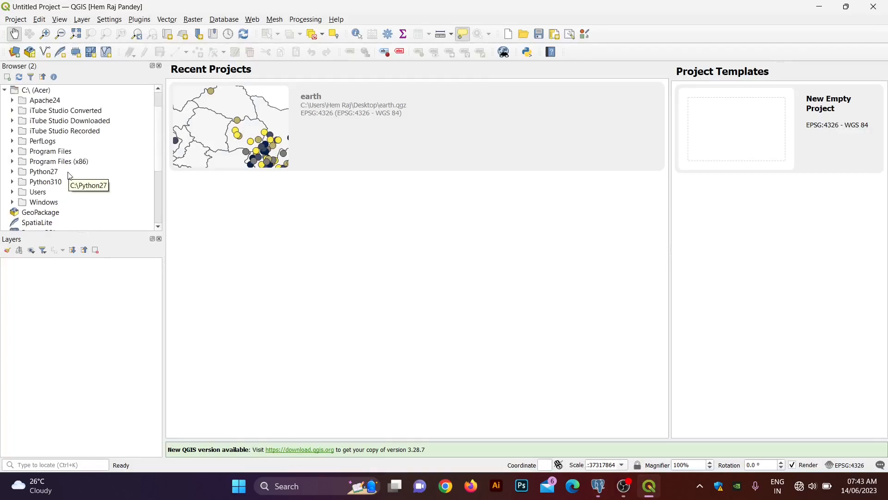
scroll(67, 177, "up", 1)
scroll(70, 178, "down", 4)
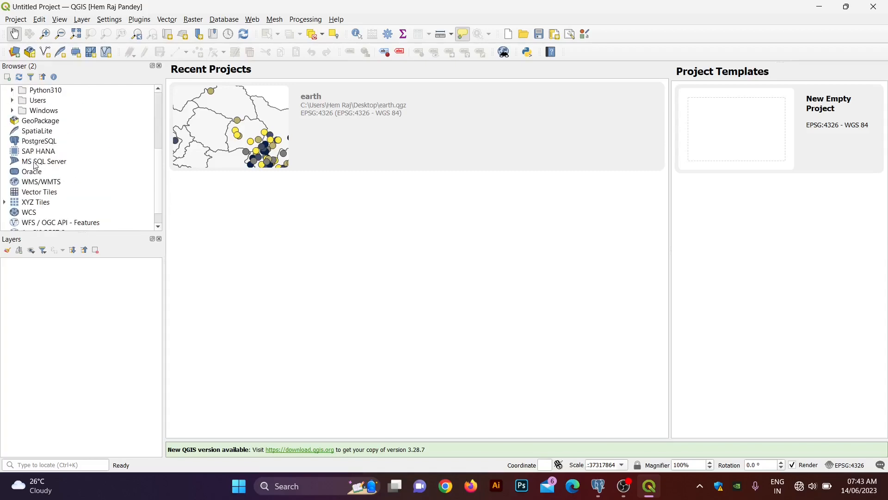
left_click(18, 143)
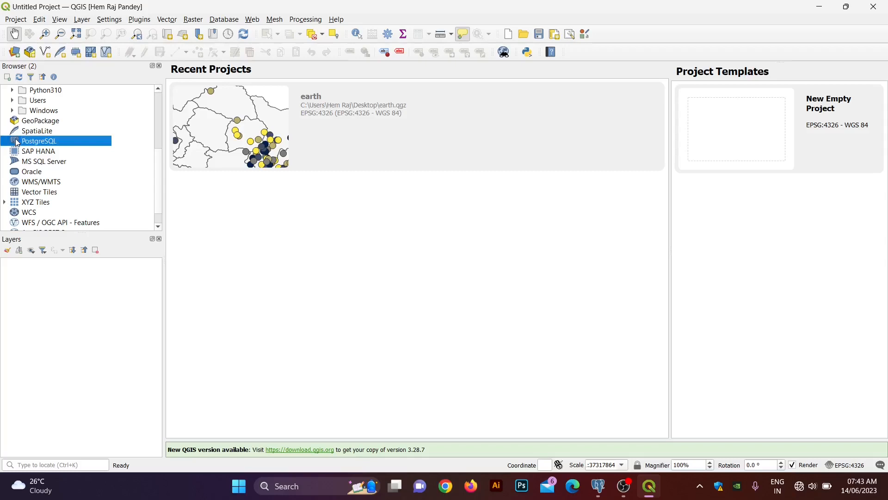
right_click(17, 143)
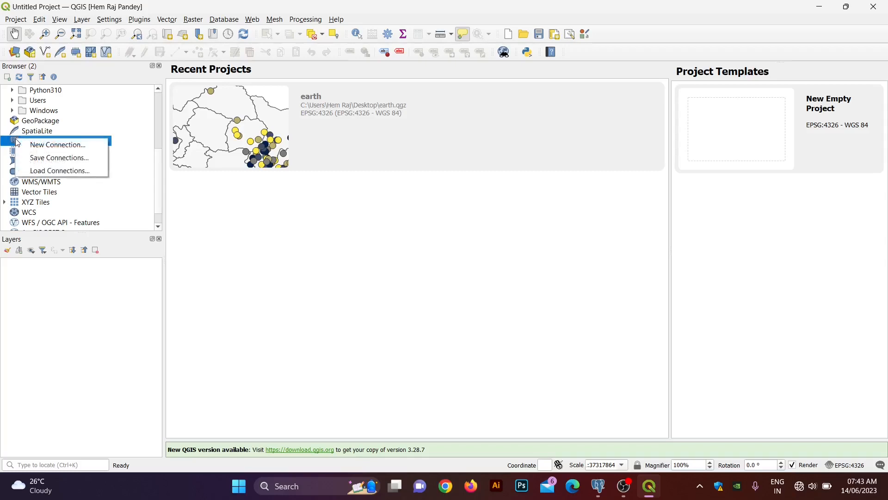
left_click(37, 149)
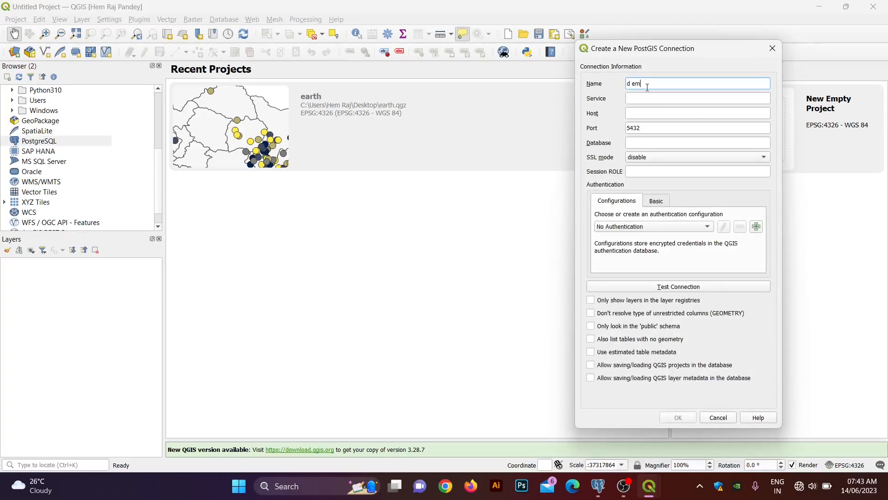
Step: Fill in connection name demo, host localhost, port 5433 and database demo
key("BackSpace")
key("BackSpace")
type("mo")
left_click(644, 113)
type("loca")
type("demo")
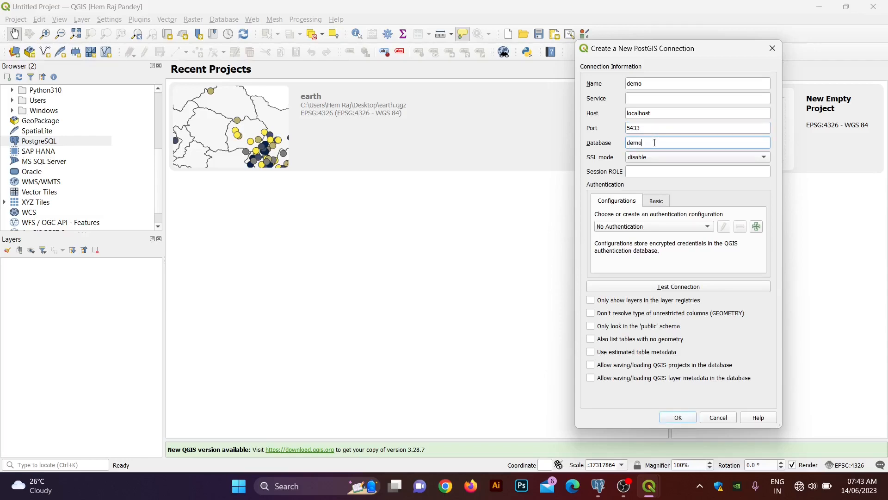
Step: Test the demo connection with the database username and password, fixing the username, then save it
left_click(673, 288)
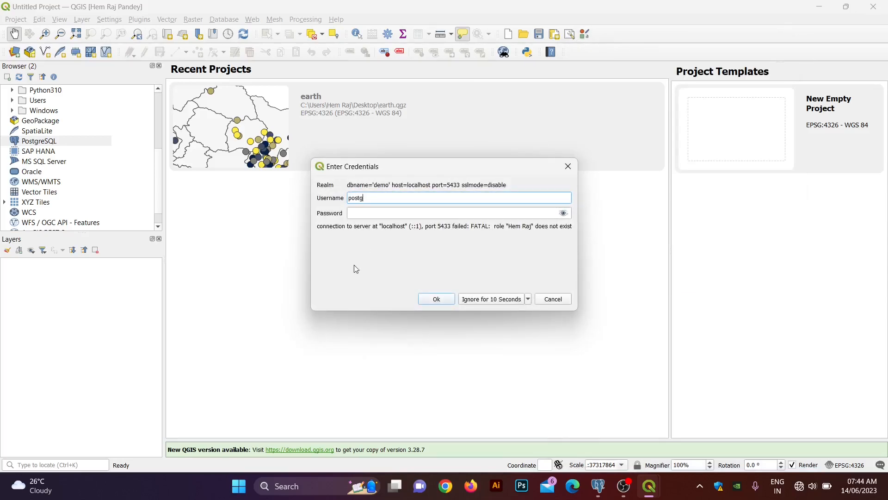
left_click(388, 217)
type("pos")
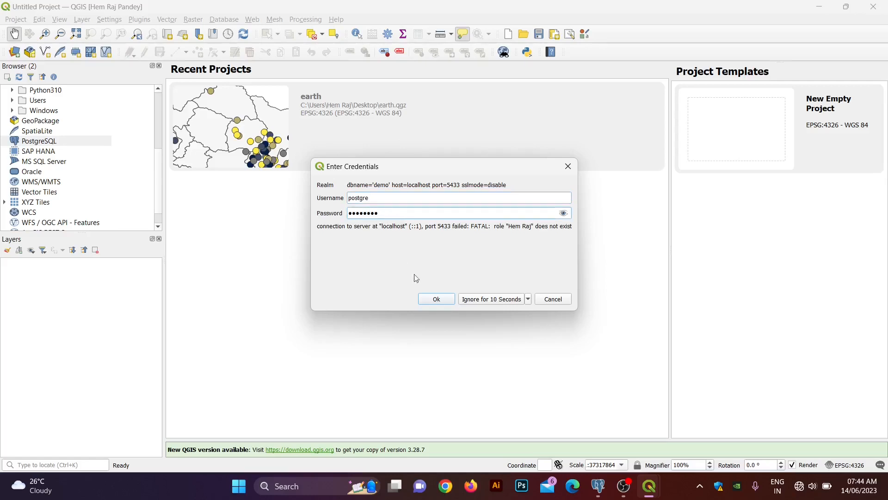
left_click(443, 299)
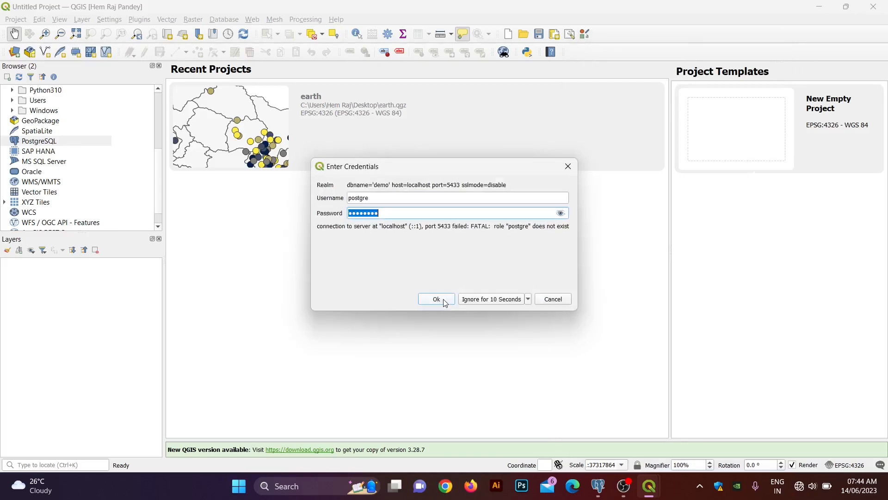
left_click(561, 214)
left_click(430, 202)
type("s")
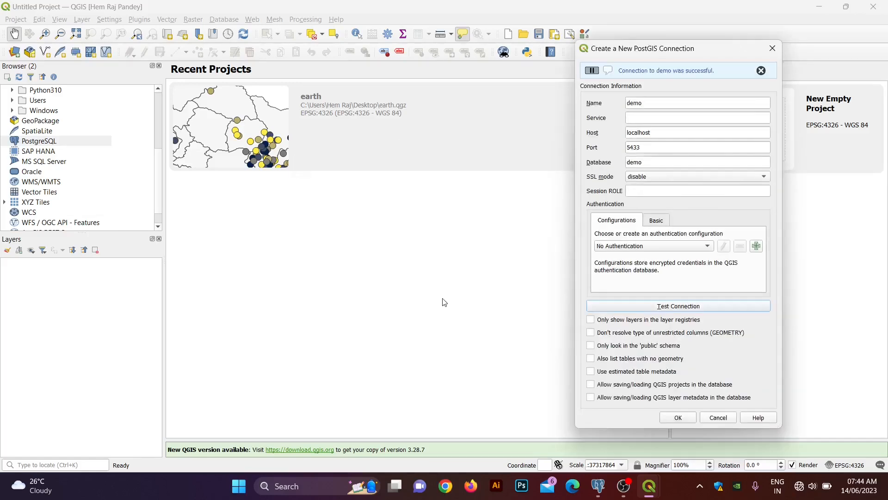
left_click(443, 299)
left_click(677, 417)
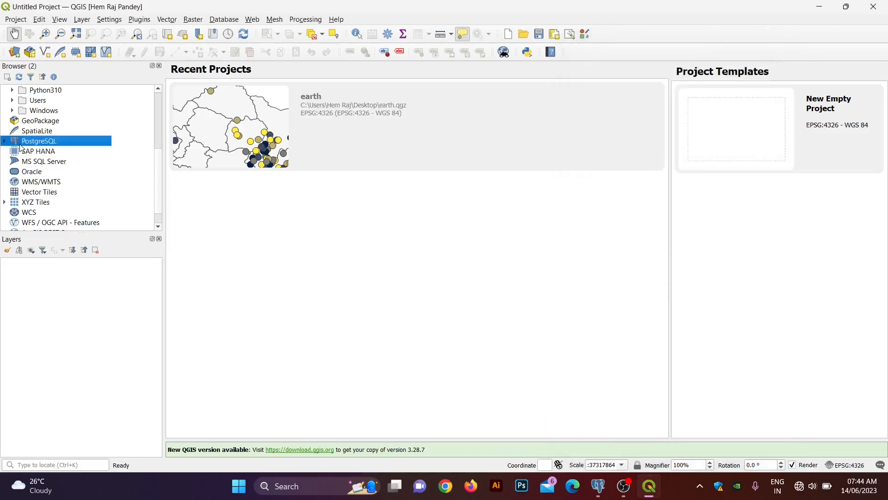
Step: Expand PostgreSQL > demo to its public schema in the Browser and launch DB Manager
left_click(5, 141)
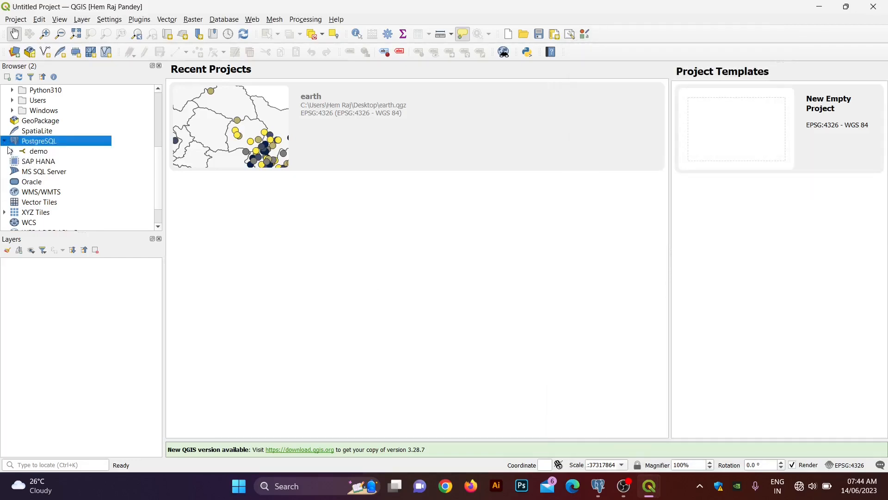
left_click(12, 152)
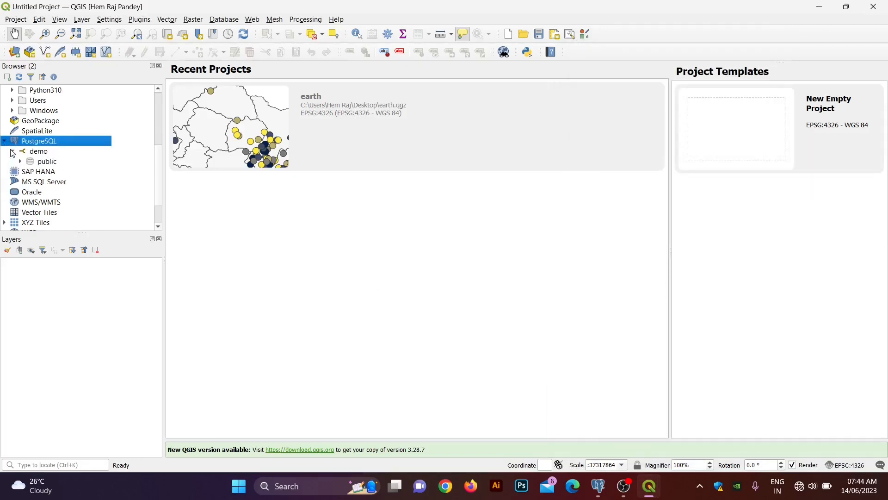
left_click(45, 154)
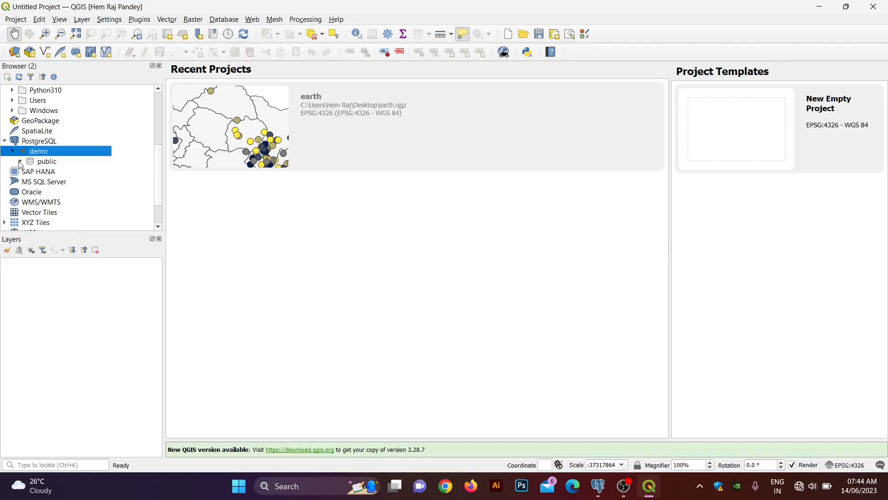
left_click(38, 165)
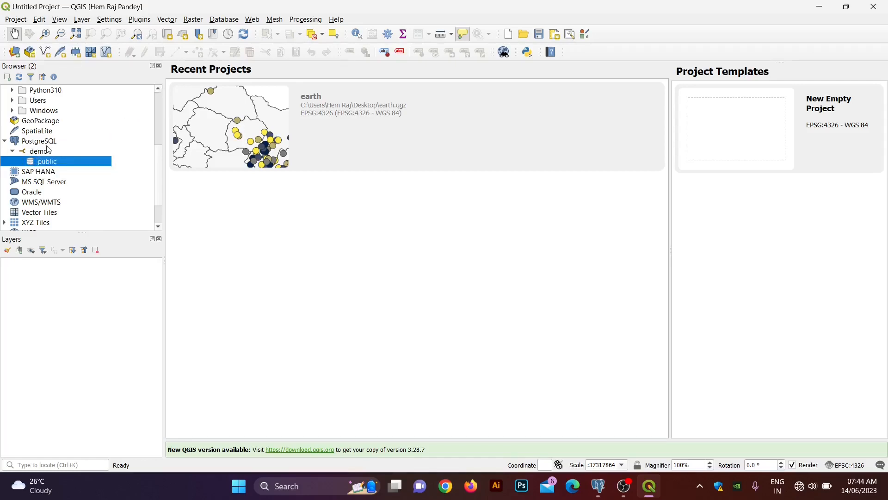
left_click(229, 20)
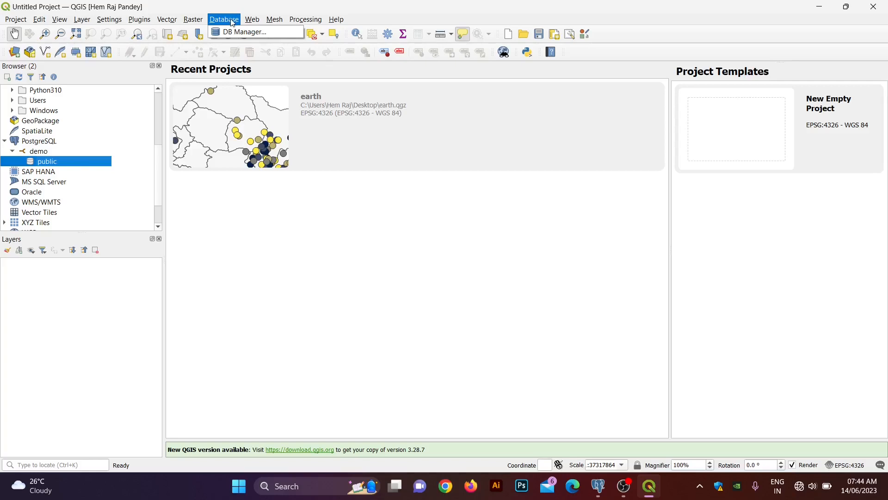
left_click(235, 31)
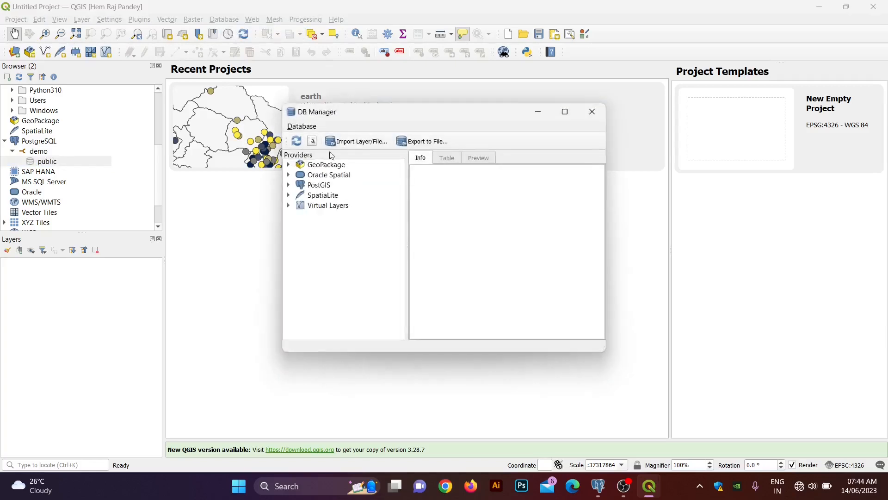
Step: In DB Manager, expand PostGIS > demo down to the public schema
left_click(288, 185)
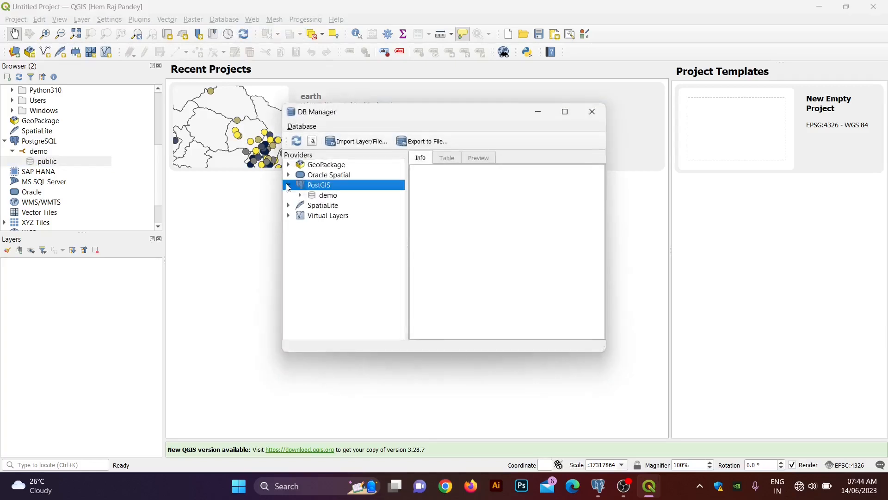
left_click(312, 197)
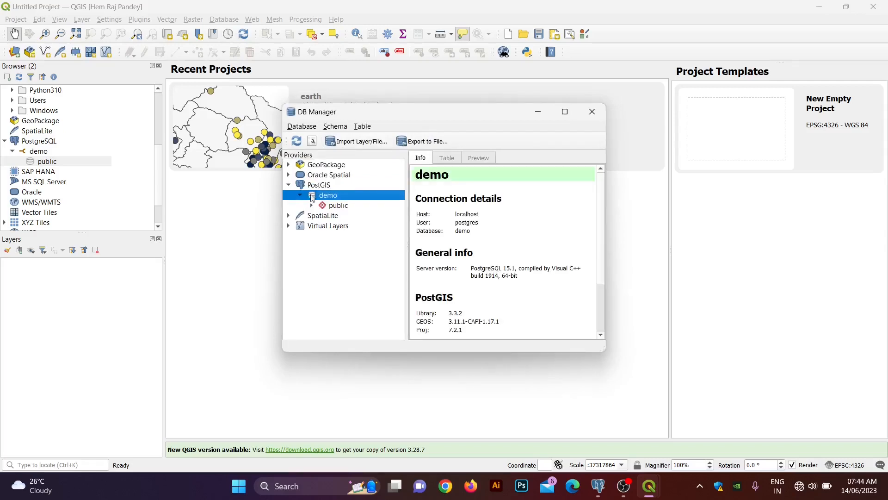
right_click(319, 195)
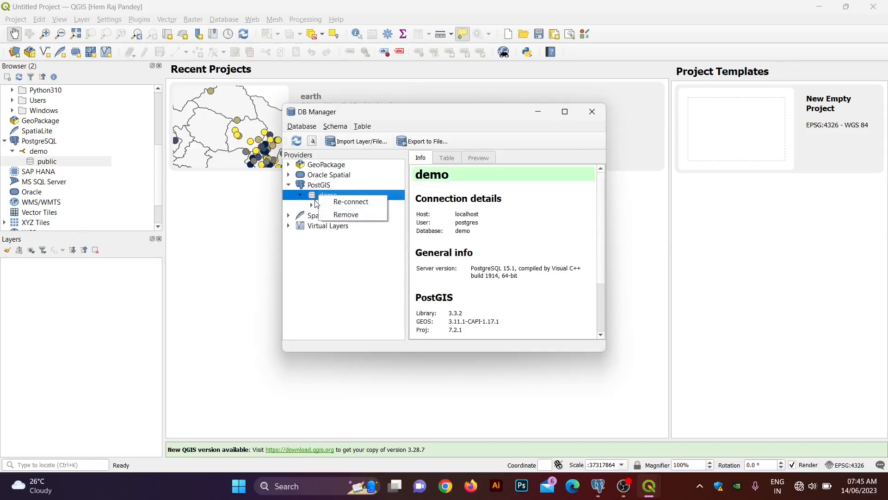
left_click(321, 206)
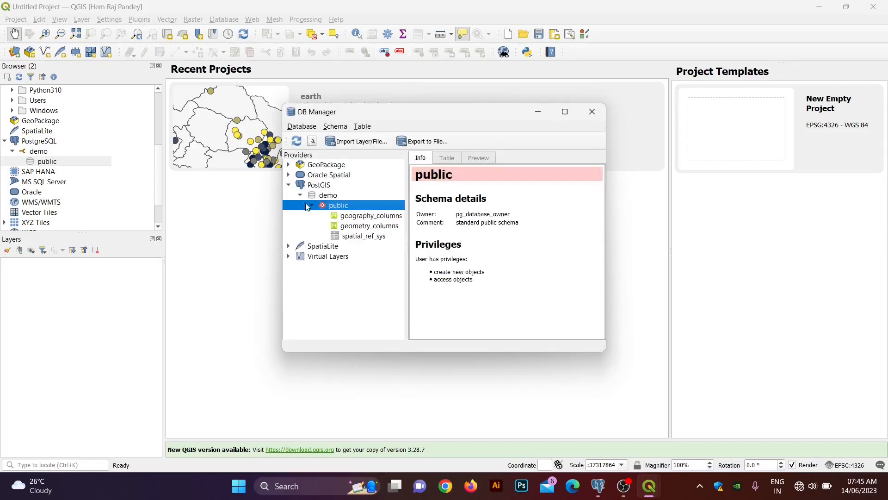
left_click(310, 206)
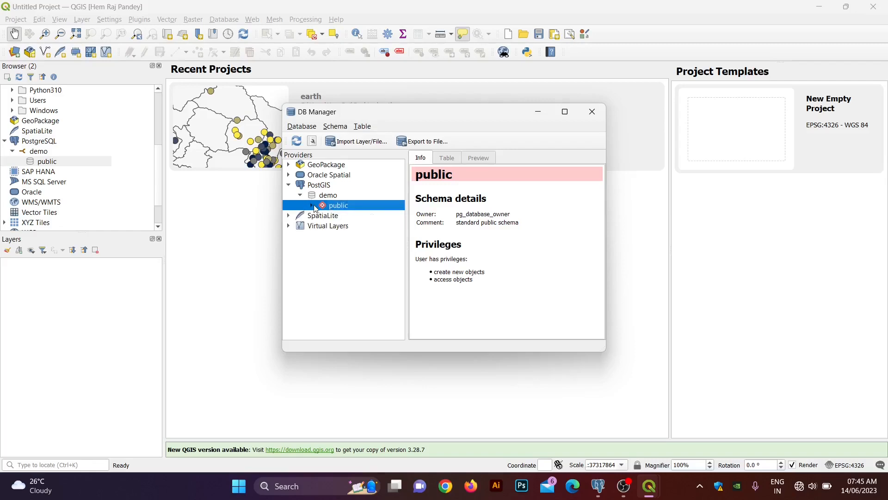
left_click(314, 204)
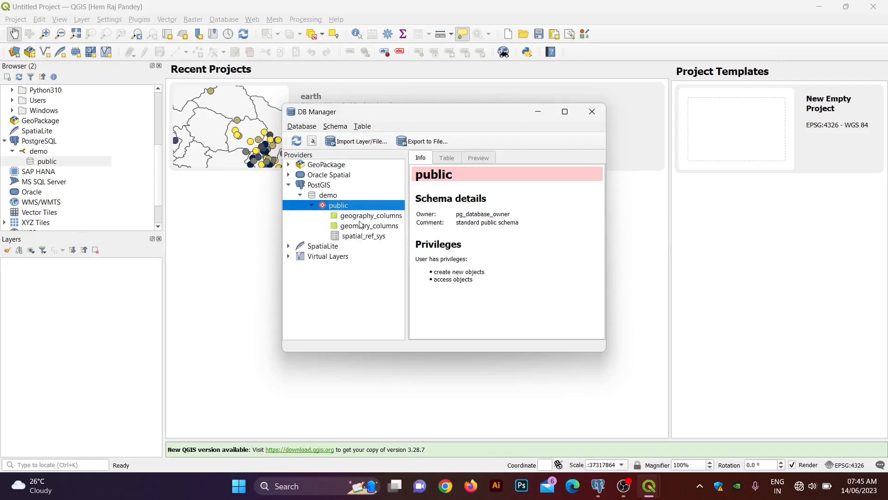
Step: Briefly switch to pgAdmin, then return to QGIS and reopen DB Manager
left_click(602, 489)
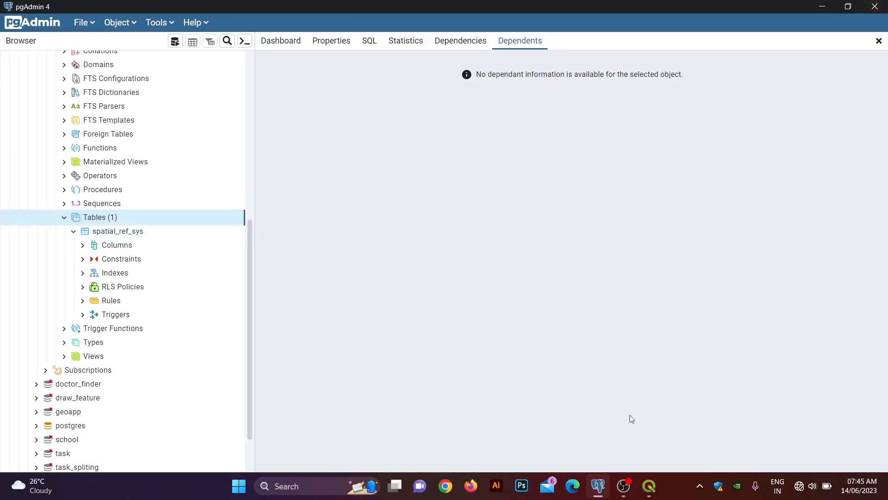
left_click(649, 486)
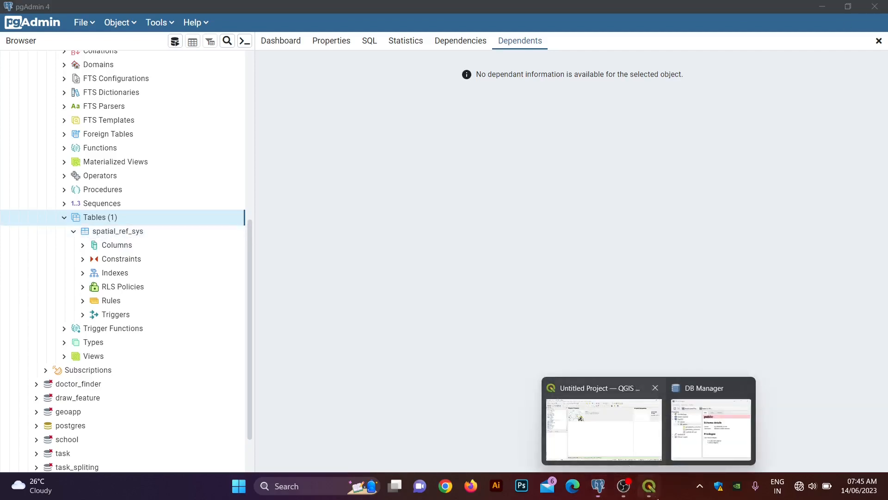
left_click(654, 438)
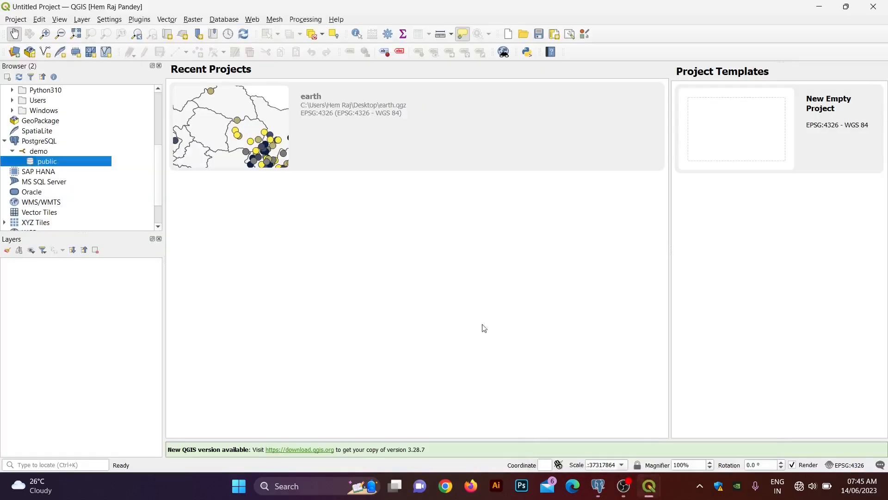
left_click(221, 19)
left_click(234, 33)
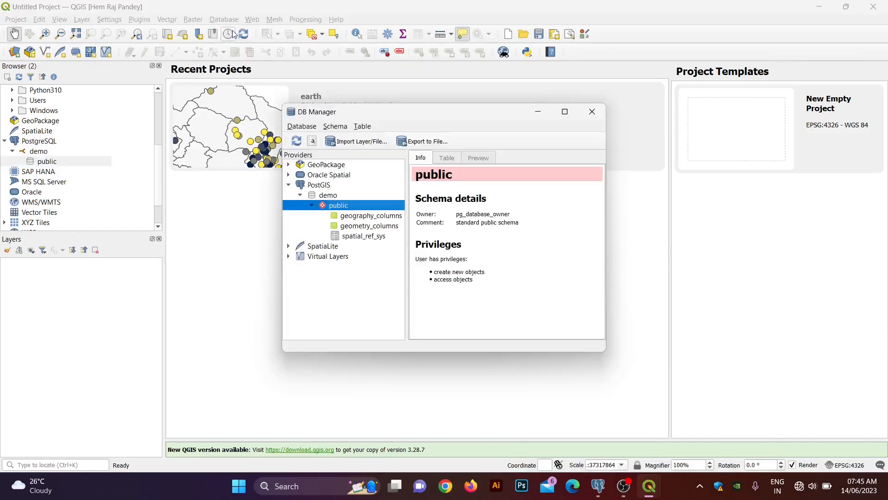
Step: Select demo's public schema to show its owner, comment and privileges in the Info panel
right_click(341, 206)
left_click(313, 206)
left_click(312, 206)
right_click(327, 210)
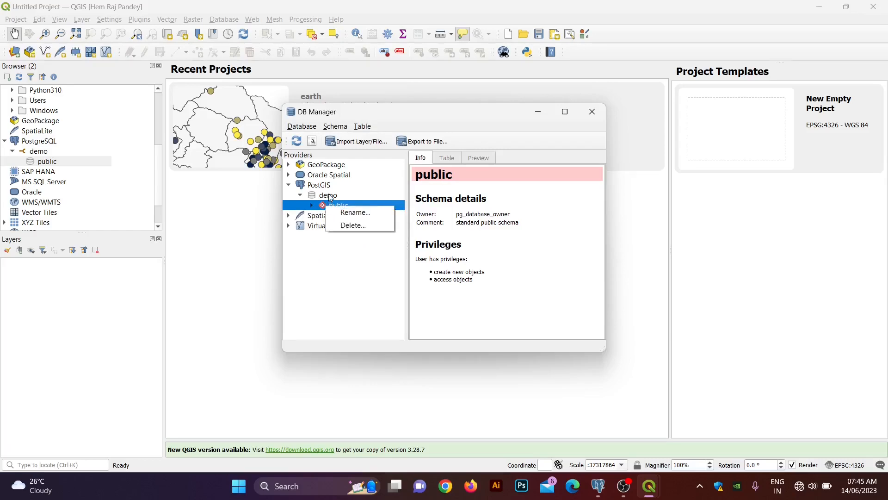
right_click(331, 197)
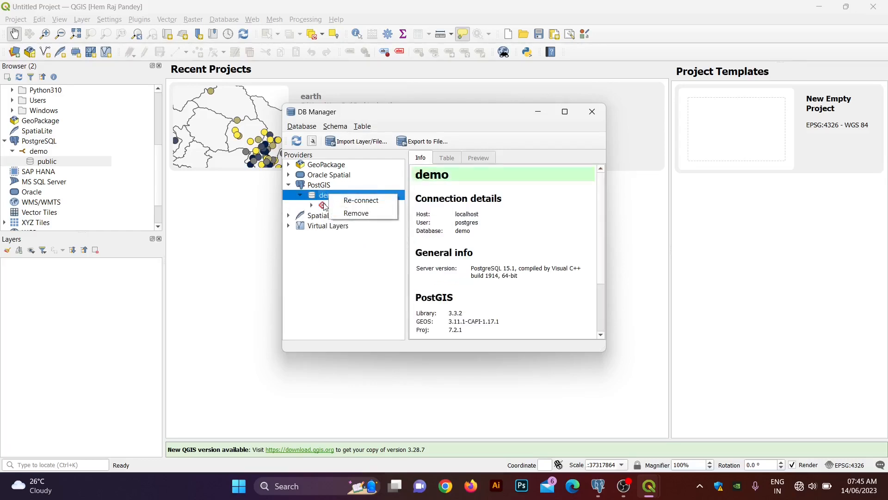
left_click(325, 207)
right_click(325, 207)
left_click(327, 200)
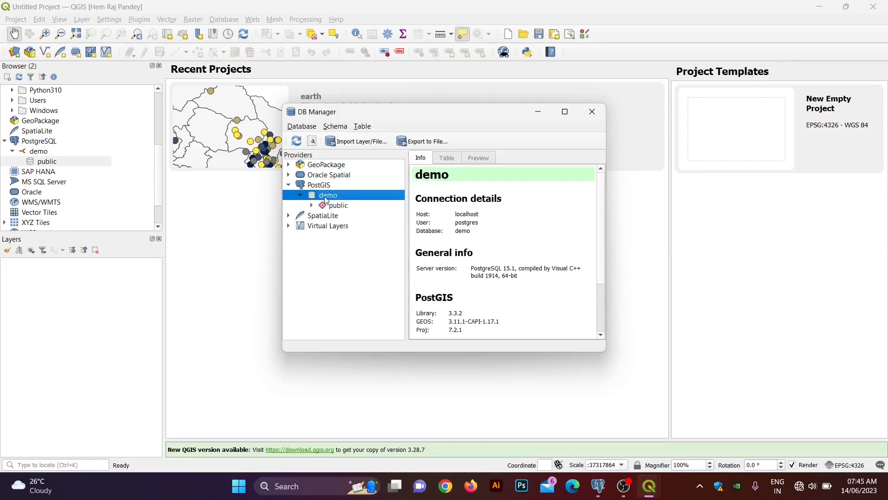
left_click(340, 205)
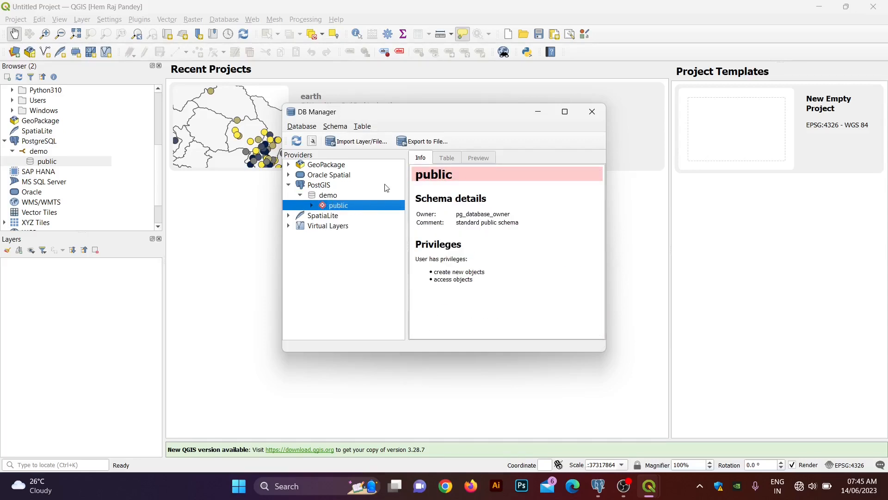
Step: Start a layer import and choose Import Geojson/hospital.geojson as the input file
left_click(362, 145)
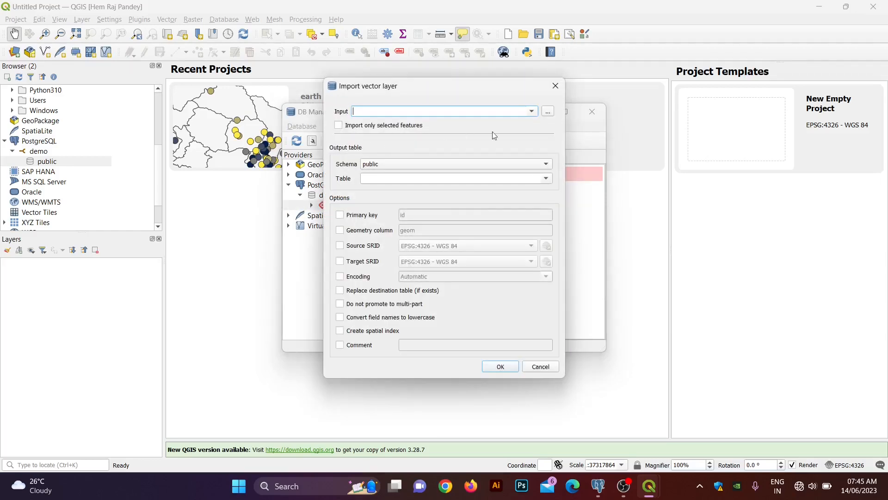
left_click(547, 113)
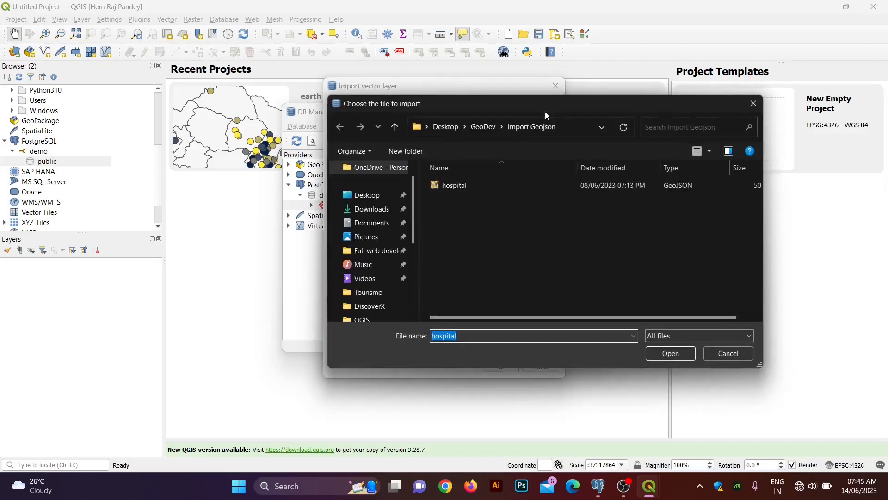
left_click(481, 128)
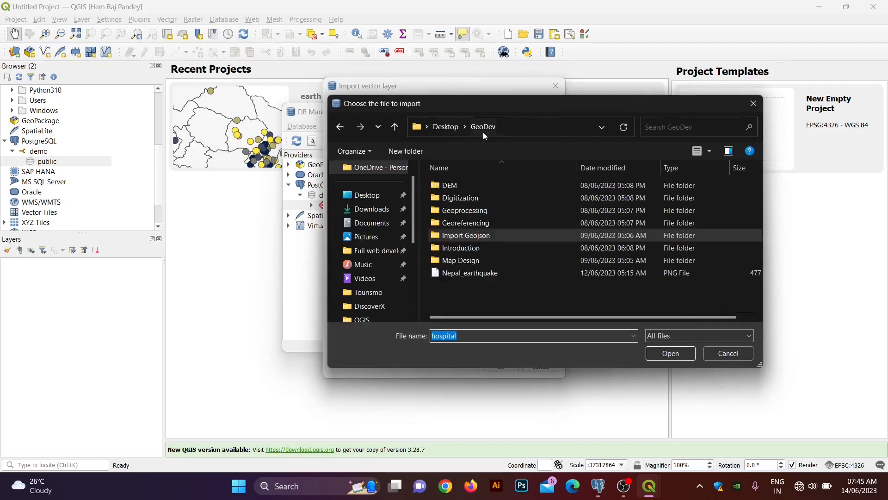
double_click(465, 235)
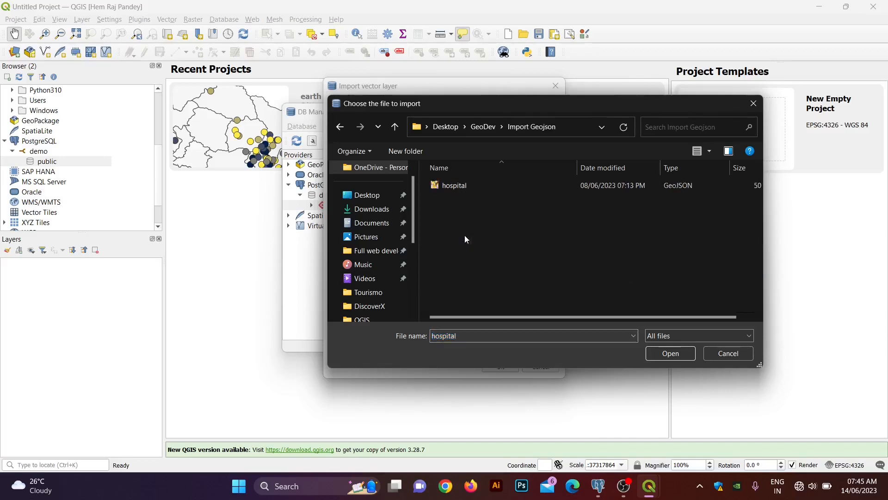
left_click(456, 186)
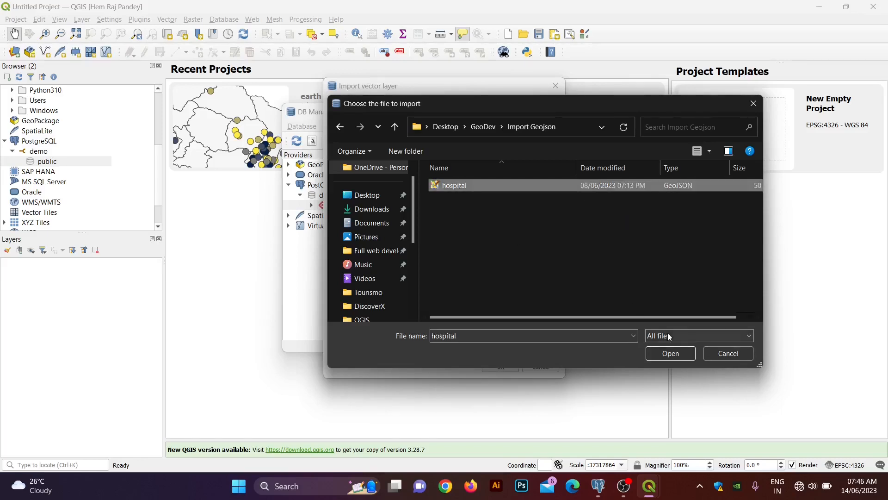
left_click(671, 353)
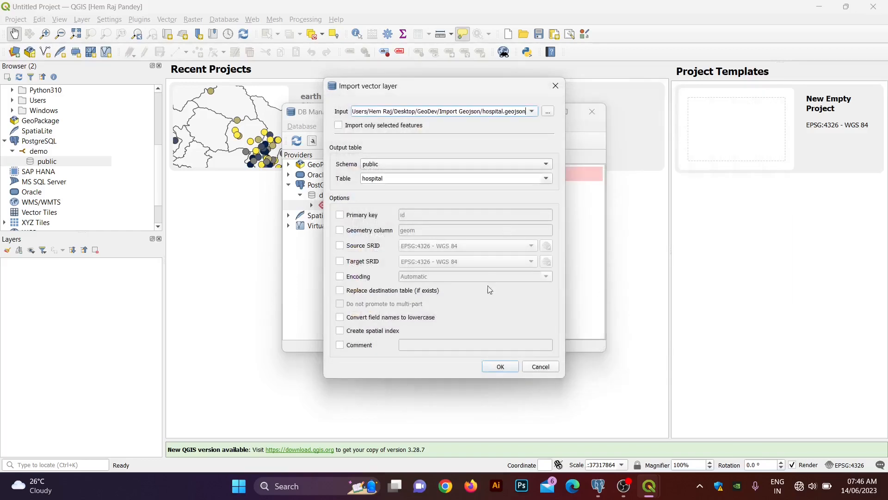
Step: Import it as the hospital table, confirm success, check the 3-row table, and close DB Manager
left_click(502, 369)
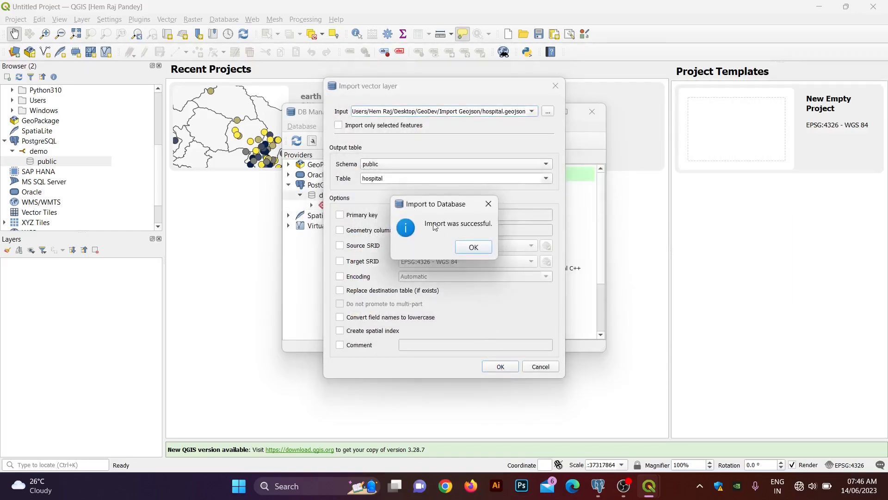
left_click_drag(434, 225, 456, 225)
left_click(474, 250)
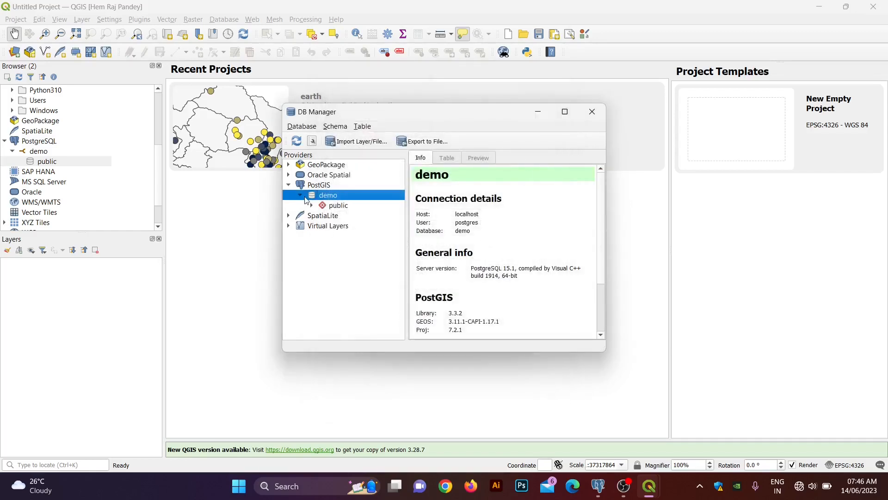
left_click(312, 206)
left_click(346, 238)
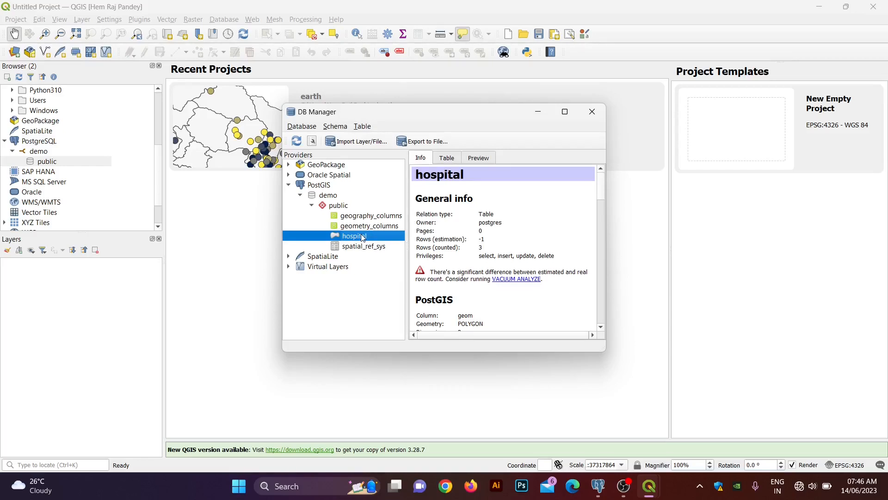
left_click(538, 112)
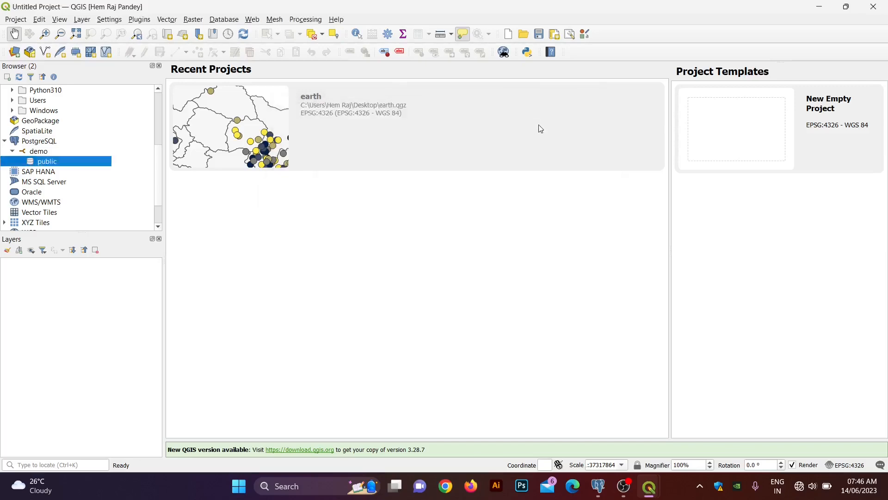
Step: Refresh the demo database in pgAdmin and view all rows of the new hospital table
left_click(605, 490)
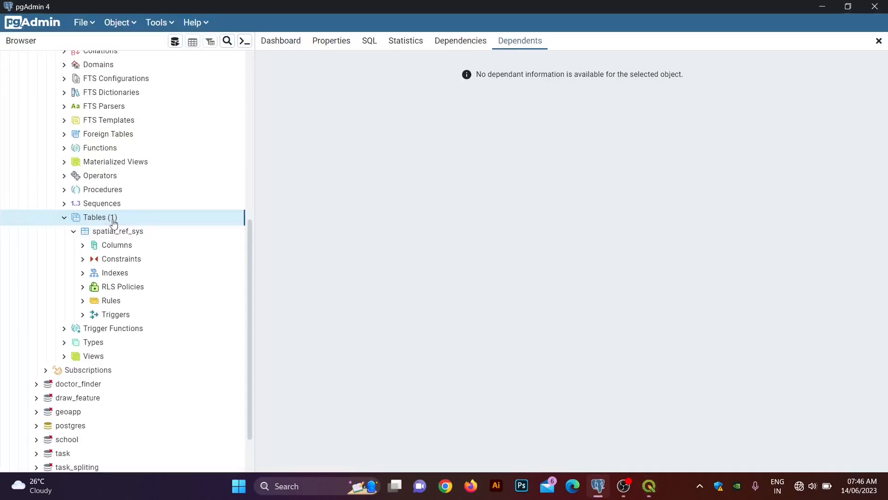
scroll(111, 221, "up", 4)
scroll(78, 181, "up", 3)
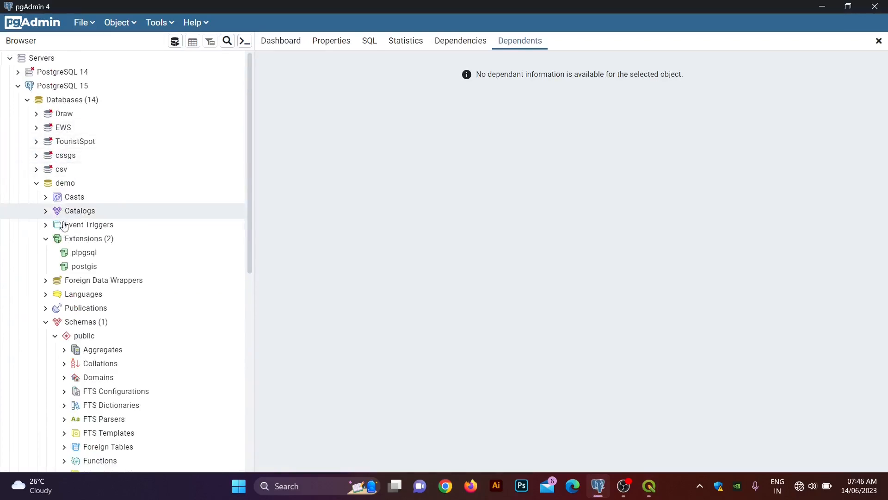
right_click(54, 184)
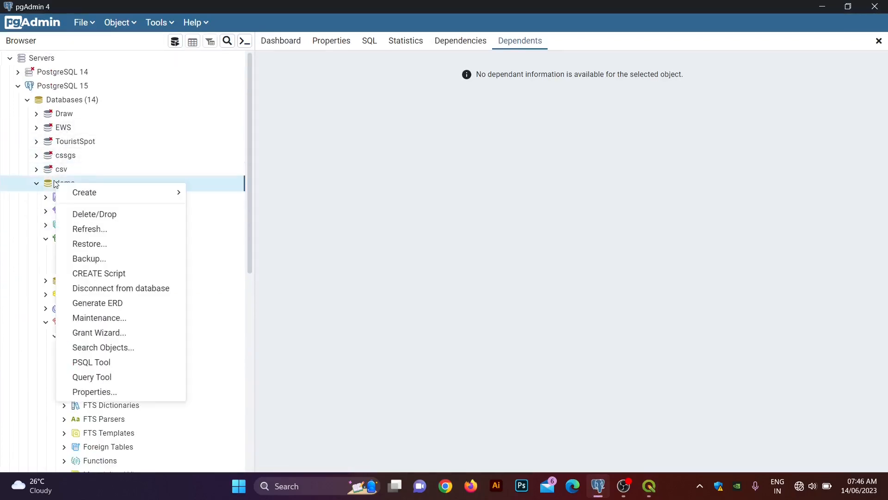
left_click(88, 228)
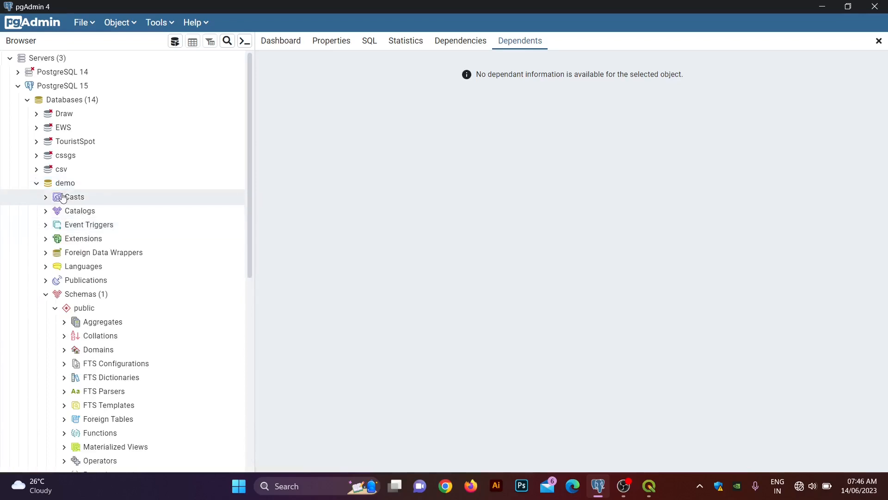
scroll(88, 232, "down", 6)
left_click(98, 231)
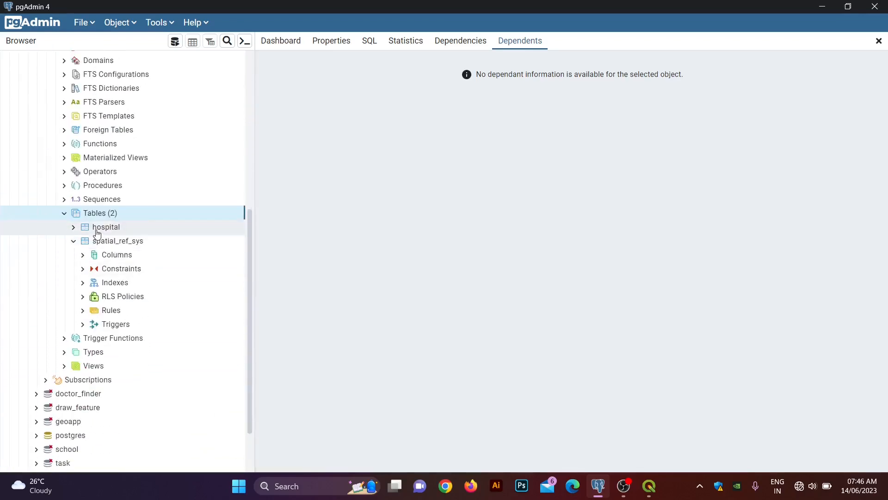
left_click(193, 42)
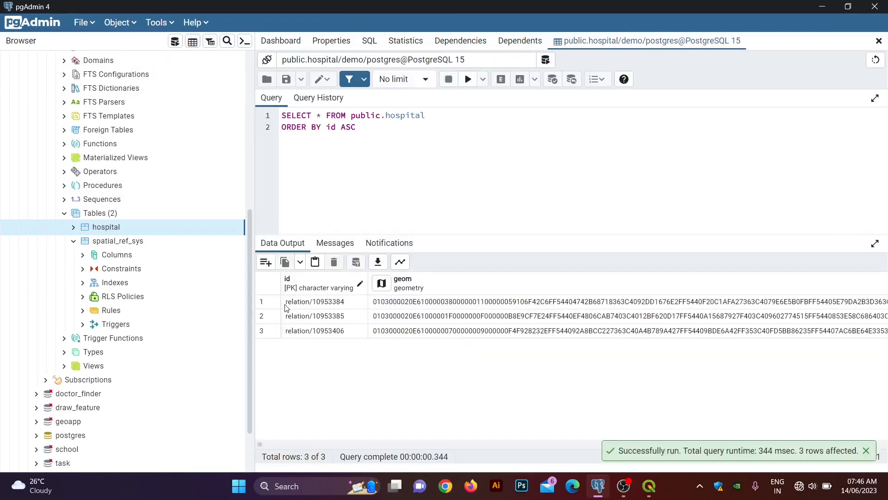
Step: Map the three hospital geometries in the Geometry Viewer and show relation/10953406's attributes
left_click_drag(285, 306, 339, 332)
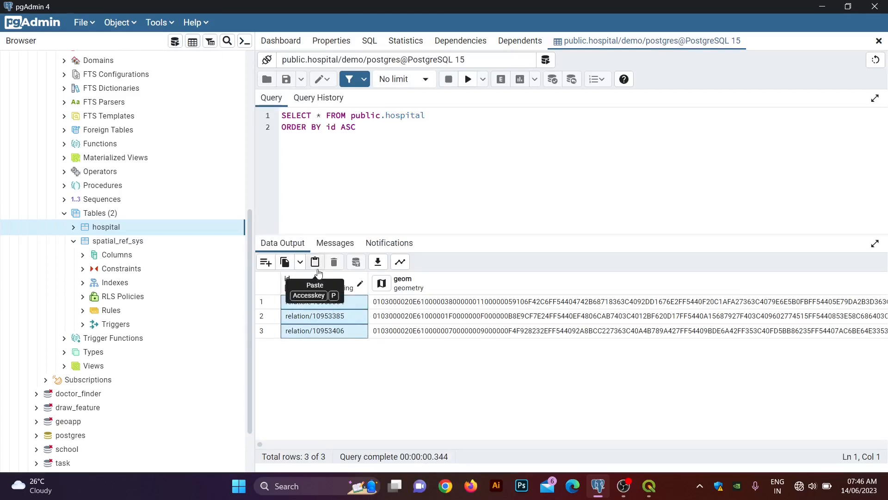
left_click(381, 284)
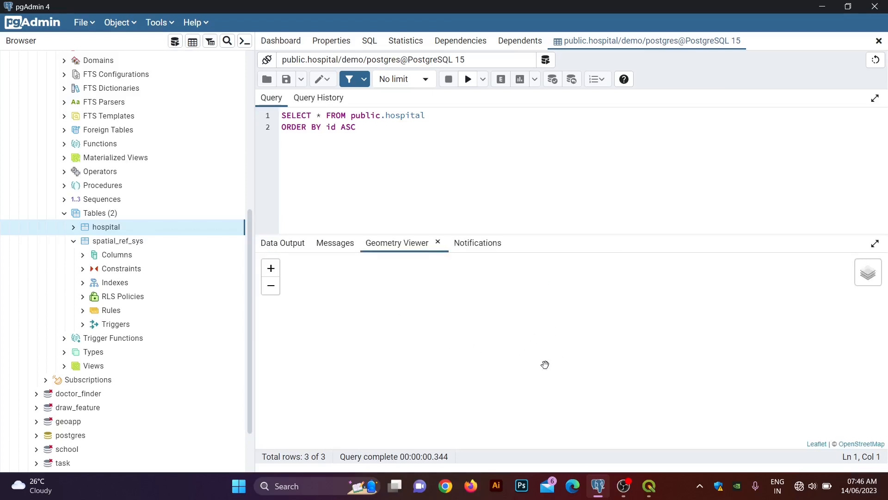
left_click_drag(557, 393, 550, 333)
scroll(552, 339, "up", 5)
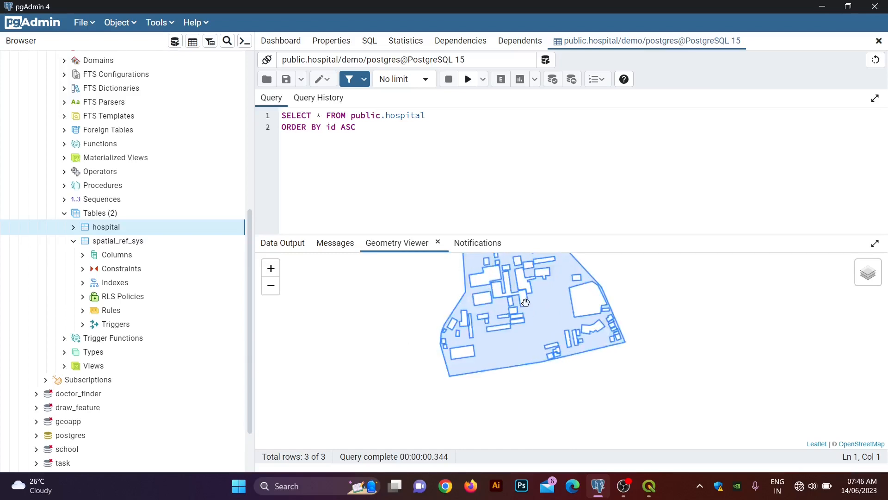
left_click_drag(526, 303, 541, 319)
left_click(542, 319)
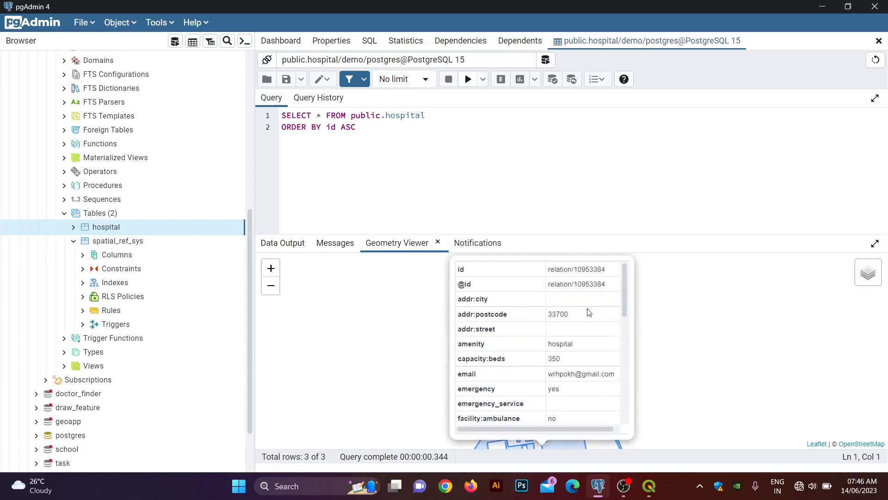
Step: Pan the map and show the attributes of the smaller hospital polygon
left_click(680, 304)
scroll(569, 309, "down", 3)
left_click_drag(531, 309, 537, 255)
left_click_drag(525, 364, 531, 284)
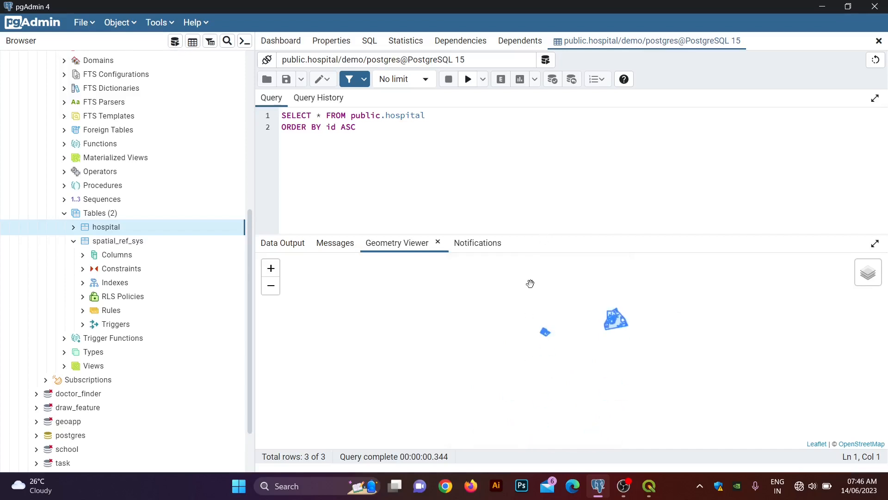
left_click(546, 333)
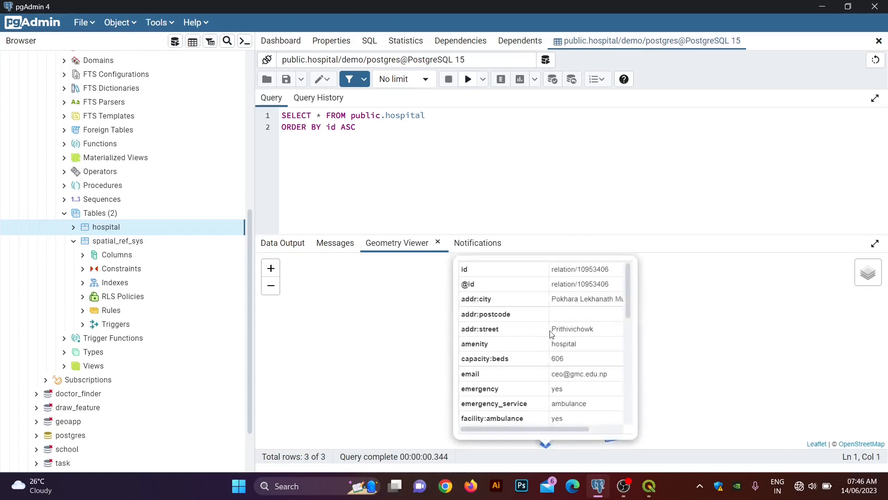